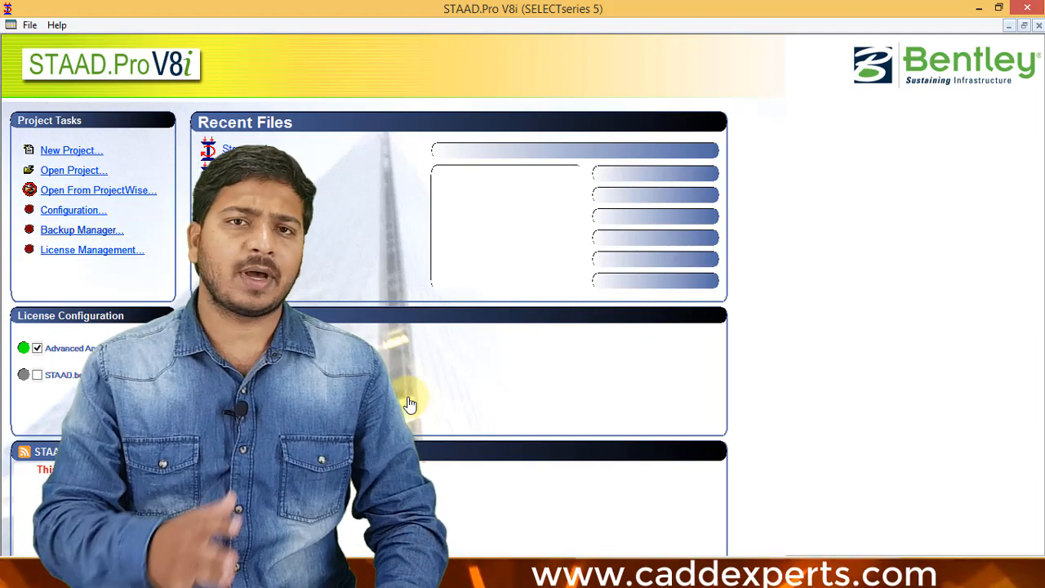
# Start a new Space structure project with foot as the length unit.
pyautogui.press('space')
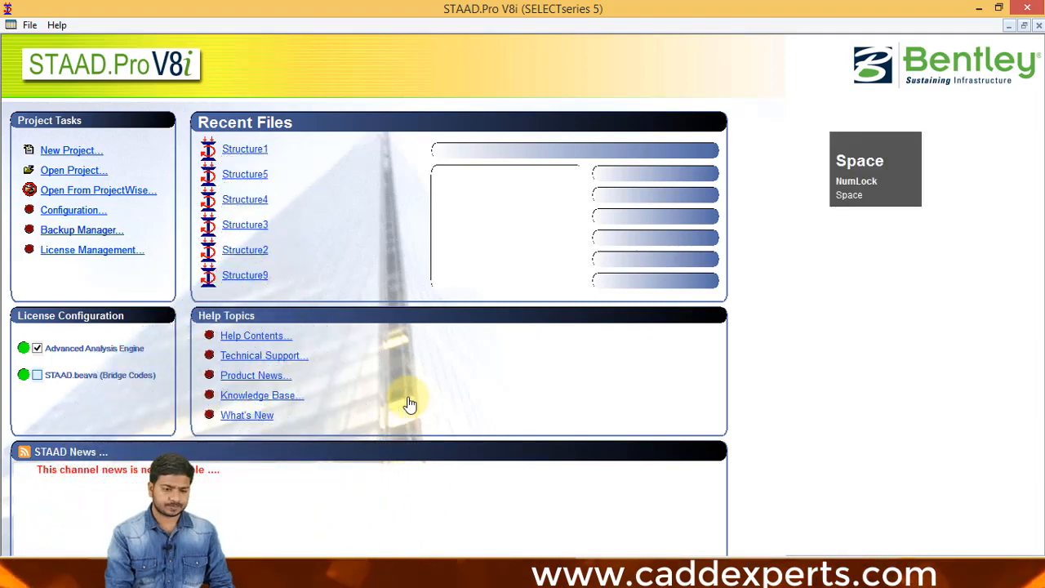
pyautogui.click(67, 150)
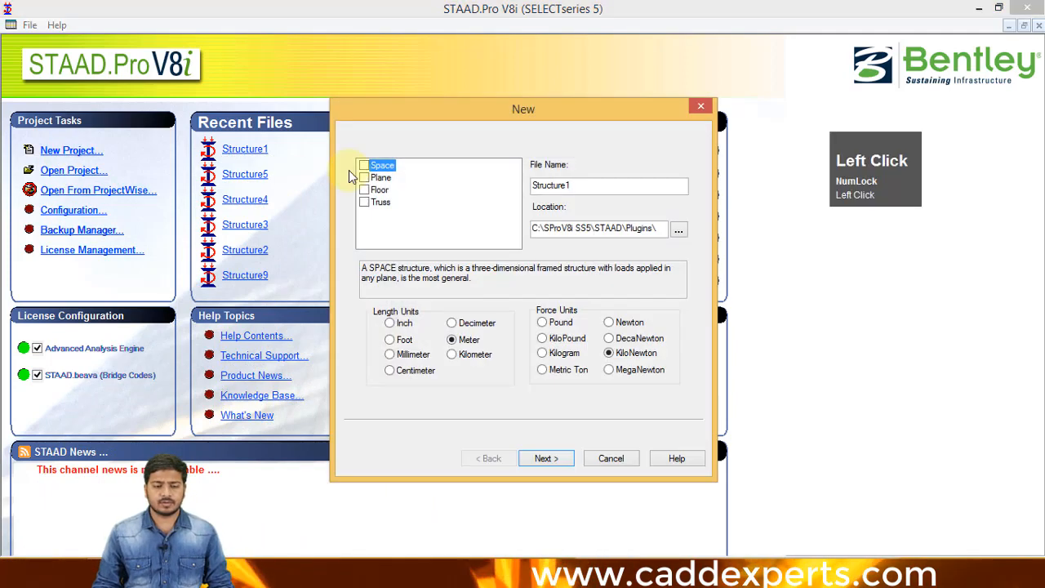
pyautogui.click(373, 167)
pyautogui.click(401, 339)
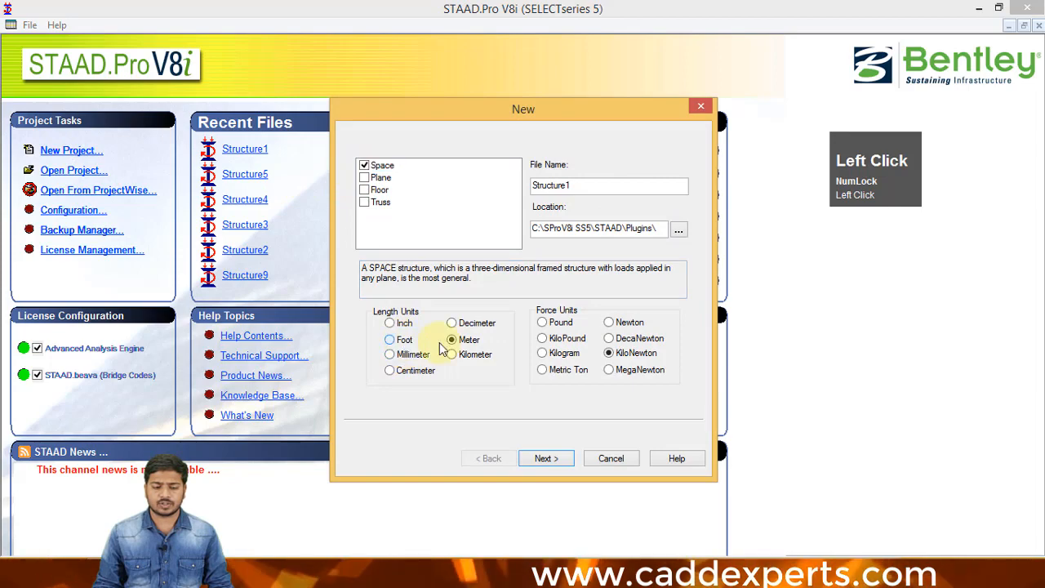
# Overwrite the existing Structure1 file and finish the project setup with Add Beam as the starting task.
pyautogui.click(544, 458)
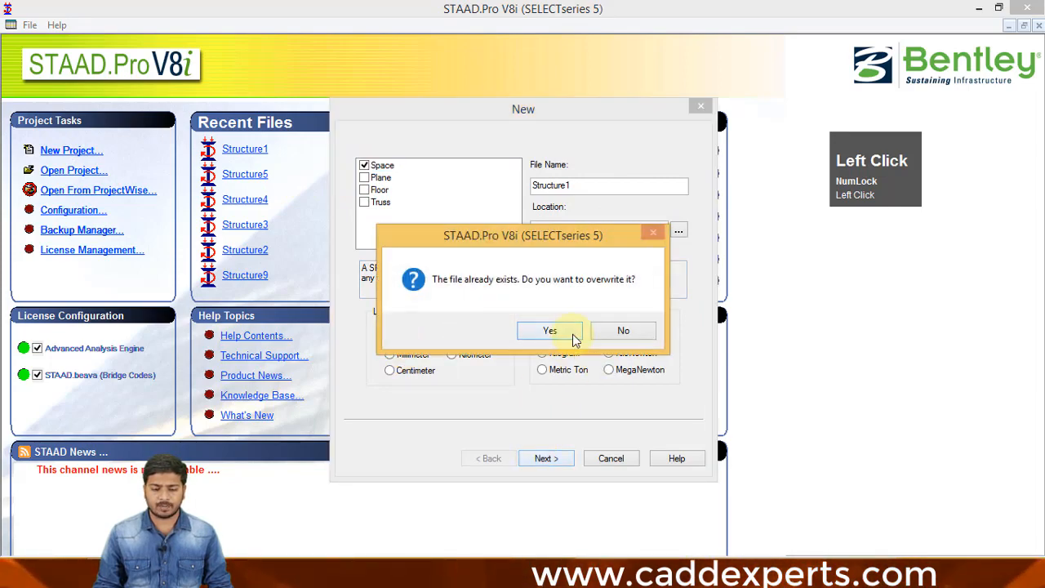
pyautogui.click(567, 337)
pyautogui.click(668, 358)
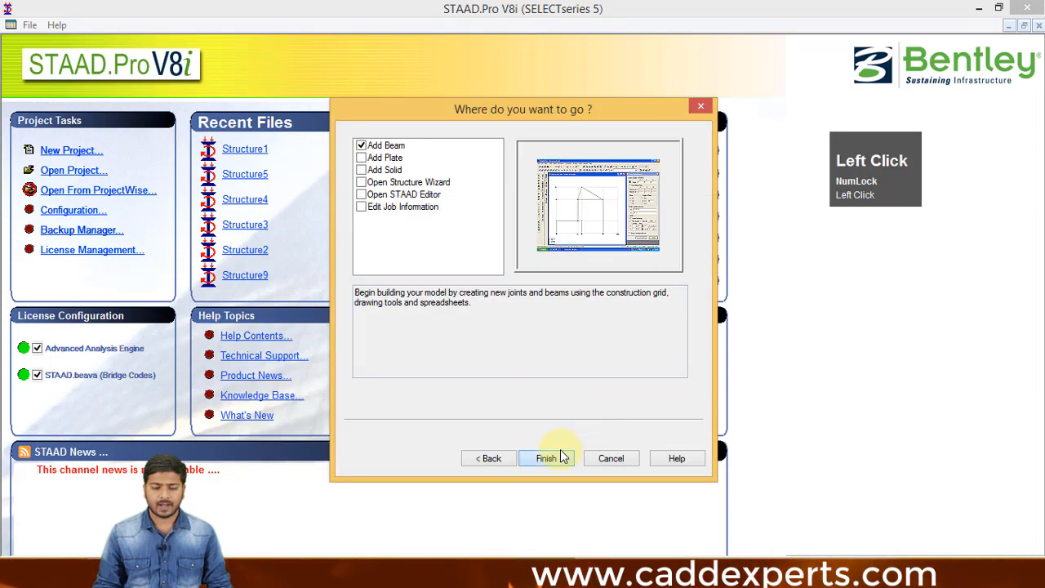
pyautogui.click(557, 458)
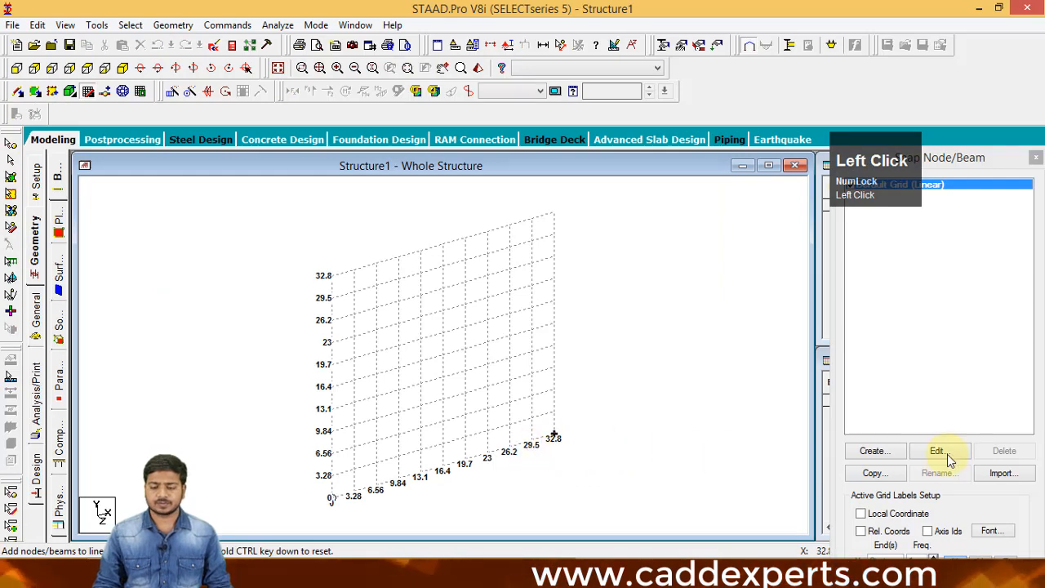
# Edit the default linear grid, keep it in the X-Y plane and set the X spacing to 1 ft.
pyautogui.click(947, 450)
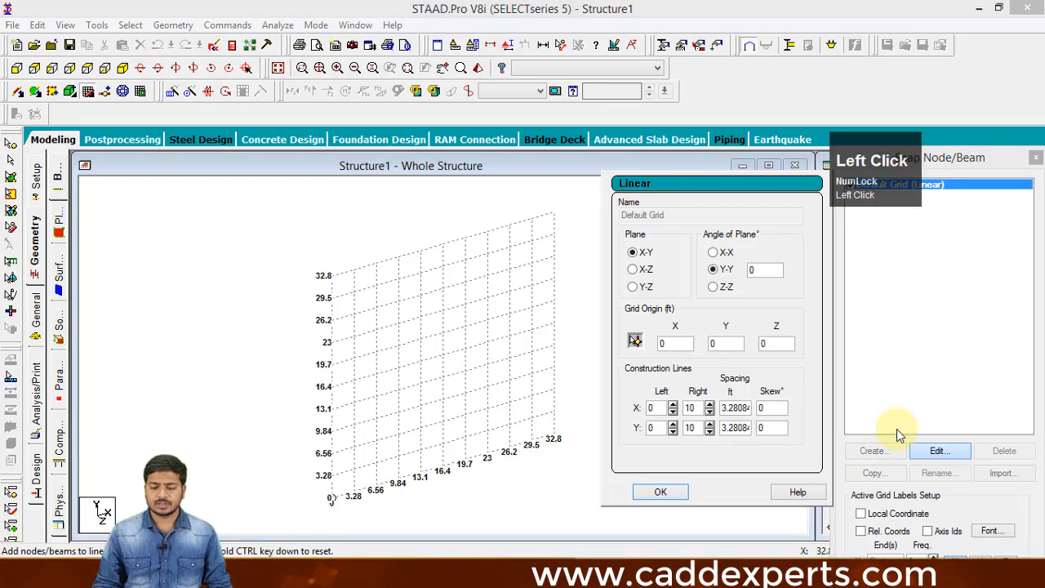
pyautogui.click(646, 271)
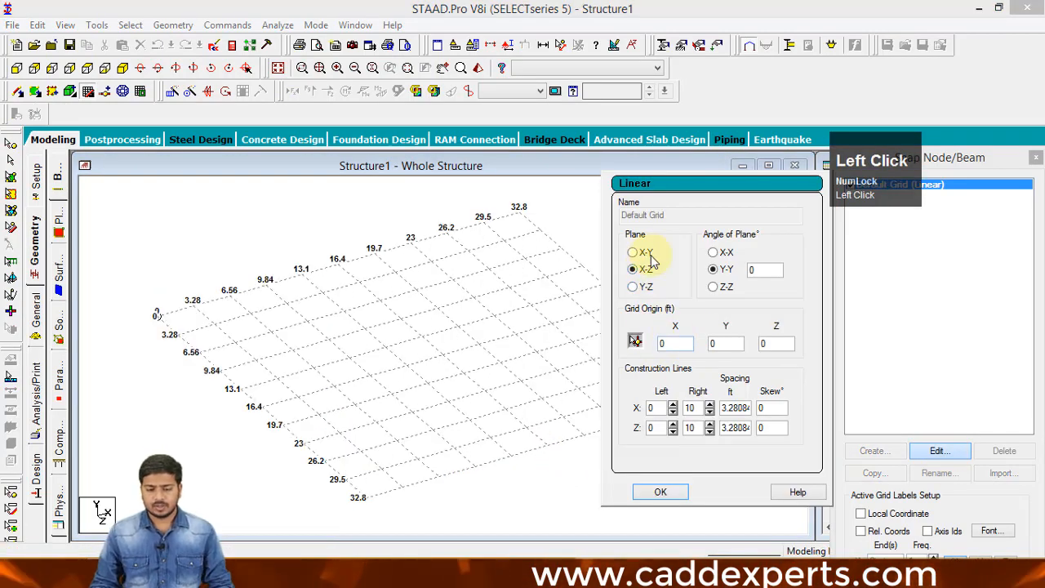
pyautogui.click(649, 254)
pyautogui.click(750, 406)
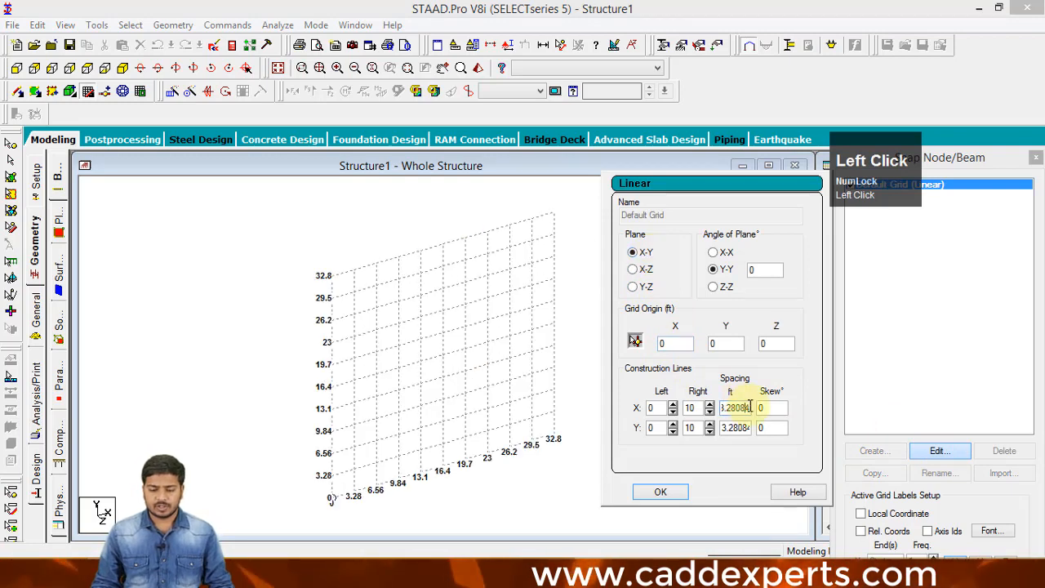
pyautogui.press('BackSpace')
pyautogui.press('BackSpace')
pyautogui.press('BackSpace')
pyautogui.press('BackSpace')
pyautogui.press('BackSpace')
pyautogui.press('BackSpace')
pyautogui.press('BackSpace')
pyautogui.write('4')
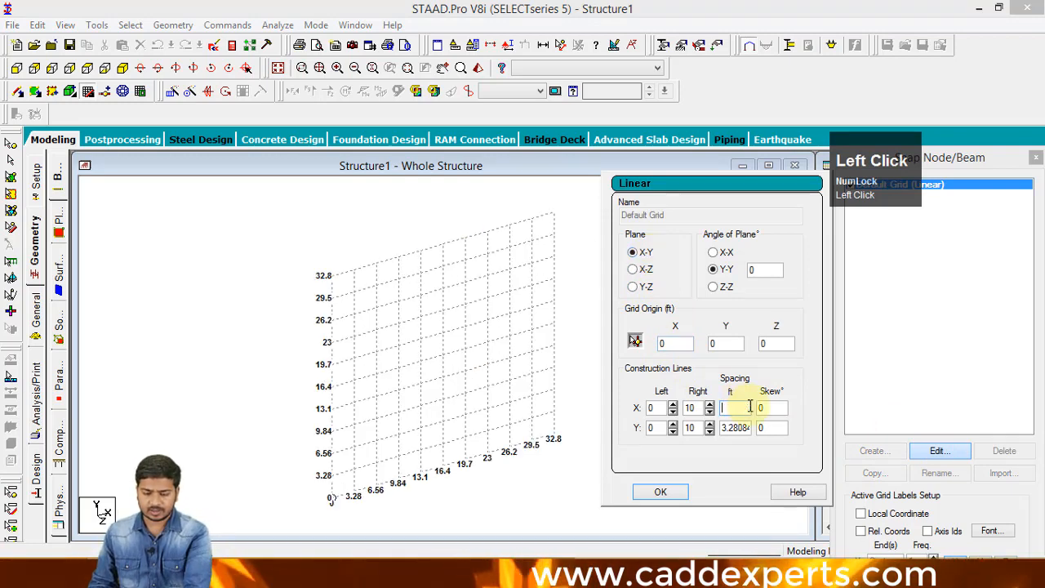
pyautogui.write('1')
# Set the Y spacing of the X-Y grid to 1 ft and apply the grid settings.
pyautogui.click(747, 427)
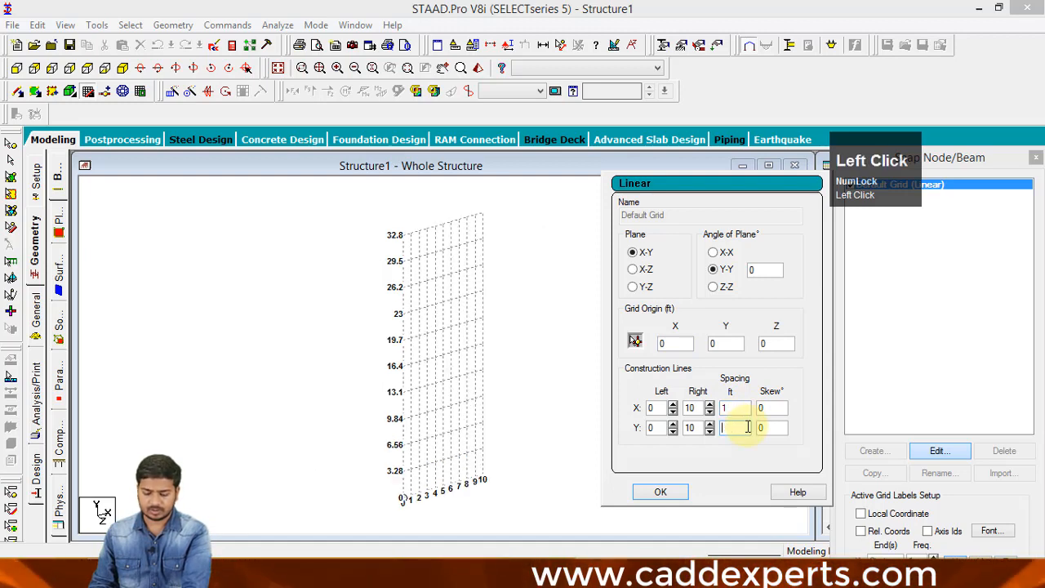
pyautogui.write('1')
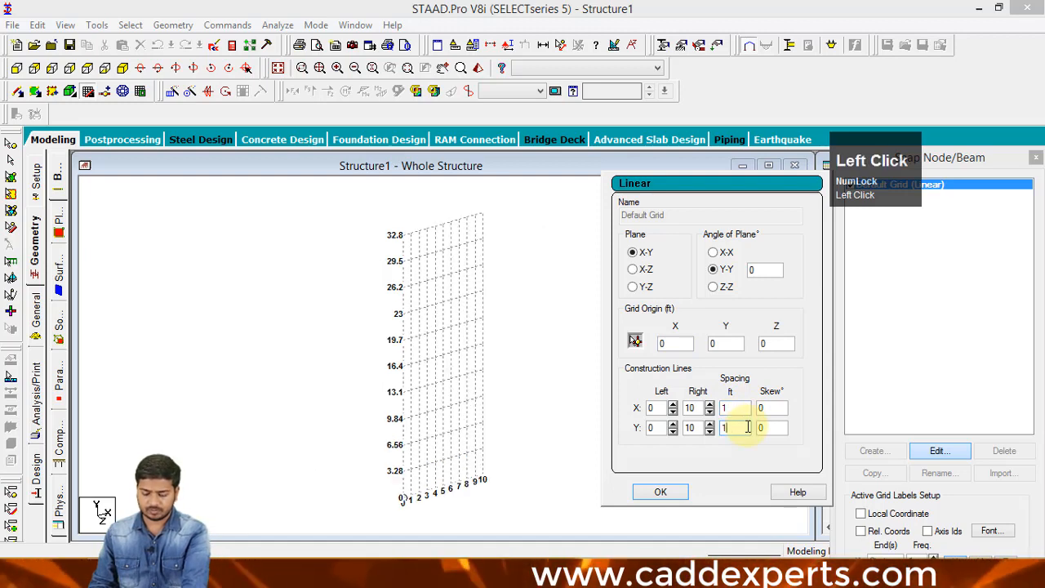
pyautogui.click(661, 493)
pyautogui.moveTo(522, 441); pyautogui.dragTo(530, 448, button='middle')
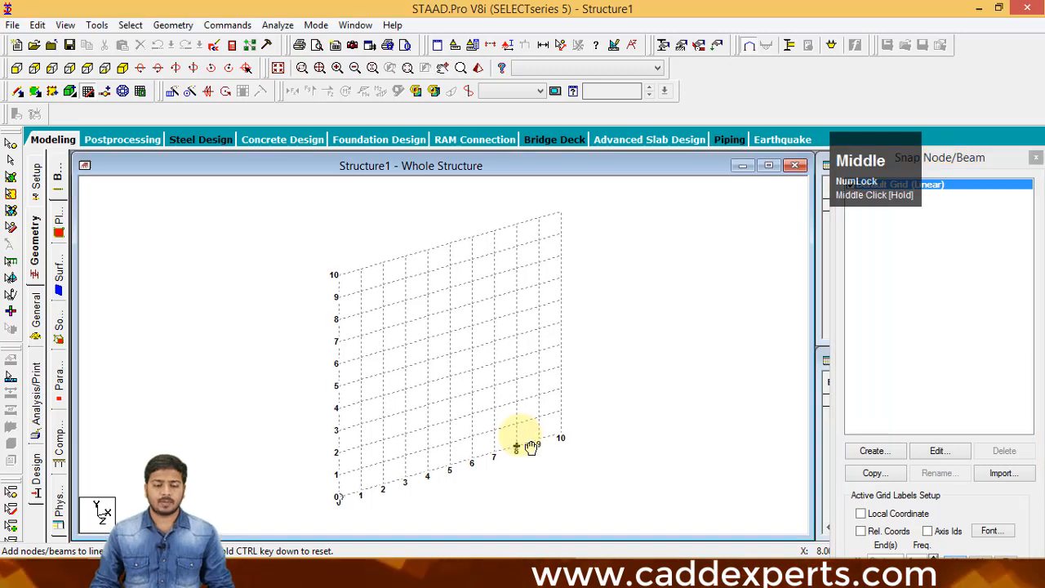
# Switch the default grid to the X-Z plane and set its Z spacing to 20 ft.
pyautogui.click(923, 454)
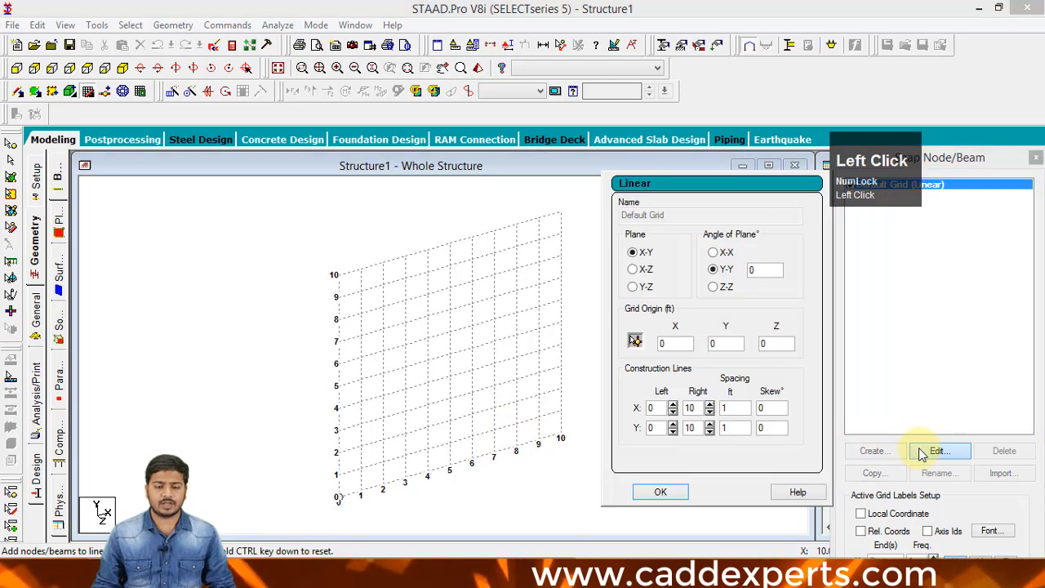
pyautogui.click(645, 271)
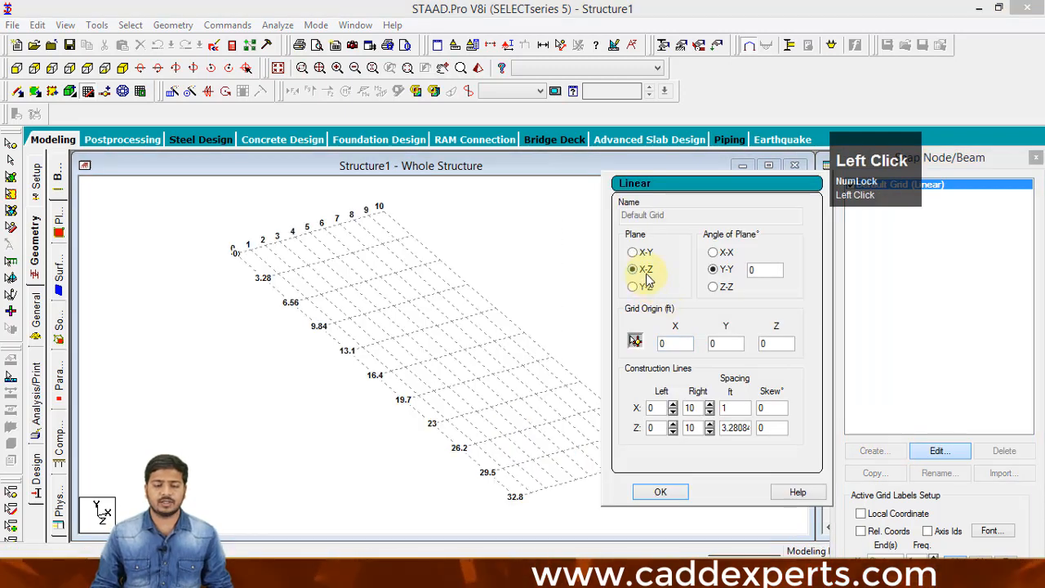
pyautogui.click(741, 428)
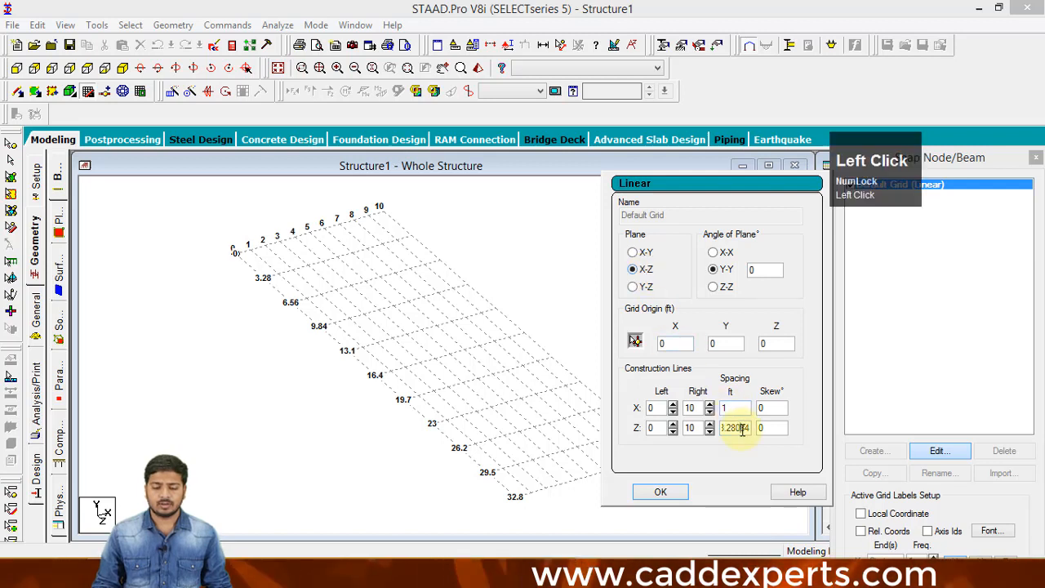
pyautogui.press('BackSpace')
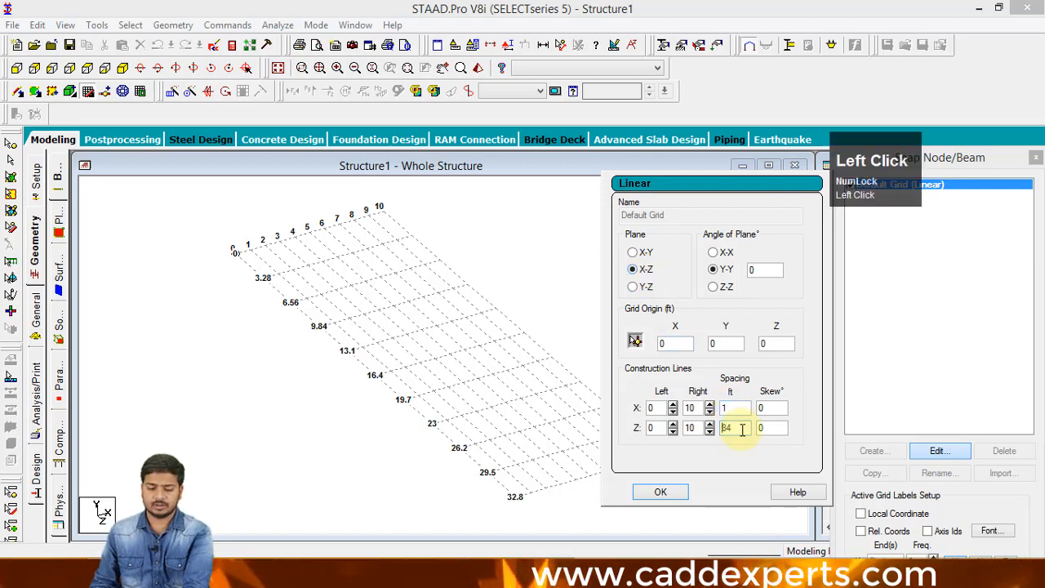
pyautogui.write('=')
pyautogui.press('BackSpace')
pyautogui.press('BackSpace')
pyautogui.press('BackSpace')
pyautogui.press('BackSpace')
pyautogui.press('BackSpace')
pyautogui.press('BackSpace')
pyautogui.press('BackSpace')
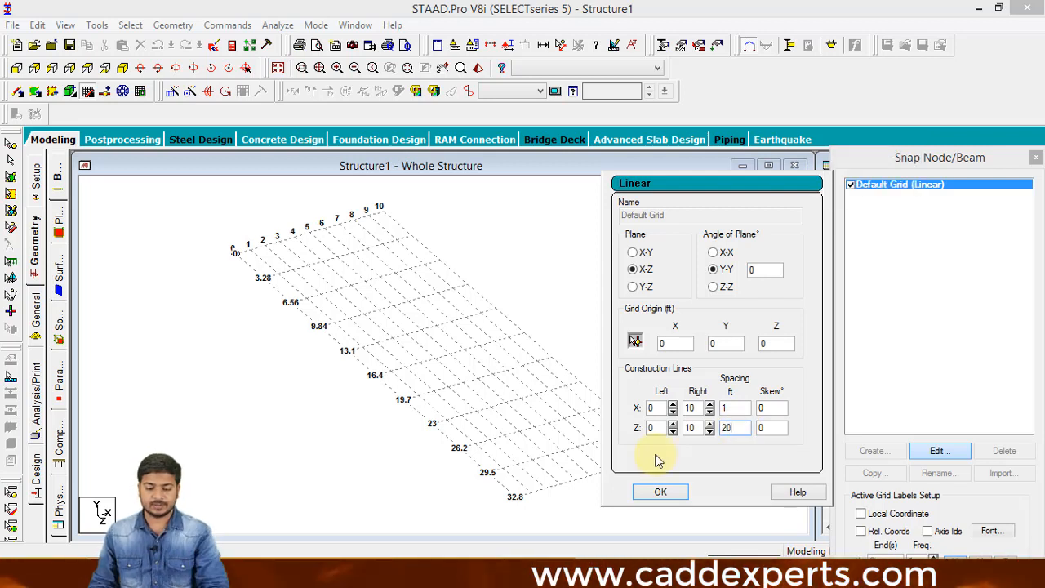
pyautogui.click(660, 491)
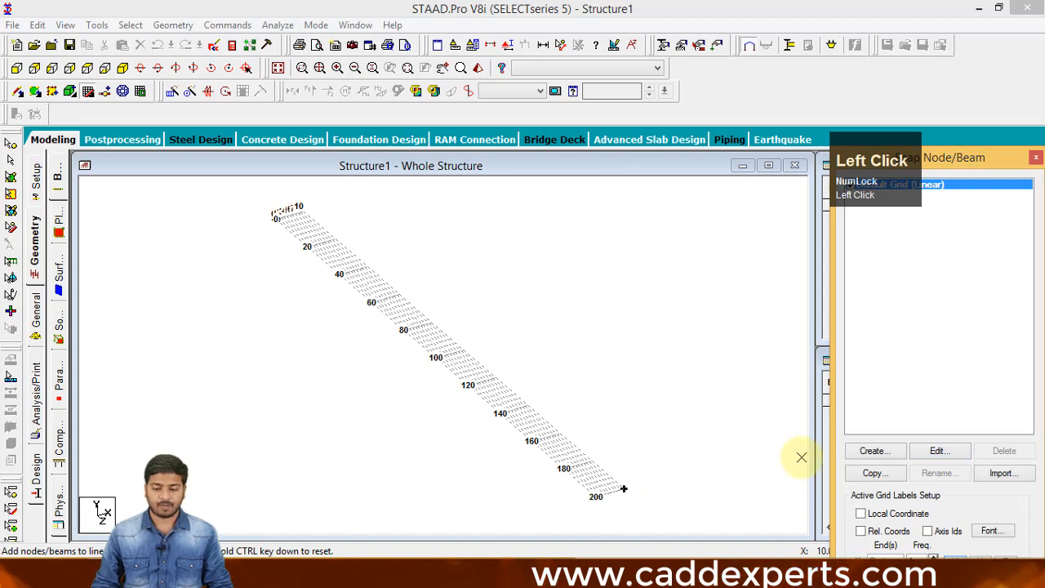
# Set both the Z and X spacing of the X-Z grid to 5 ft and apply the changes.
pyautogui.click(934, 452)
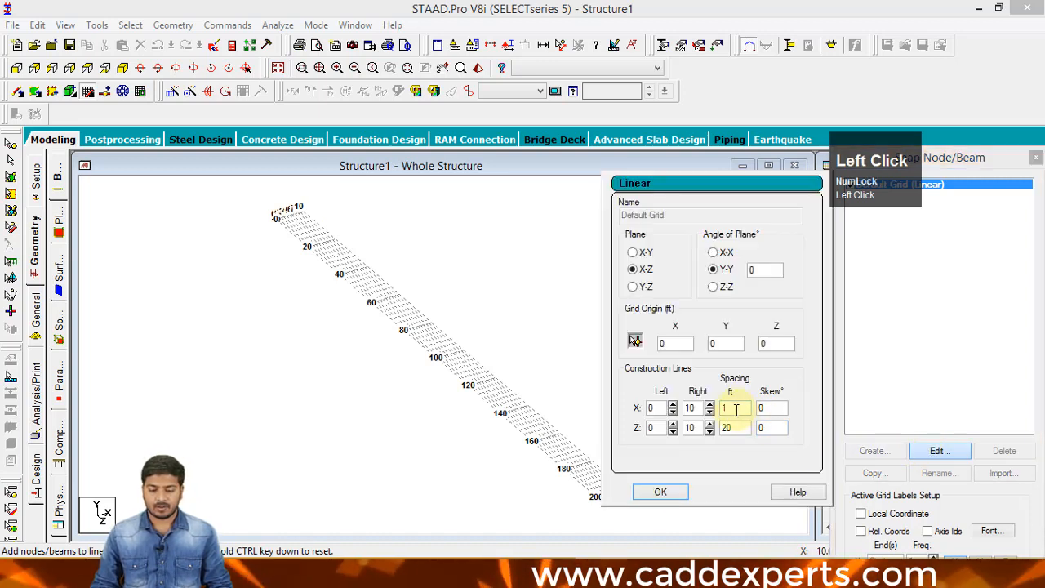
pyautogui.press('BackSpace')
pyautogui.press('BackSpace')
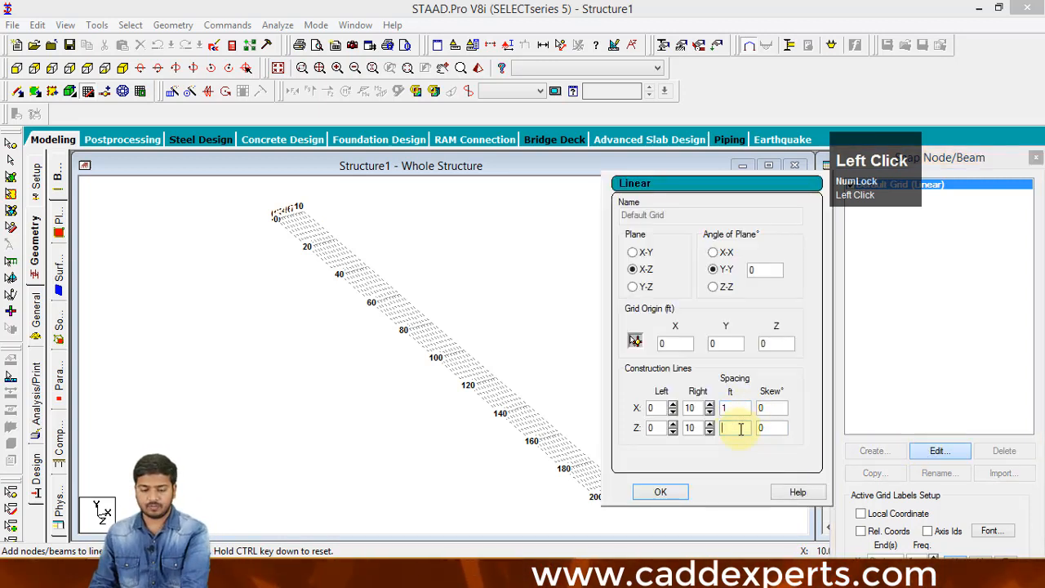
pyautogui.write('5')
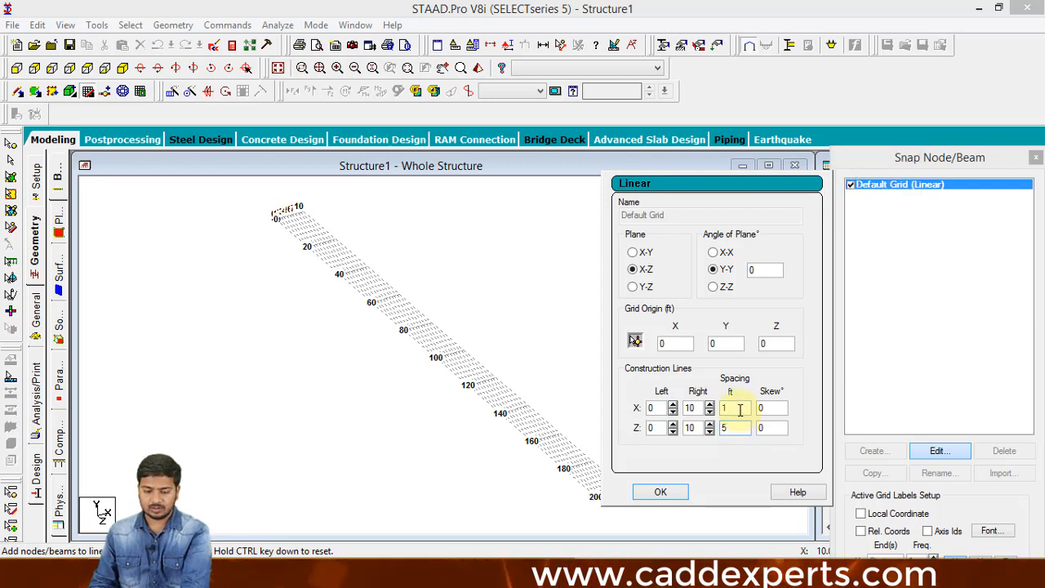
pyautogui.click(739, 410)
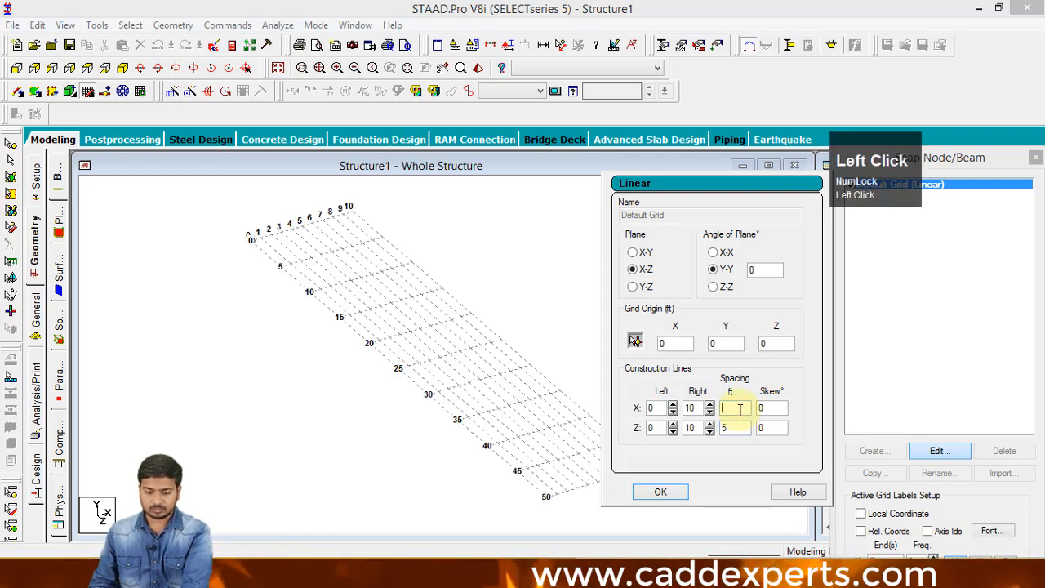
pyautogui.press('BackSpace')
pyautogui.write('5')
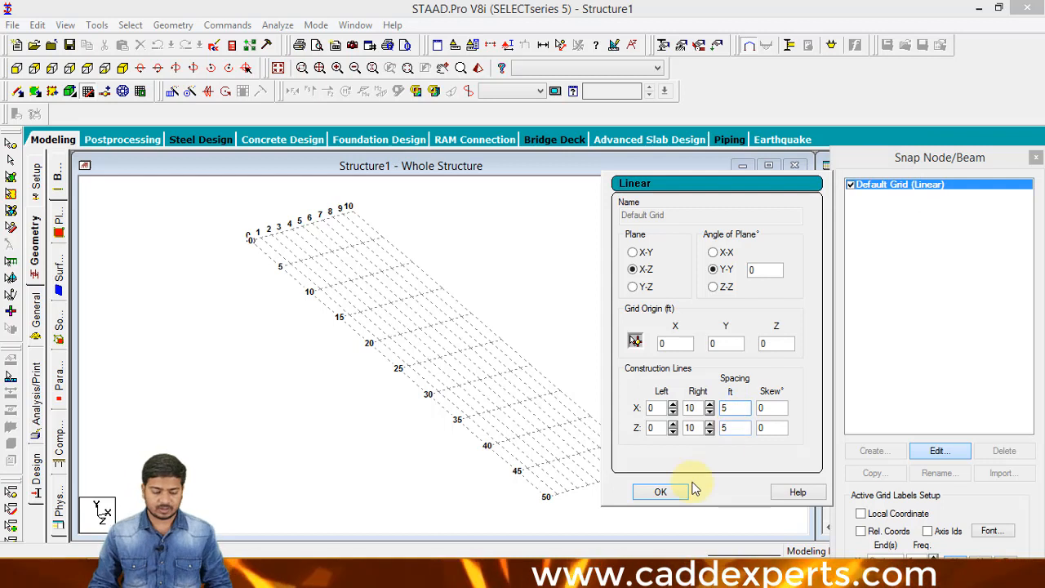
pyautogui.click(661, 492)
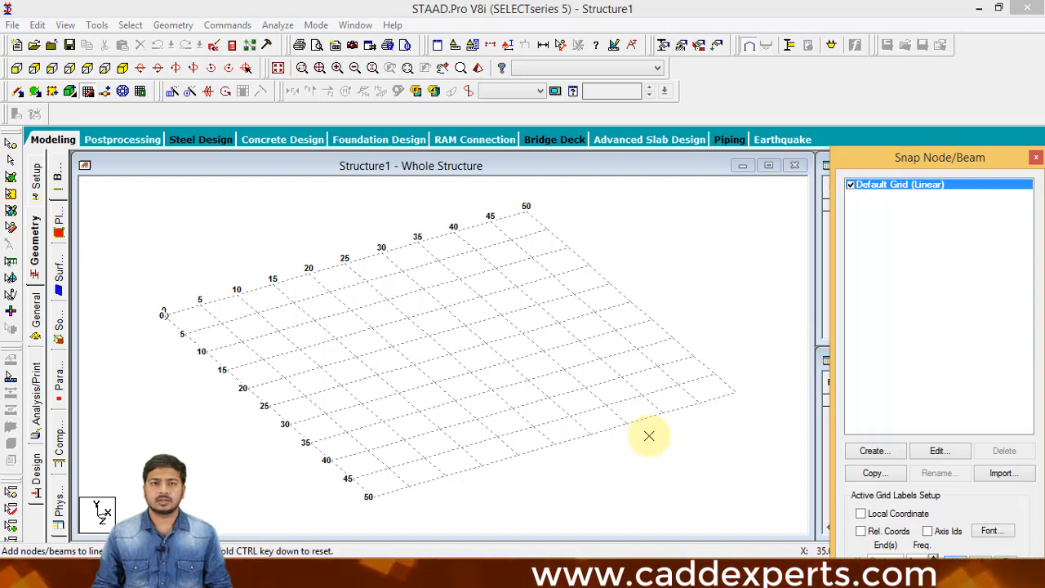
# Move the Snap Node/Beam dialog away so that it uncovers the Nodes table.
pyautogui.moveTo(661, 461); pyautogui.dragTo(497, 327, button='middle')
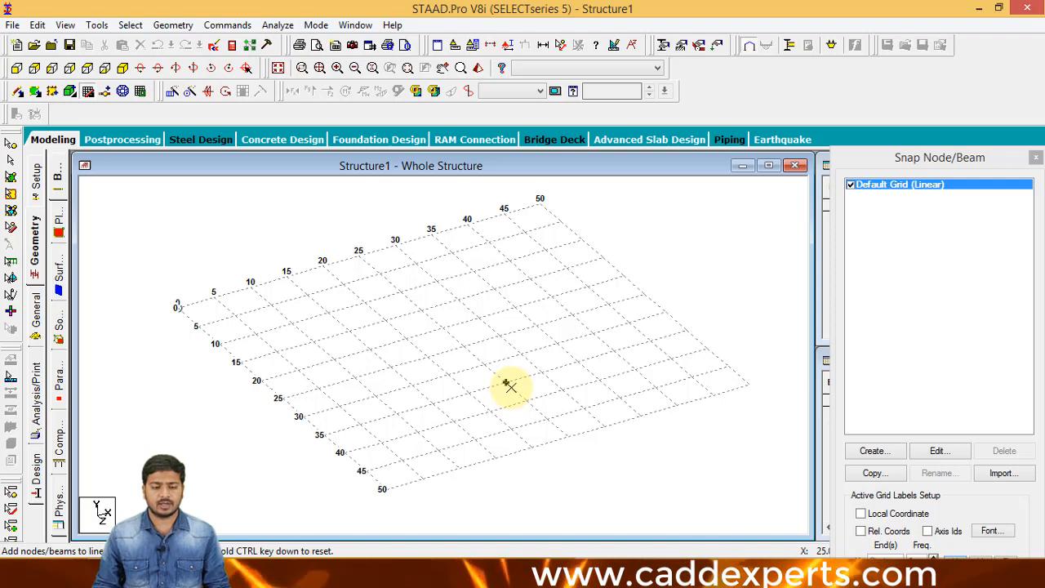
pyautogui.moveTo(877, 159); pyautogui.dragTo(881, 299)
pyautogui.click(816, 183)
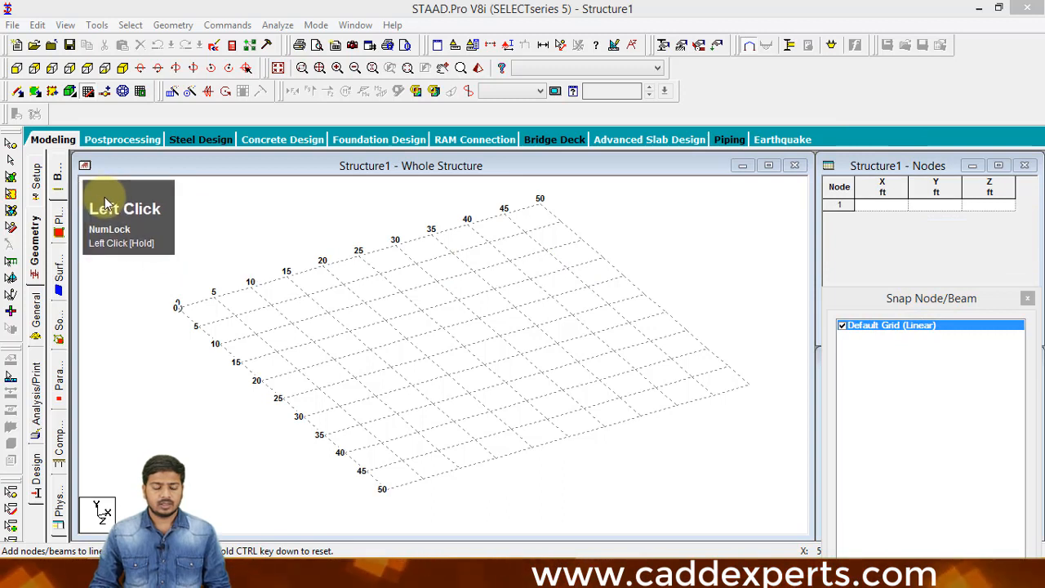
# Add node 1 at the origin in the Nodes table by entering 0 as its X coordinate.
pyautogui.click(888, 211)
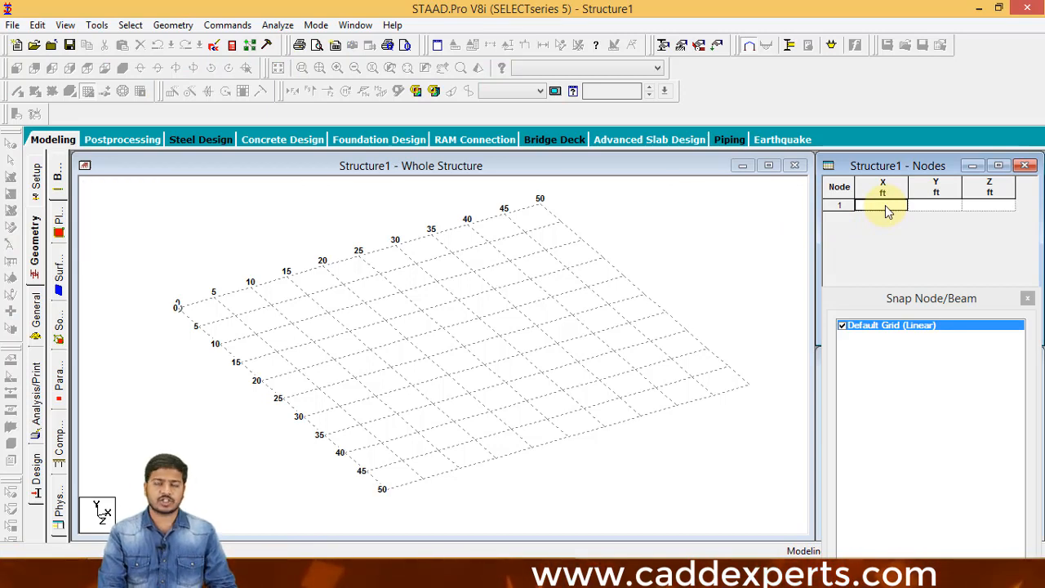
pyautogui.write('0')
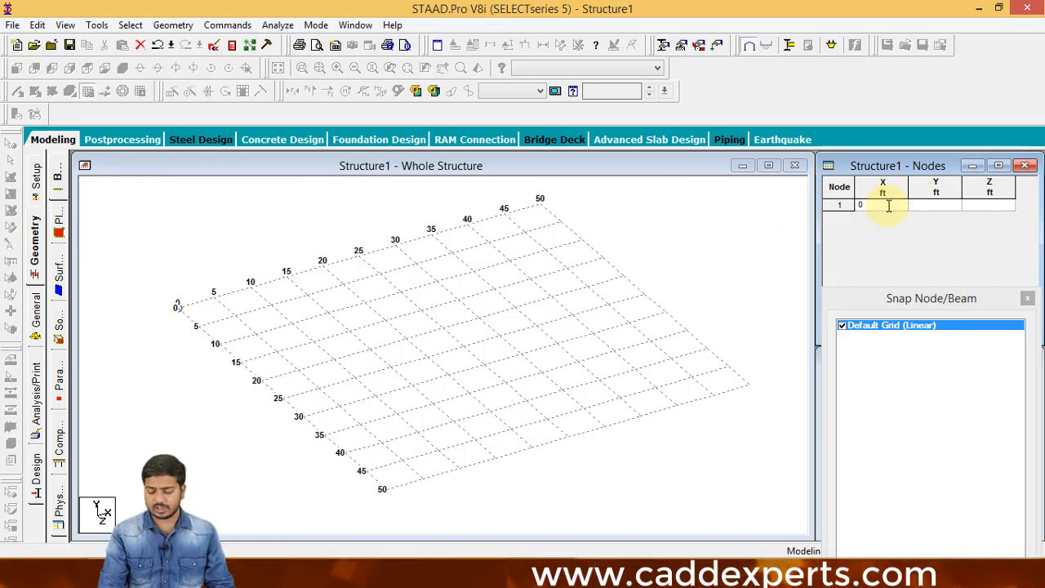
pyautogui.press('Tab')
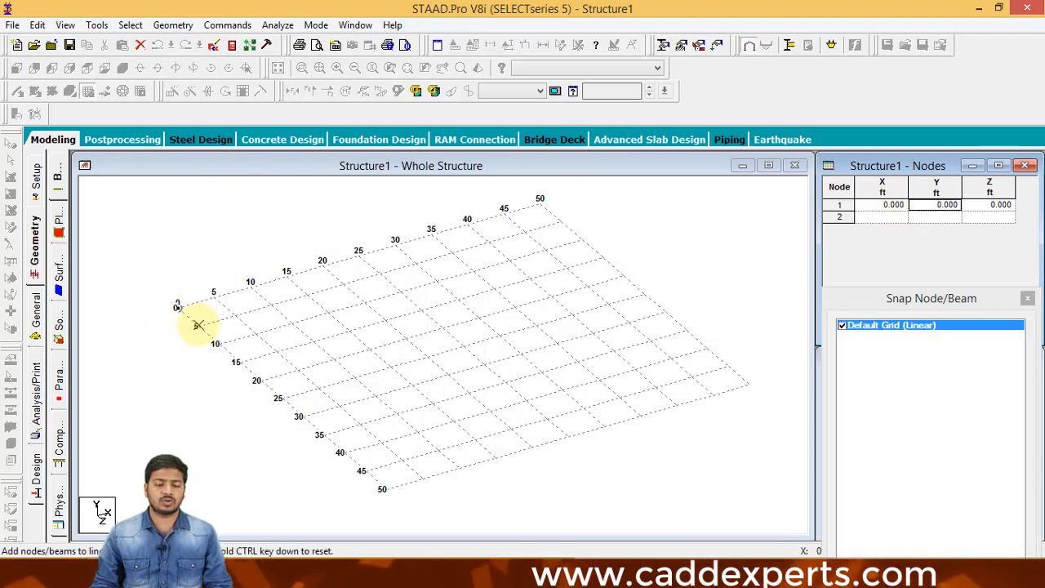
pyautogui.click(139, 264)
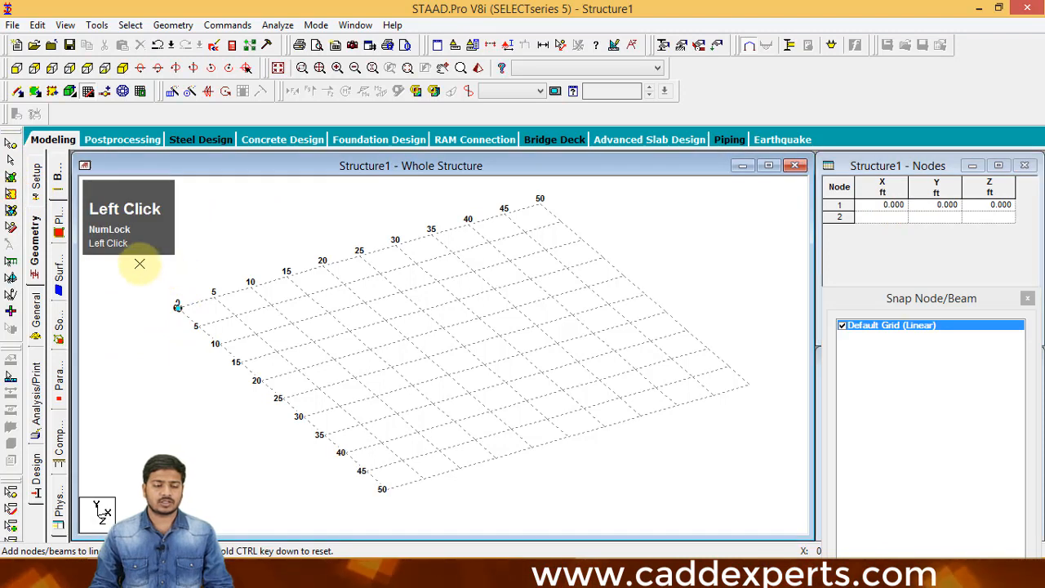
# Select the new node at the grid origin using the Nodes Cursor.
pyautogui.click(11, 144)
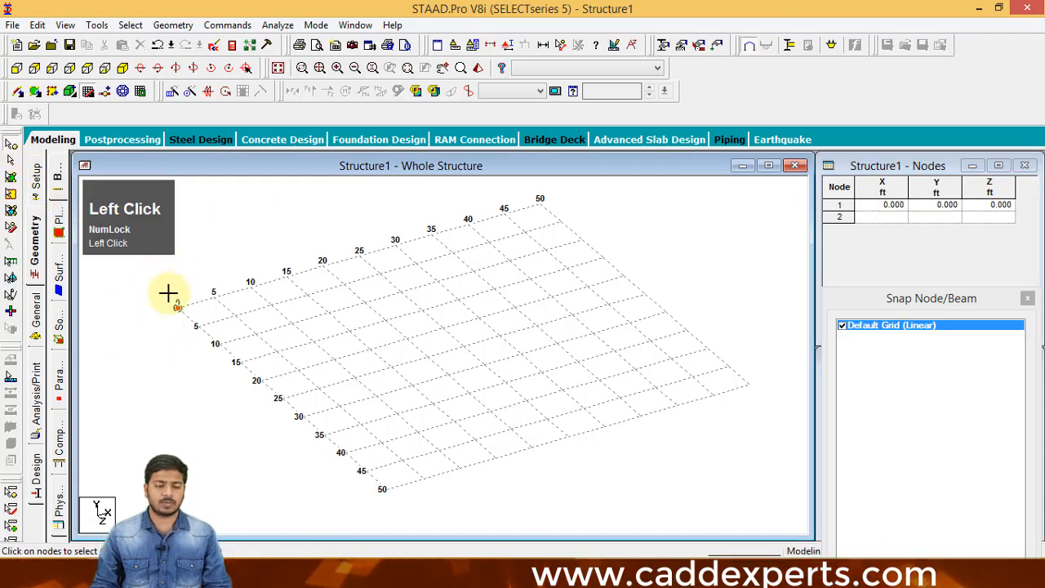
pyautogui.moveTo(168, 293); pyautogui.dragTo(203, 336)
pyautogui.click(190, 320)
pyautogui.click(180, 311)
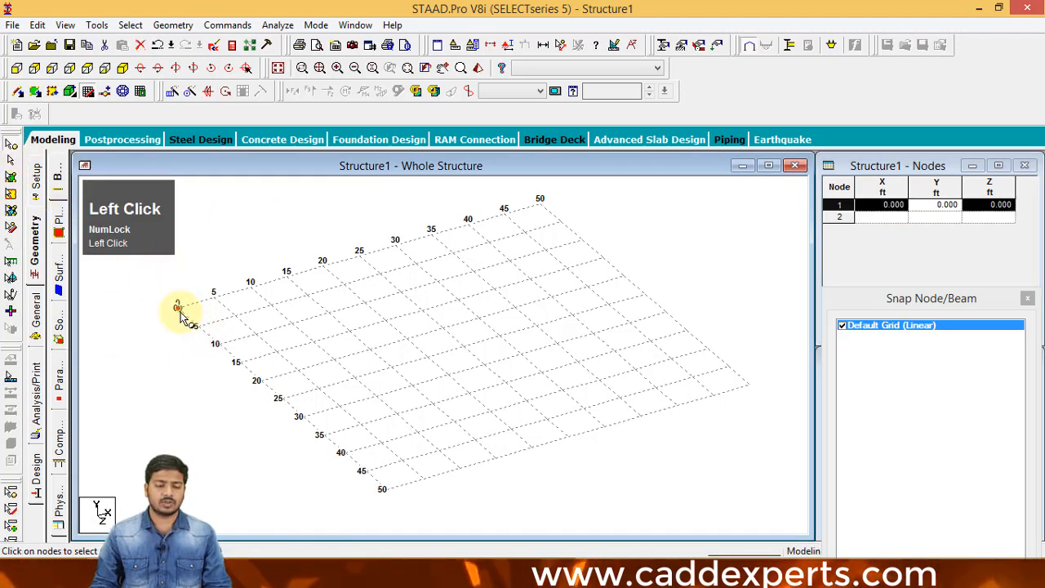
pyautogui.moveTo(150, 295); pyautogui.dragTo(189, 330)
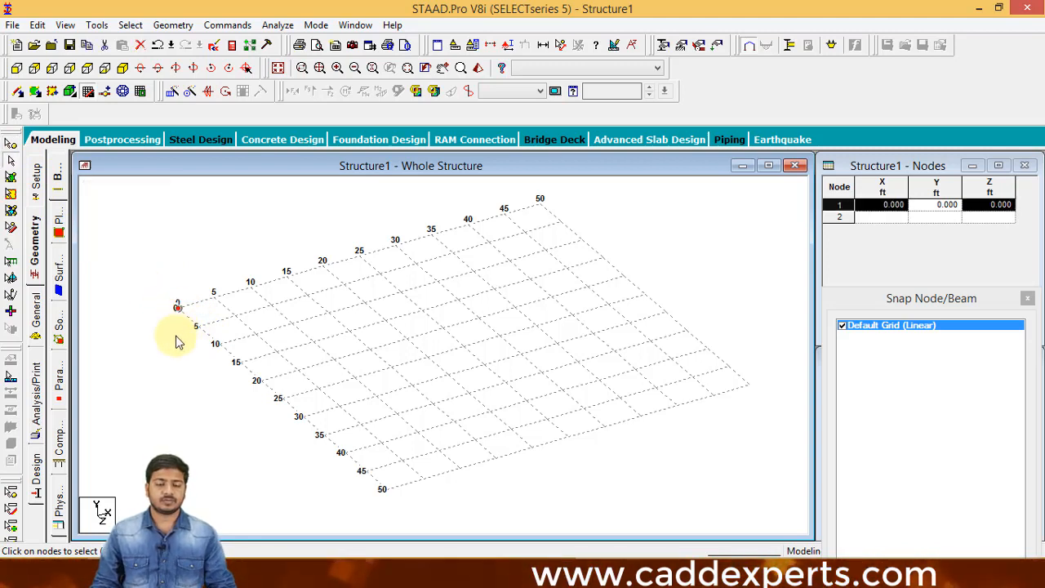
# Add node 2 in the Nodes table by entering 12 ft as its X coordinate.
pyautogui.click(885, 218)
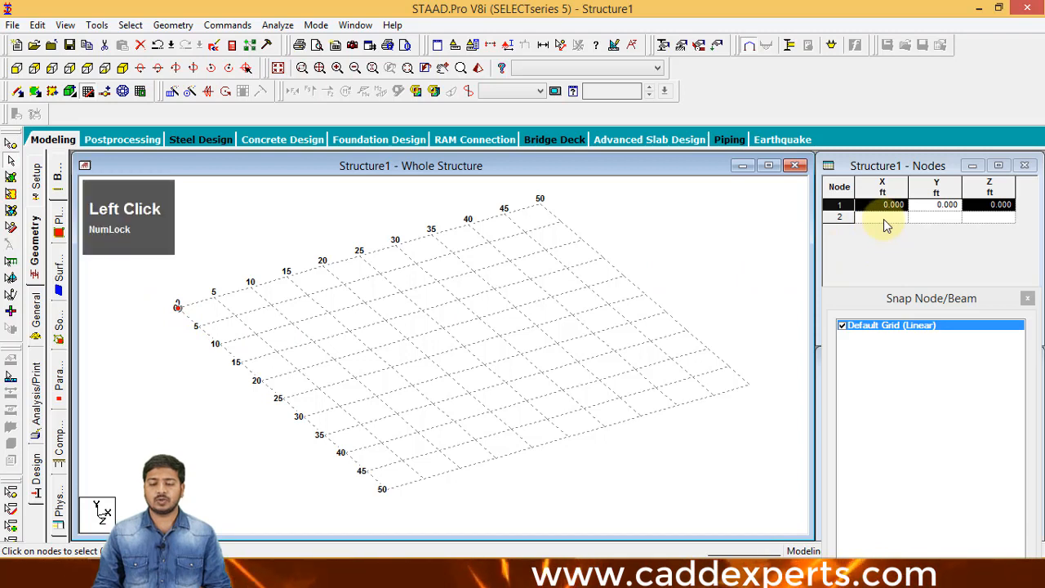
pyautogui.click(885, 219)
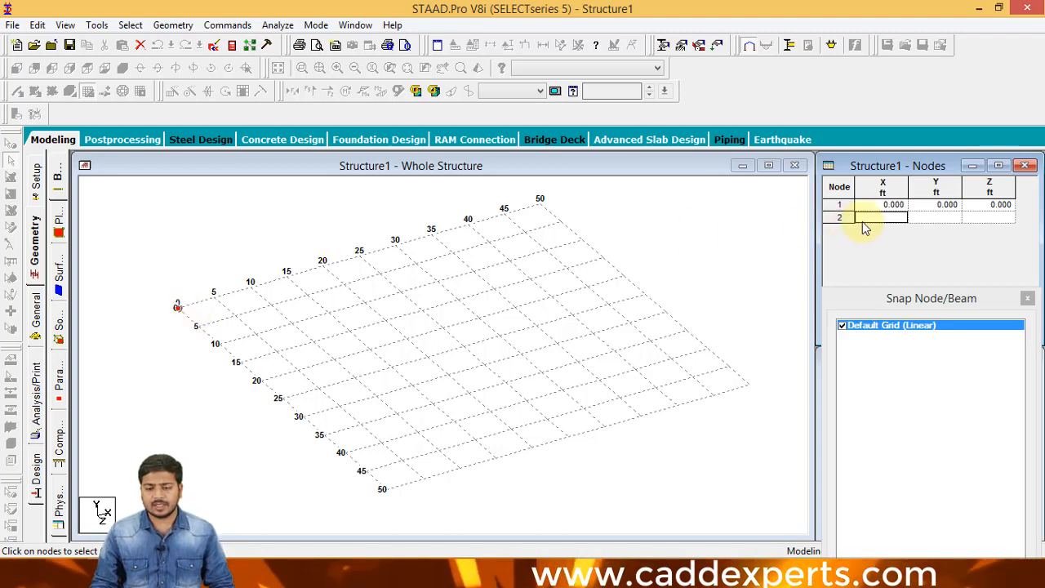
pyautogui.click(889, 225)
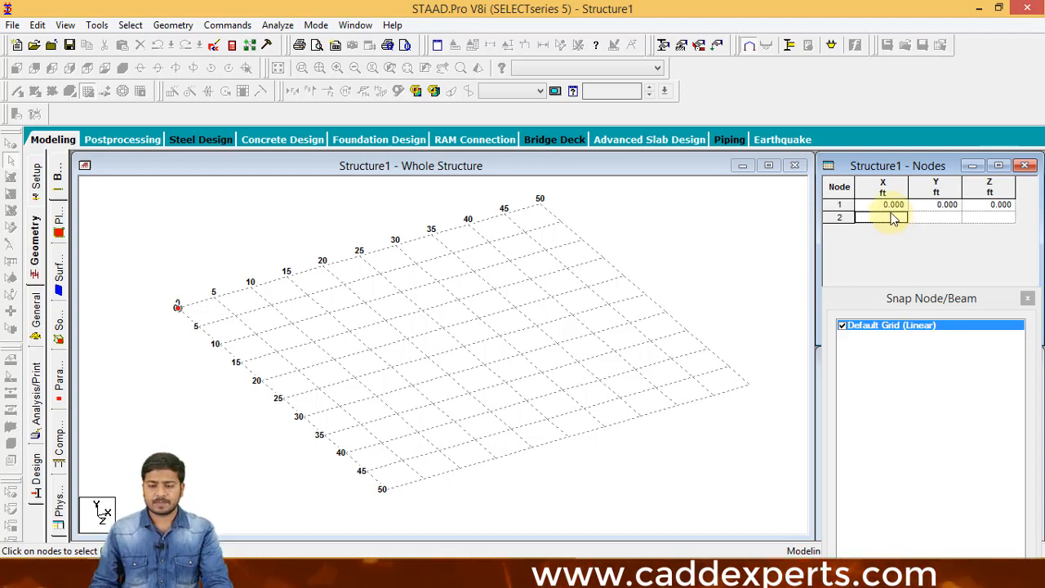
pyautogui.click(892, 221)
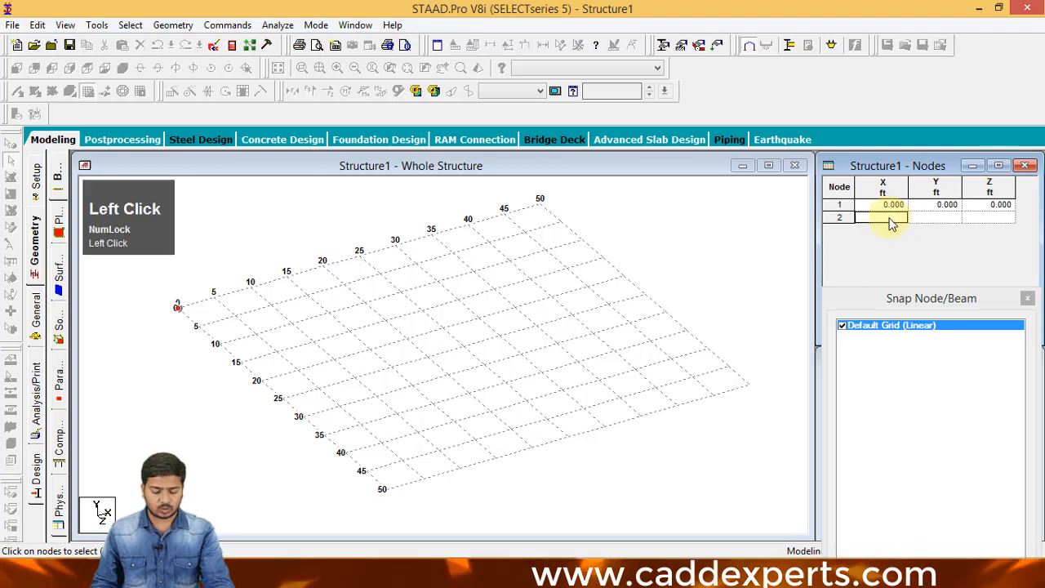
pyautogui.write('12')
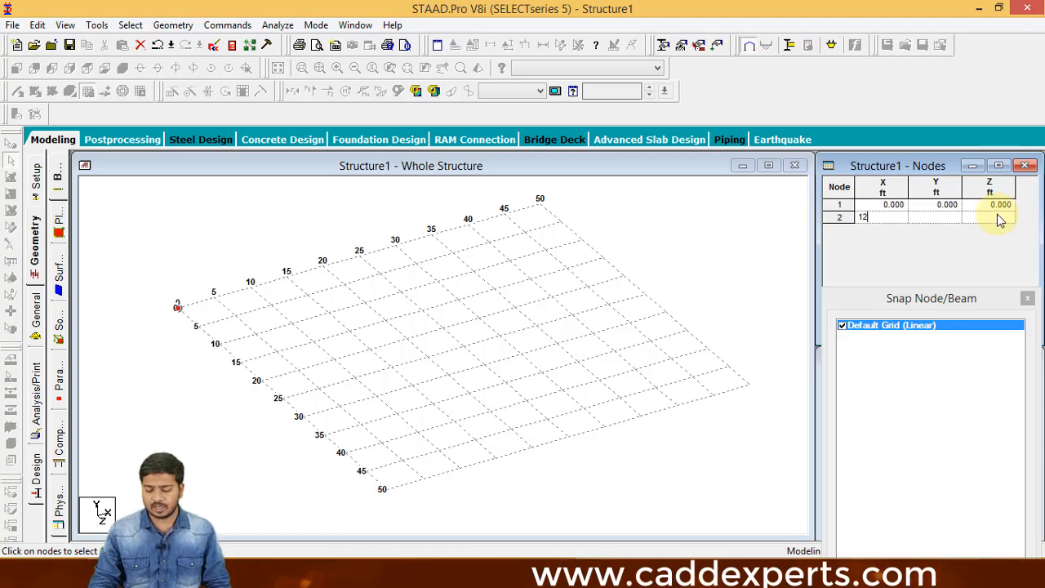
pyautogui.press('Tab')
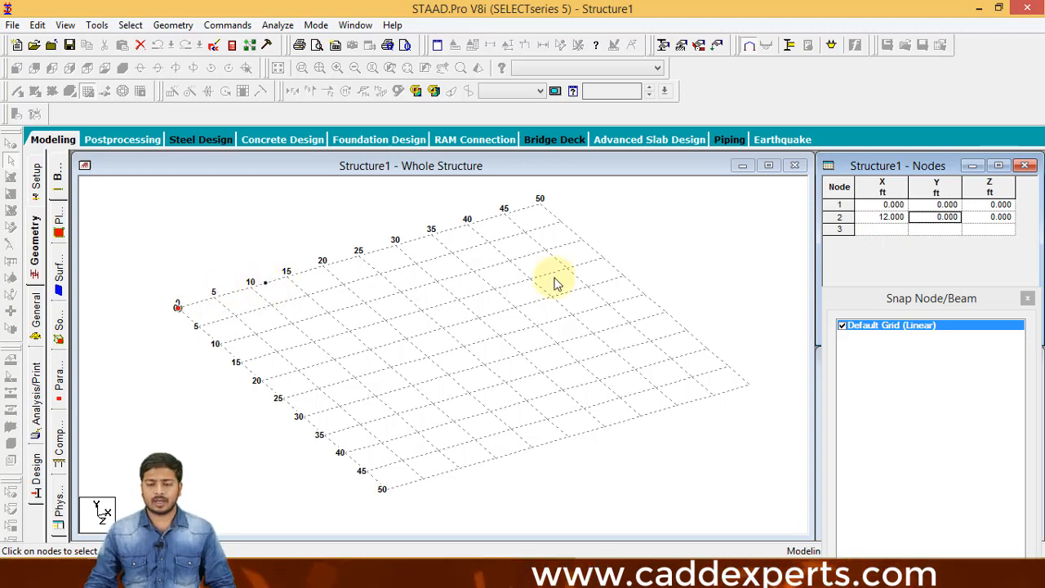
# Add node 3 in the Nodes table by entering 13 ft as its X coordinate.
pyautogui.click(877, 231)
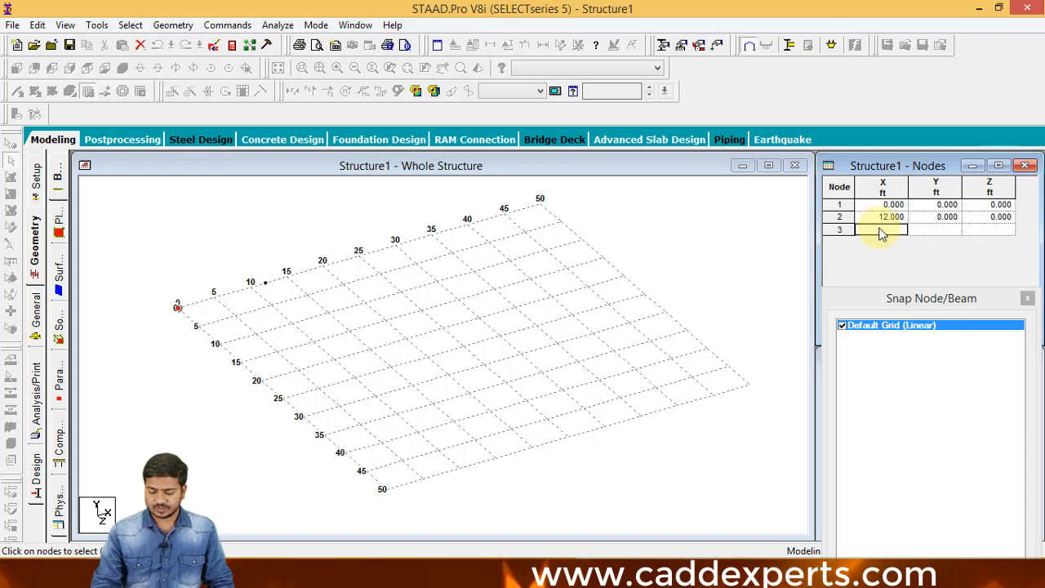
pyautogui.write('3')
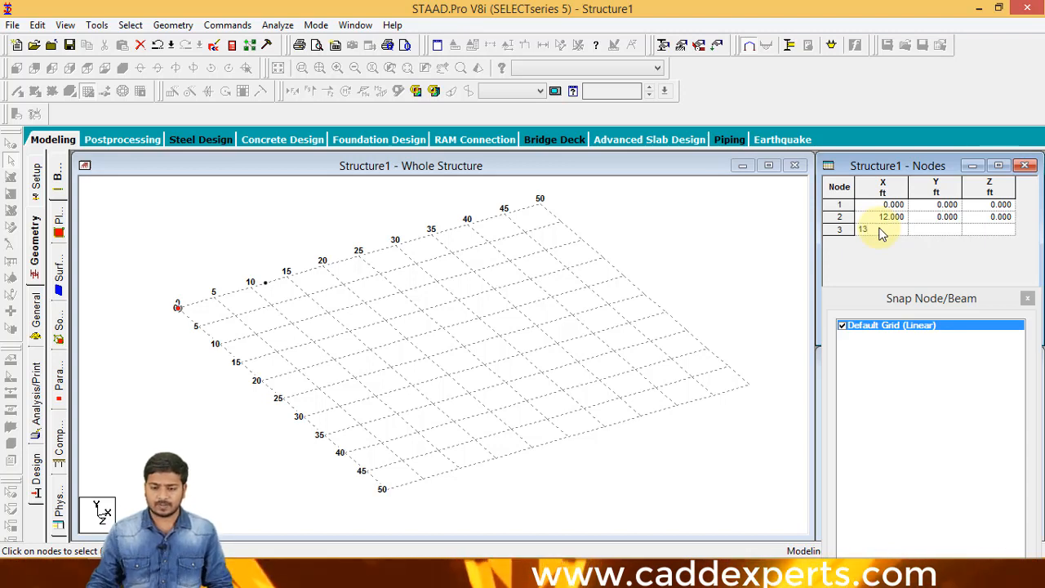
pyautogui.press('Tab')
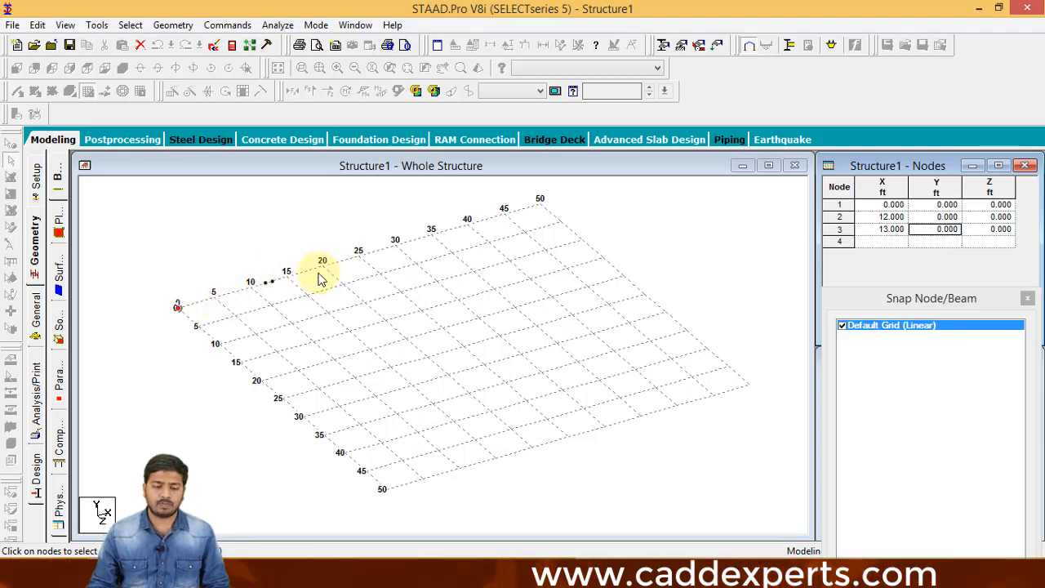
# Set the X coordinate of node 3 to 25 ft.
pyautogui.click(903, 233)
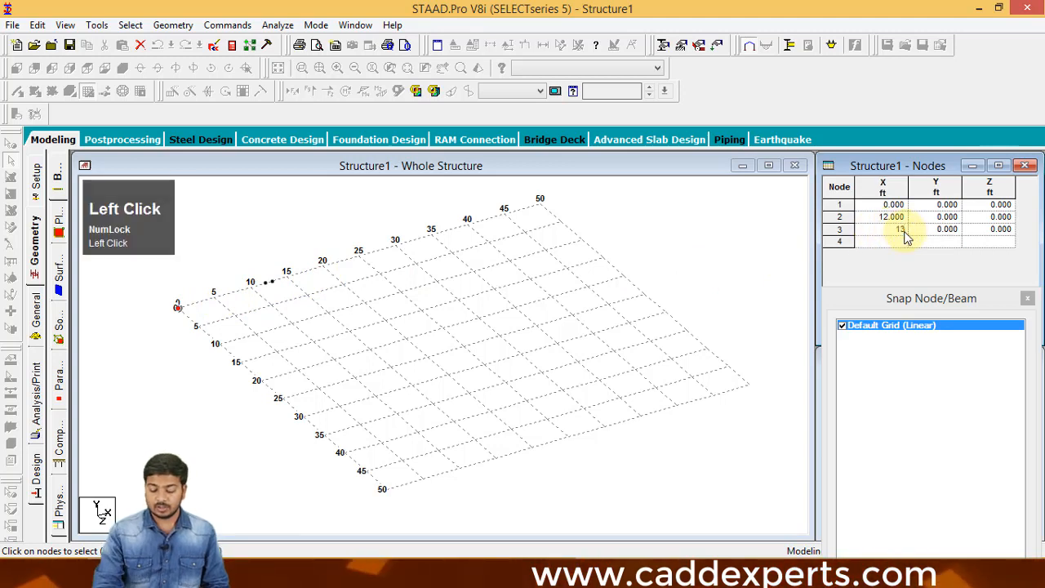
pyautogui.press('BackSpace')
pyautogui.press('BackSpace')
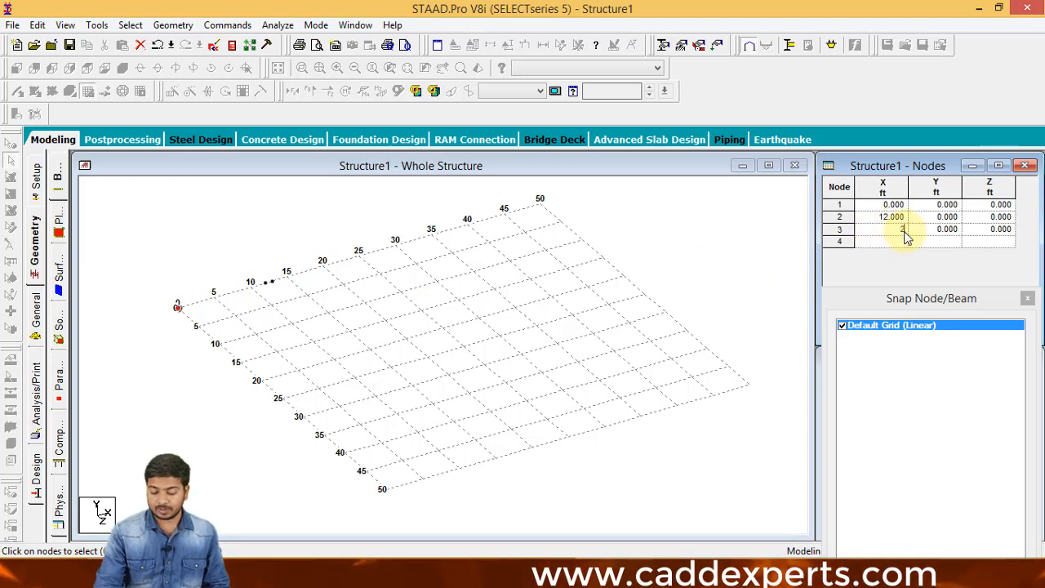
pyautogui.write('25')
pyautogui.press('Tab')
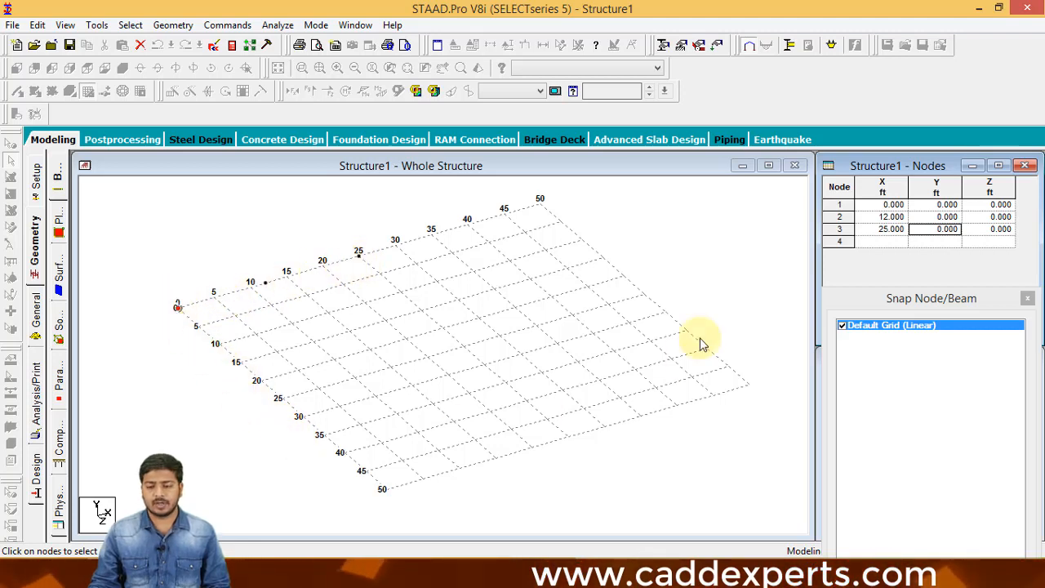
# Add node 4 by entering 15 ft as its Z coordinate, and decline the Auto Save.
pyautogui.click(880, 244)
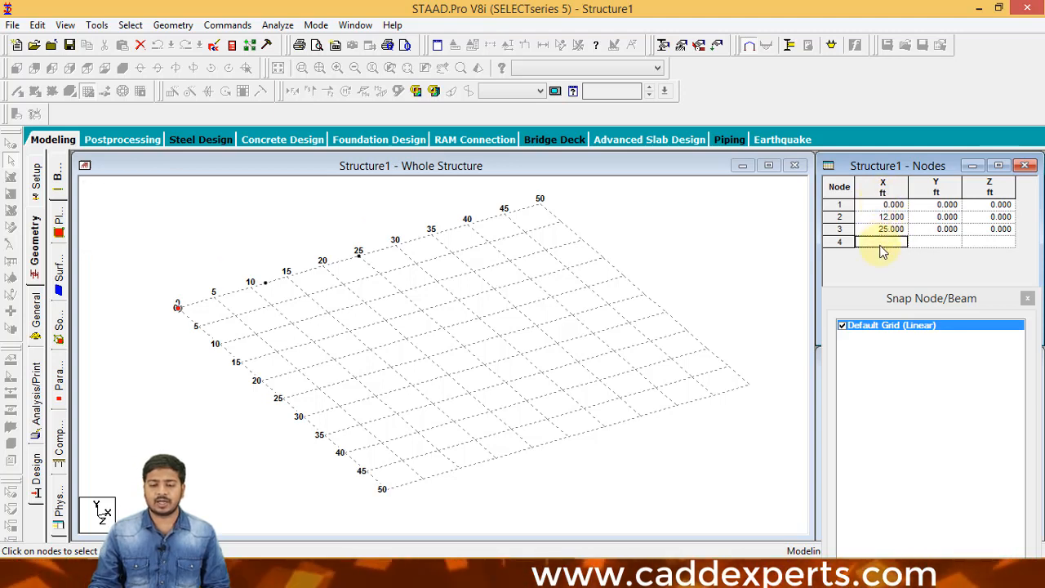
pyautogui.click(998, 244)
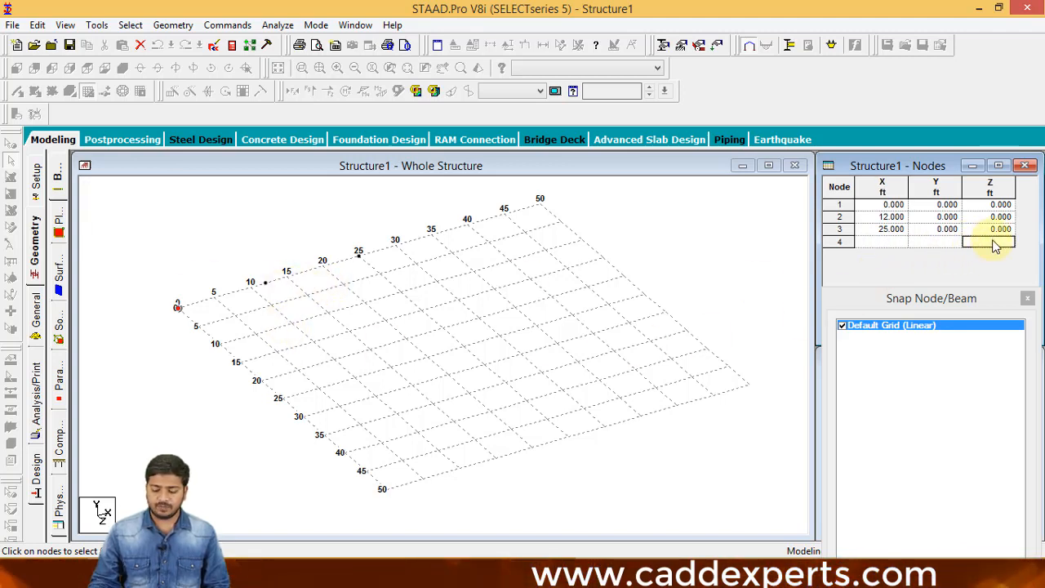
pyautogui.write('15')
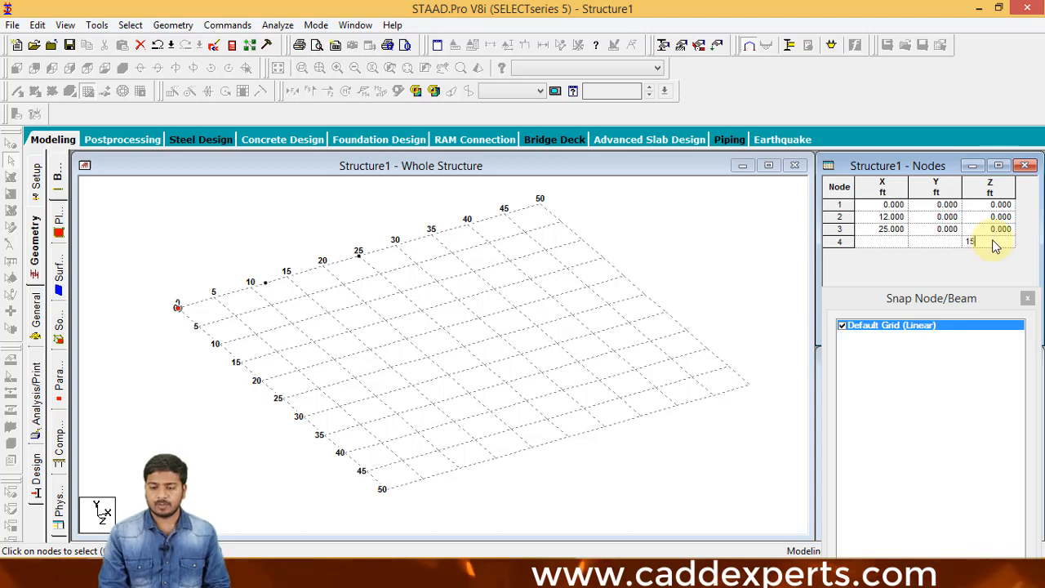
pyautogui.press('Return')
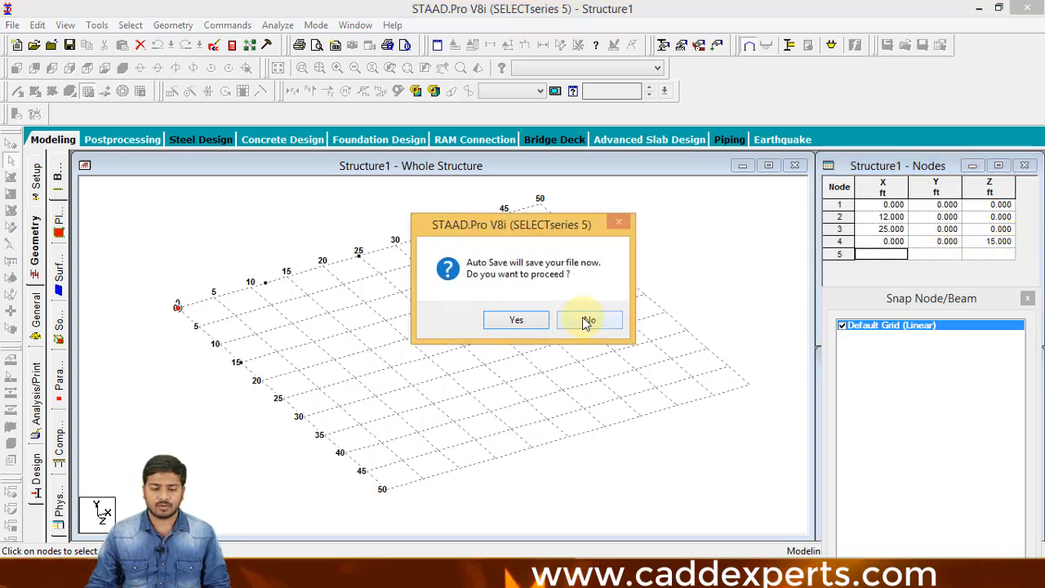
pyautogui.click(588, 320)
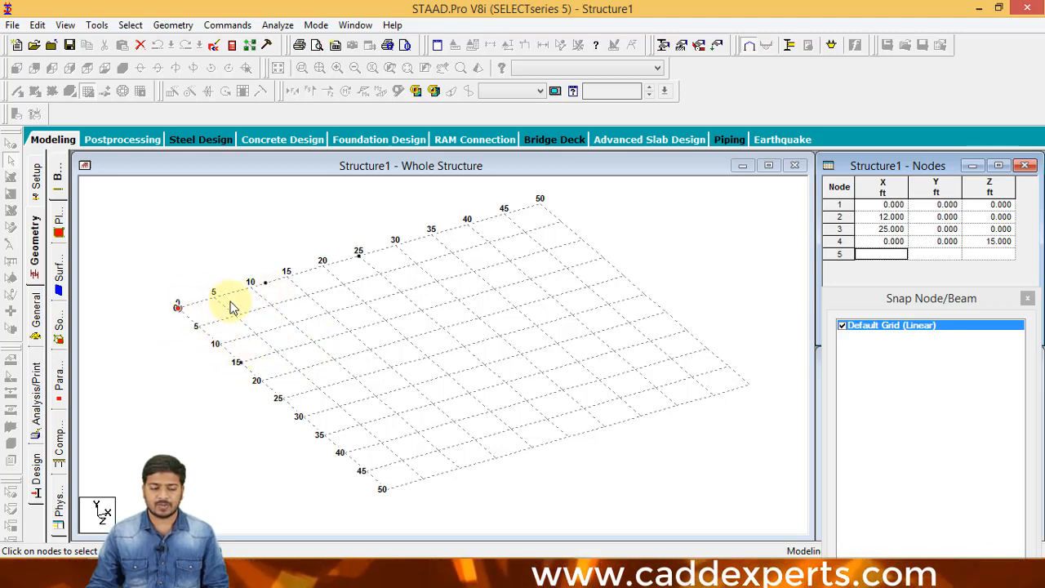
# Add node 5 in the Nodes table with a Z coordinate of 15 ft and an X coordinate of 12 ft.
pyautogui.click(991, 254)
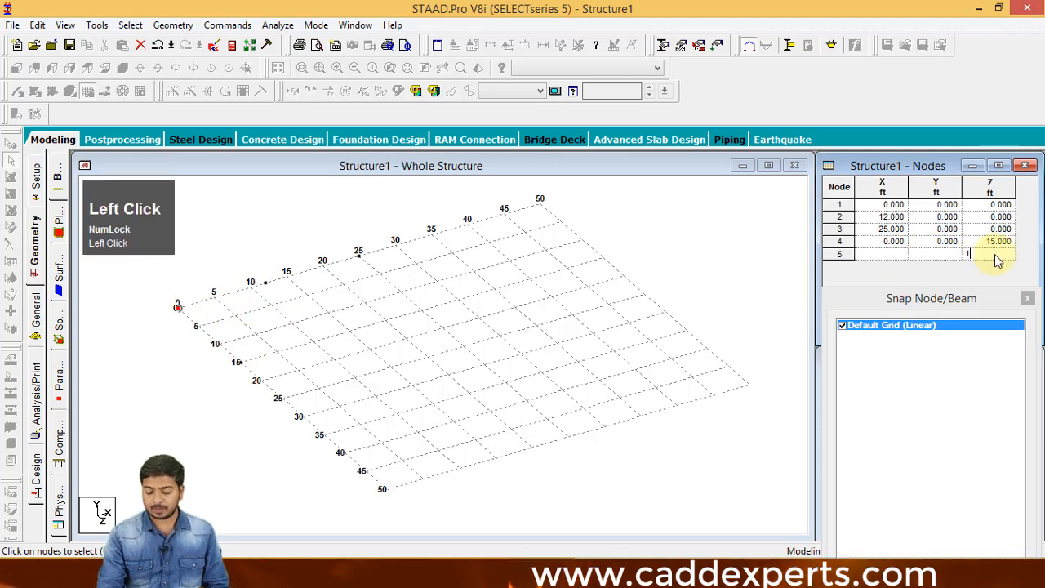
pyautogui.write('15')
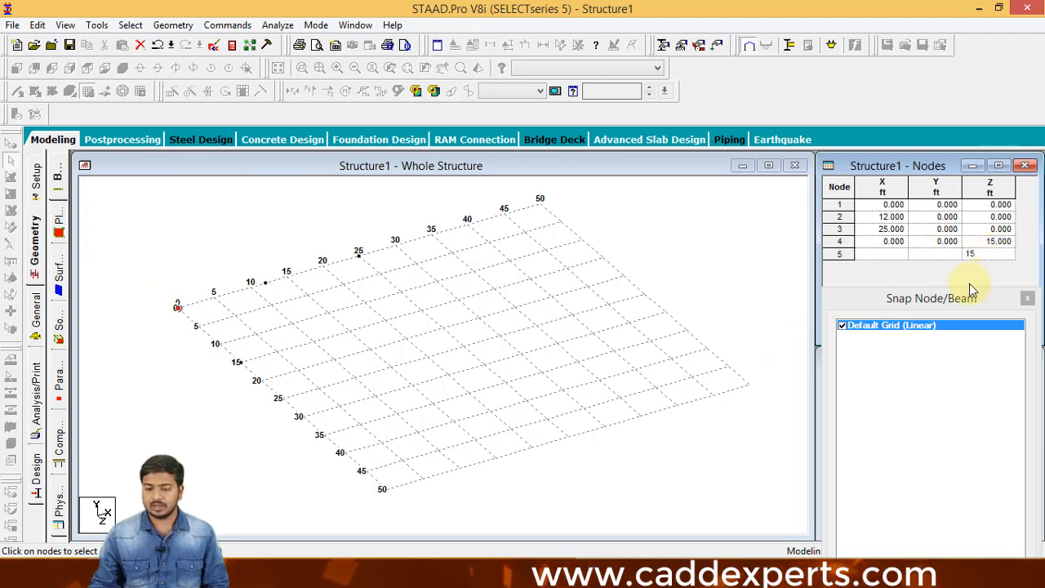
pyautogui.click(893, 255)
pyautogui.write('12')
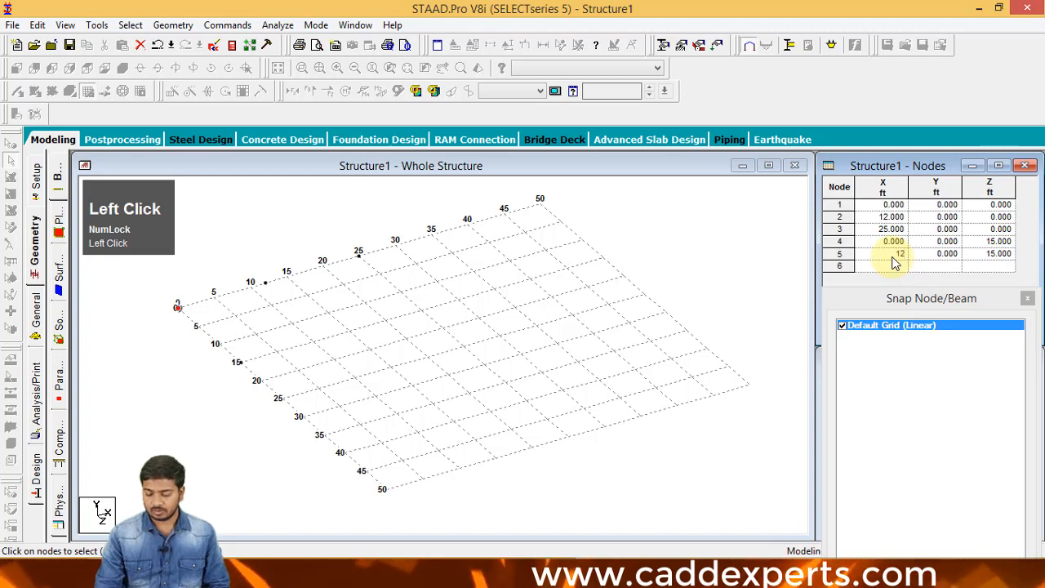
pyautogui.press('Tab')
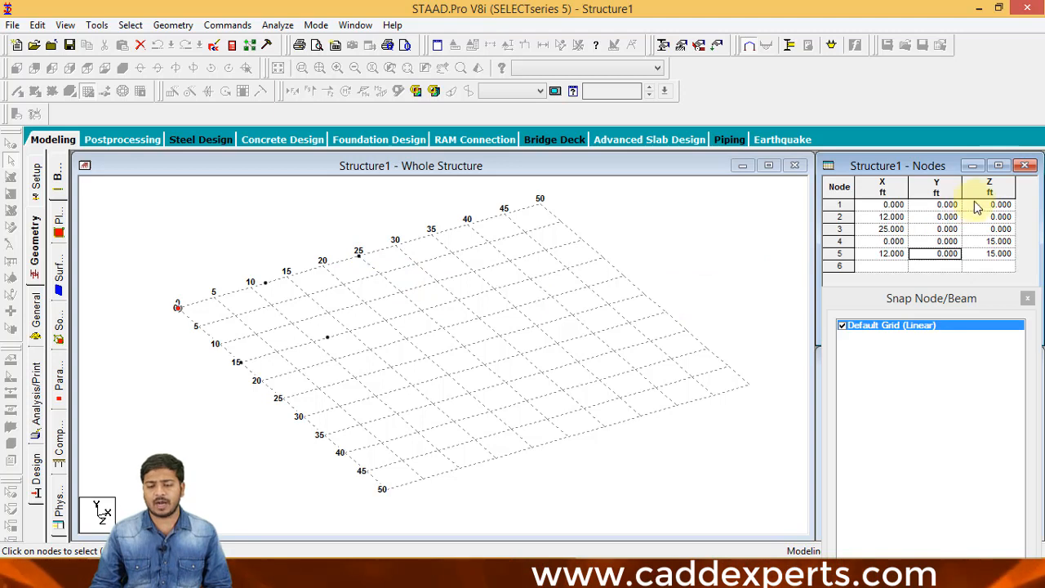
# Start a new structure file and save the changes to Structure1.std.
pyautogui.click(13, 24)
pyautogui.click(32, 40)
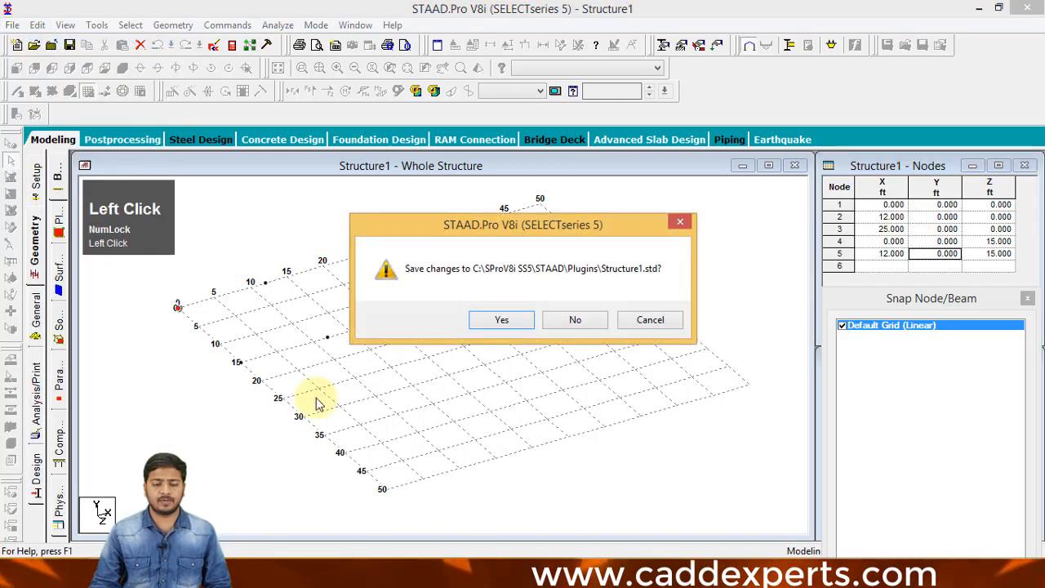
pyautogui.click(511, 324)
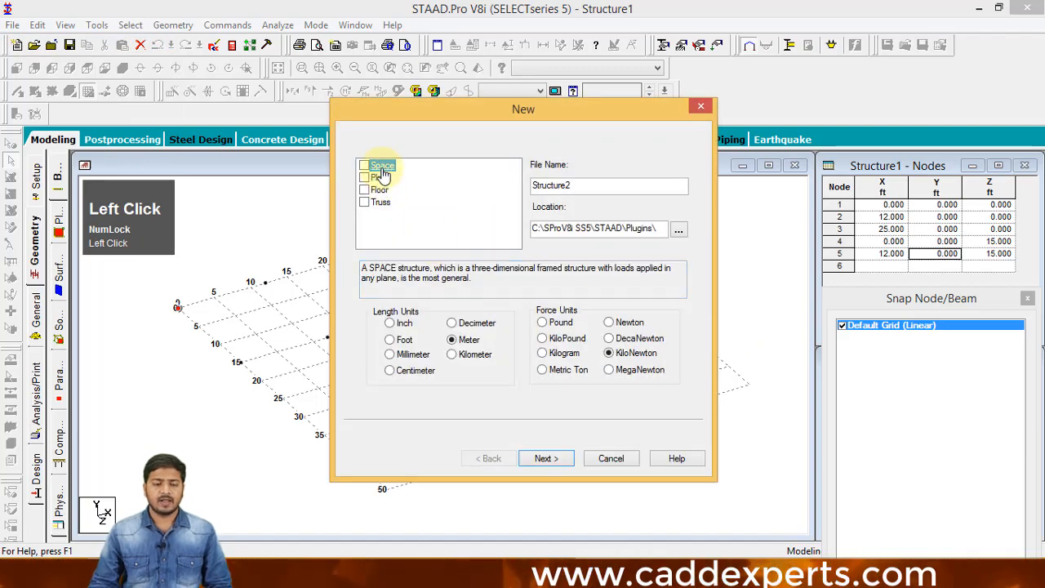
# Create Structure2 as a Space structure with Foot length units, overwriting the existing file and accepting the base unit warning.
pyautogui.click(380, 166)
pyautogui.click(403, 340)
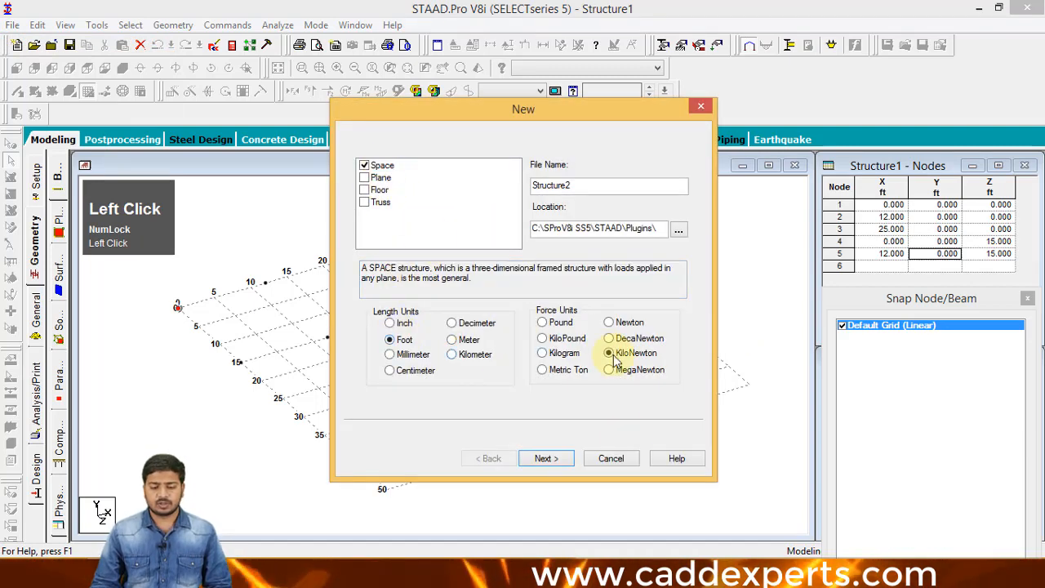
pyautogui.click(552, 459)
pyautogui.click(543, 458)
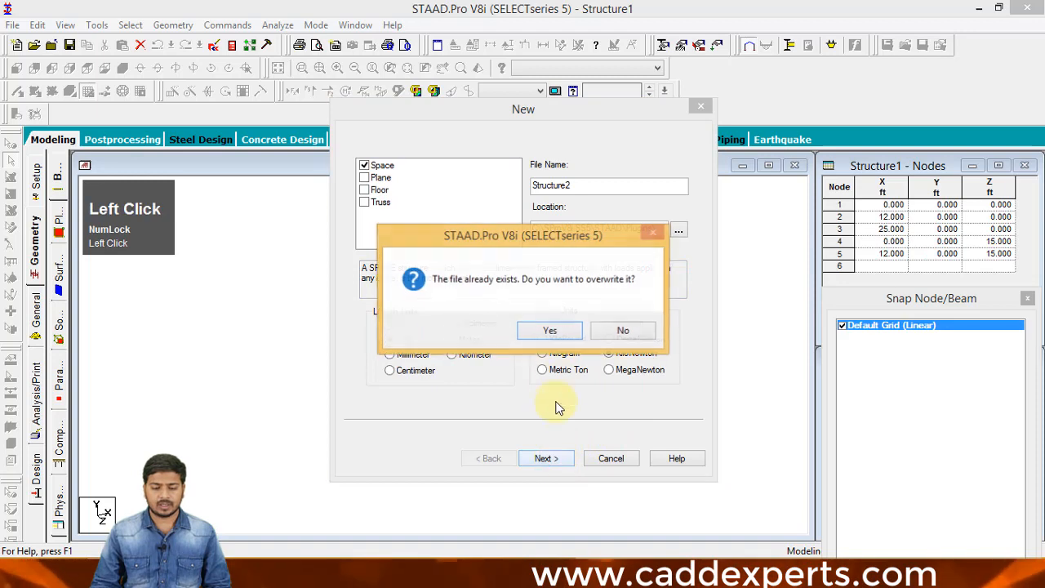
pyautogui.click(550, 330)
pyautogui.click(666, 356)
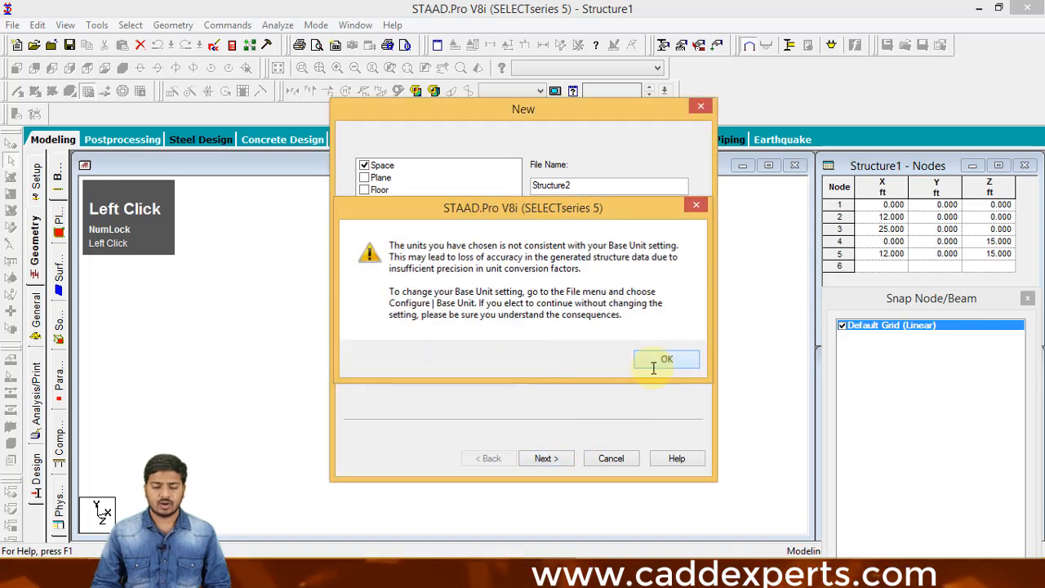
pyautogui.click(556, 459)
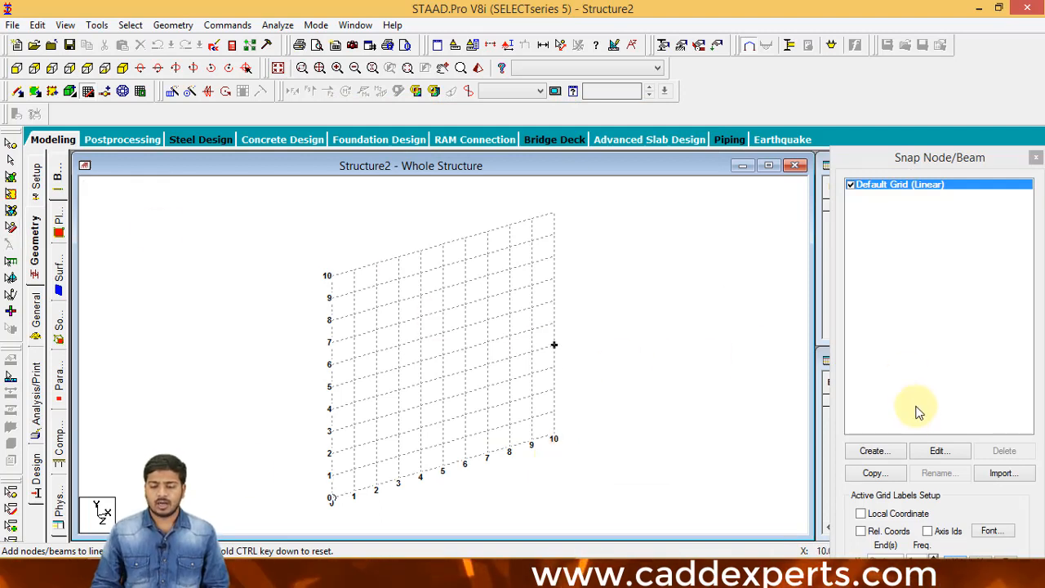
# Edit the default linear grid to the X-Z plane with 5 ft spacing in both X and Z.
pyautogui.click(935, 451)
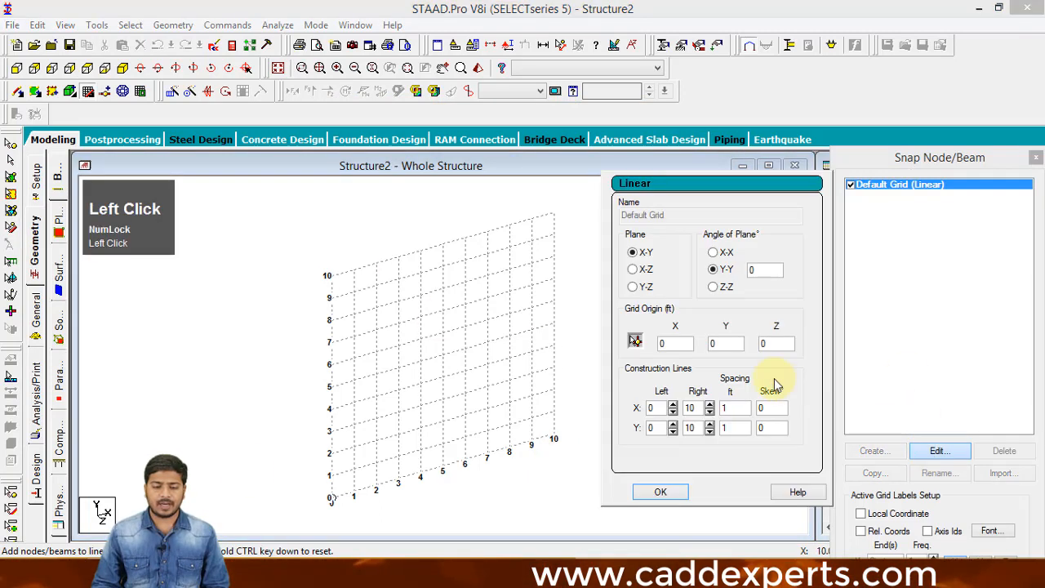
pyautogui.click(645, 270)
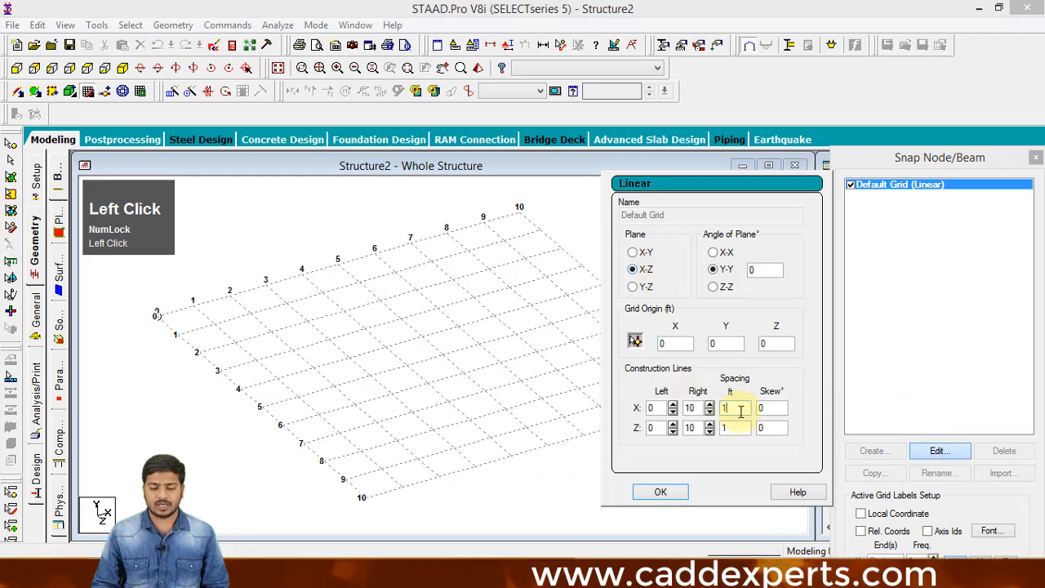
pyautogui.write('5')
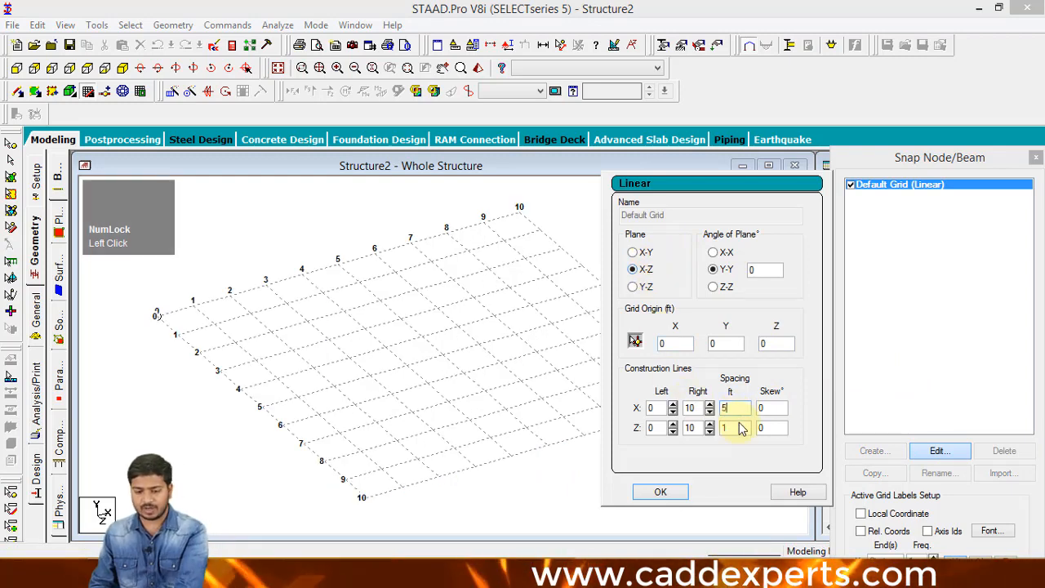
pyautogui.click(739, 428)
pyautogui.write('5')
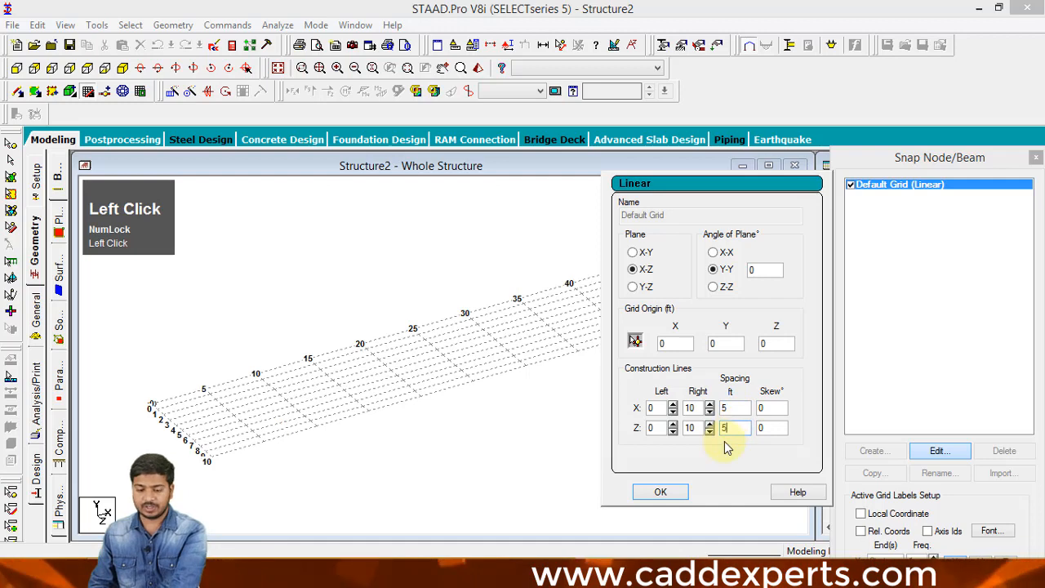
pyautogui.click(660, 491)
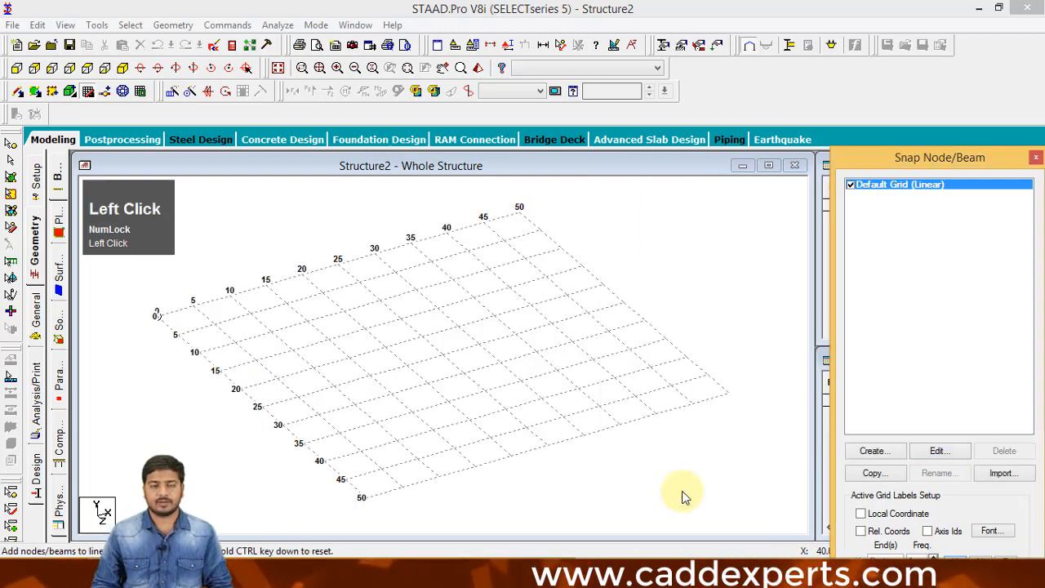
# Move the Snap Node/Beam dialog off the Nodes table and add node 1 at the origin by entering 0 as its X coordinate.
pyautogui.moveTo(924, 158); pyautogui.dragTo(918, 295)
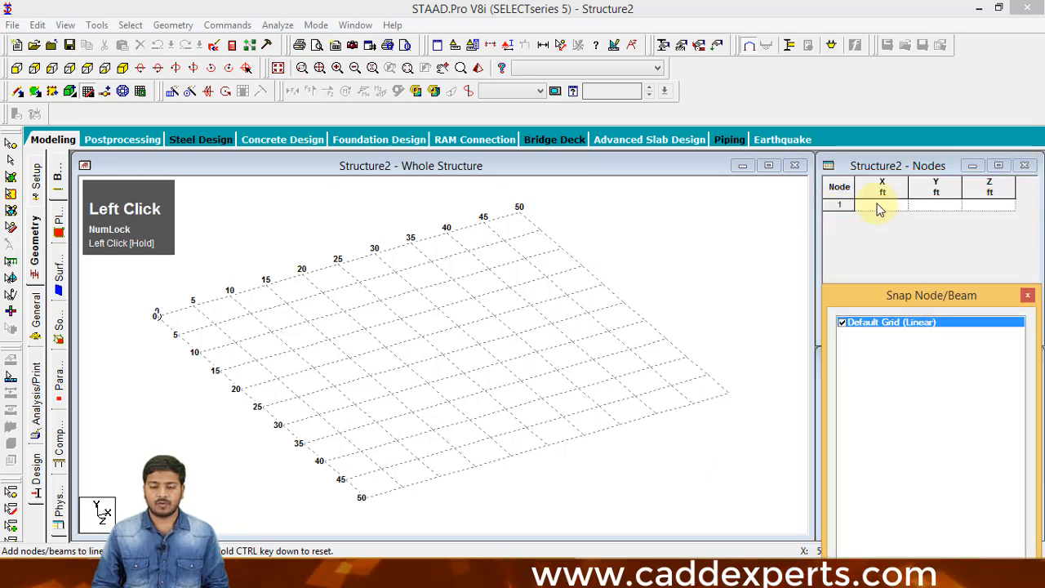
pyautogui.click(880, 208)
pyautogui.press('space')
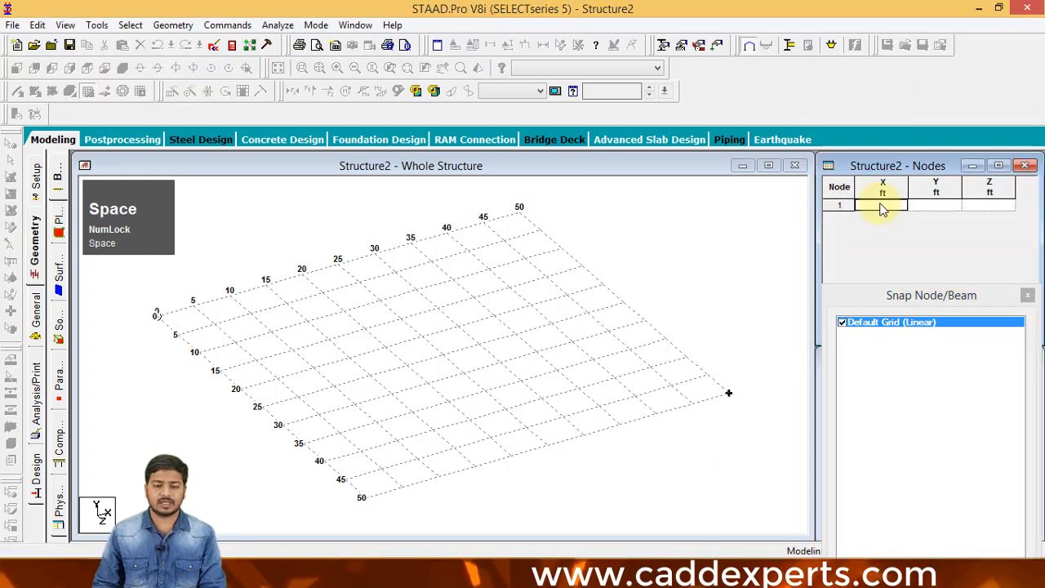
pyautogui.write('0')
pyautogui.press('Return')
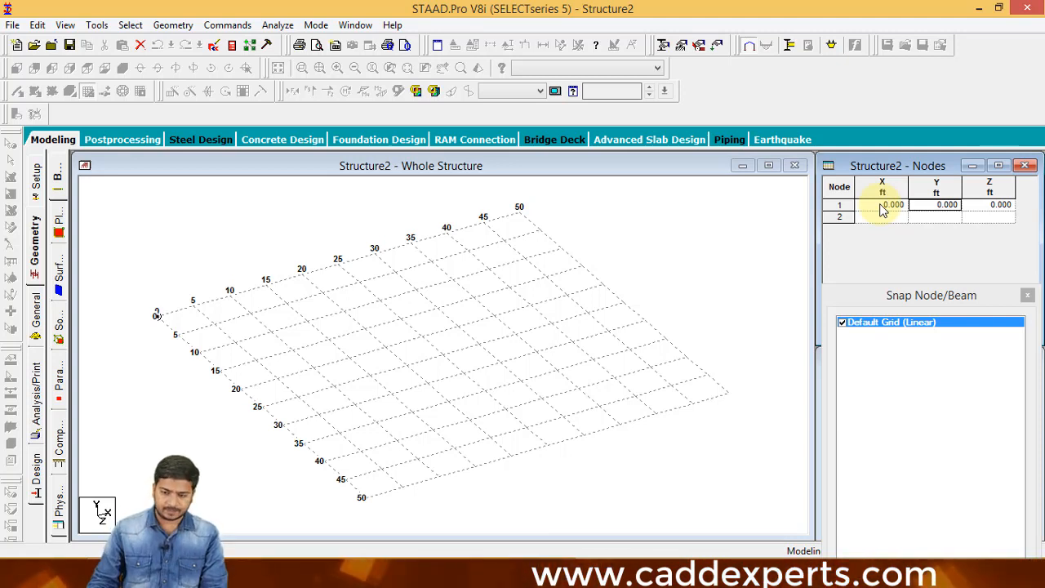
# Add node 2 in the Nodes table with an X coordinate of 10.6 ft.
pyautogui.click(894, 218)
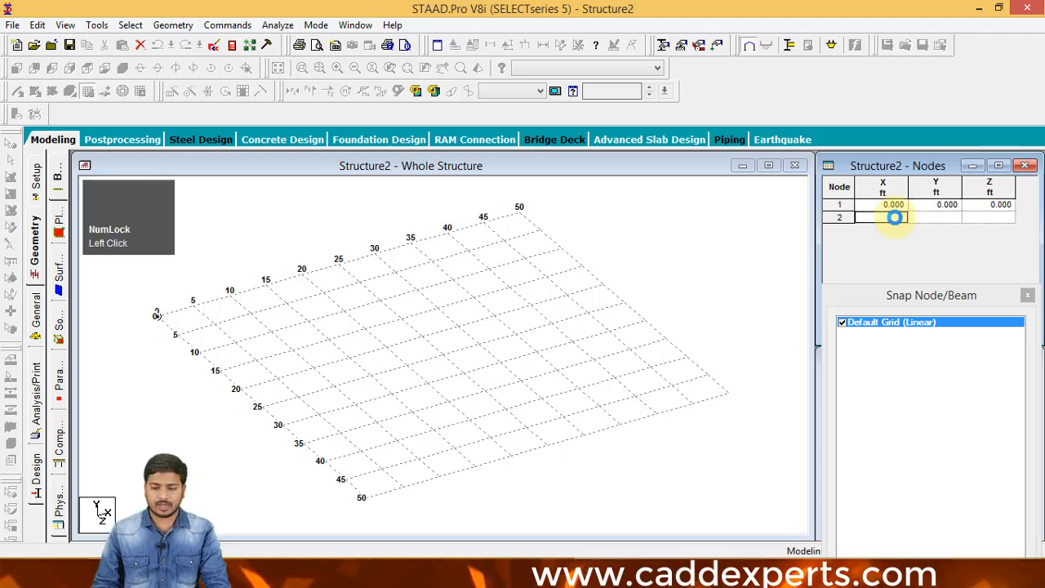
pyautogui.write('10.6')
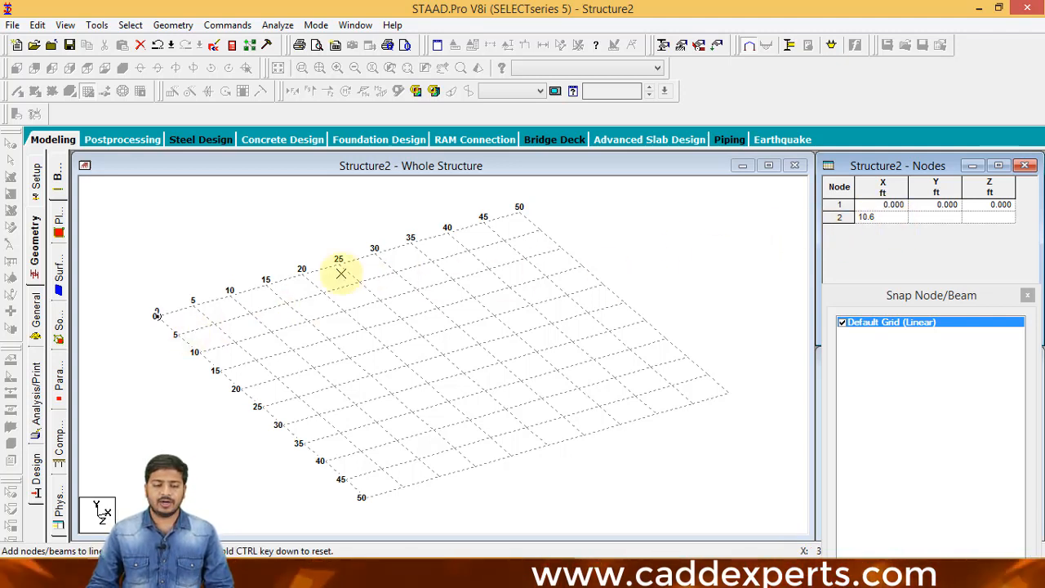
pyautogui.click(898, 217)
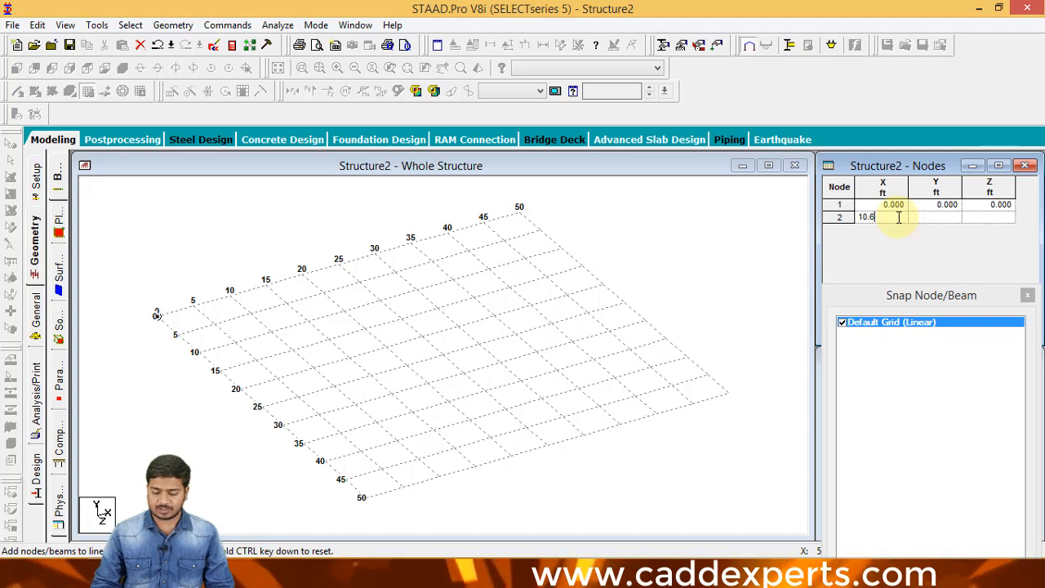
pyautogui.press('Tab')
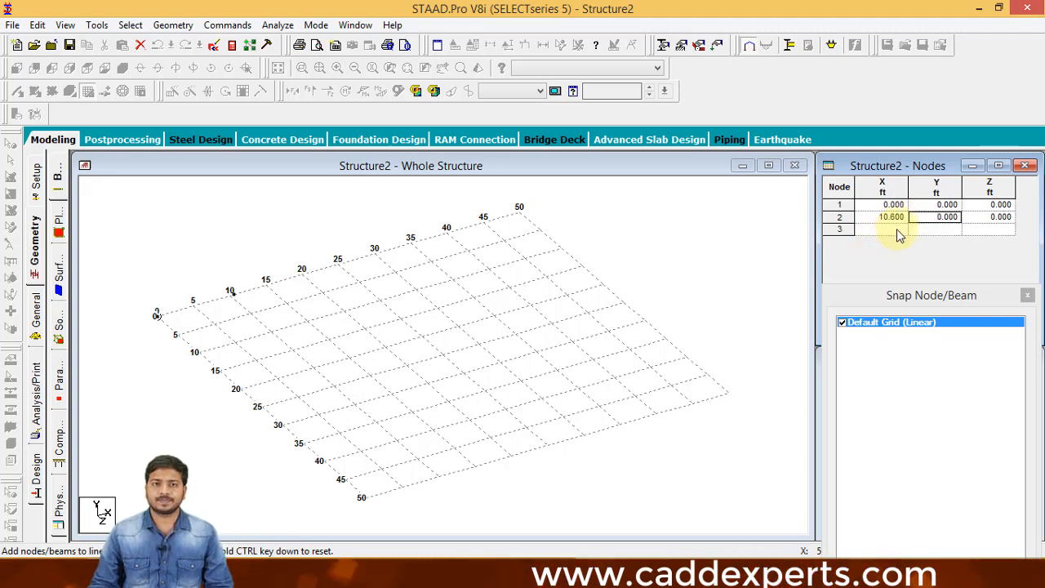
# Add node 3 at X 21.9 ft and node 4 at X 32.6 ft in the Nodes table.
pyautogui.click(896, 230)
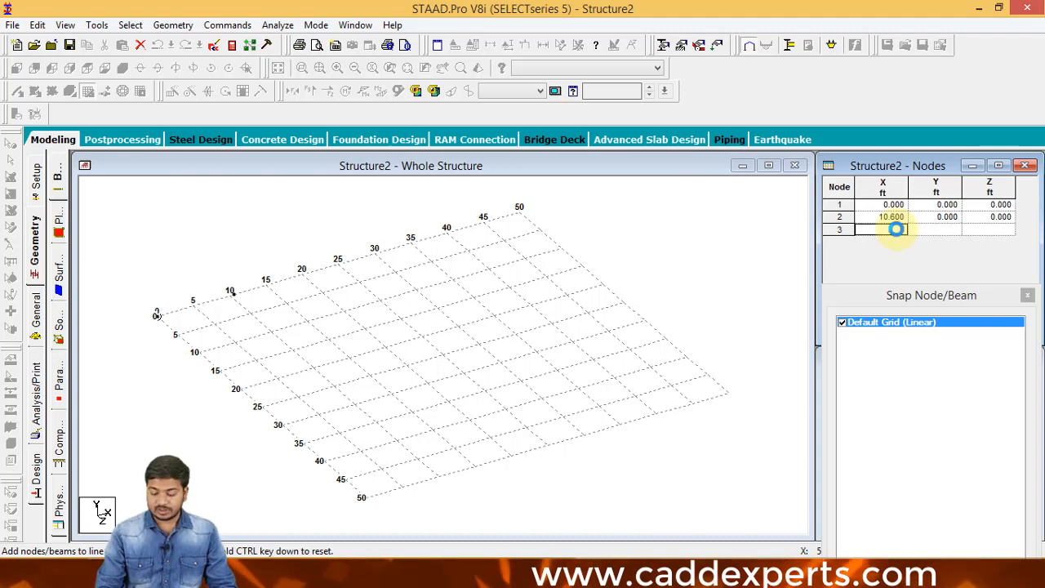
pyautogui.write('21.')
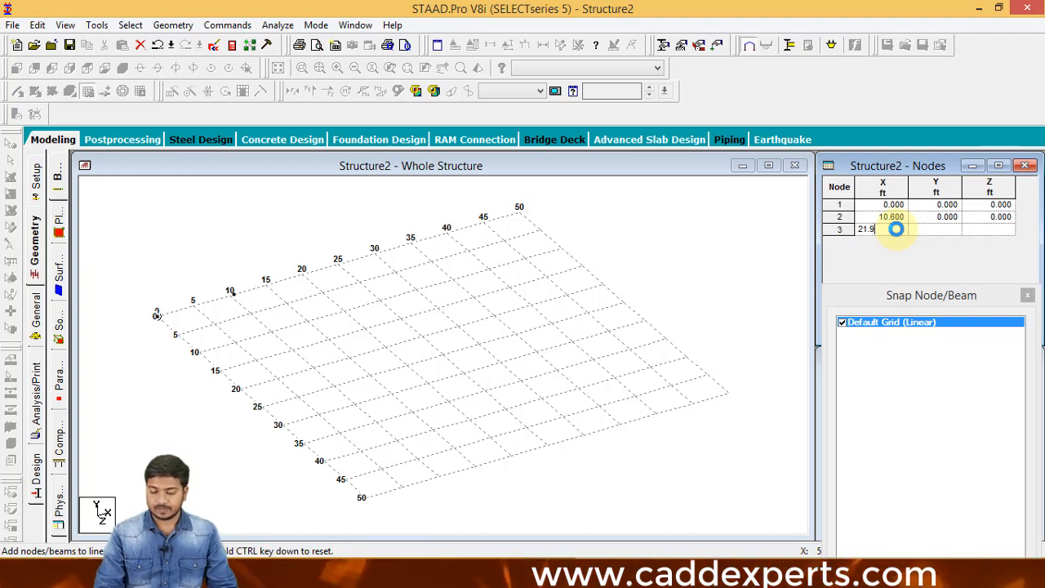
pyautogui.write('9')
pyautogui.press('Tab')
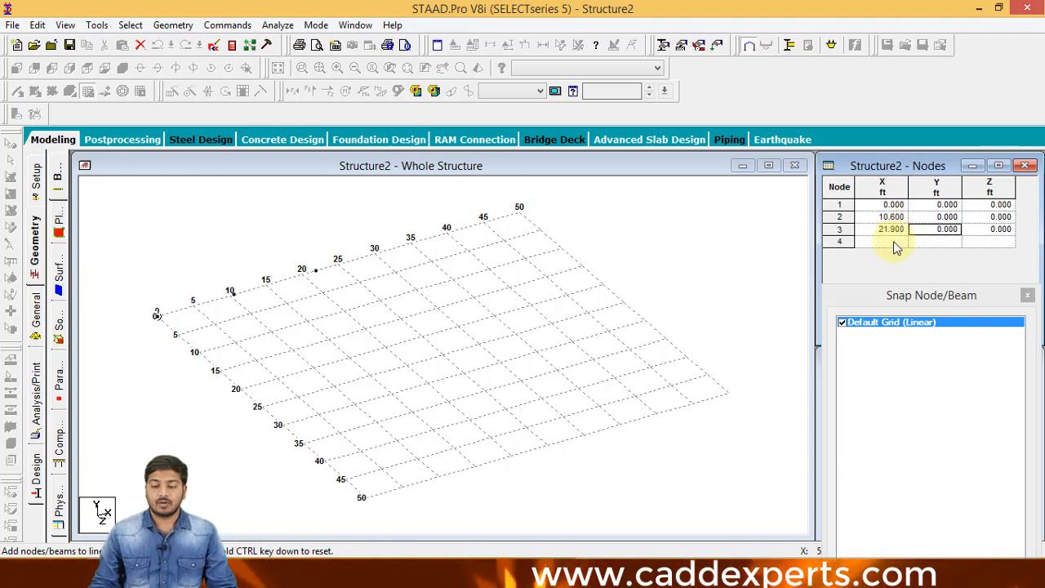
pyautogui.click(893, 241)
pyautogui.write('3')
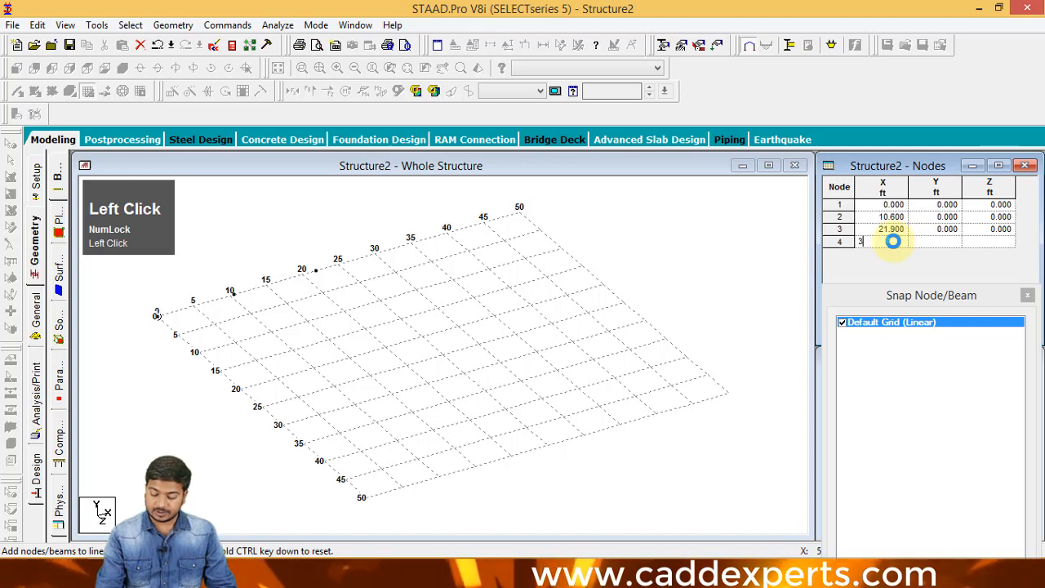
pyautogui.write('2.6')
pyautogui.press('Tab')
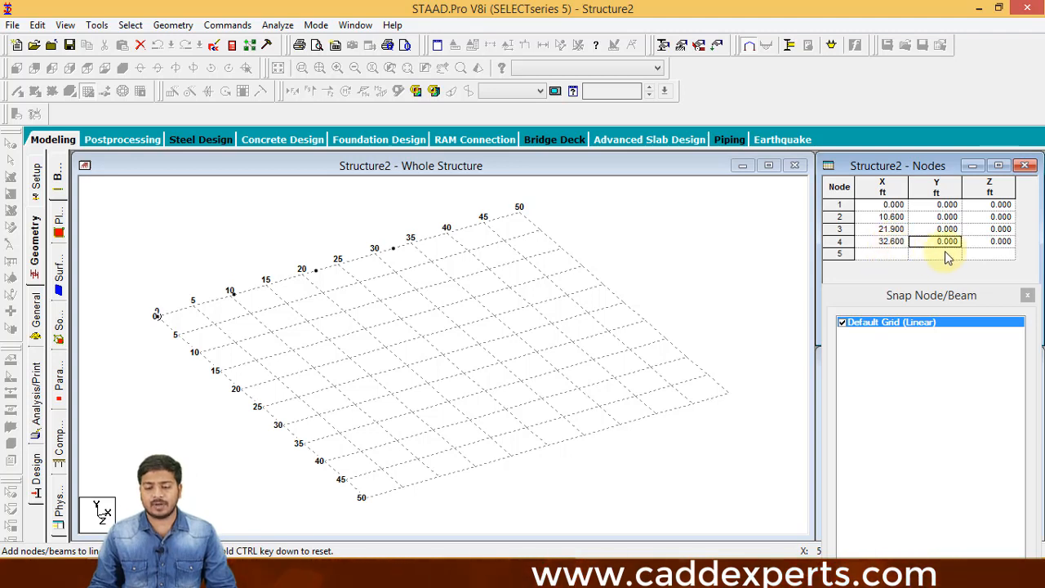
# Add node 5 in the Nodes table with a Z coordinate of 13.6 ft.
pyautogui.click(996, 254)
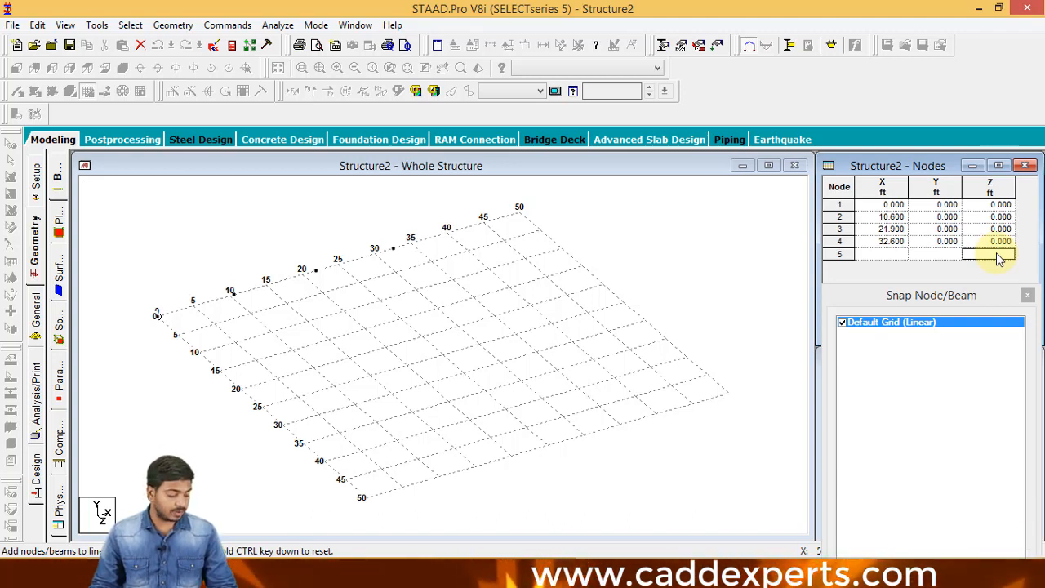
pyautogui.write('13')
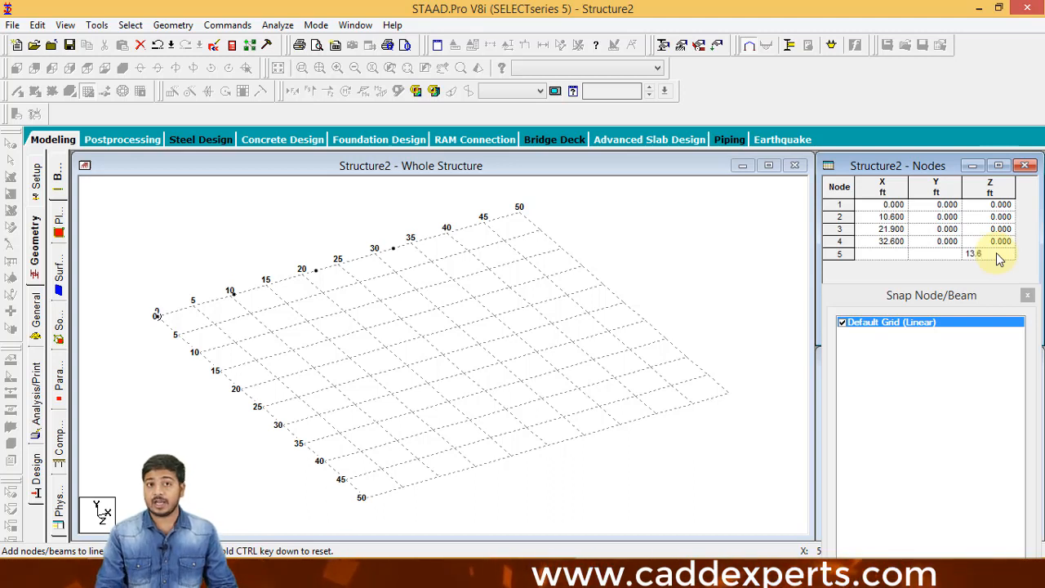
pyautogui.write('.6')
pyautogui.press('Return')
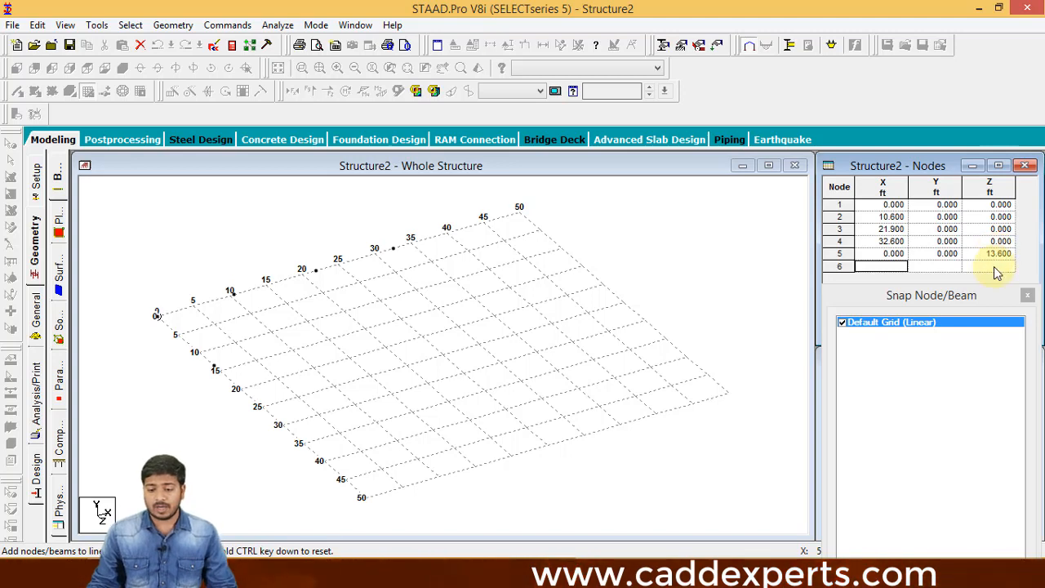
# Add node 6 with a Z coordinate of 13.6 ft and an X coordinate of 10.6 ft.
pyautogui.click(993, 265)
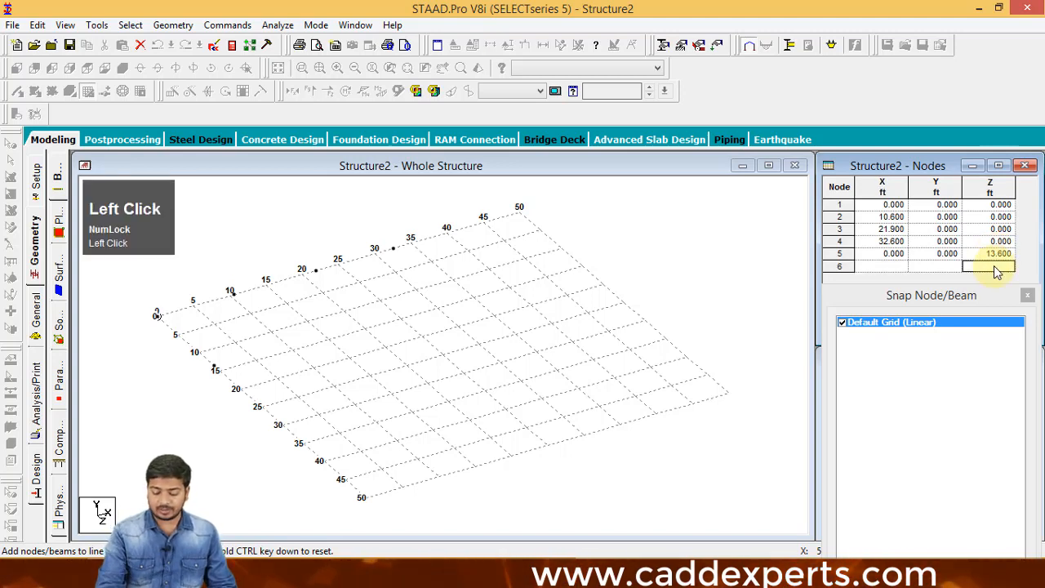
pyautogui.write('13')
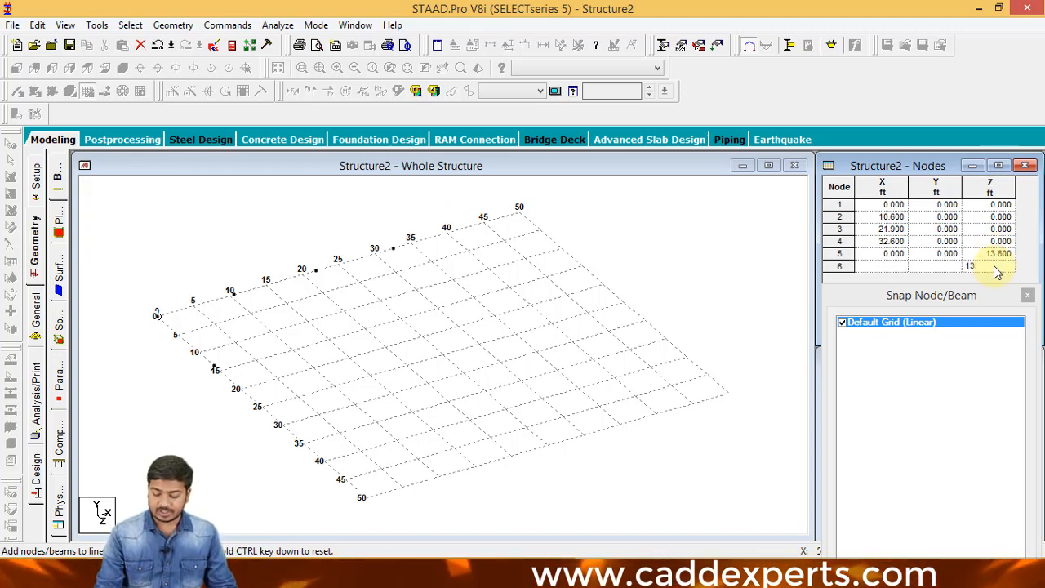
pyautogui.write('.6')
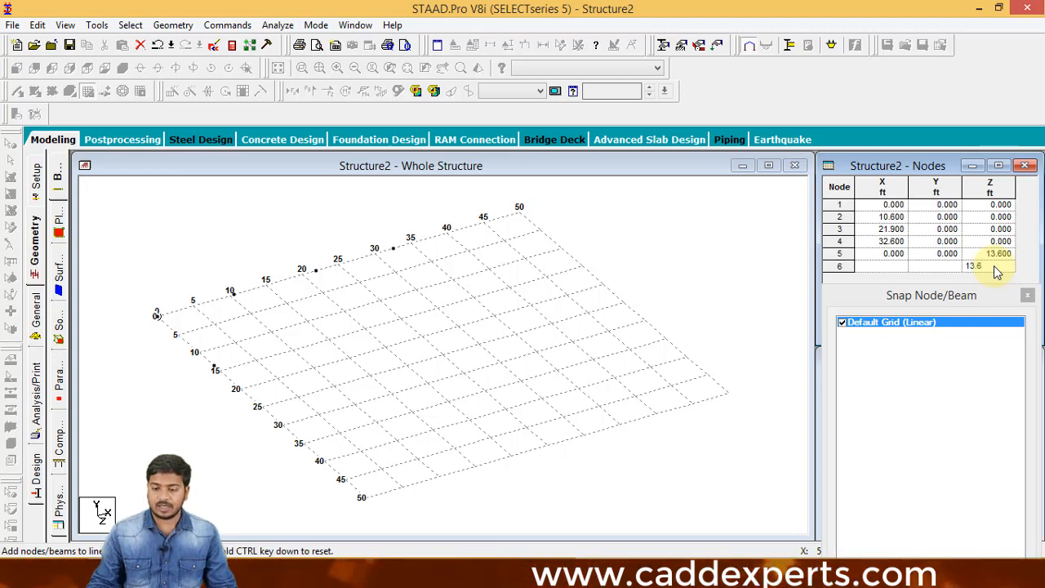
pyautogui.click(888, 270)
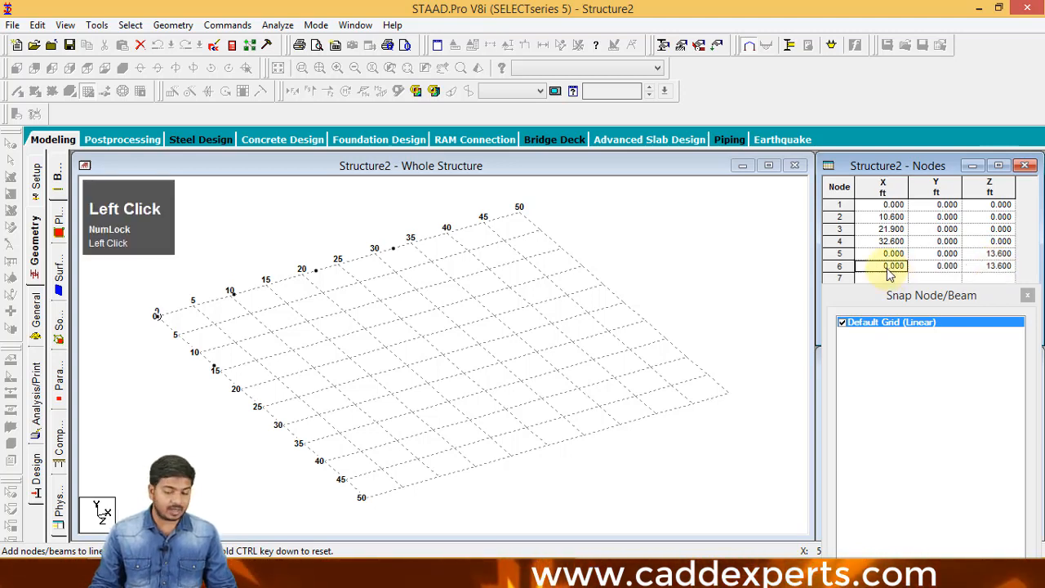
pyautogui.write('10')
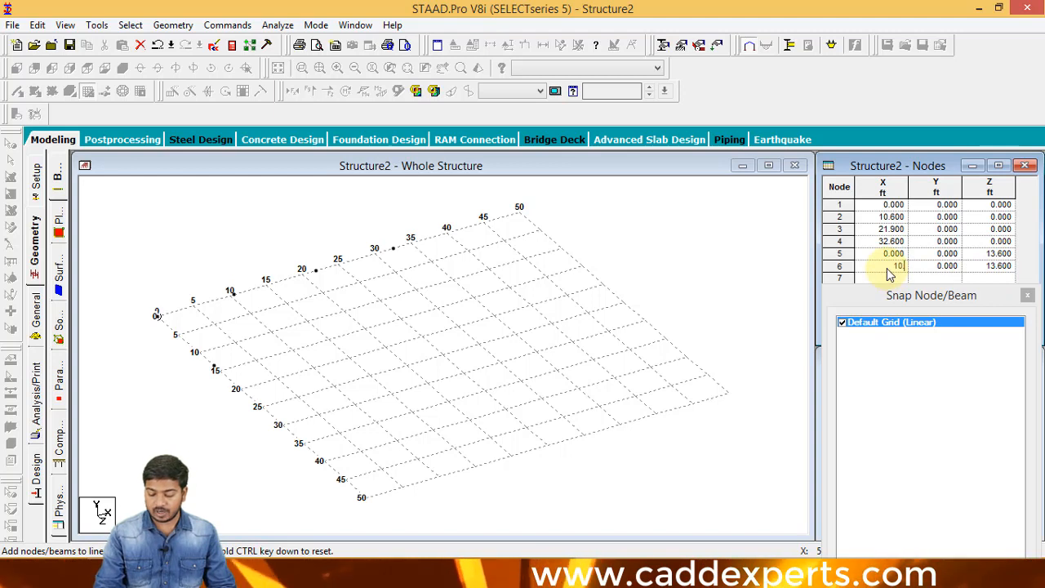
pyautogui.write('.6')
pyautogui.press('Tab')
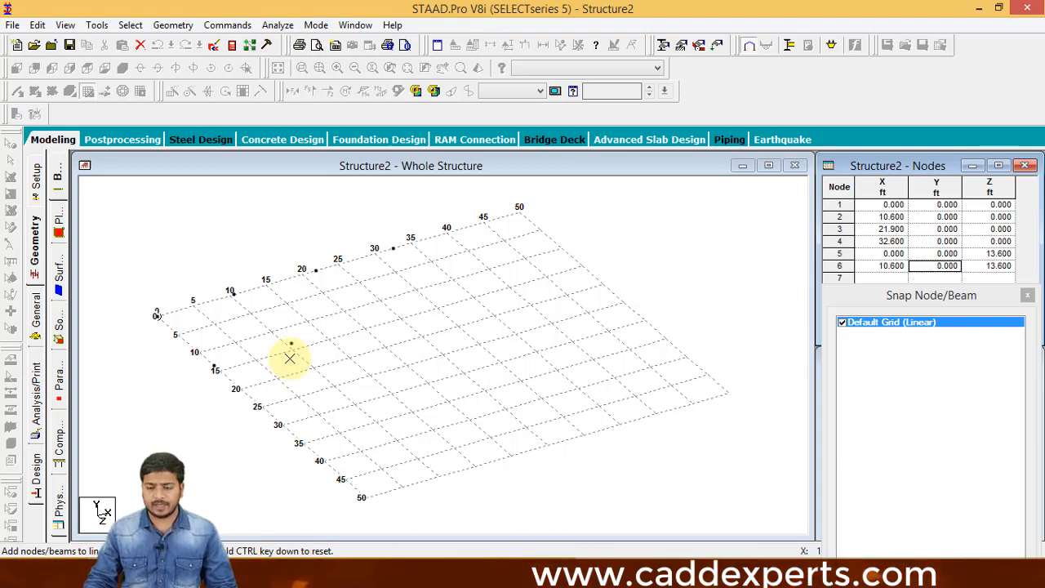
# Add node 7 with a Z coordinate of 13.6 ft and an X coordinate of 21.9 ft.
pyautogui.click(990, 278)
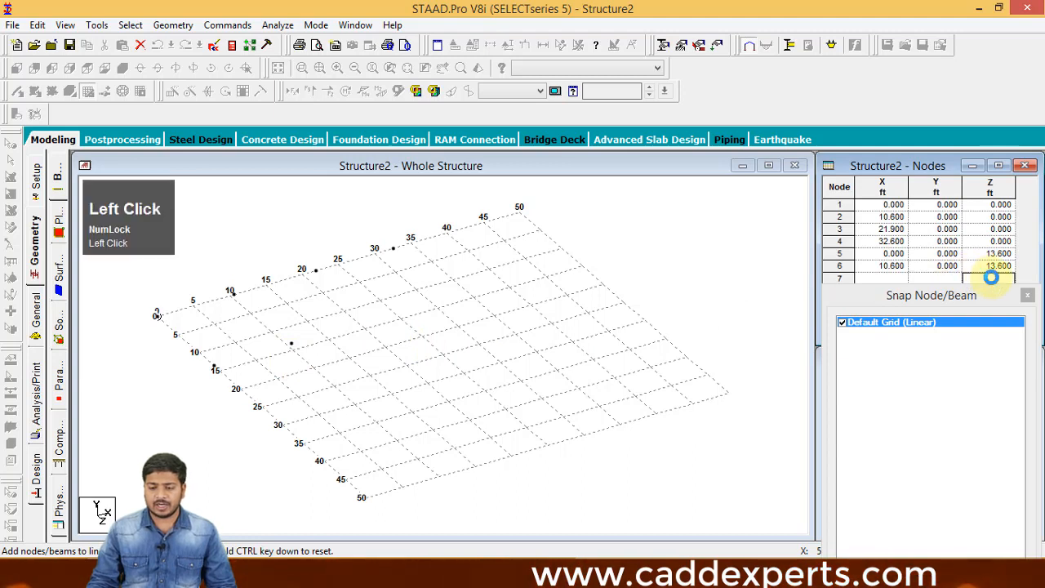
pyautogui.write('1')
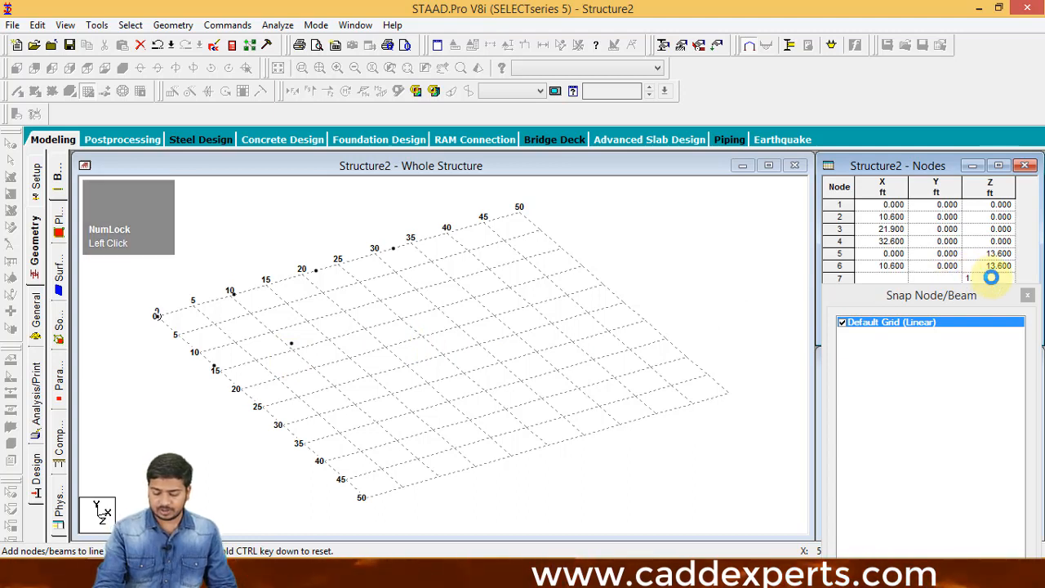
pyautogui.write('3.6')
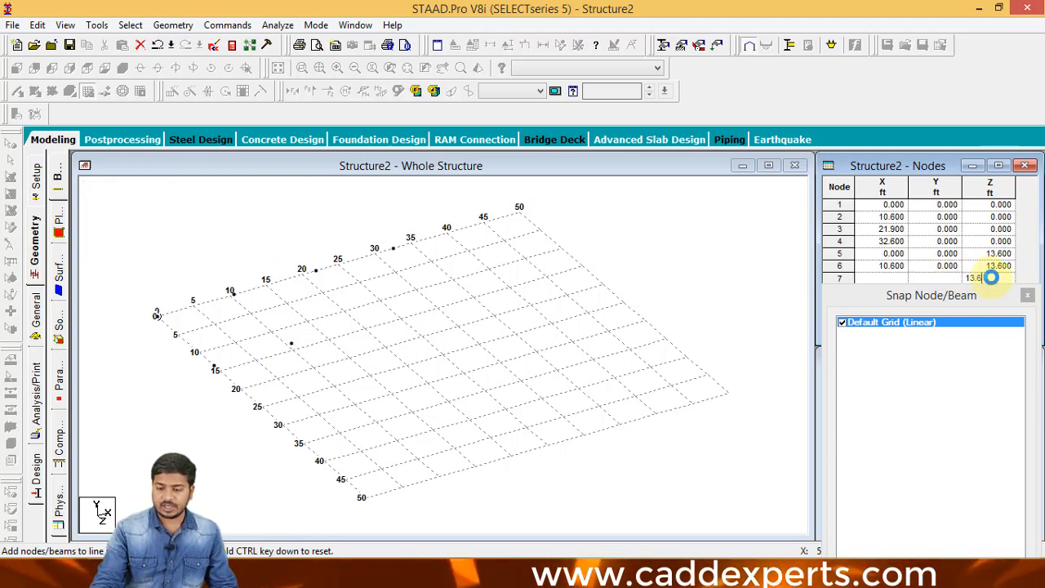
pyautogui.click(898, 279)
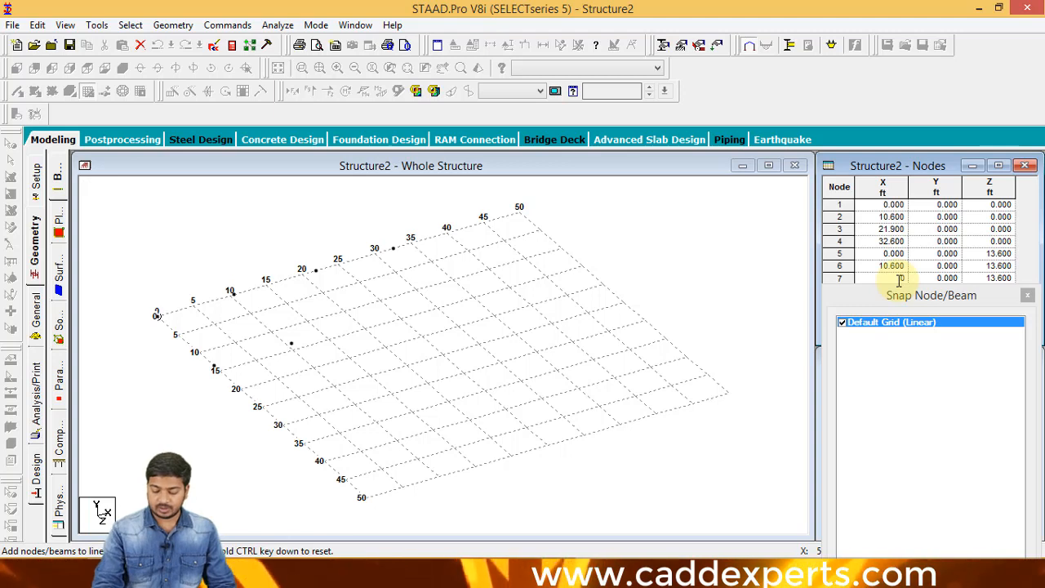
pyautogui.write('21.90')
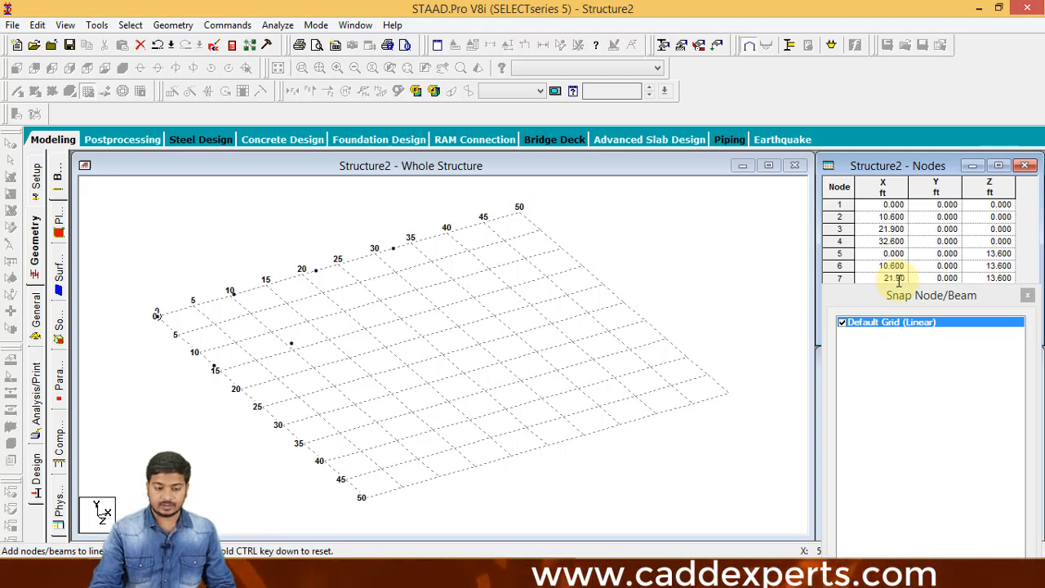
pyautogui.write('0')
pyautogui.press('Tab')
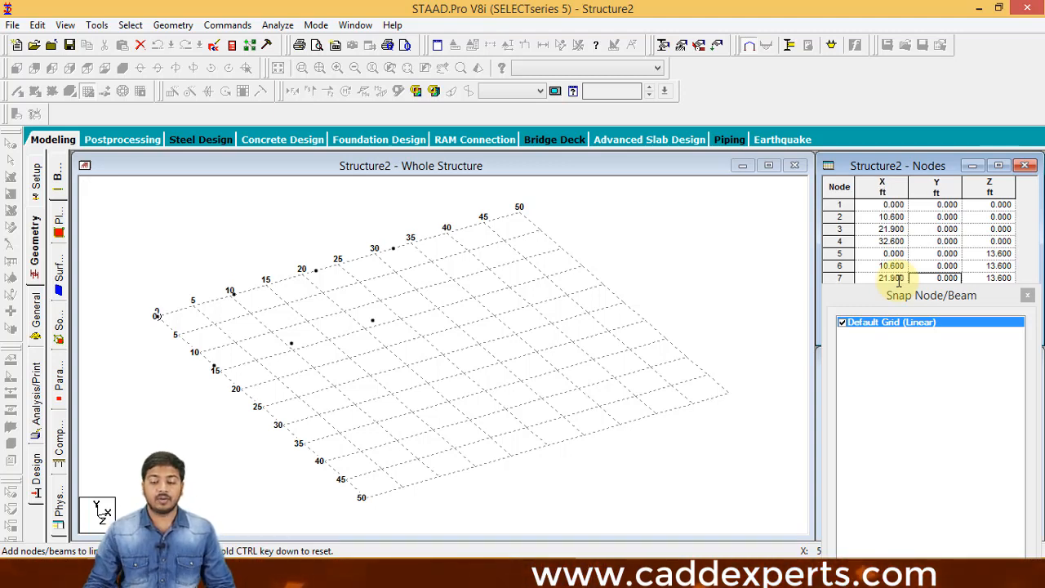
# Move the Snap Node/Beam dialog clear of the Nodes table and enter 13.6 ft as node 8's Z coordinate.
pyautogui.moveTo(993, 295); pyautogui.dragTo(996, 324)
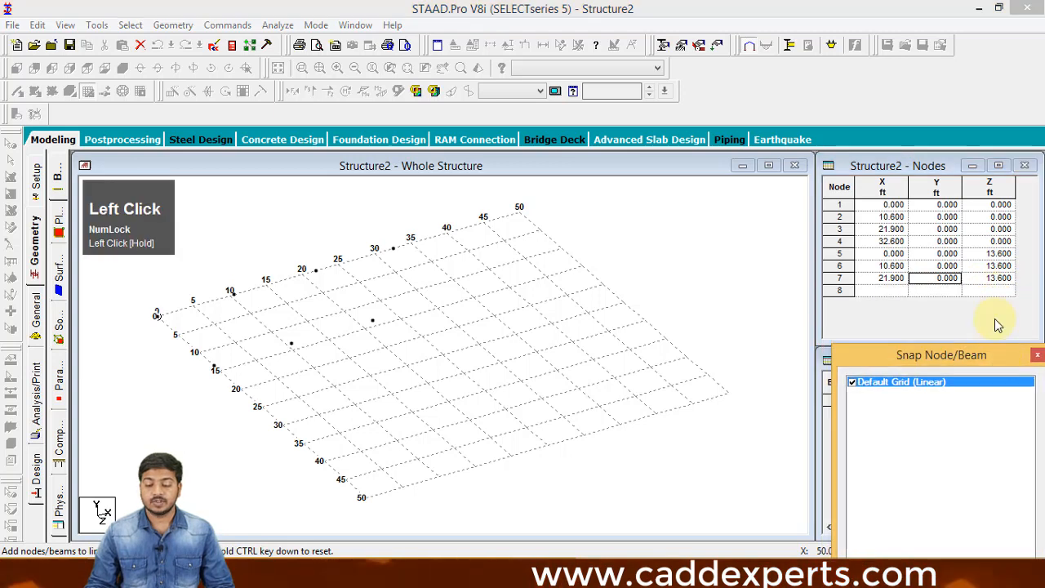
pyautogui.click(998, 291)
pyautogui.write('13.6')
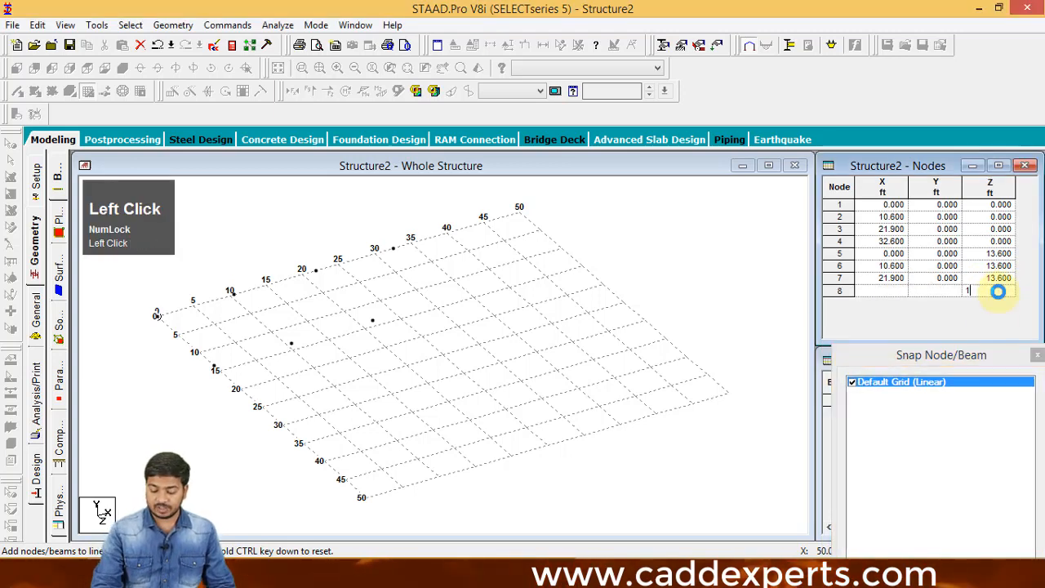
# Add node 9 with an X coordinate of 32.6 ft and a Z coordinate of 13.6 ft.
pyautogui.click(893, 301)
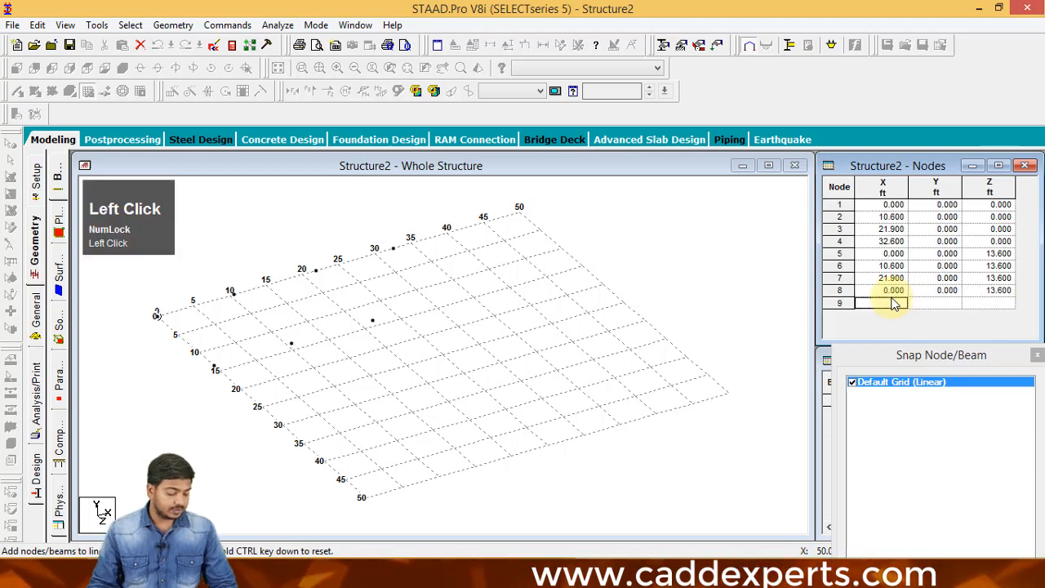
pyautogui.write('32.6')
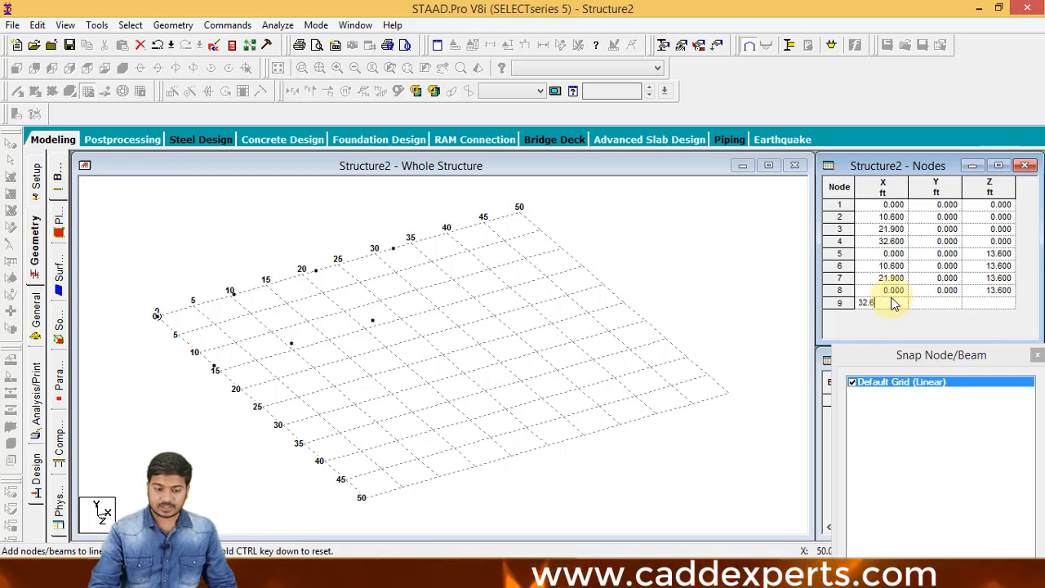
pyautogui.press('Tab')
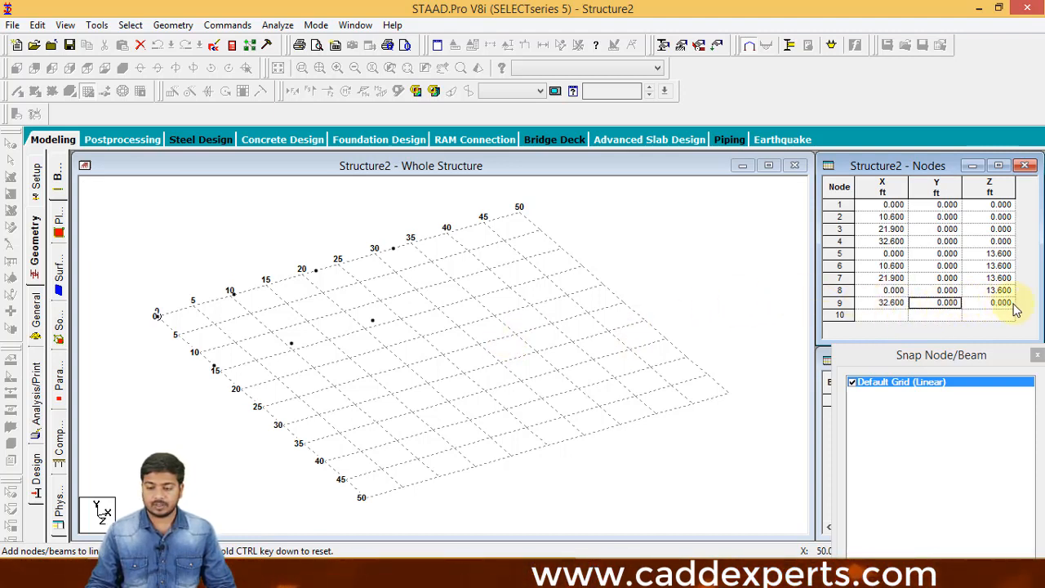
pyautogui.click(986, 304)
pyautogui.write('13.6')
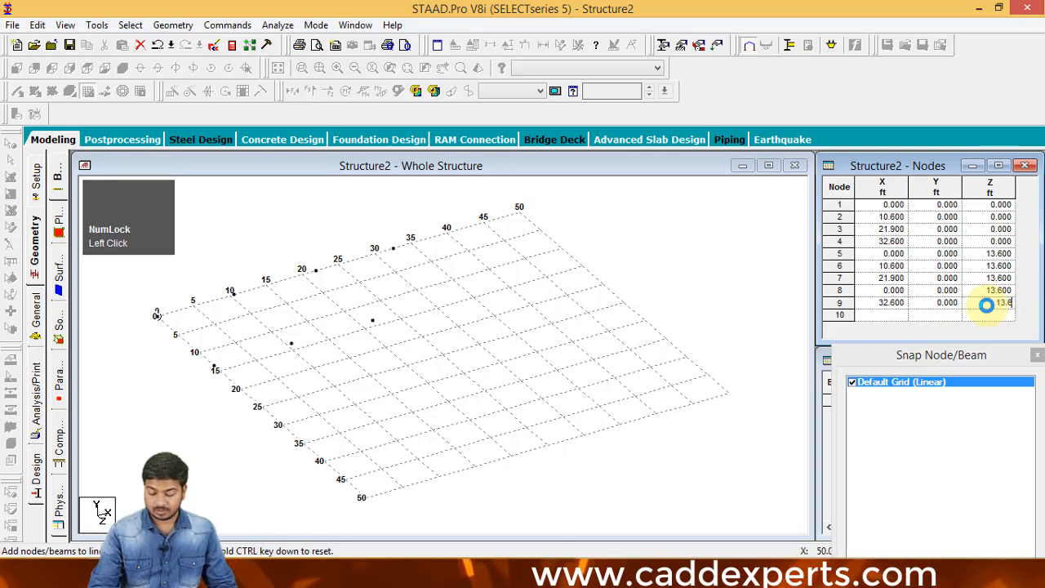
pyautogui.press('Return')
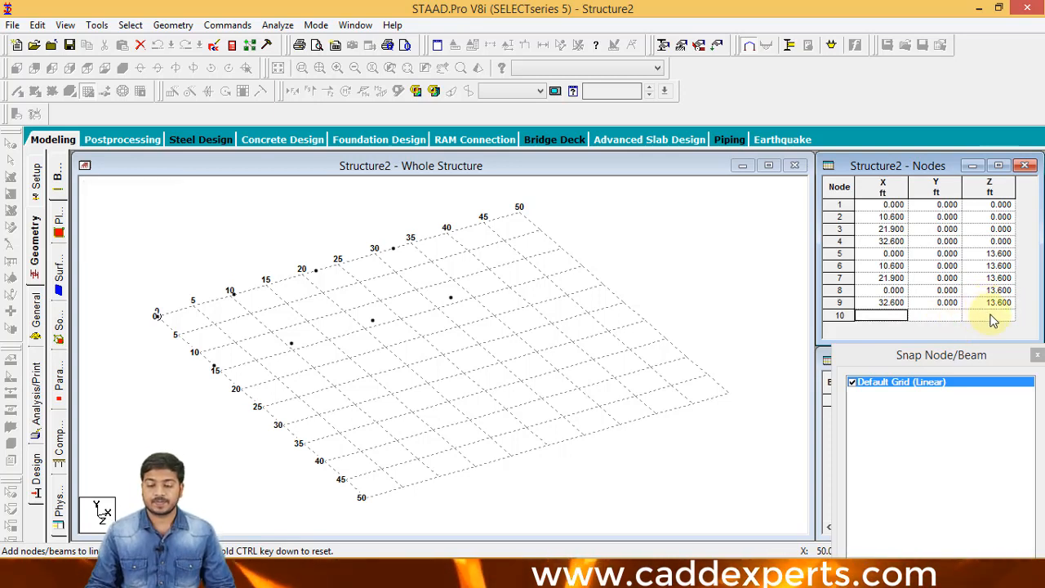
# Add node 10 in the Nodes table with a Z coordinate of 25.4 ft.
pyautogui.click(898, 318)
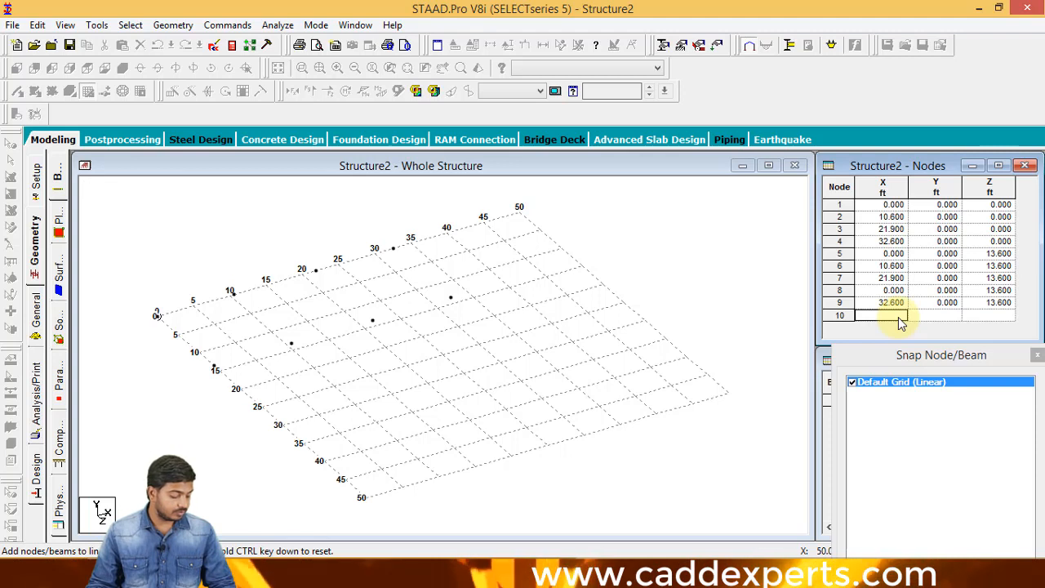
pyautogui.click(993, 316)
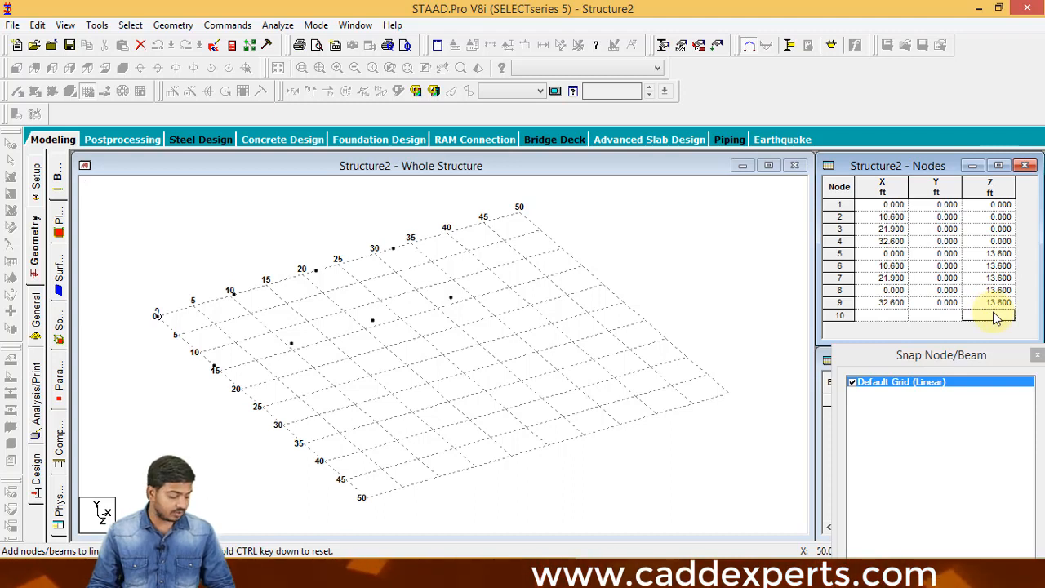
pyautogui.write('2')
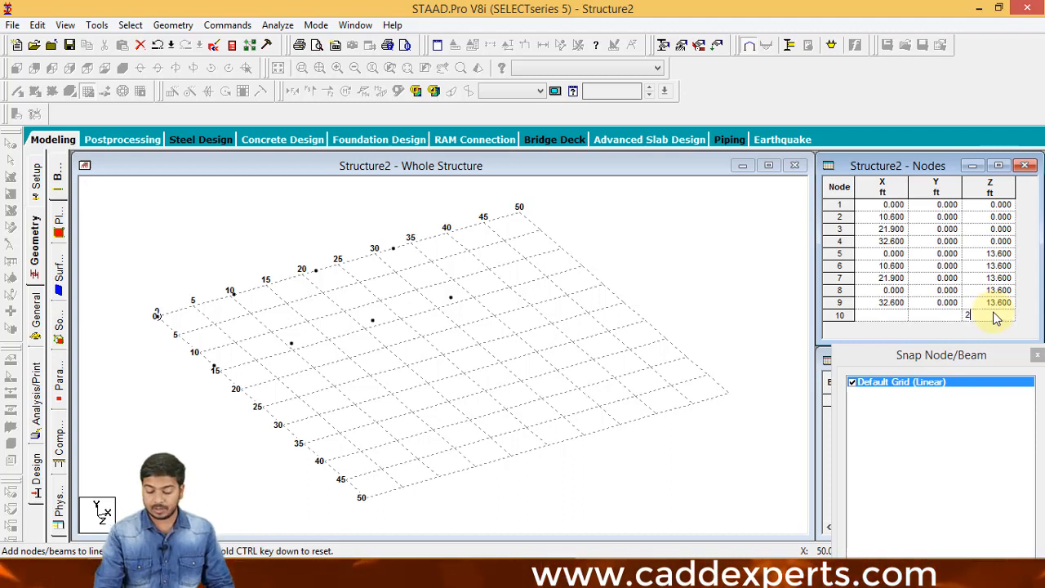
pyautogui.write('5.4')
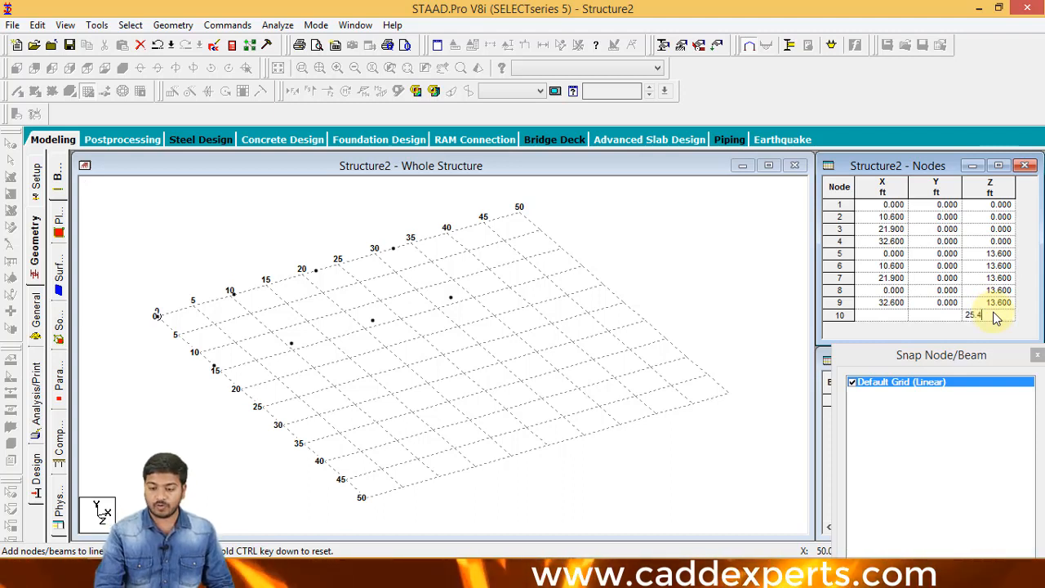
pyautogui.press('Return')
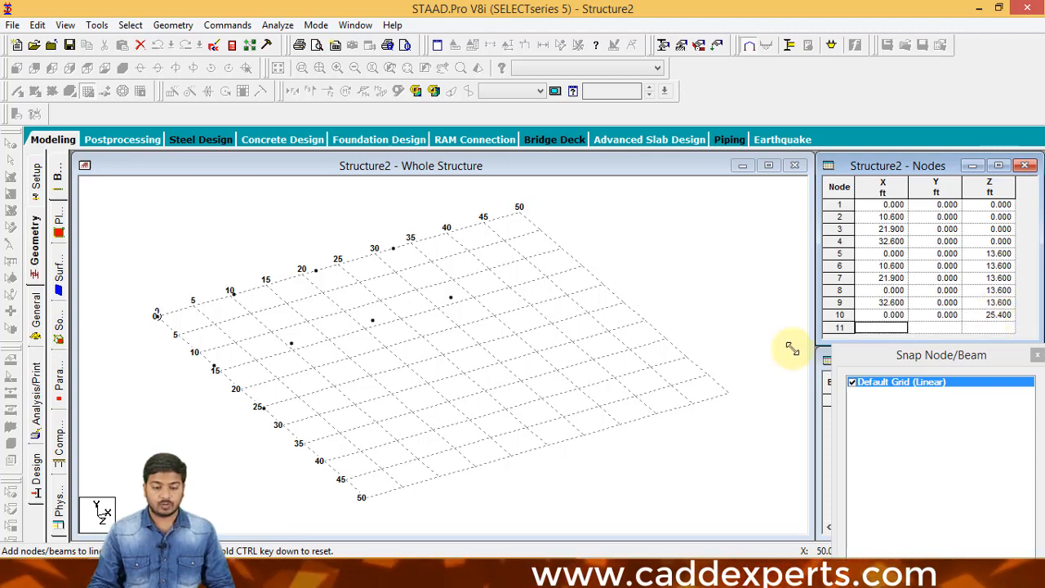
# Add node 11 with a Z coordinate of 25.4 ft and an X coordinate of 10.6 ft.
pyautogui.click(1002, 329)
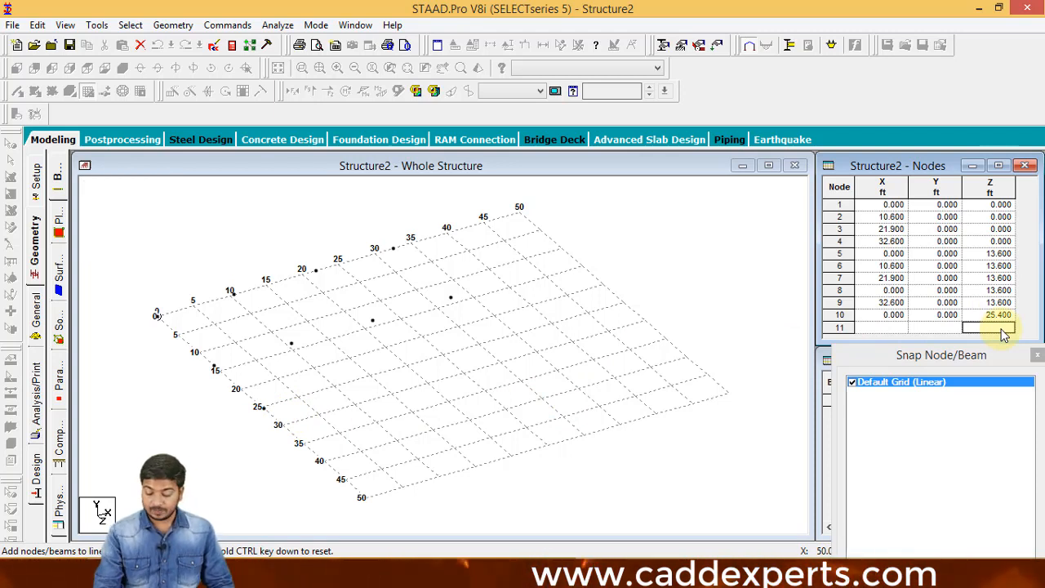
pyautogui.write('25.4')
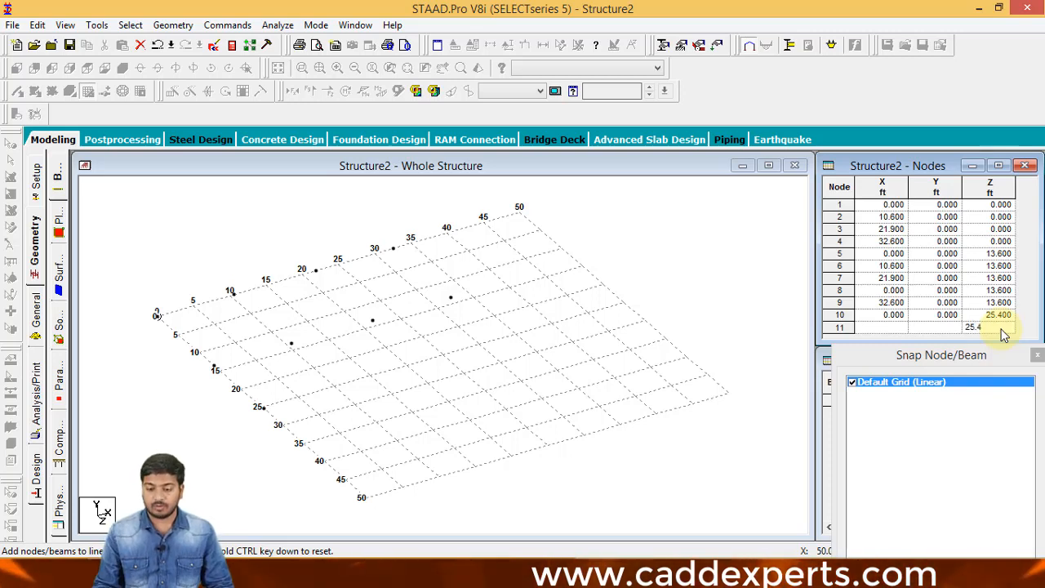
pyautogui.click(892, 327)
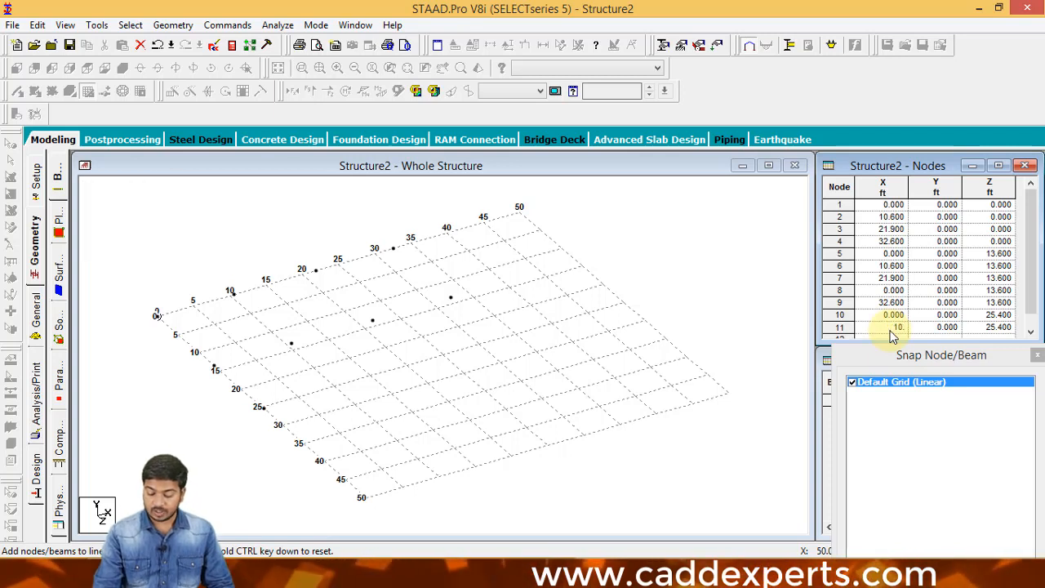
pyautogui.write('10.6')
pyautogui.press('Tab')
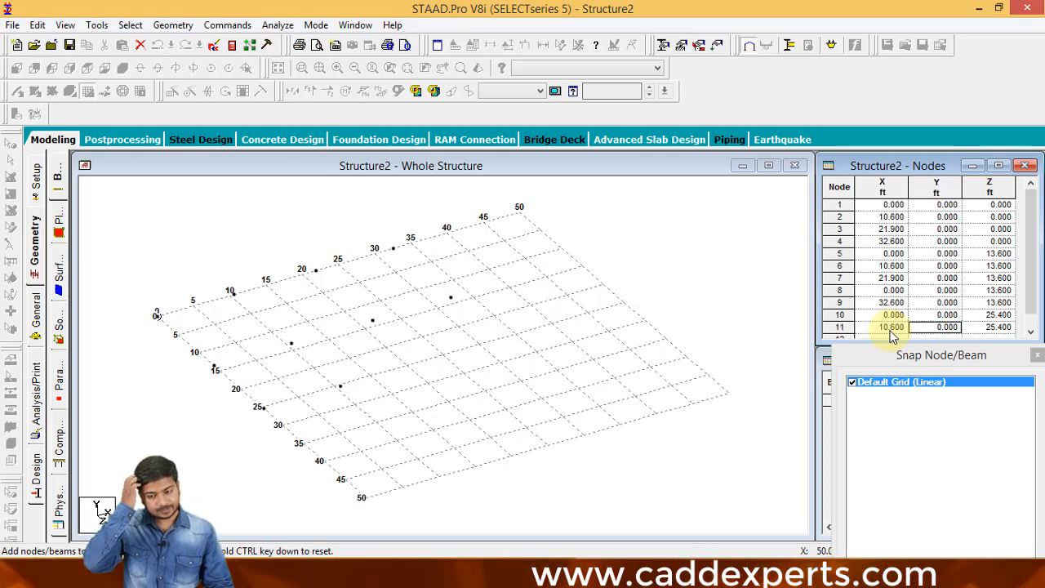
# Move the Snap Node/Beam dialog away from the Nodes table and add node 12 with Z 25.4 ft and X 21.9 ft.
pyautogui.moveTo(890, 357); pyautogui.dragTo(880, 403)
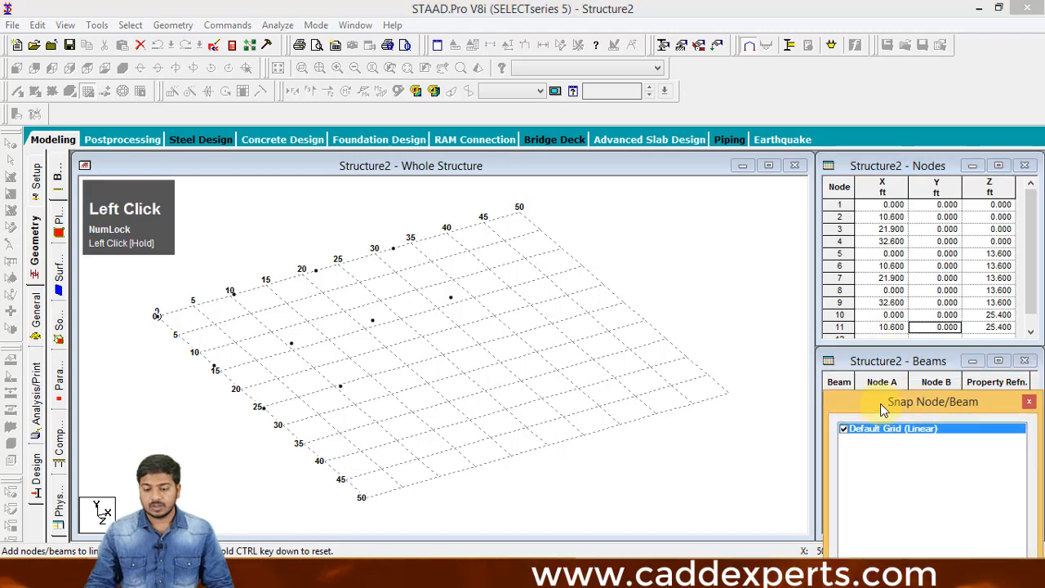
pyautogui.click(1030, 332)
pyautogui.click(989, 328)
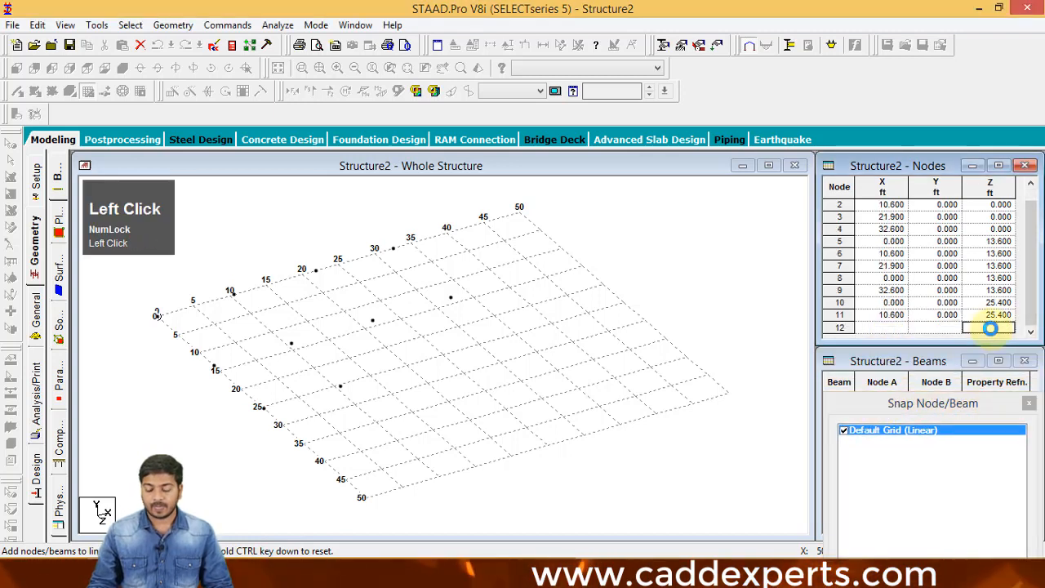
pyautogui.write('25.4')
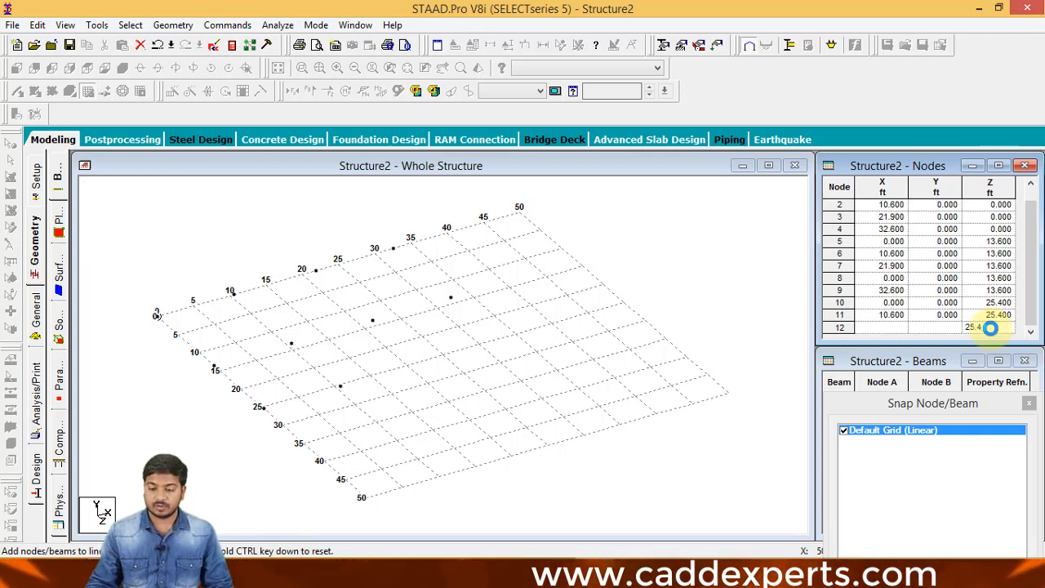
pyautogui.click(889, 327)
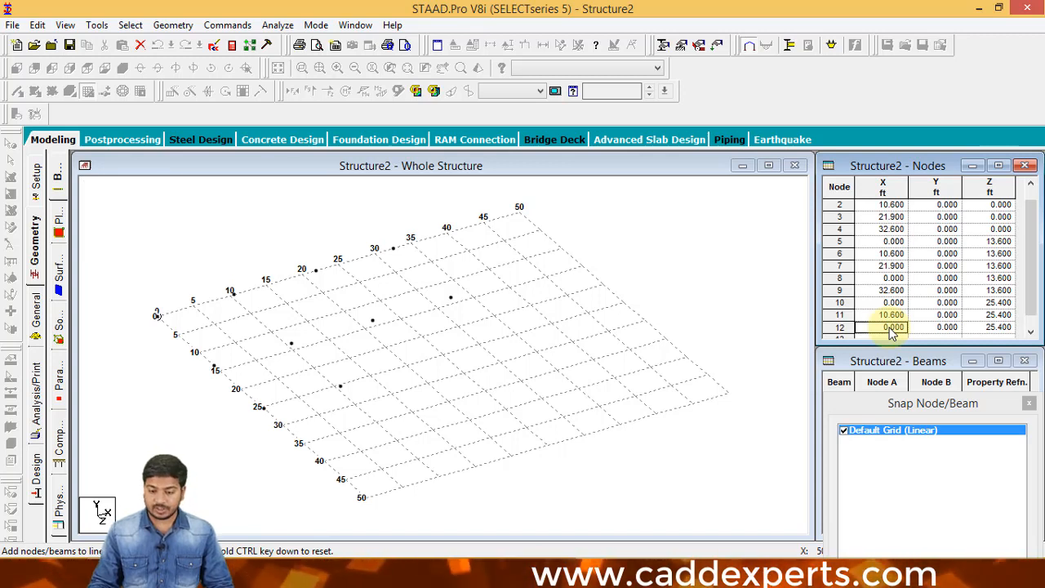
pyautogui.write('21.9')
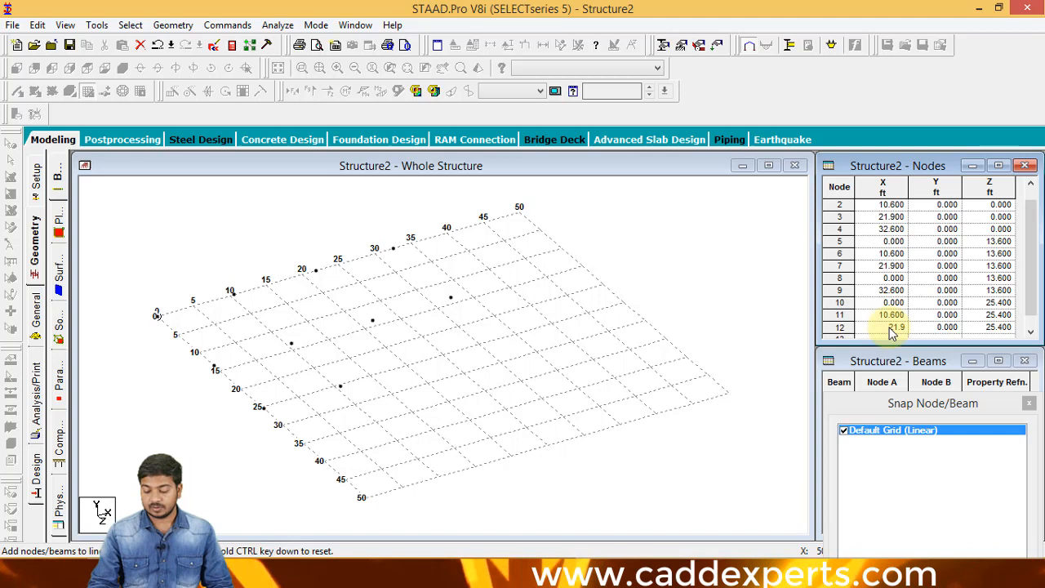
pyautogui.press('Tab')
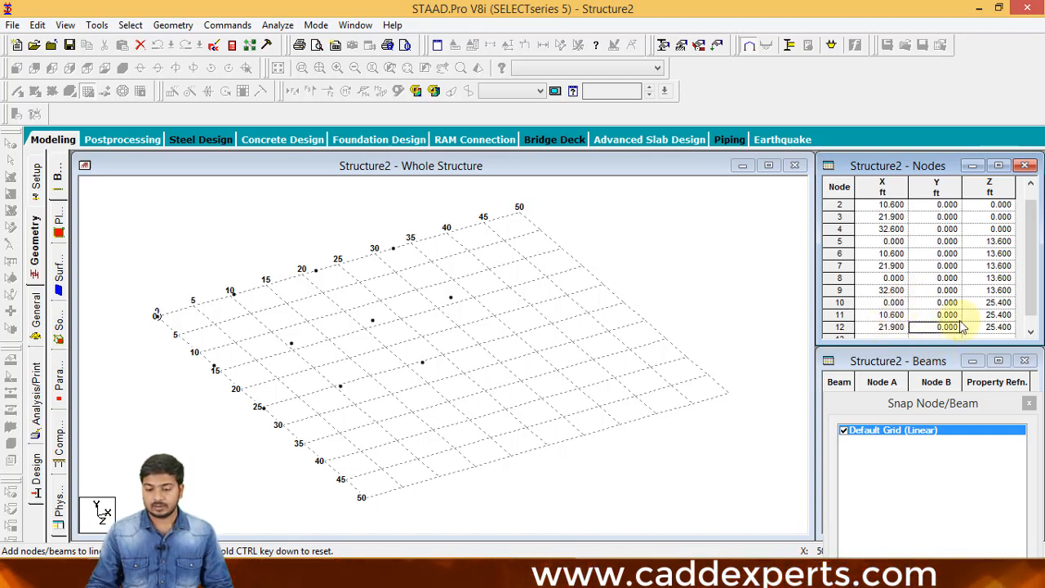
# Add node 13 with a Z coordinate of 25.4 ft and an X coordinate of 32.6 ft.
pyautogui.click(1001, 340)
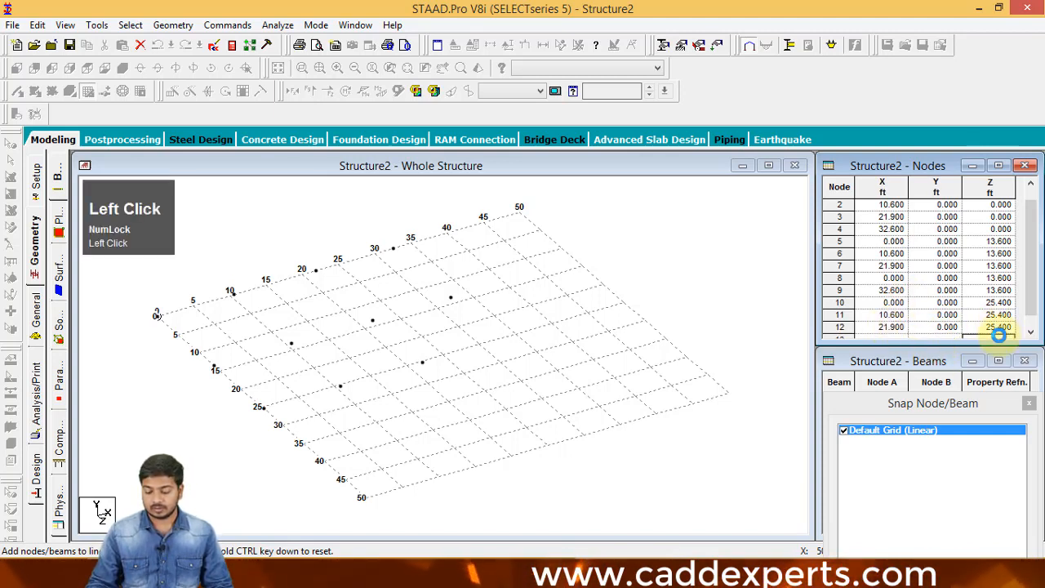
pyautogui.press('Tab')
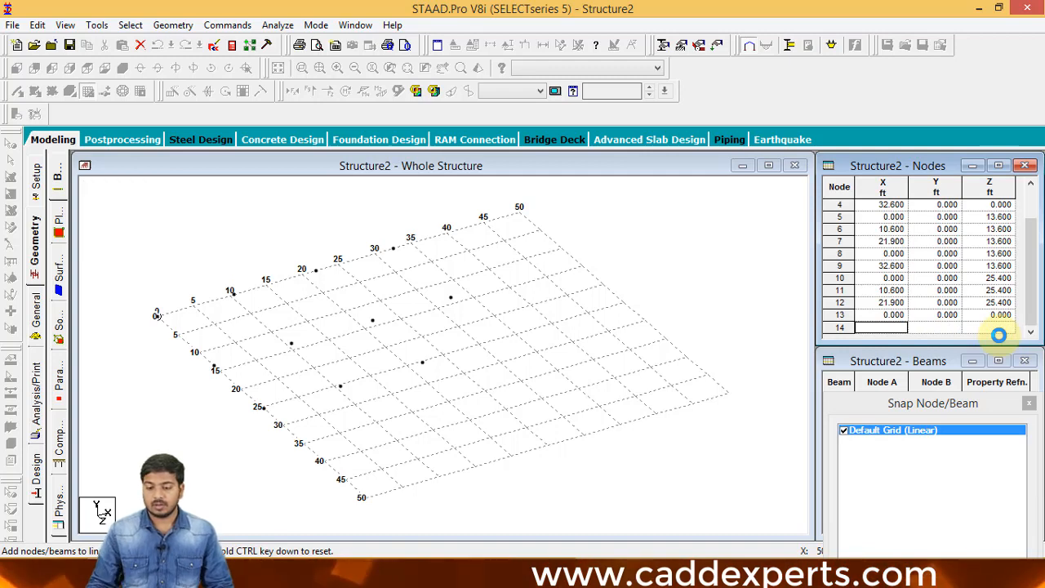
pyautogui.click(1006, 316)
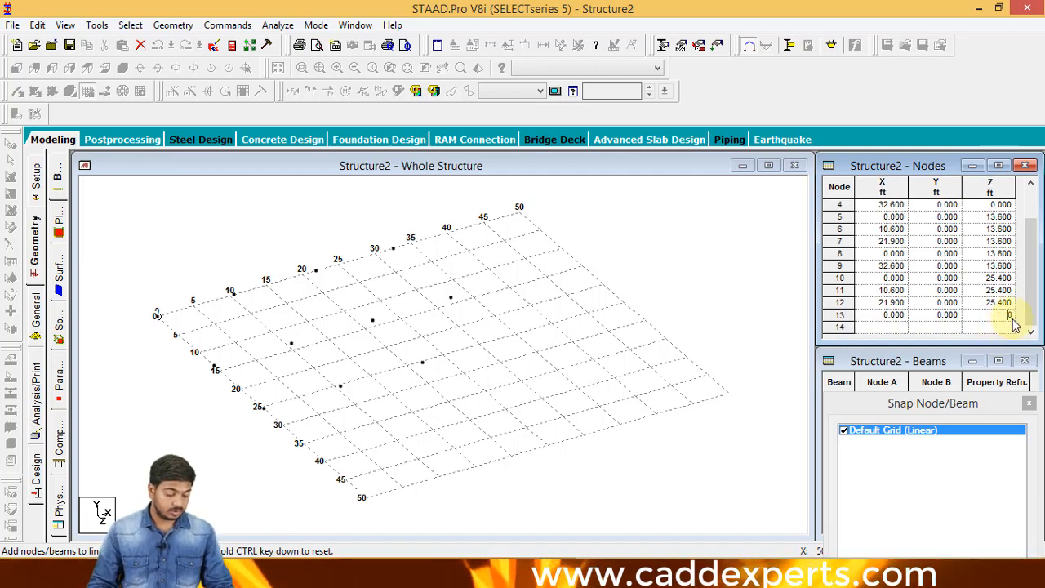
pyautogui.write('25.4')
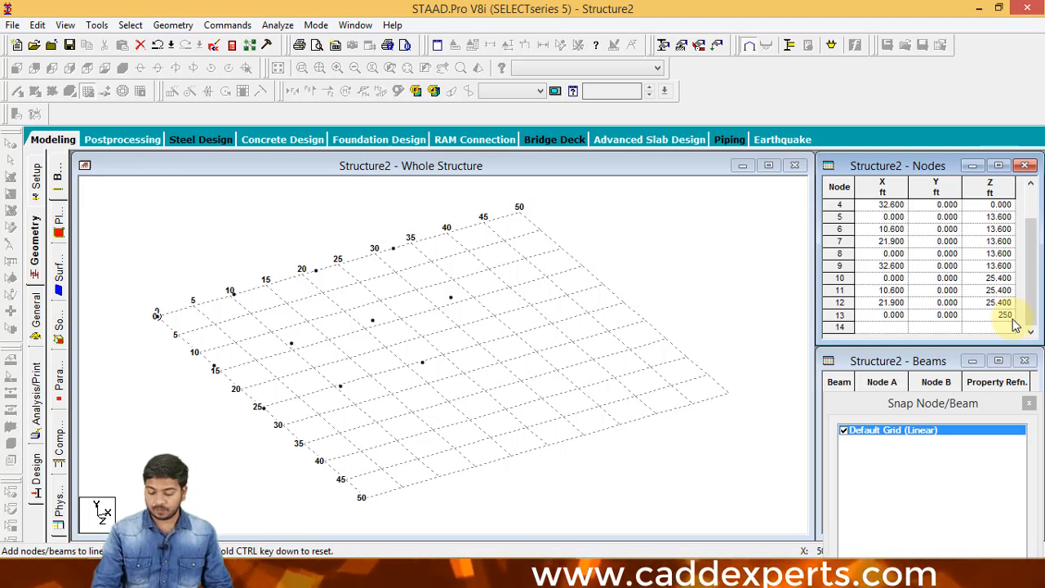
pyautogui.click(900, 314)
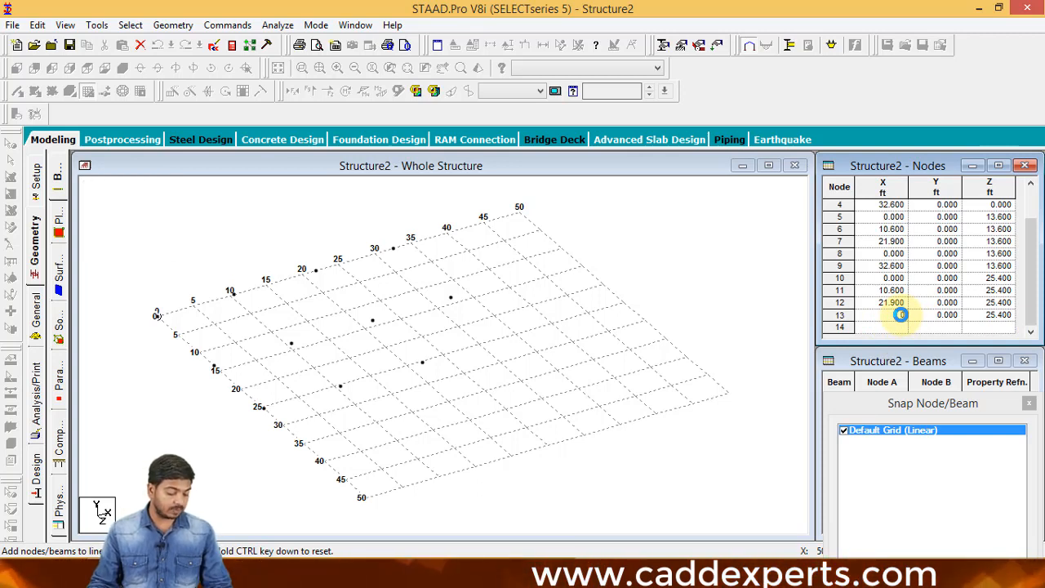
pyautogui.write('3')
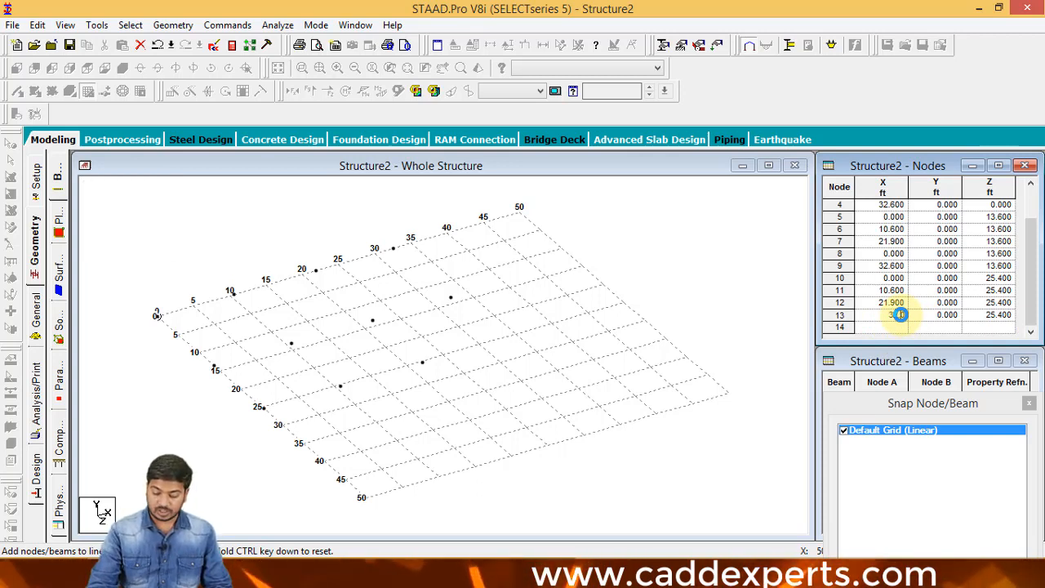
pyautogui.write('2')
pyautogui.press('Tab')
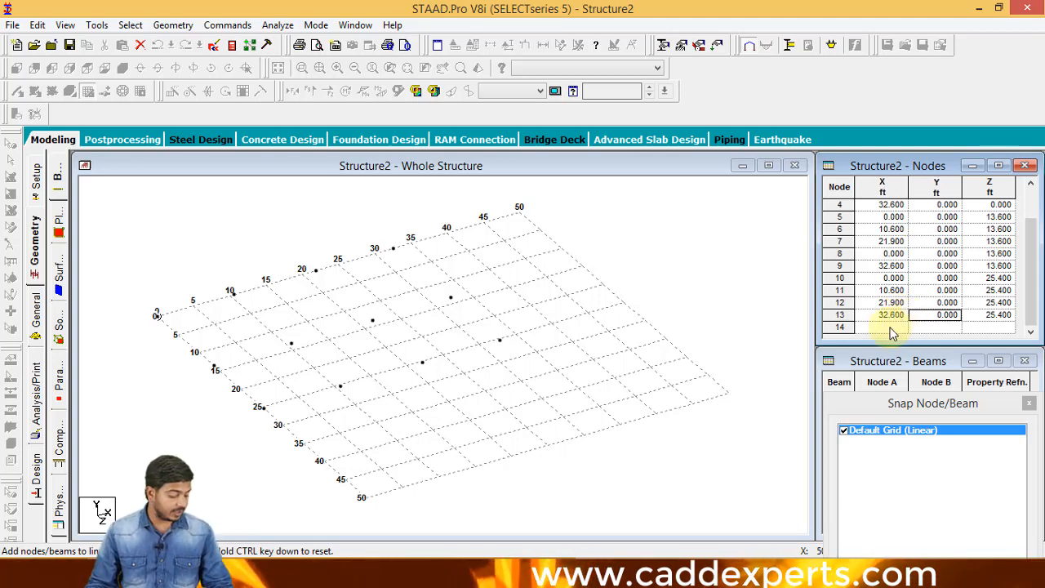
# Add node 14 with a Z coordinate of 42 ft.
pyautogui.click(994, 326)
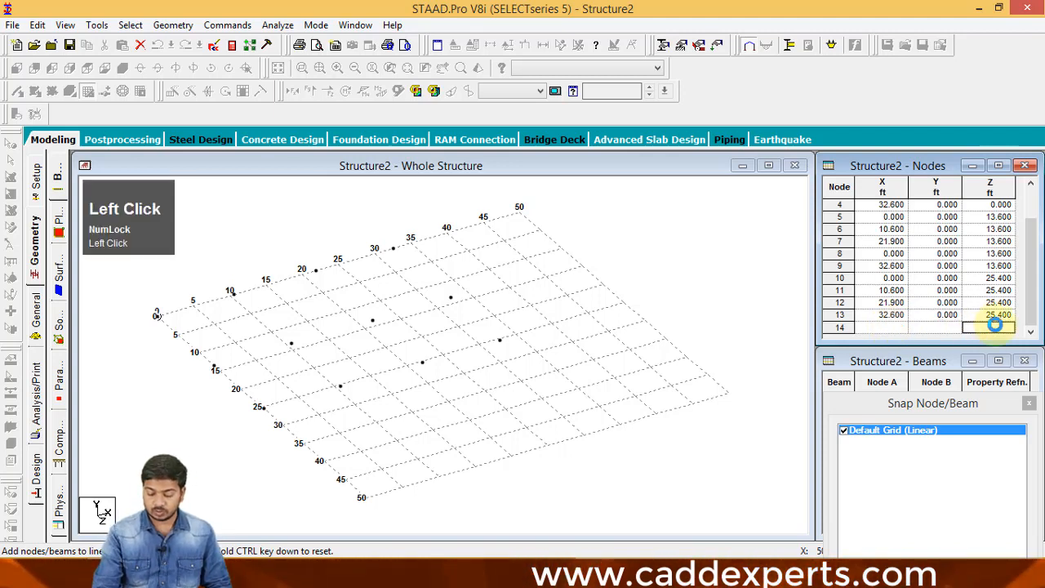
pyautogui.write('42')
pyautogui.press('Return')
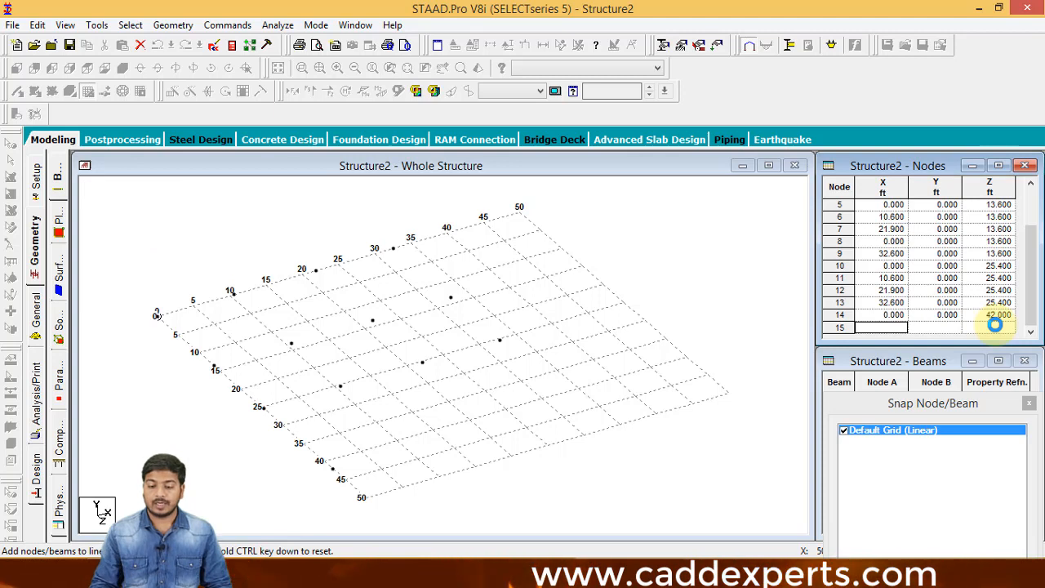
# Add node 15 with a Z coordinate of 42 ft and an X coordinate of 10.6 ft.
pyautogui.click(997, 328)
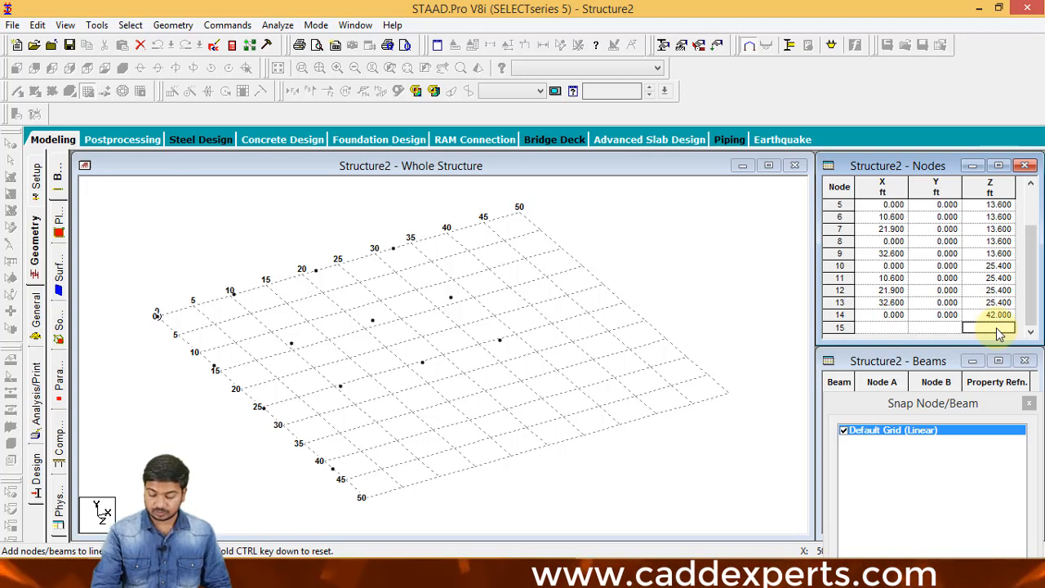
pyautogui.click(880, 340)
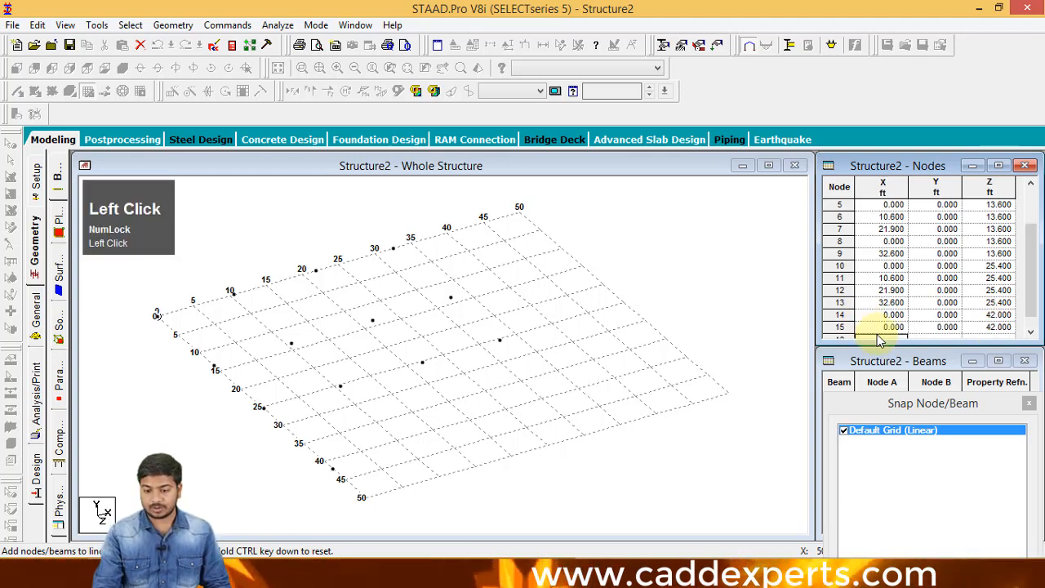
pyautogui.write('1')
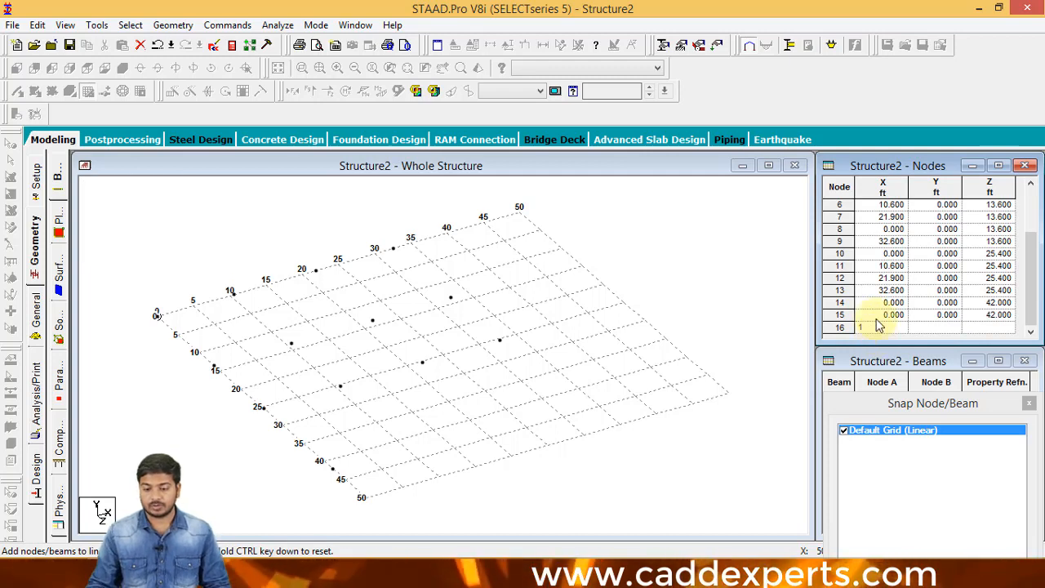
pyautogui.click(878, 325)
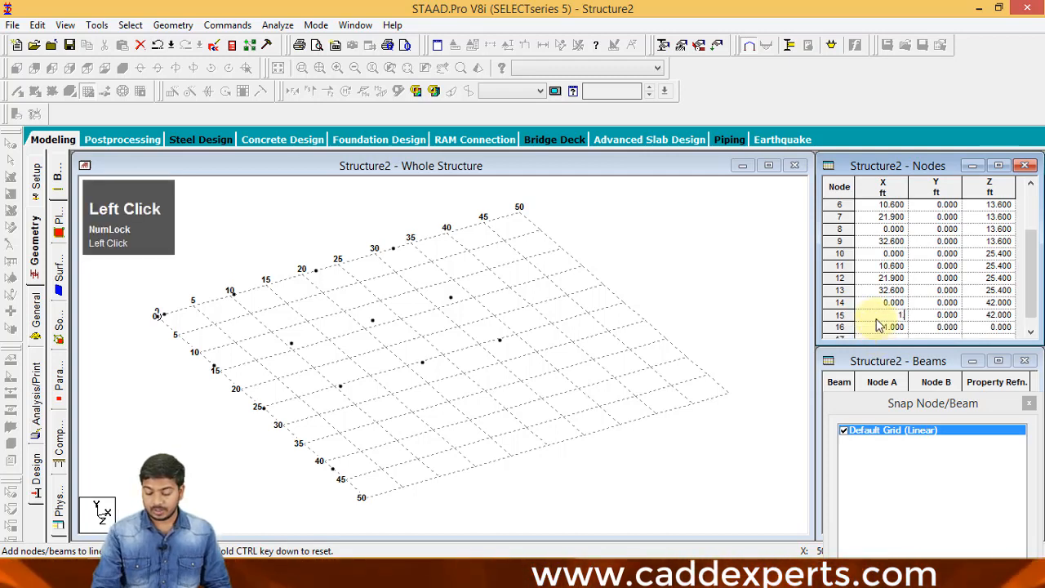
pyautogui.write('.6')
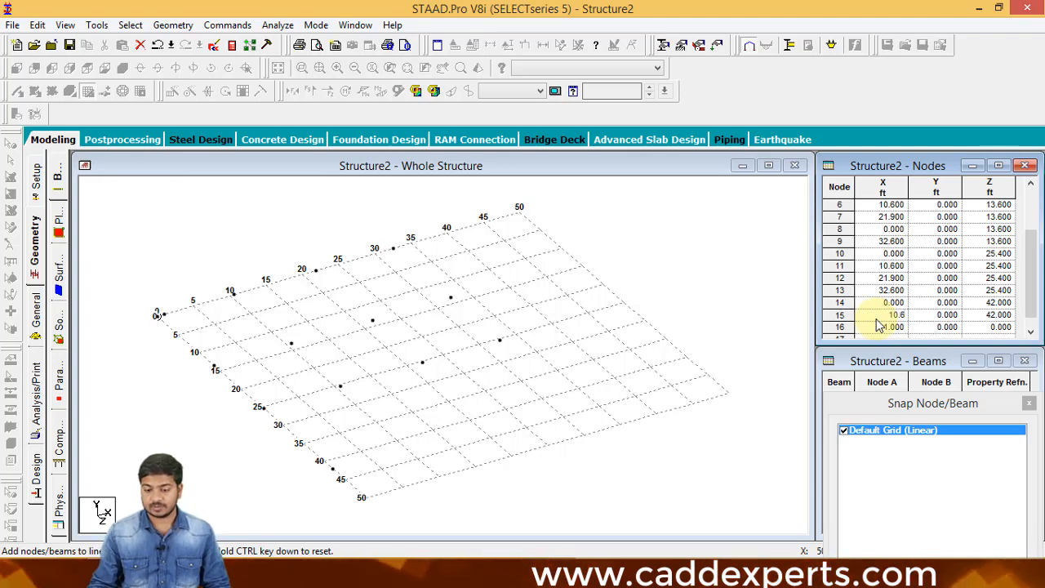
# Set node 16's X coordinate to 21.9 ft and its Z coordinate to 42 ft.
pyautogui.click(877, 330)
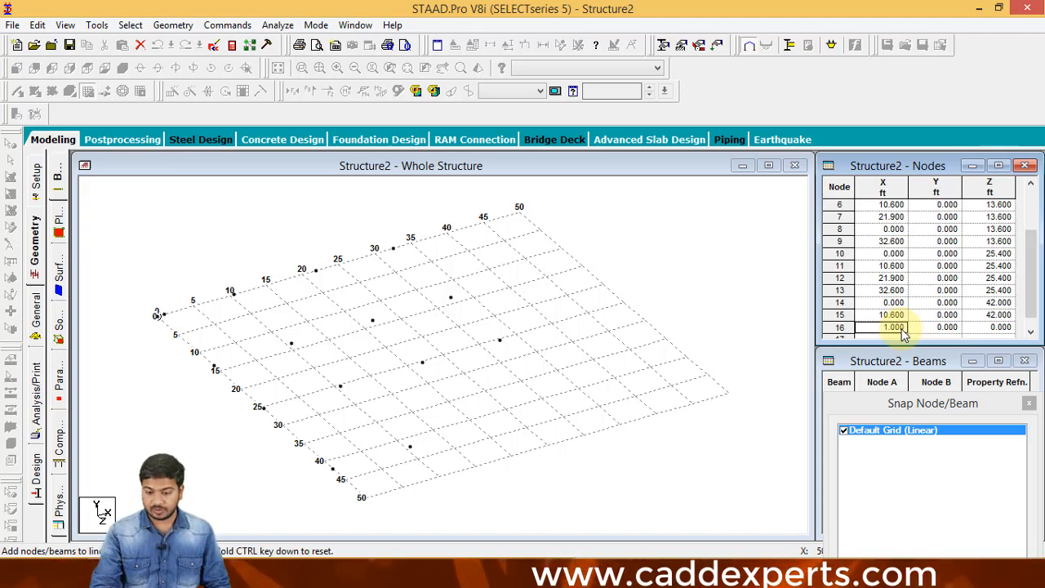
pyautogui.write('21')
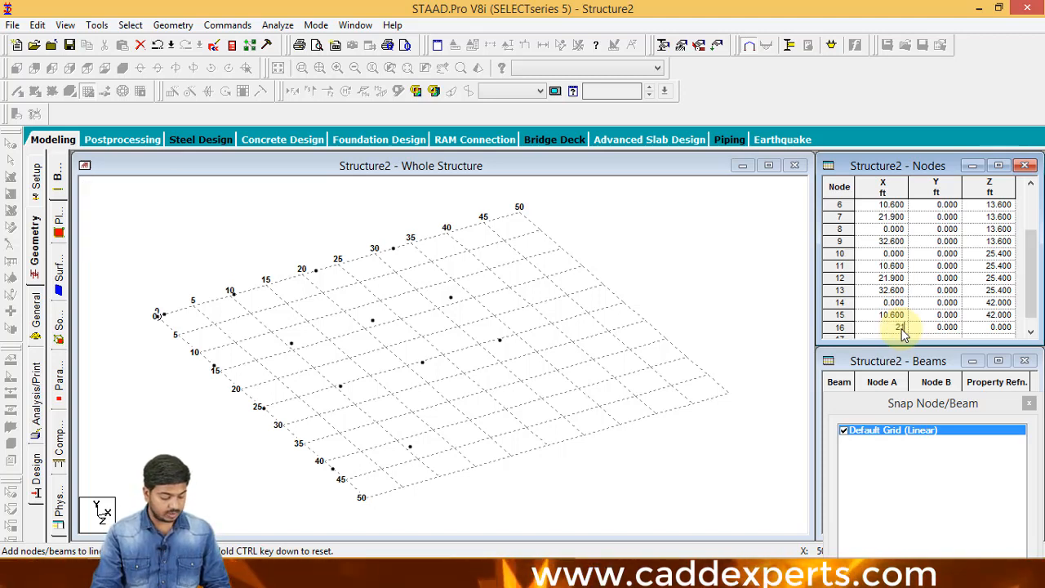
pyautogui.write('.9')
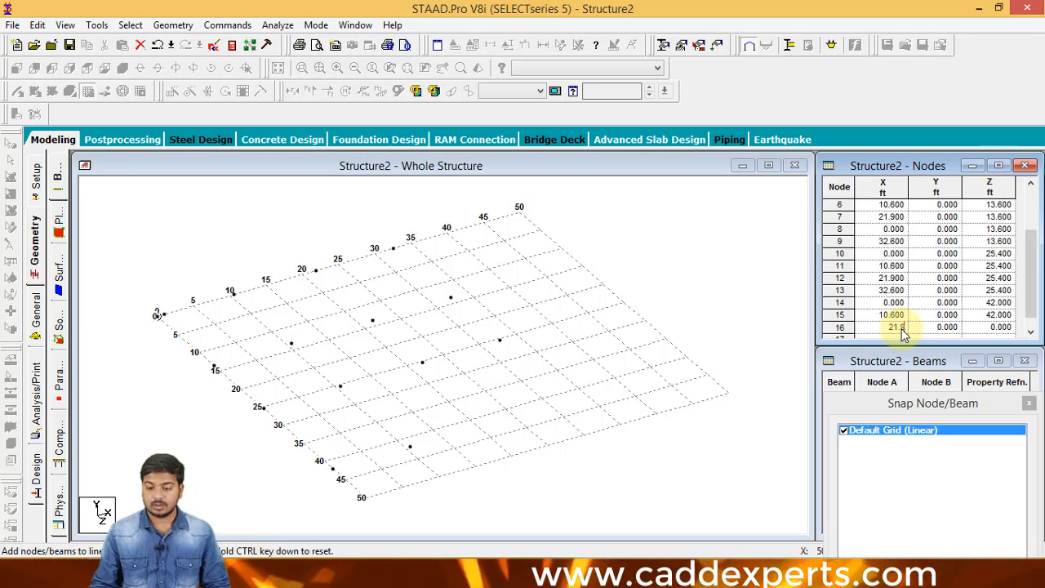
pyautogui.click(982, 328)
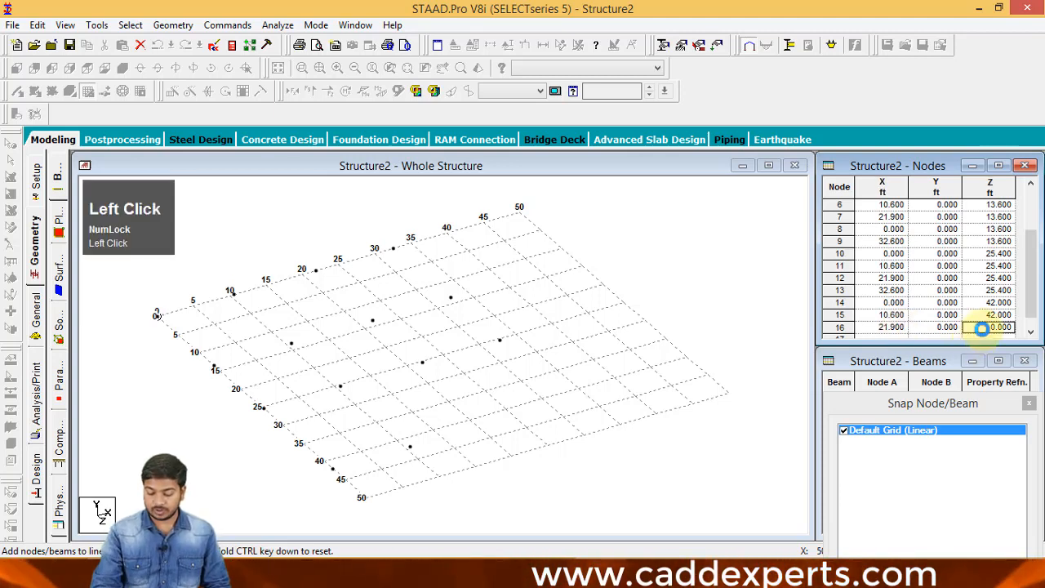
pyautogui.write('42')
pyautogui.press('Return')
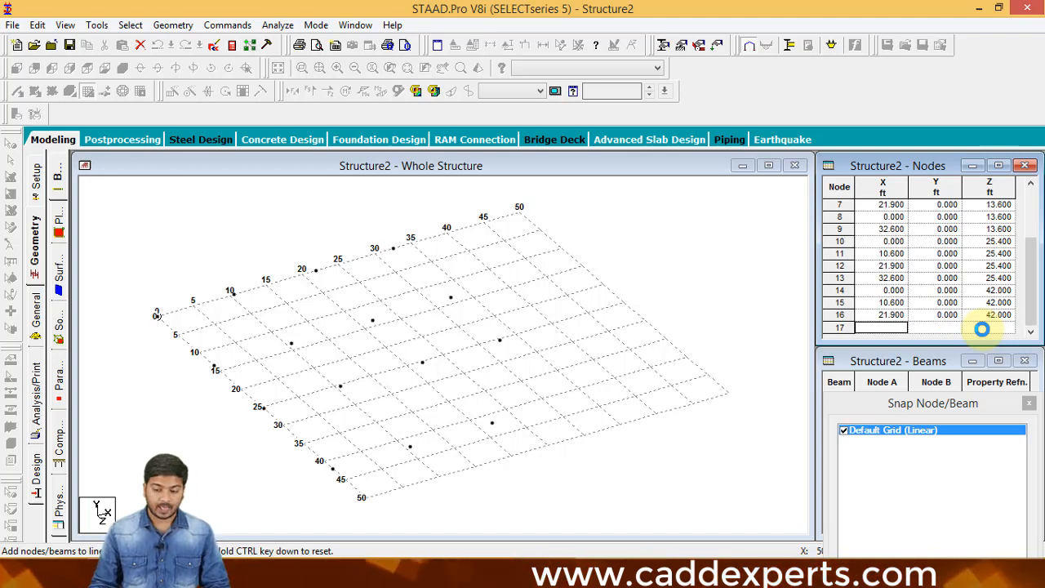
# Add node 17 with a Z coordinate of 42 ft and an X coordinate of 32.6 ft, and decline the auto save.
pyautogui.click(981, 328)
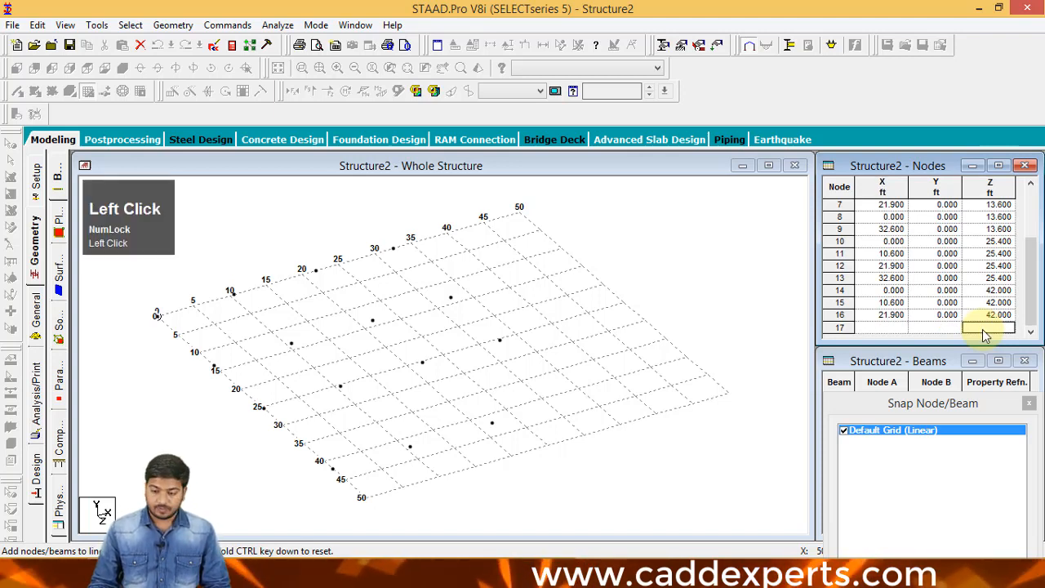
pyautogui.write('4')
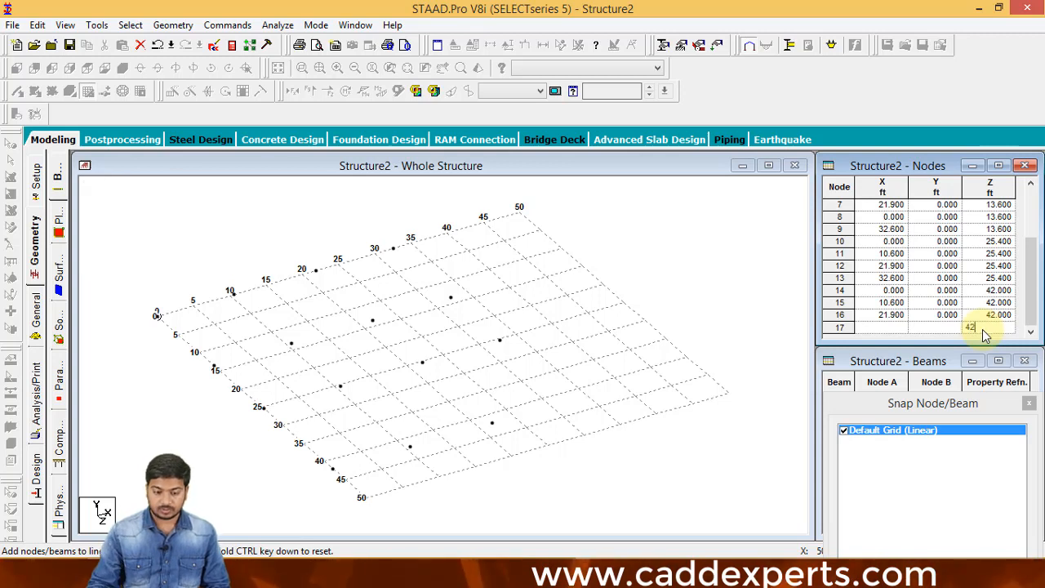
pyautogui.write('2')
pyautogui.click(898, 328)
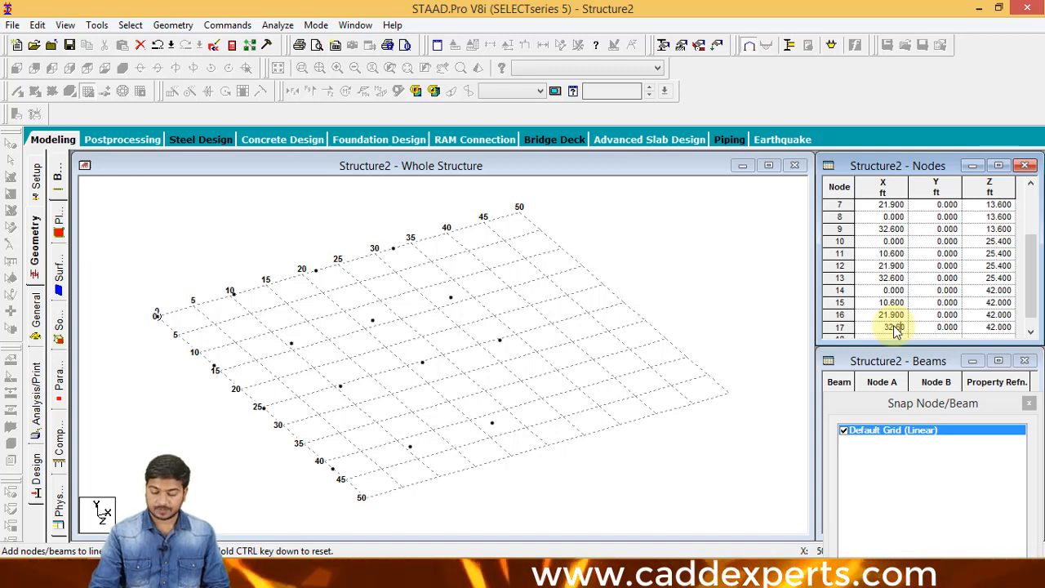
pyautogui.press('Tab')
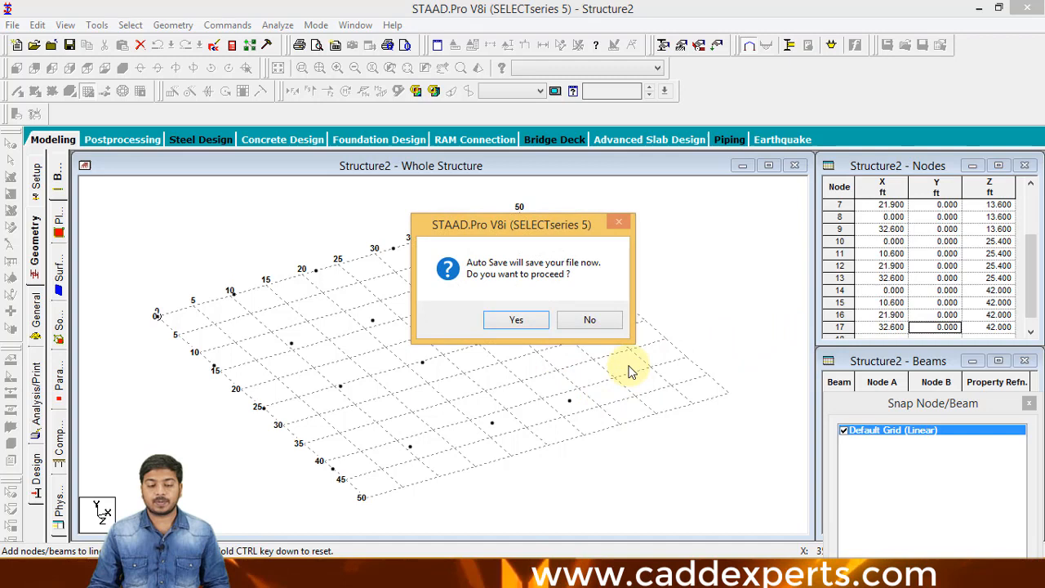
pyautogui.click(600, 327)
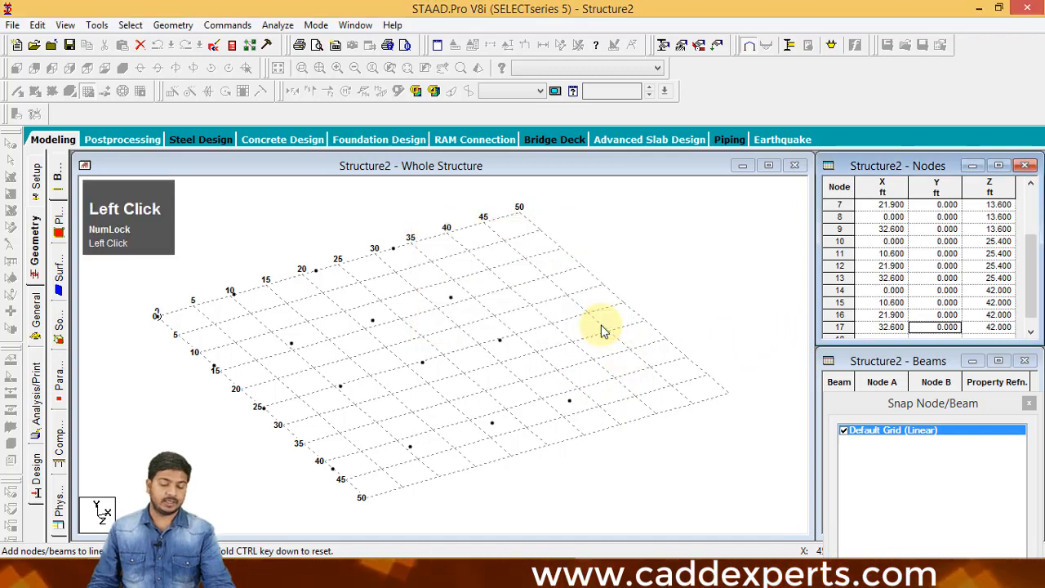
# Move the Snap Node/Beam window clear of the tables and turn off the Default Grid (Linear).
pyautogui.moveTo(505, 362); pyautogui.dragTo(494, 350, button='middle')
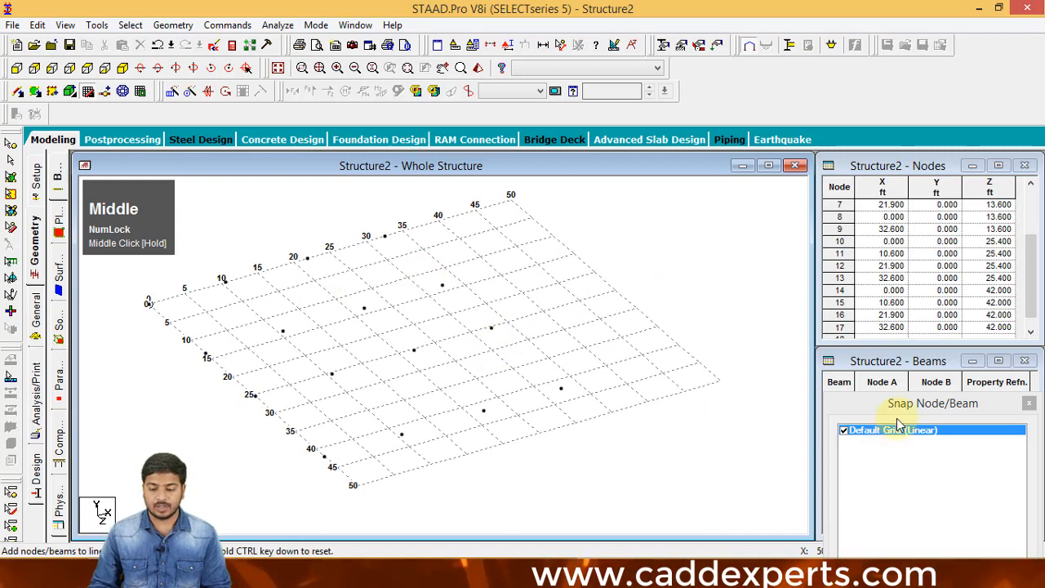
pyautogui.moveTo(890, 400); pyautogui.dragTo(870, 333)
pyautogui.moveTo(874, 411); pyautogui.dragTo(836, 179)
pyautogui.click(839, 170)
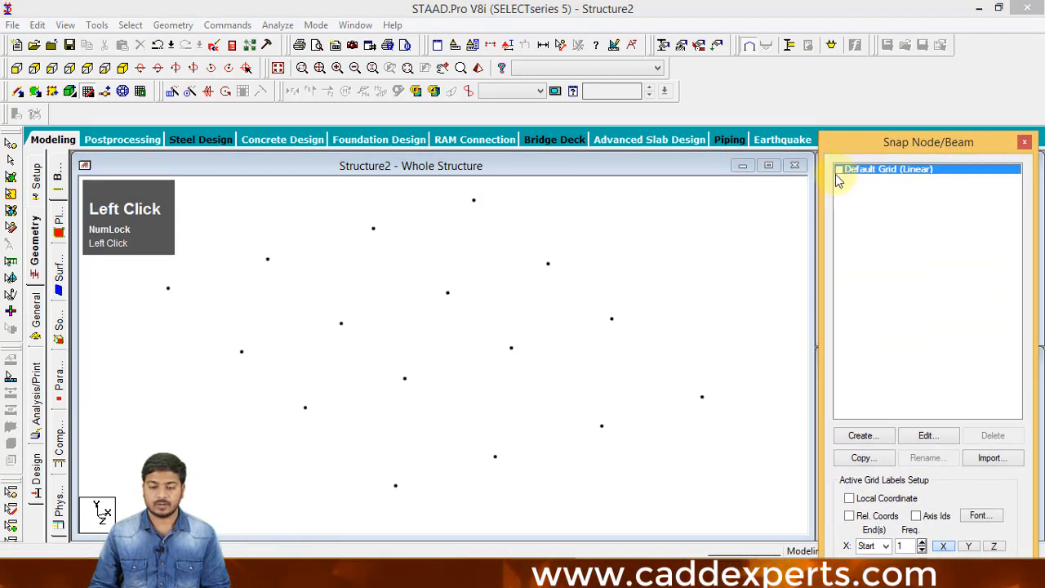
pyautogui.scroll(-2, 660, 285)
pyautogui.scroll(-1, 572, 364)
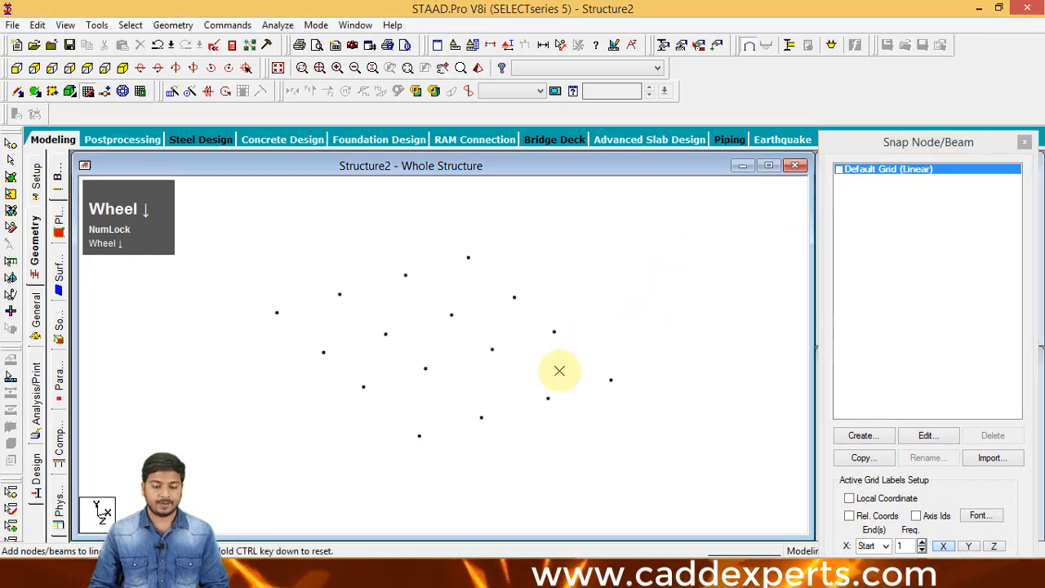
pyautogui.middleClick(567, 379)
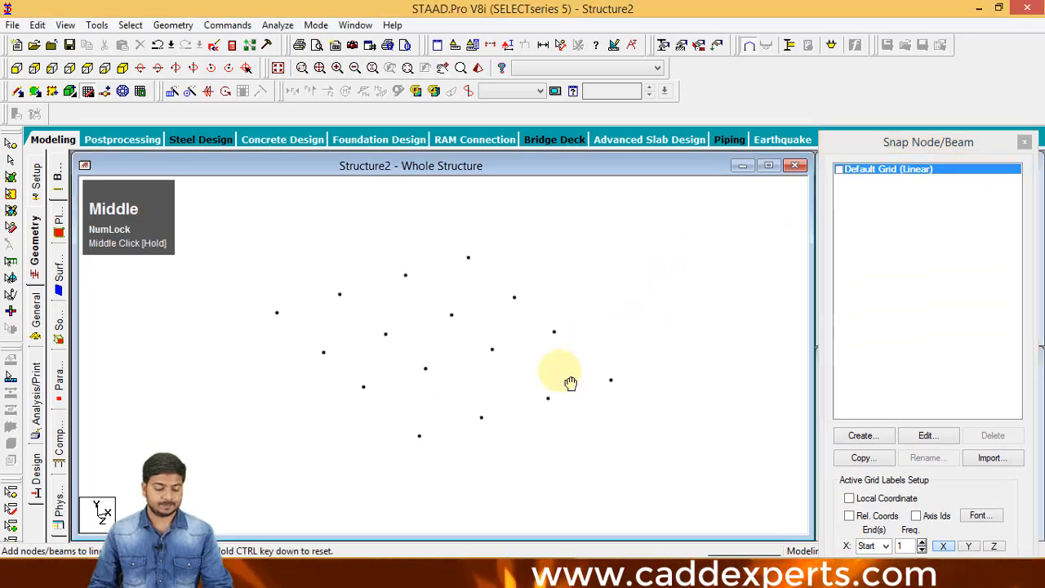
# Select all nodes and apply a one-step Translational Repeat of 11 ft in Y with Link Steps enabled to create the columns.
pyautogui.click(11, 160)
pyautogui.moveTo(243, 232); pyautogui.dragTo(652, 446)
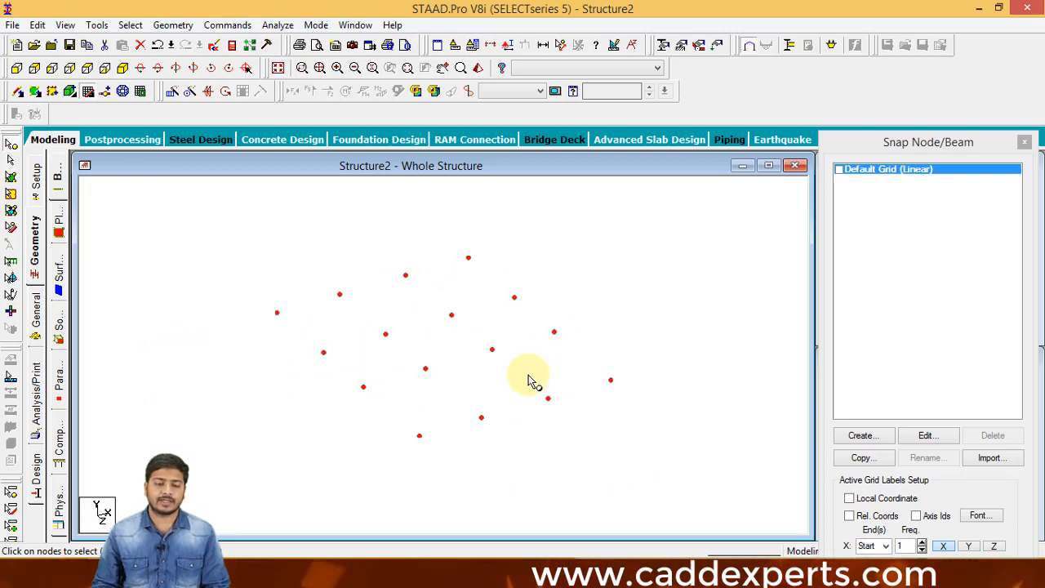
pyautogui.click(171, 92)
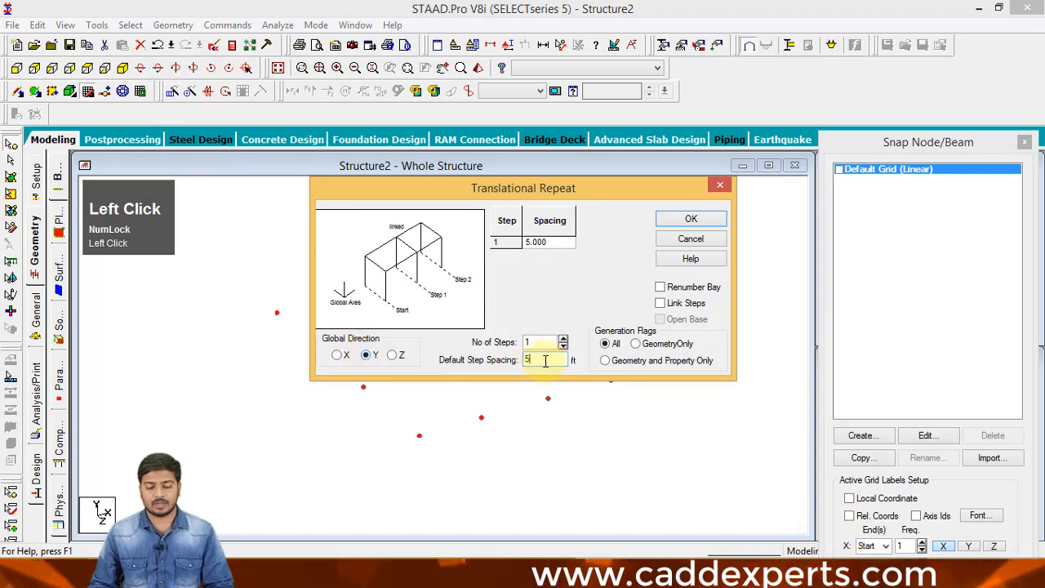
pyautogui.doubleClick(545, 360)
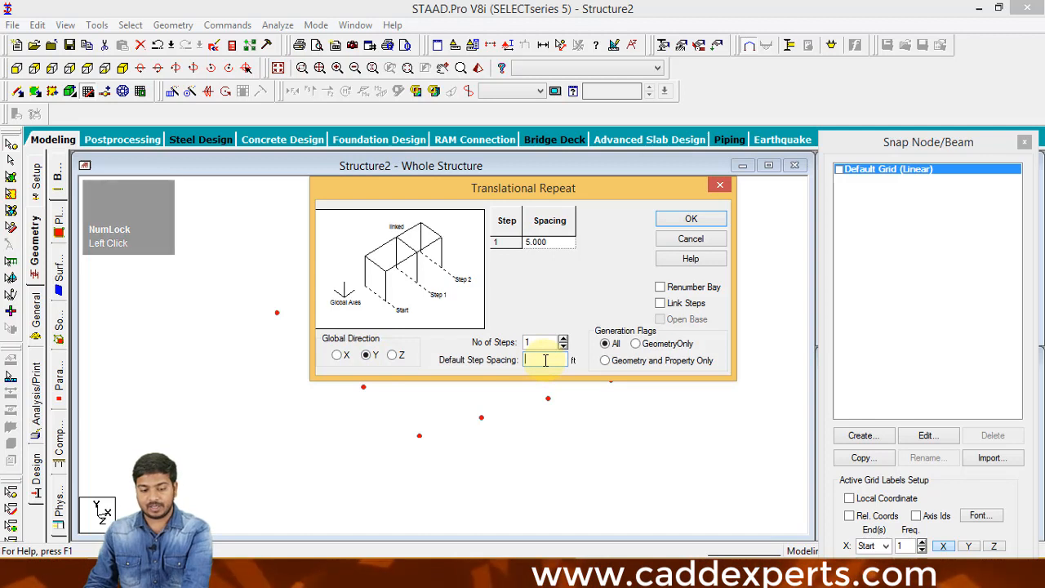
pyautogui.press('BackSpace')
pyautogui.write('1')
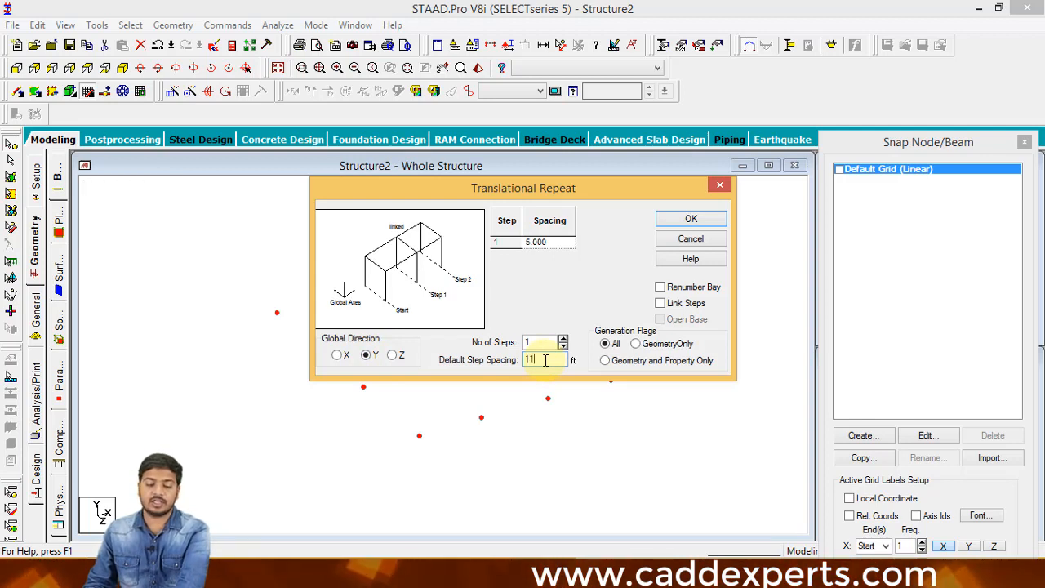
pyautogui.write('1')
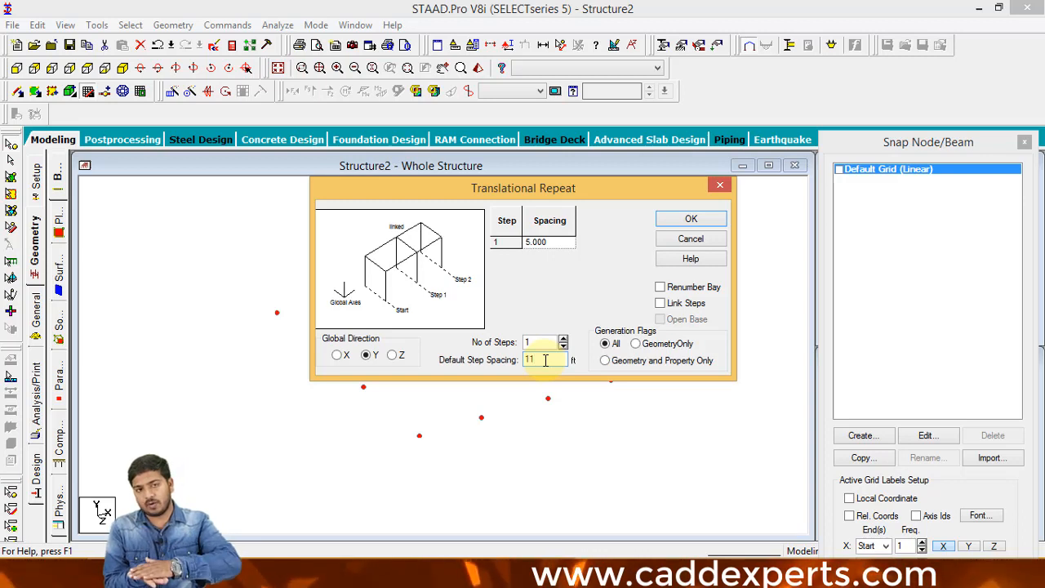
pyautogui.click(660, 303)
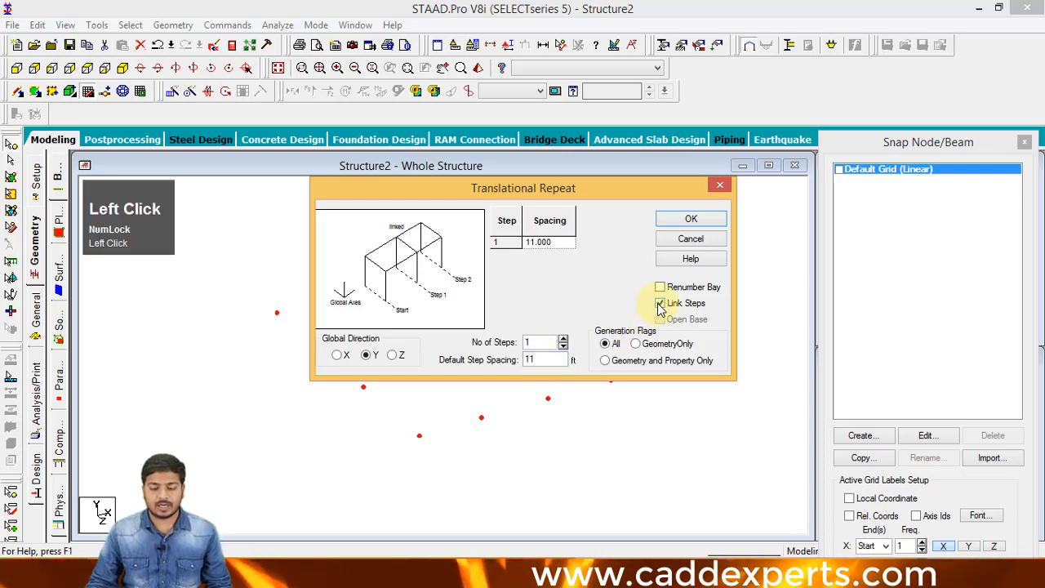
pyautogui.click(671, 226)
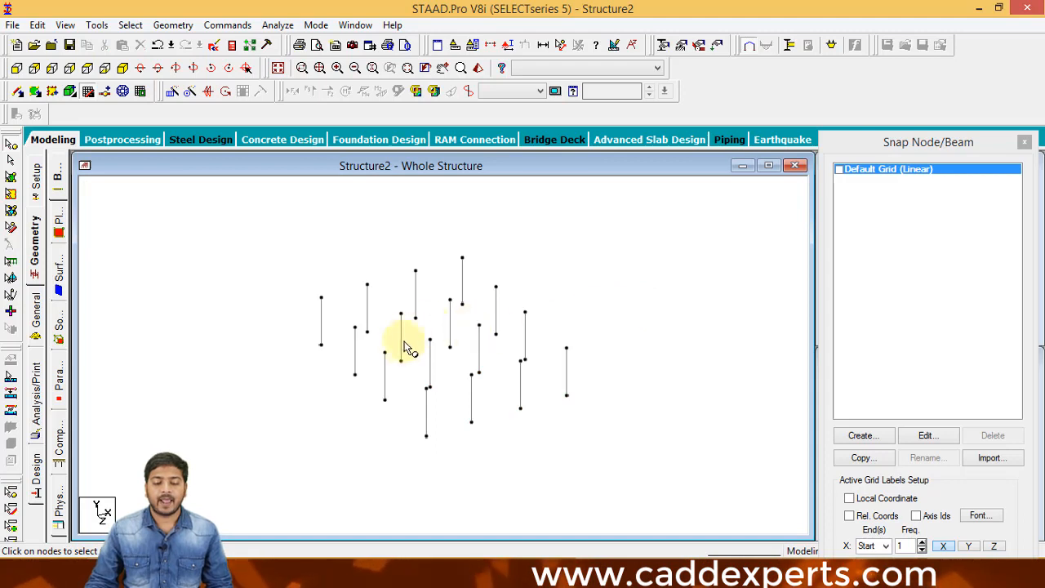
pyautogui.click(17, 69)
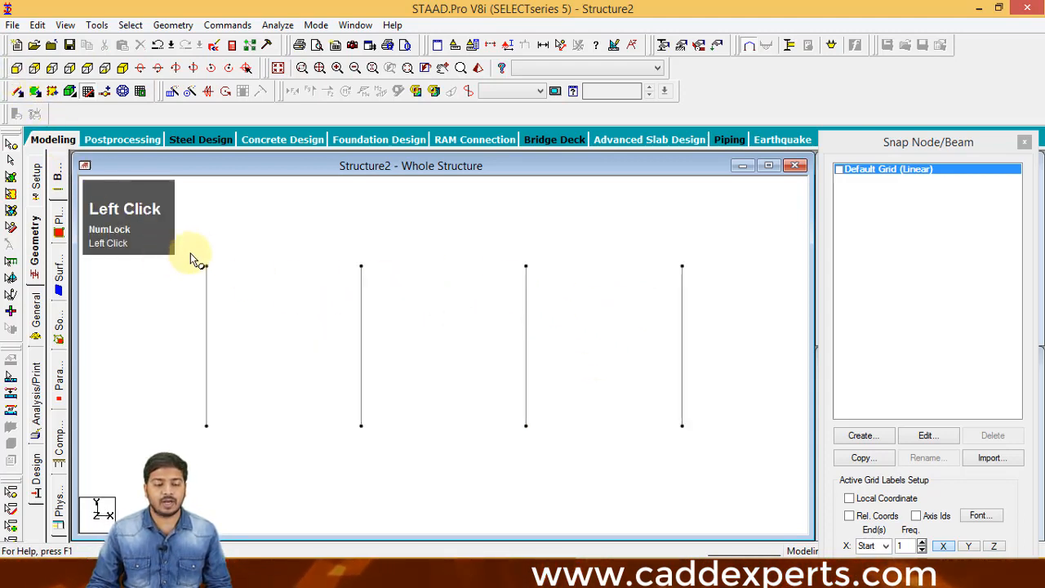
pyautogui.click(421, 294)
pyautogui.moveTo(421, 294); pyautogui.dragTo(720, 279)
pyautogui.click(122, 68)
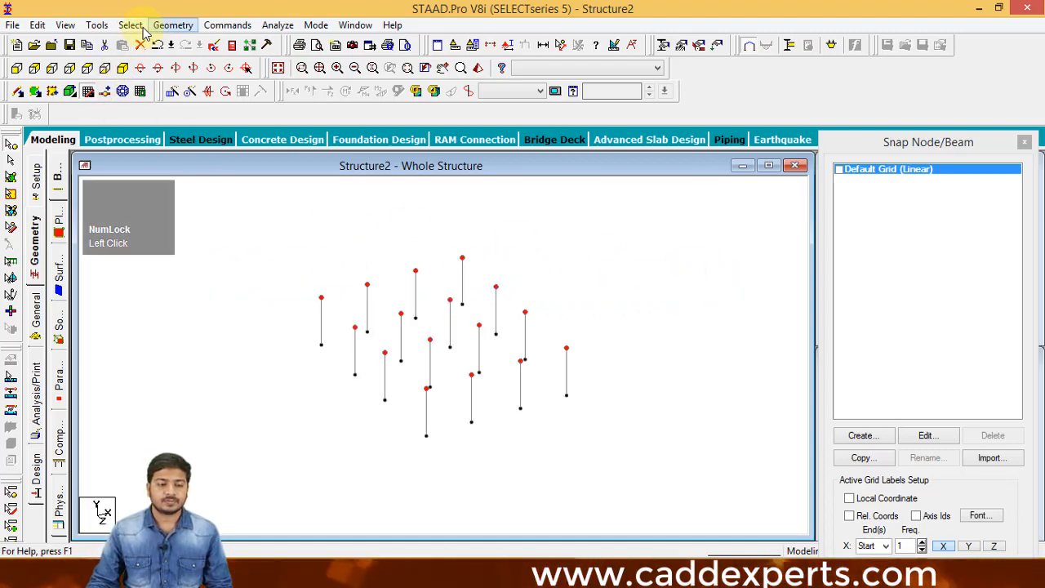
pyautogui.click(131, 25)
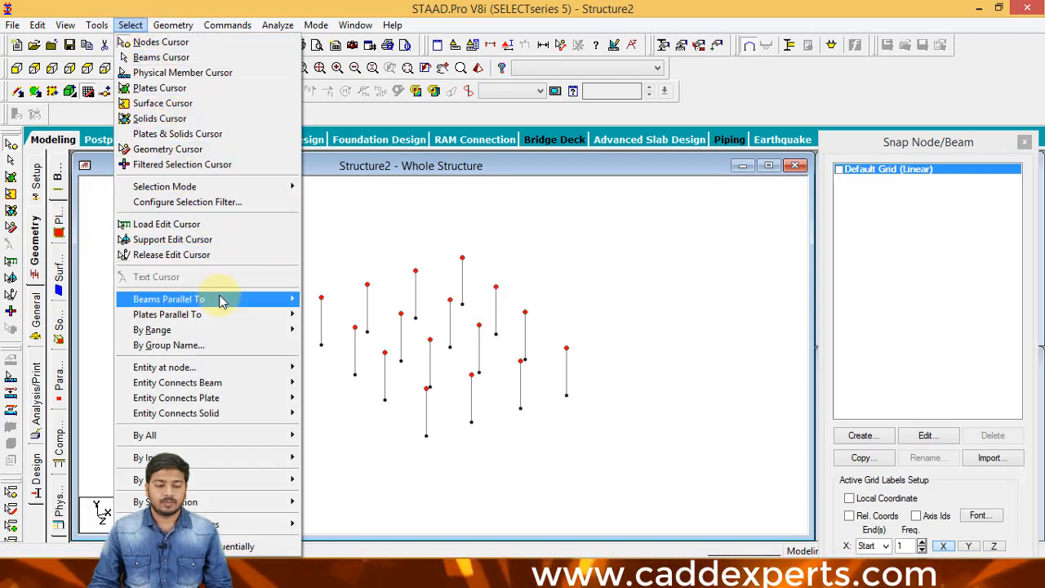
pyautogui.moveTo(275, 298)
pyautogui.click(328, 306)
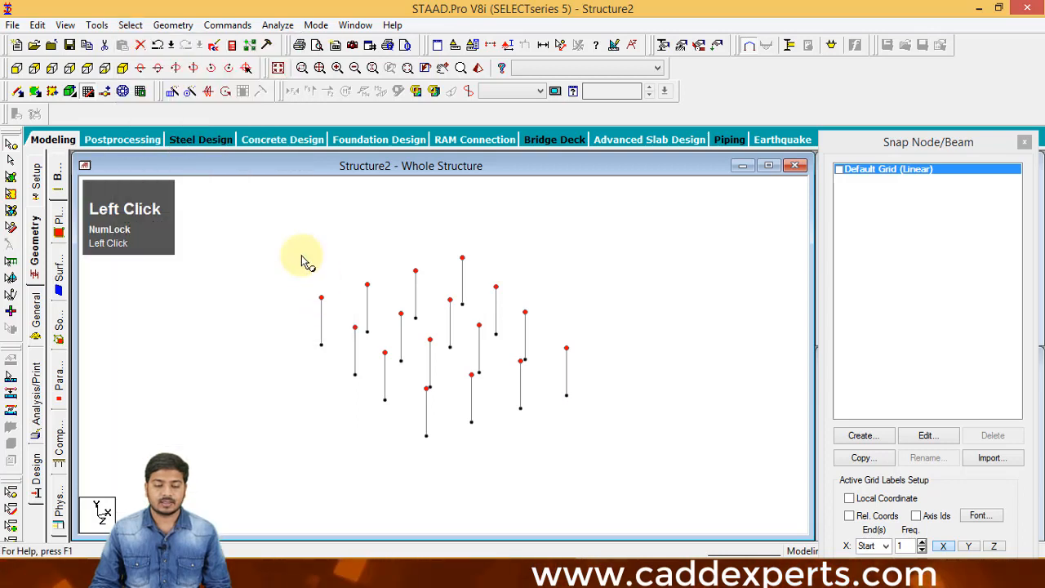
pyautogui.click(270, 242)
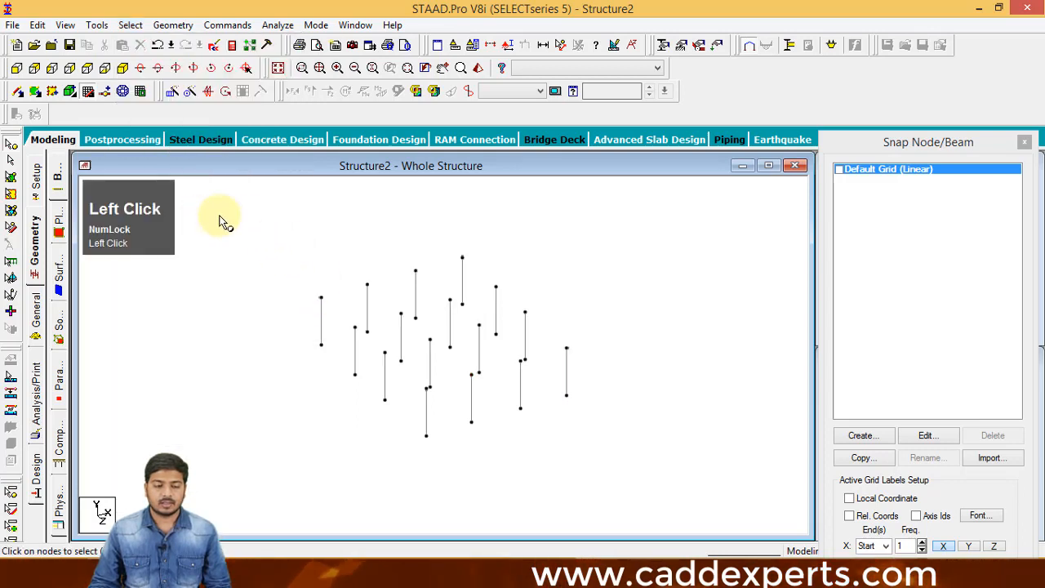
# Select all the column top nodes and connect them with beams along the X axis.
pyautogui.click(17, 68)
pyautogui.moveTo(188, 250); pyautogui.dragTo(714, 287)
pyautogui.click(122, 68)
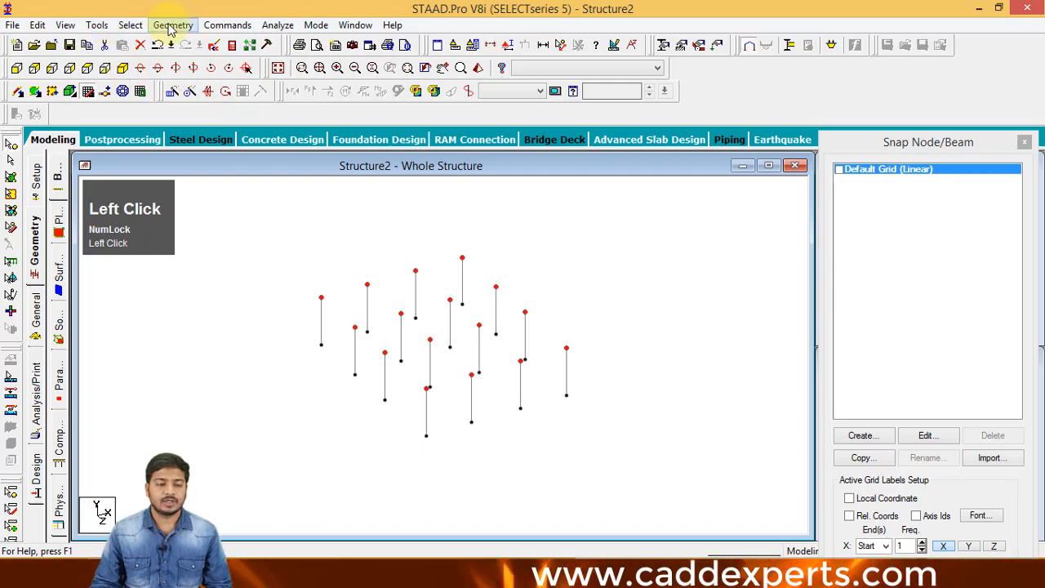
pyautogui.click(129, 25)
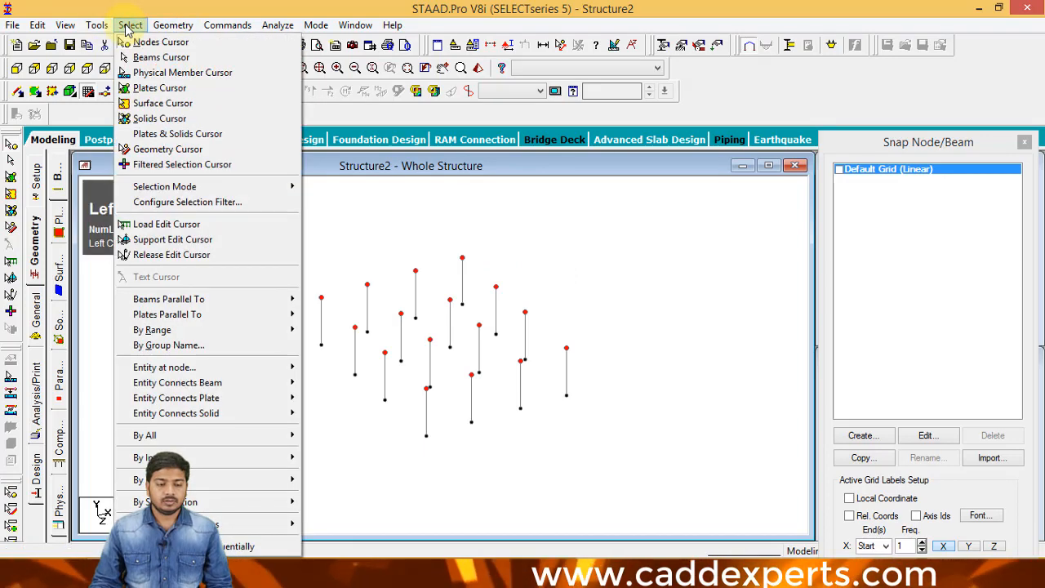
pyautogui.moveTo(172, 26)
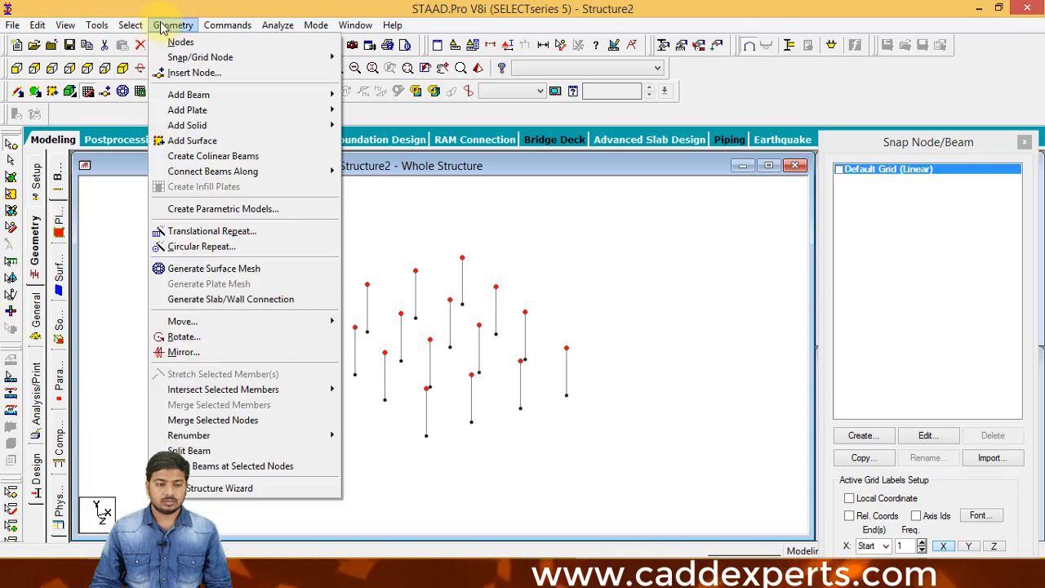
pyautogui.moveTo(244, 173)
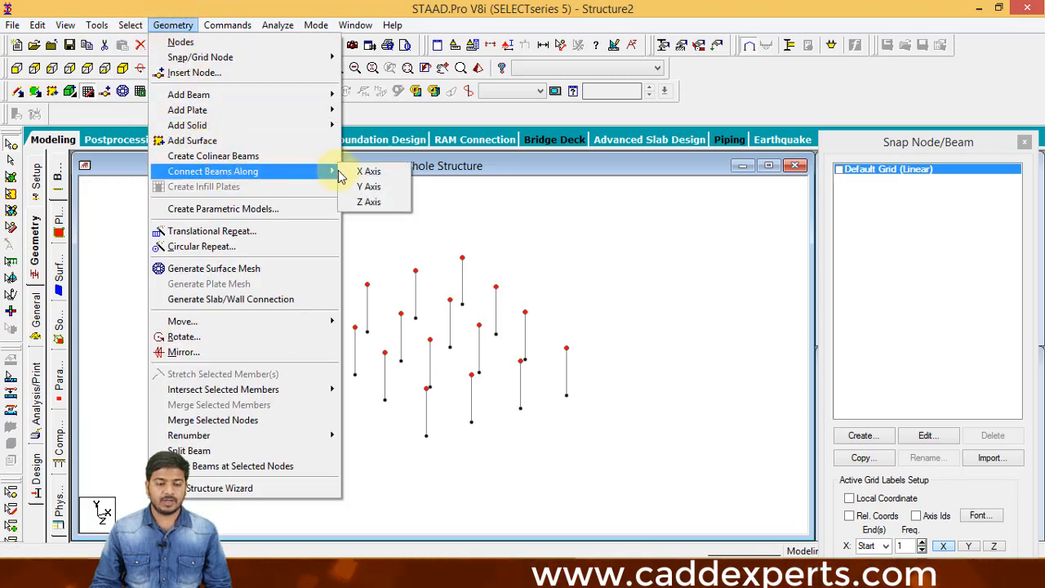
pyautogui.click(367, 176)
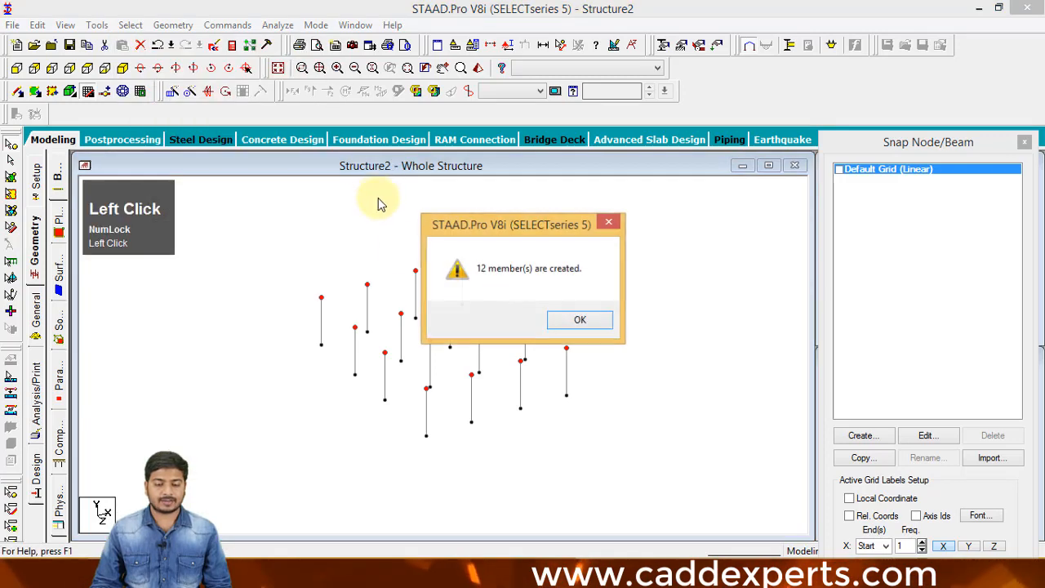
pyautogui.click(555, 319)
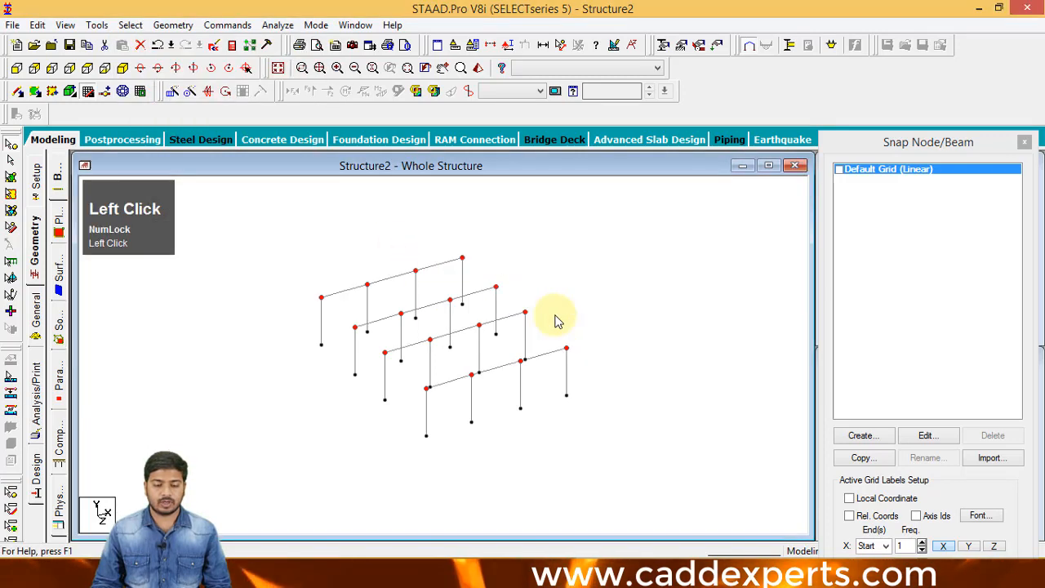
# Connect the selected column top nodes with beams along the Z axis, and clear the node selection.
pyautogui.click(173, 25)
pyautogui.moveTo(270, 172)
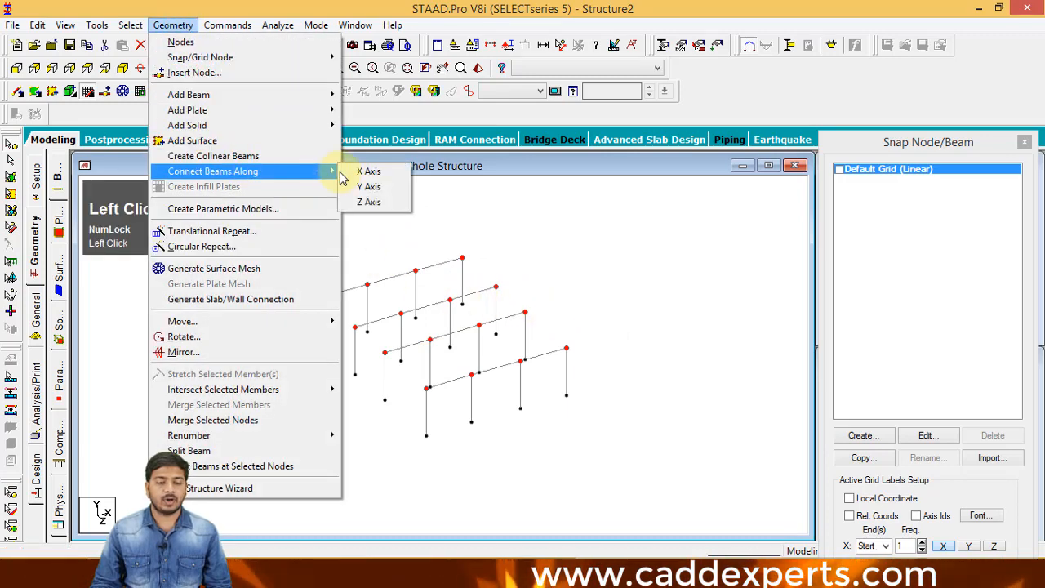
pyautogui.click(369, 204)
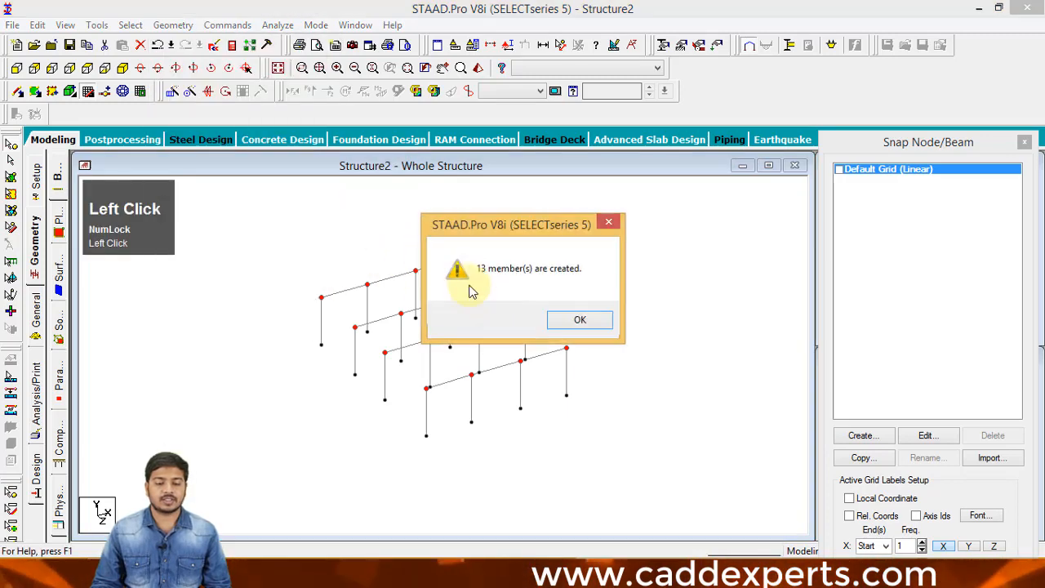
pyautogui.click(563, 325)
pyautogui.scroll(3, 565, 333)
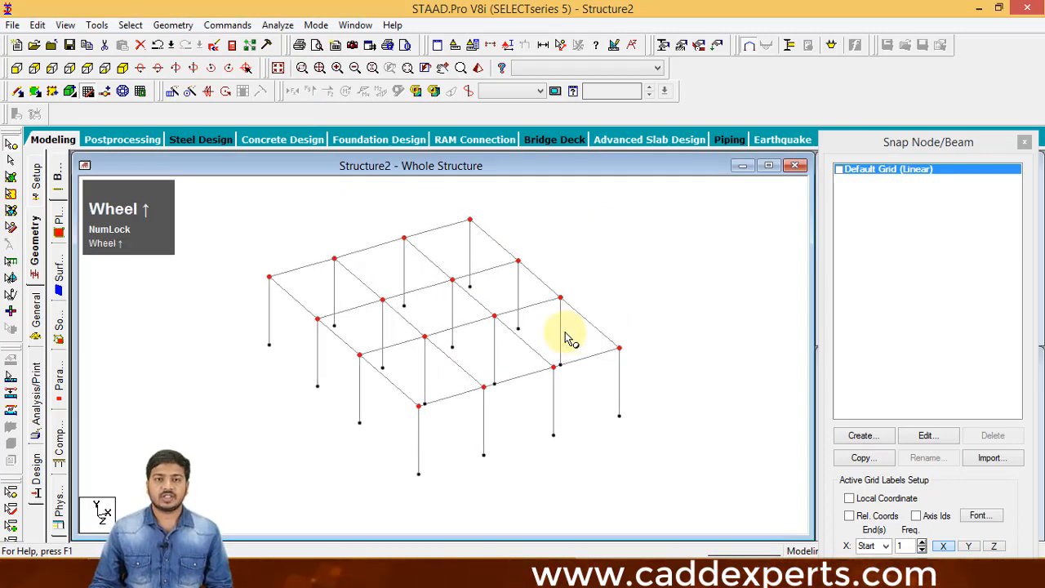
pyautogui.click(607, 297)
pyautogui.moveTo(600, 295); pyautogui.dragTo(592, 272, button='middle')
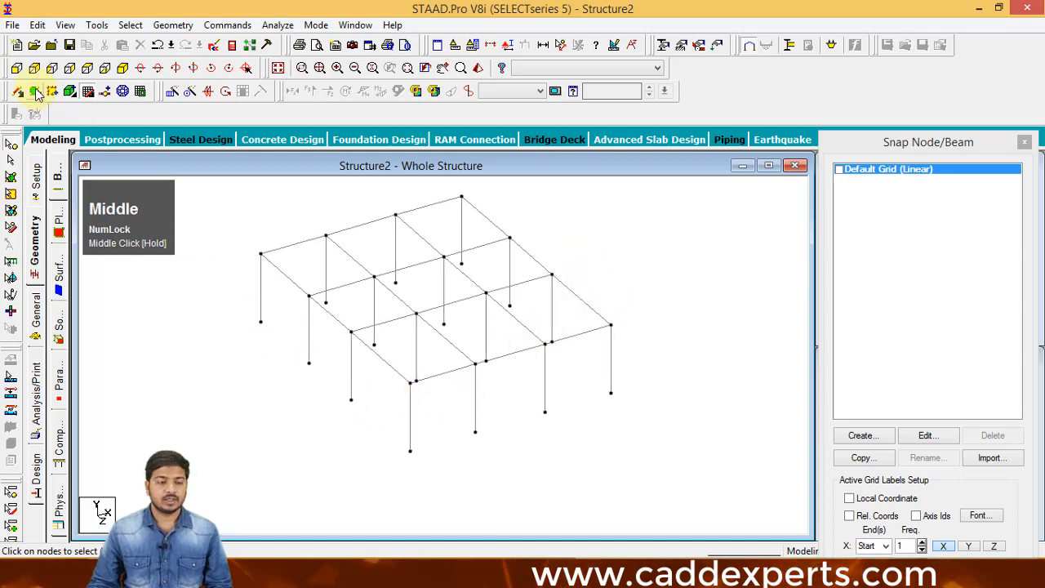
# Select all the column base nodes and connect them with beams along the X axis.
pyautogui.click(16, 68)
pyautogui.scroll(-3, 399, 375)
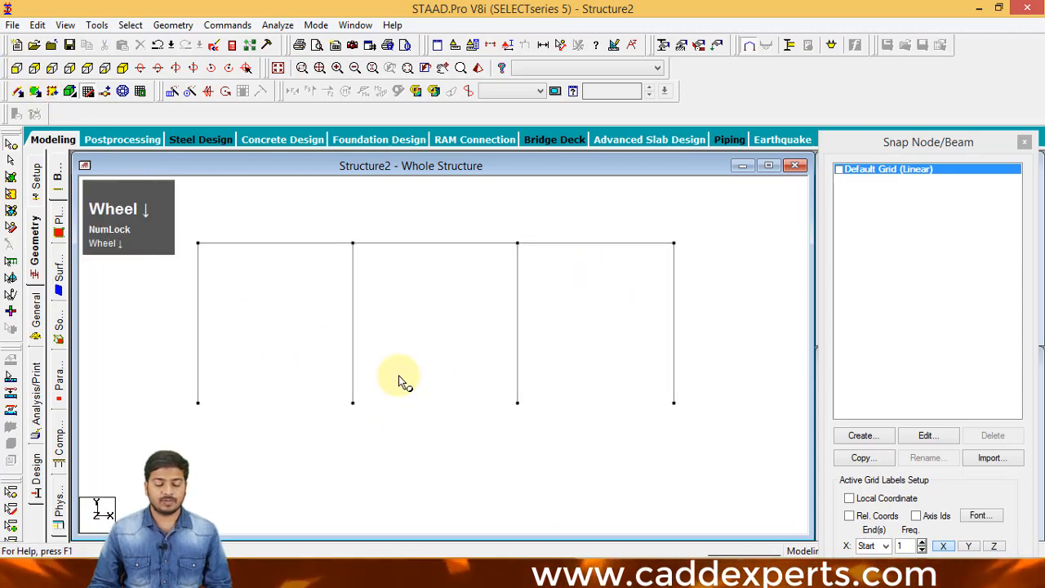
pyautogui.moveTo(400, 375); pyautogui.dragTo(401, 355, button='middle')
pyautogui.moveTo(200, 367); pyautogui.dragTo(698, 409)
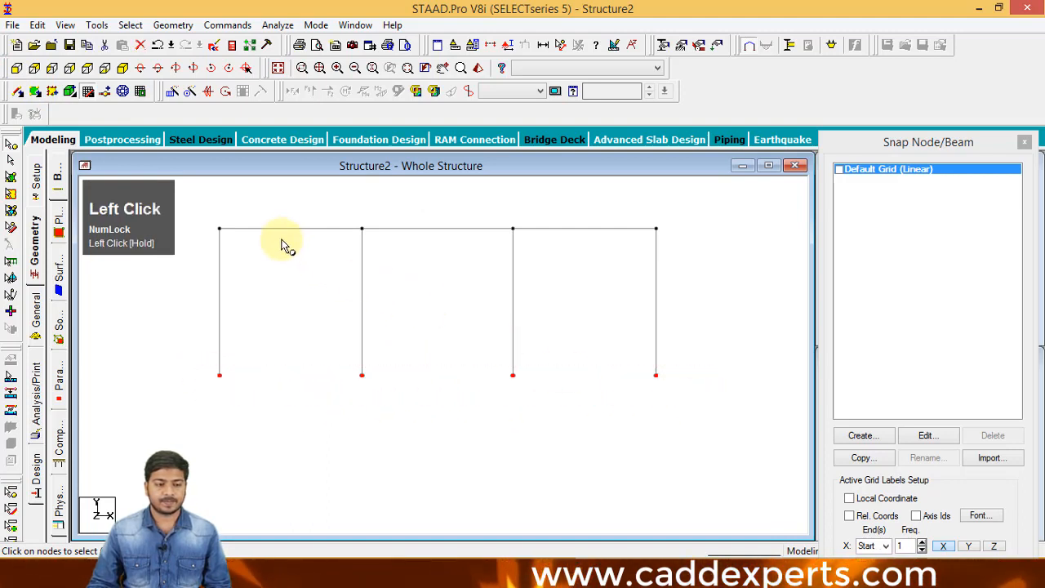
pyautogui.click(122, 68)
pyautogui.scroll(1, 317, 278)
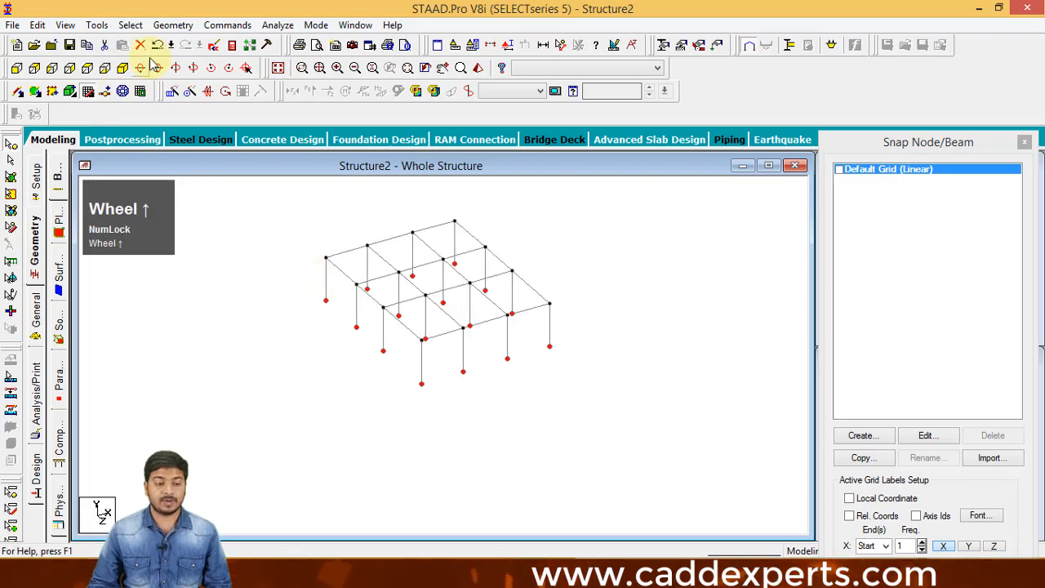
pyautogui.click(173, 25)
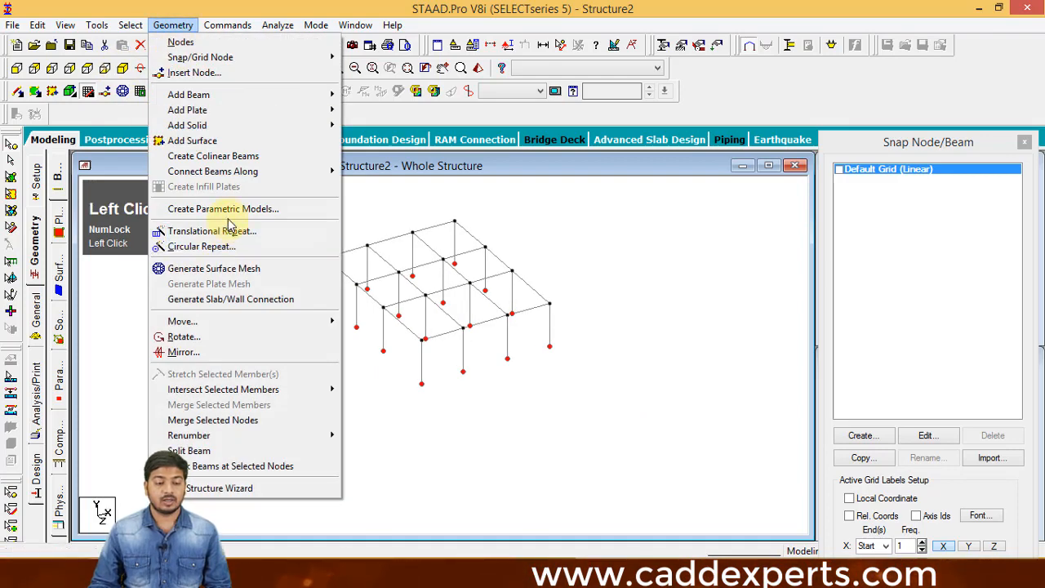
pyautogui.moveTo(303, 177)
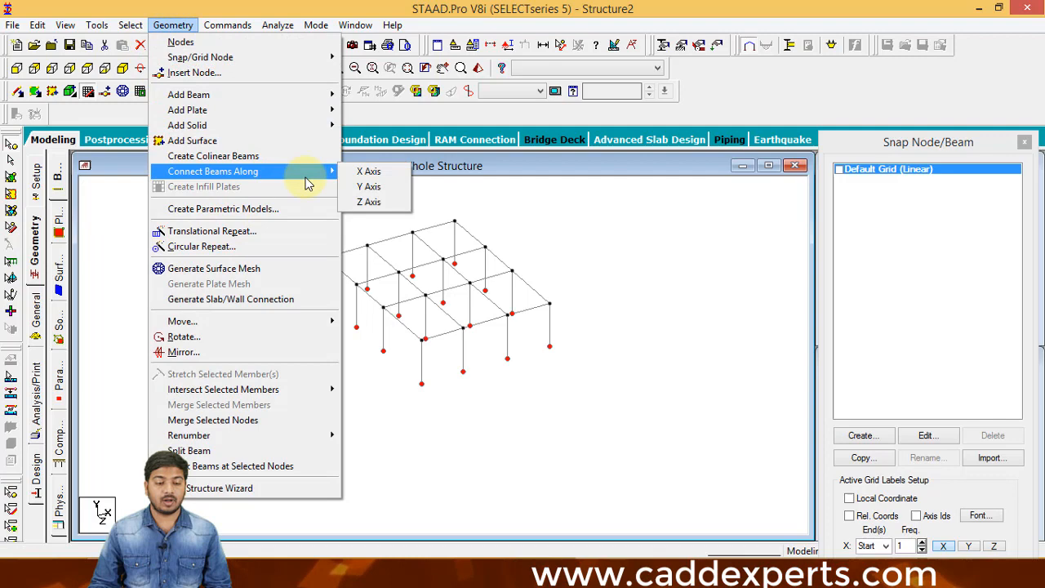
pyautogui.click(376, 174)
pyautogui.click(576, 320)
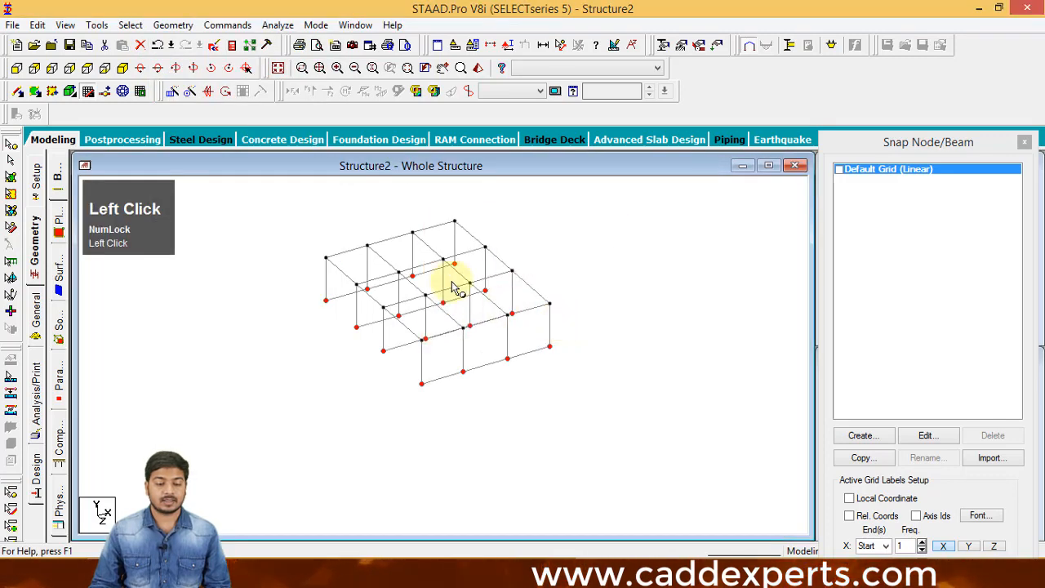
# Connect the selected column base nodes with beams along the Z axis, and show the frame from the front.
pyautogui.click(171, 31)
pyautogui.moveTo(257, 171)
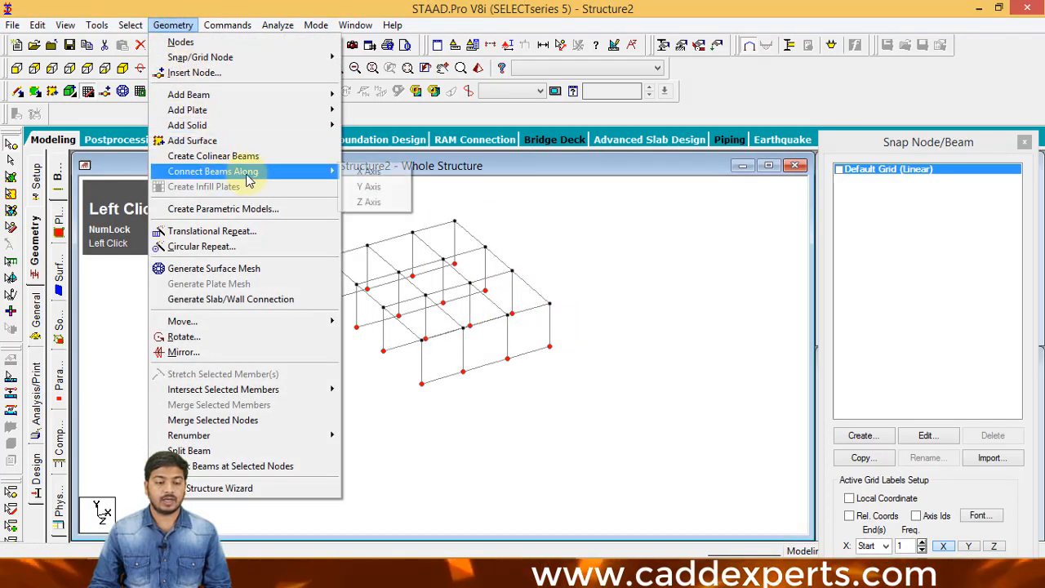
pyautogui.click(367, 202)
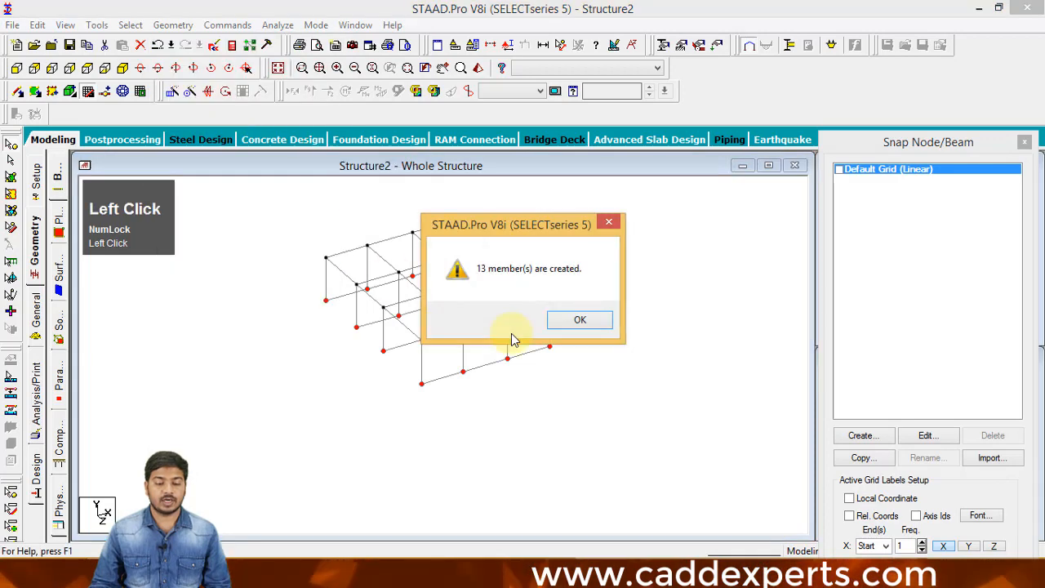
pyautogui.click(576, 320)
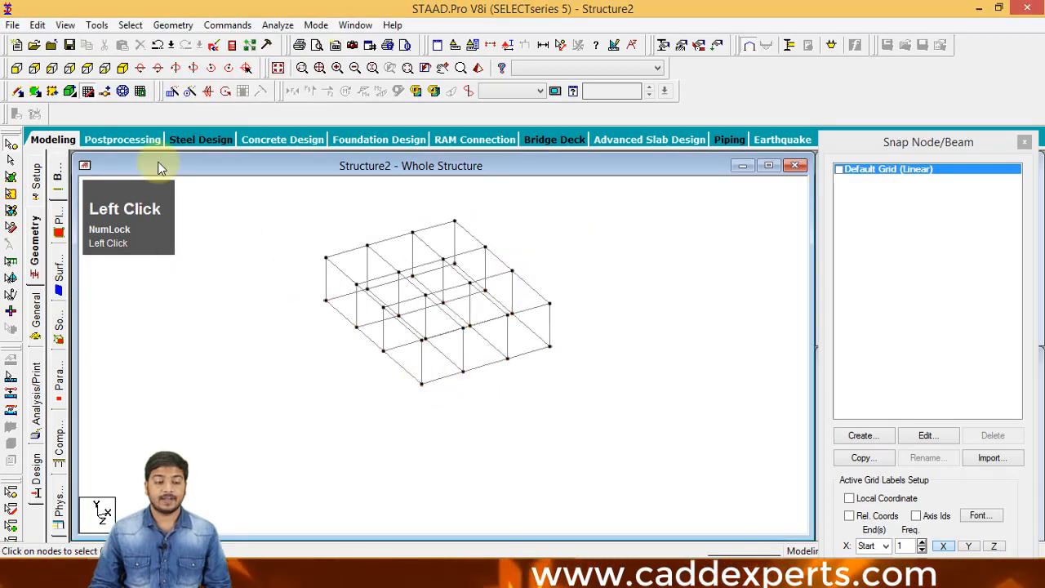
pyautogui.click(17, 70)
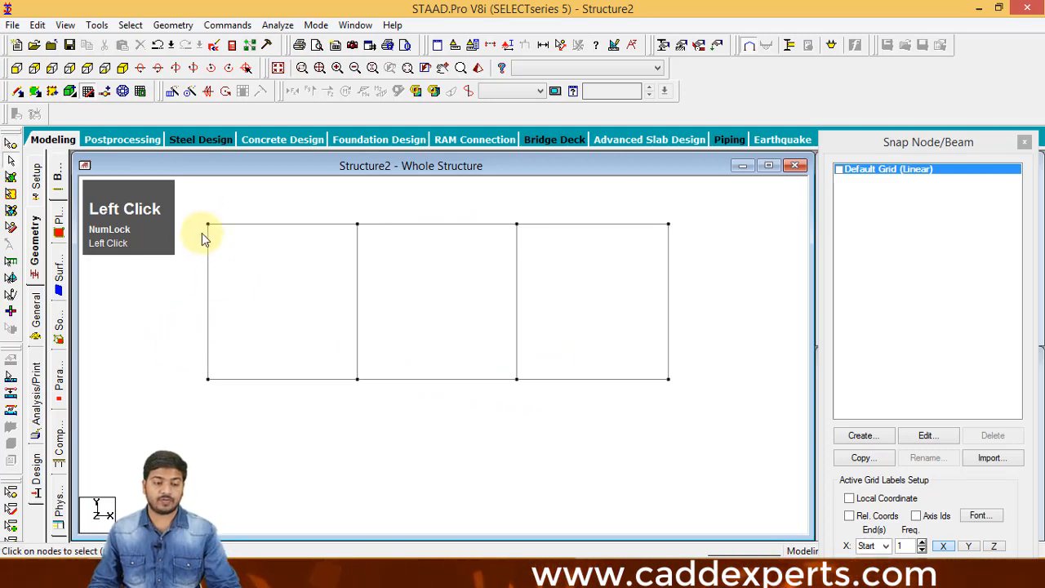
pyautogui.moveTo(185, 372); pyautogui.dragTo(702, 403)
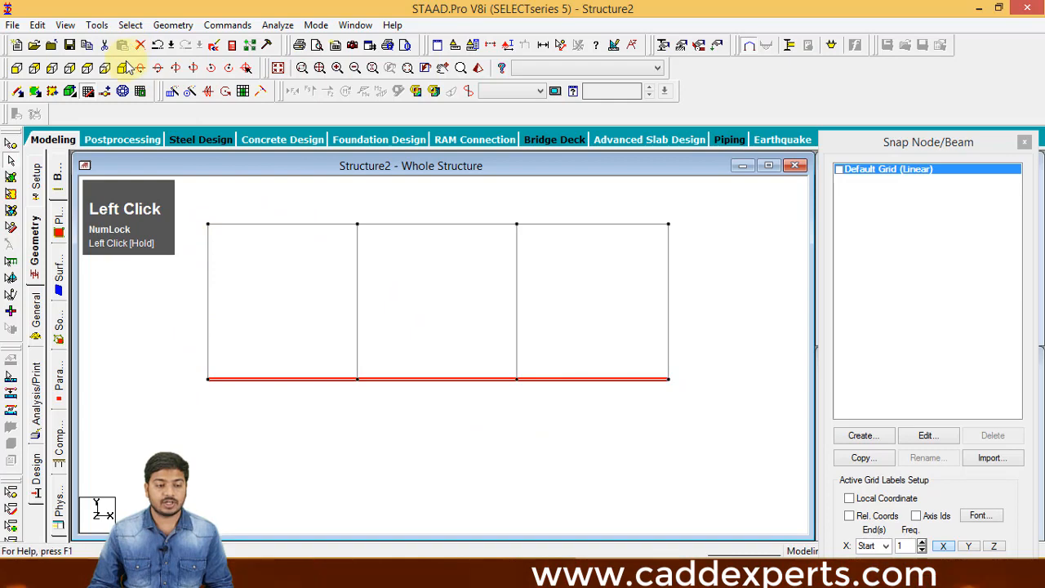
pyautogui.click(130, 26)
pyautogui.click(366, 417)
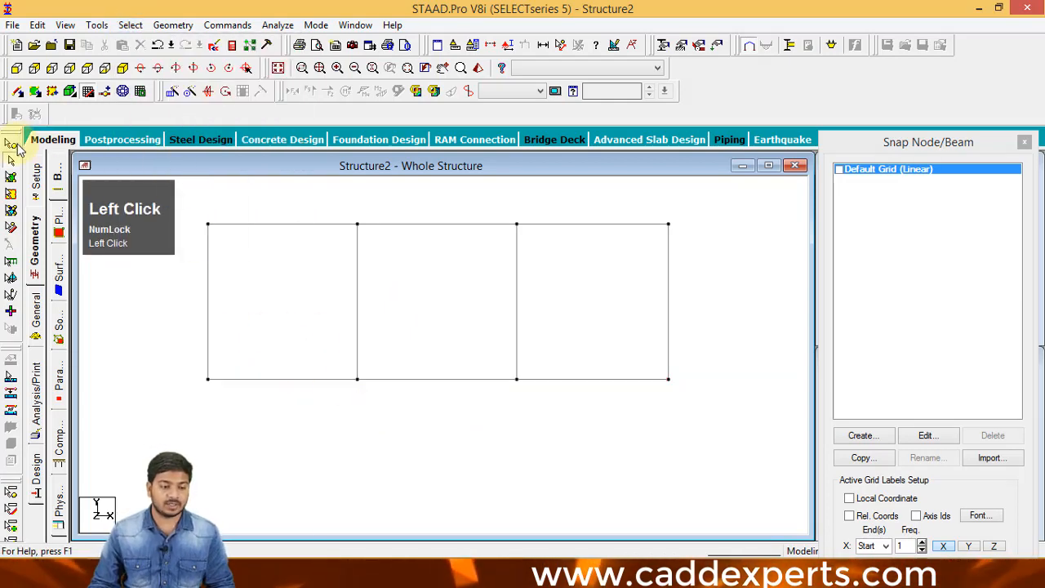
# Select all the column base nodes and apply a one-step Translational Repeat of -7 ft in Y with Link Steps enabled.
pyautogui.moveTo(188, 373); pyautogui.dragTo(723, 420)
pyautogui.click(122, 70)
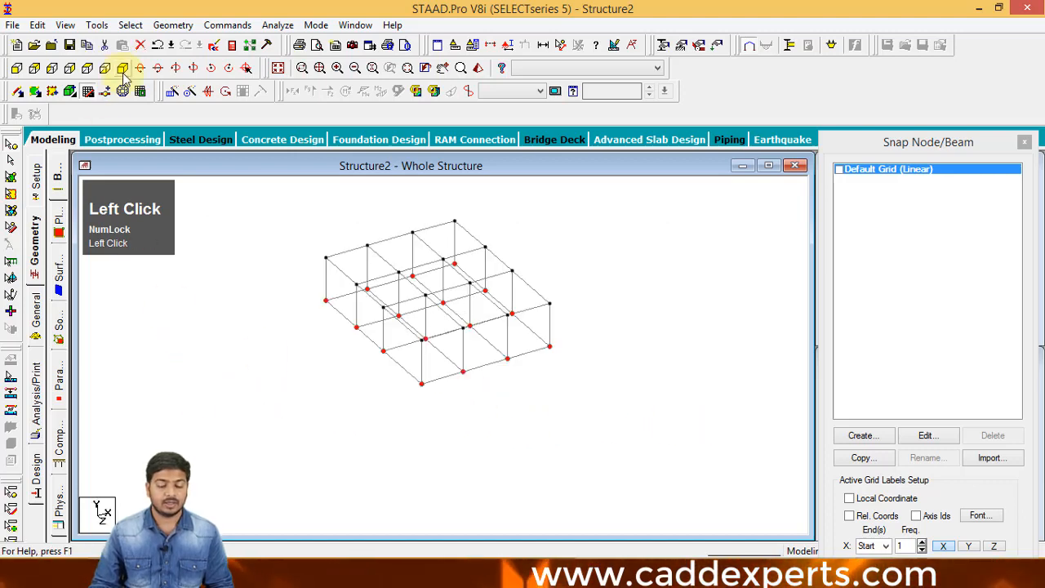
pyautogui.click(171, 93)
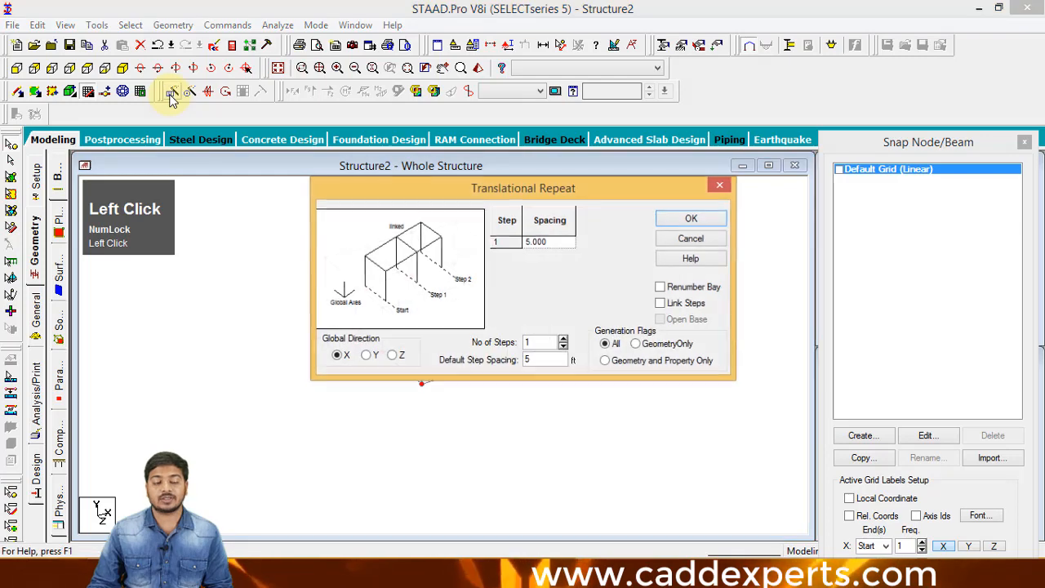
pyautogui.click(368, 356)
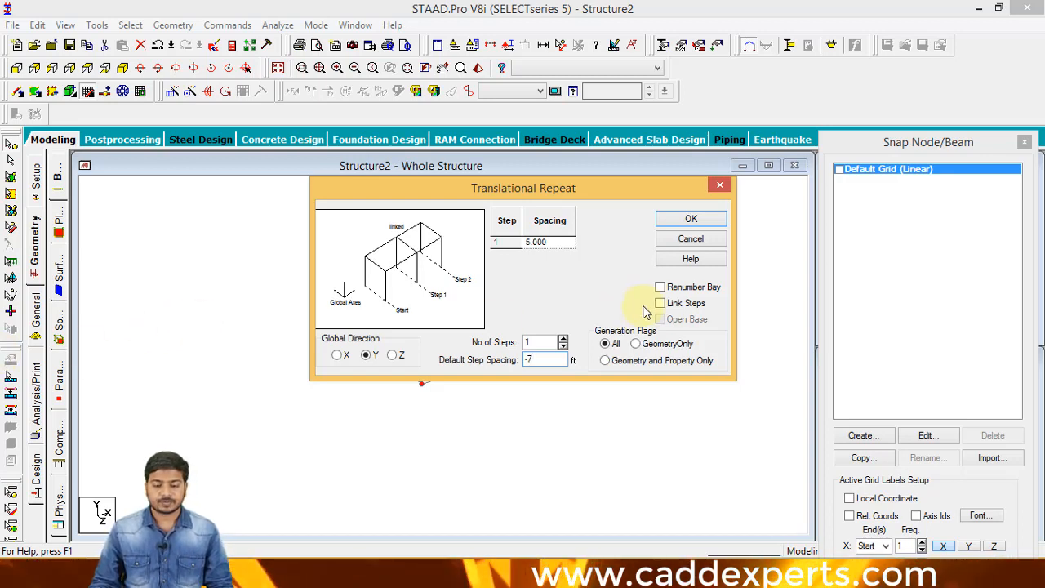
pyautogui.click(667, 308)
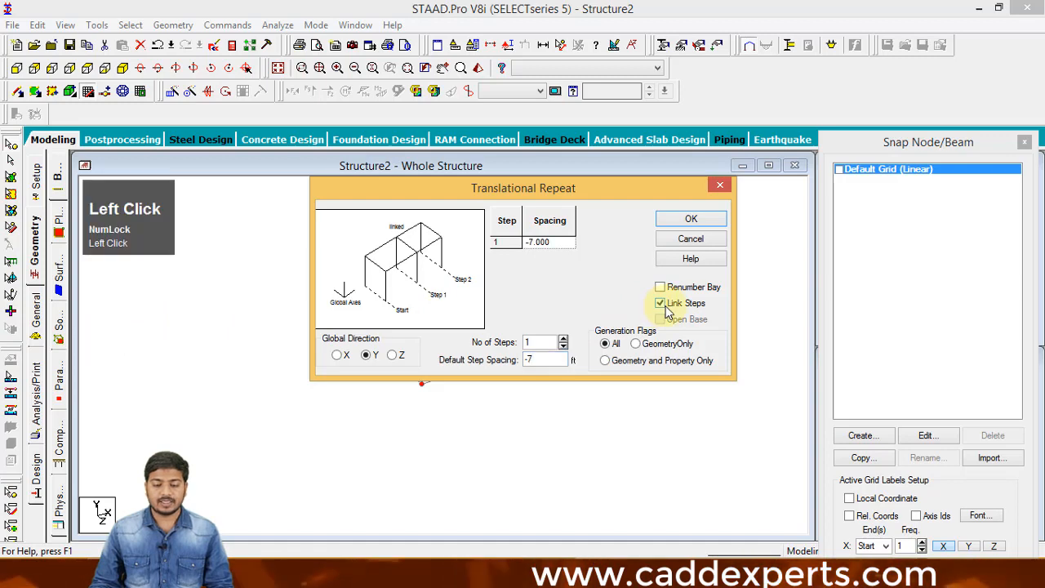
pyautogui.click(690, 220)
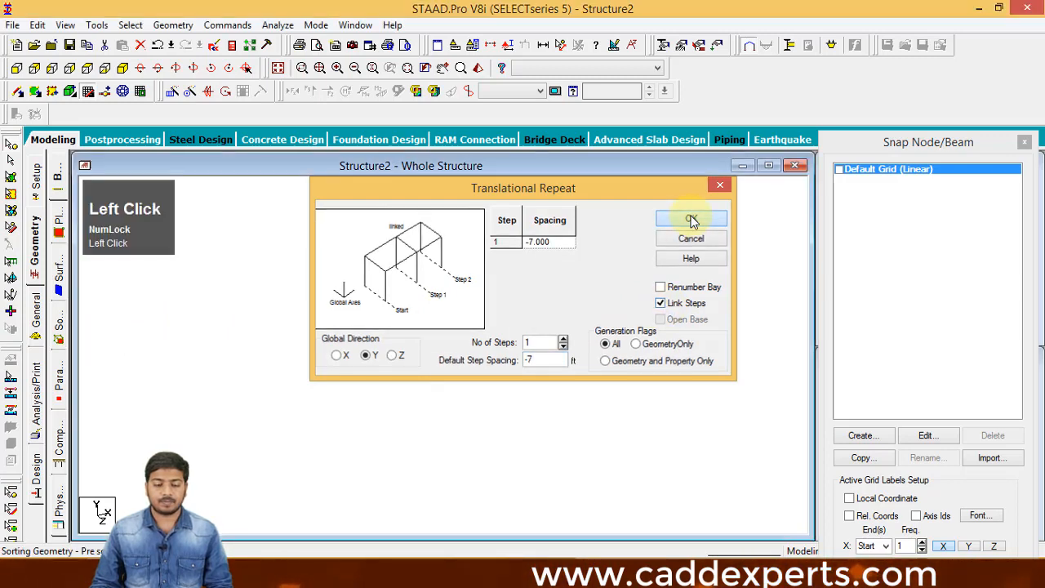
# Examine the lower columns beneath the base beams in isometric view and from the front.
pyautogui.scroll(3, 414, 373)
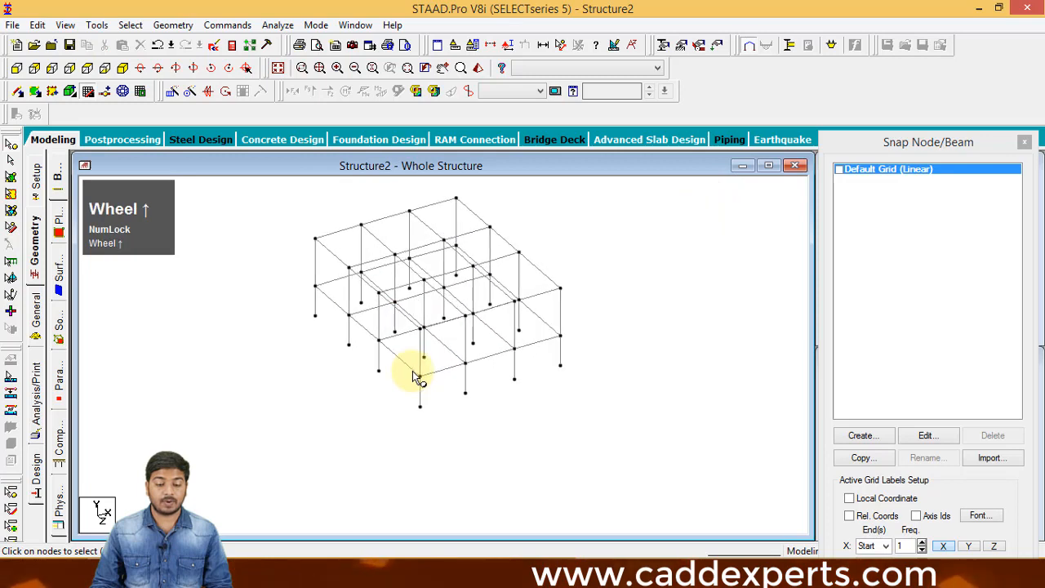
pyautogui.moveTo(419, 396); pyautogui.dragTo(426, 373, button='middle')
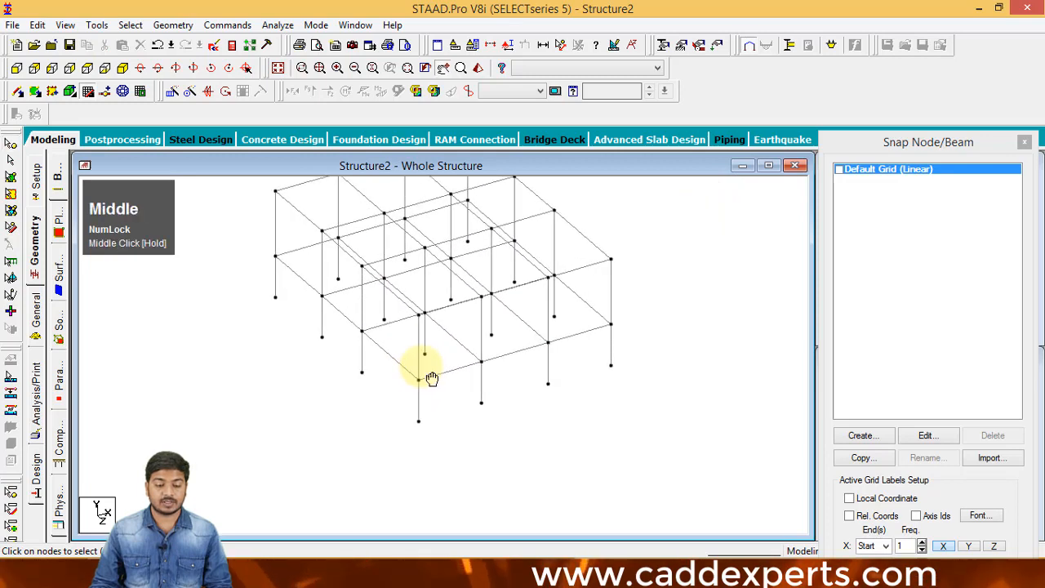
pyautogui.click(17, 69)
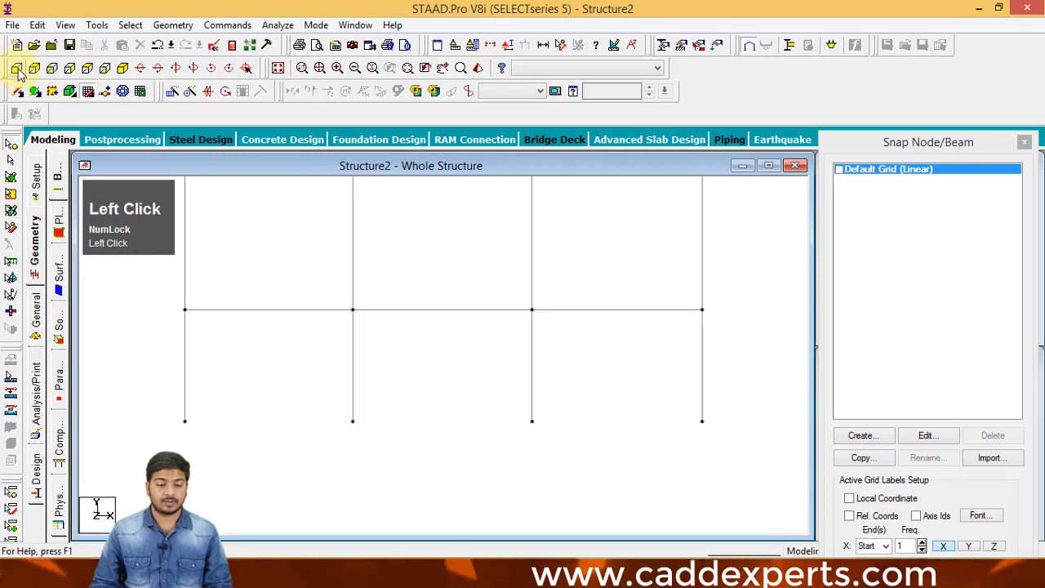
pyautogui.click(123, 69)
pyautogui.moveTo(455, 333); pyautogui.dragTo(449, 373, button='middle')
pyautogui.scroll(-1, 452, 381)
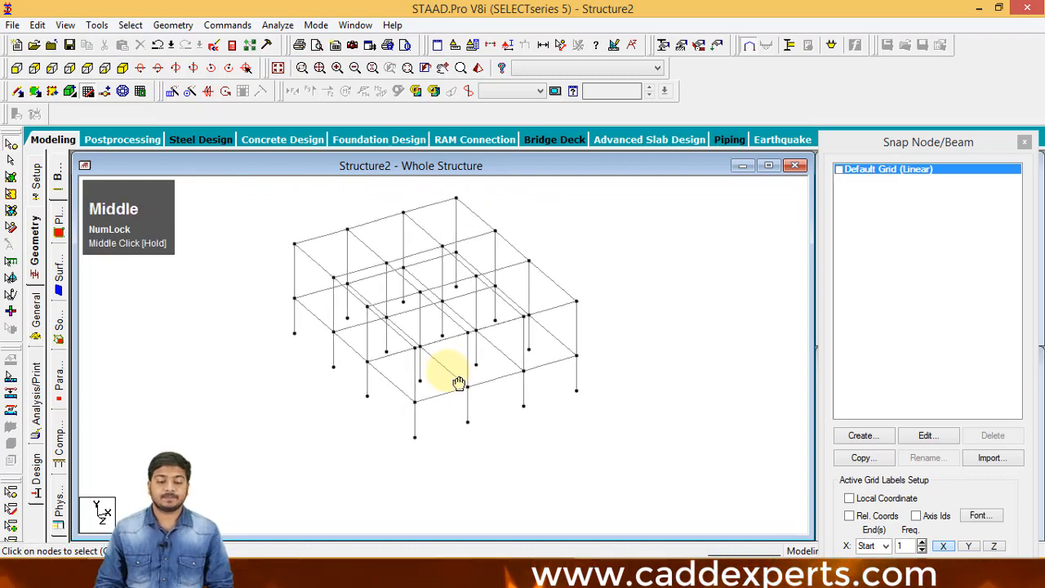
pyautogui.scroll(4, 449, 374)
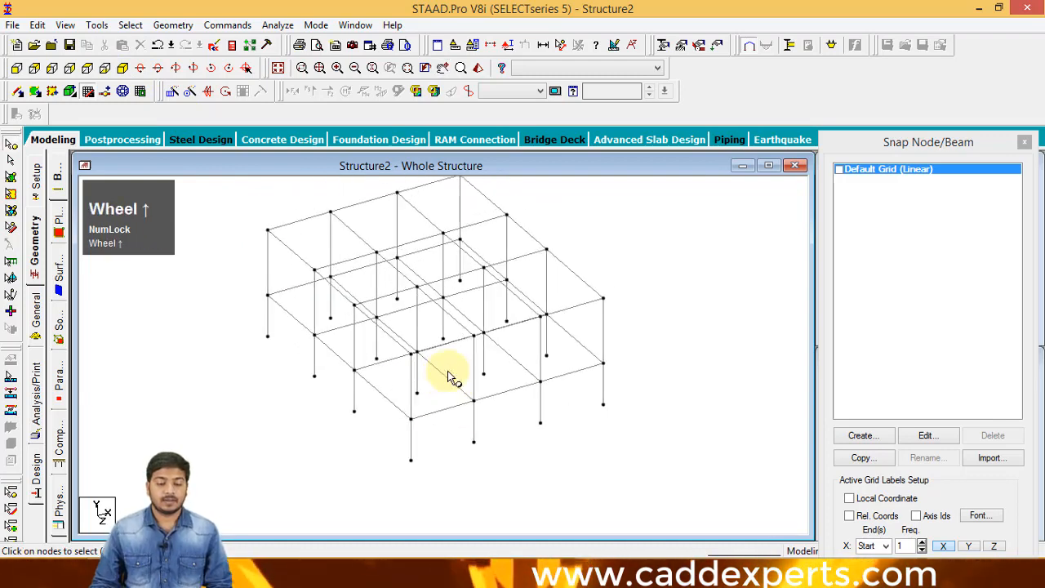
pyautogui.scroll(-2, 445, 369)
pyautogui.middleClick(444, 367)
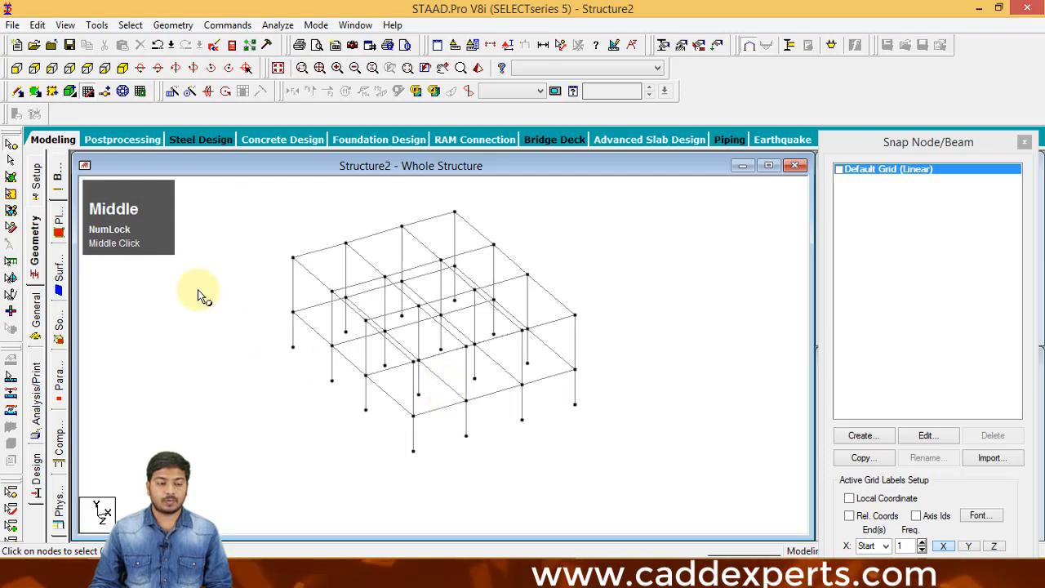
pyautogui.click(16, 70)
pyautogui.scroll(-2, 302, 287)
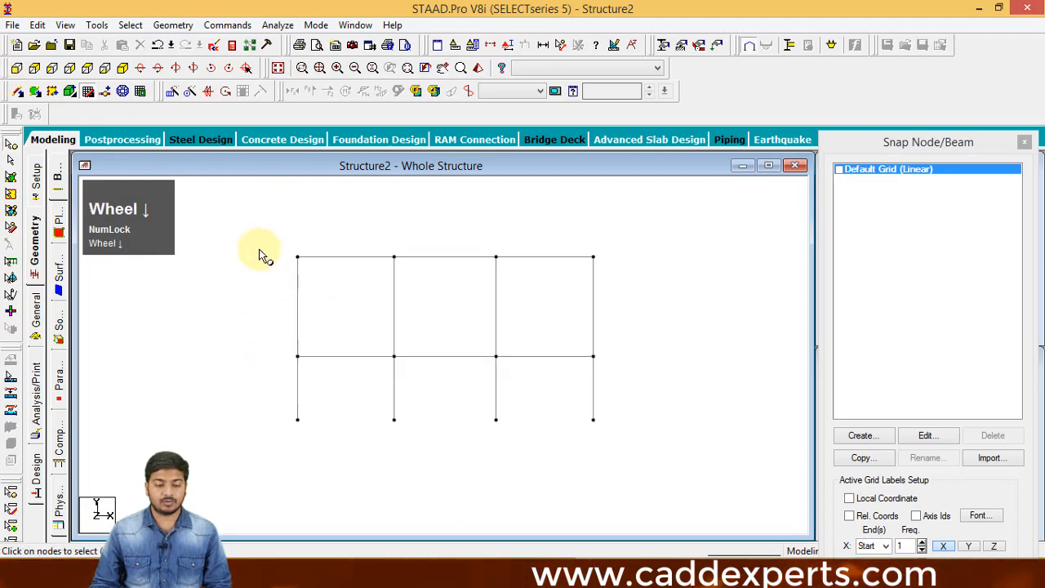
pyautogui.moveTo(256, 226); pyautogui.dragTo(616, 272)
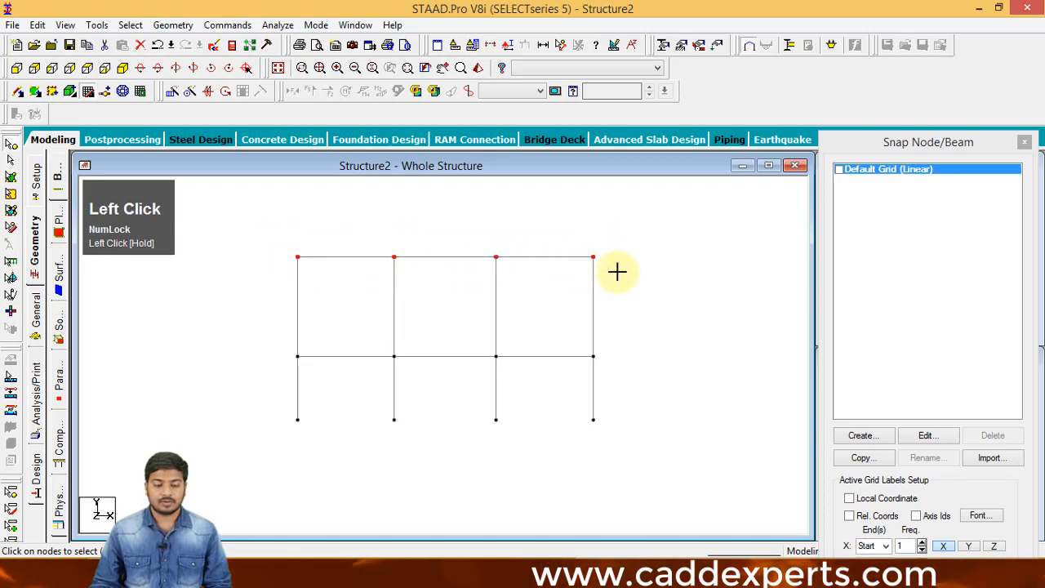
pyautogui.moveTo(267, 231); pyautogui.dragTo(611, 261)
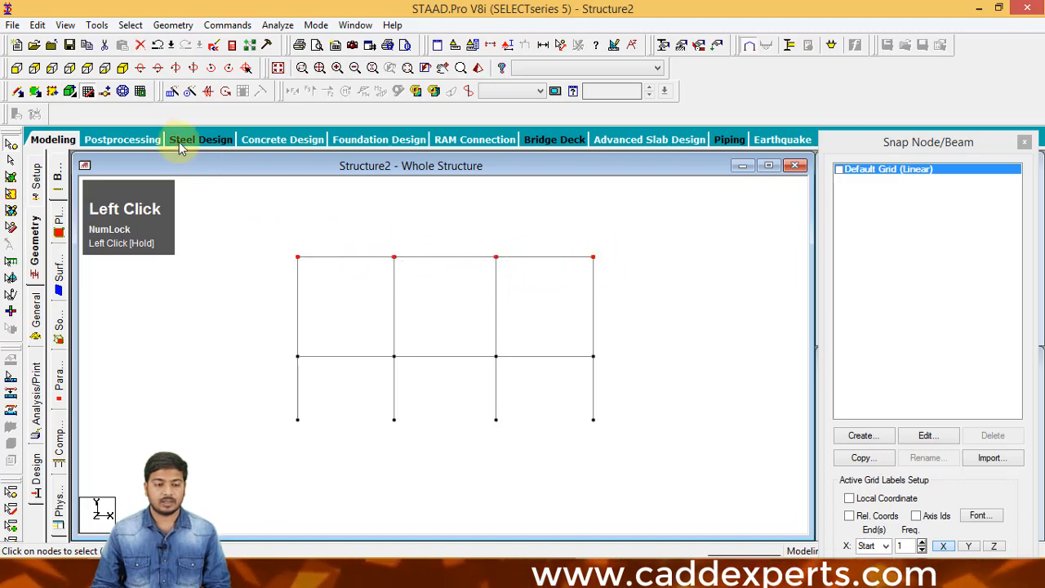
pyautogui.click(212, 214)
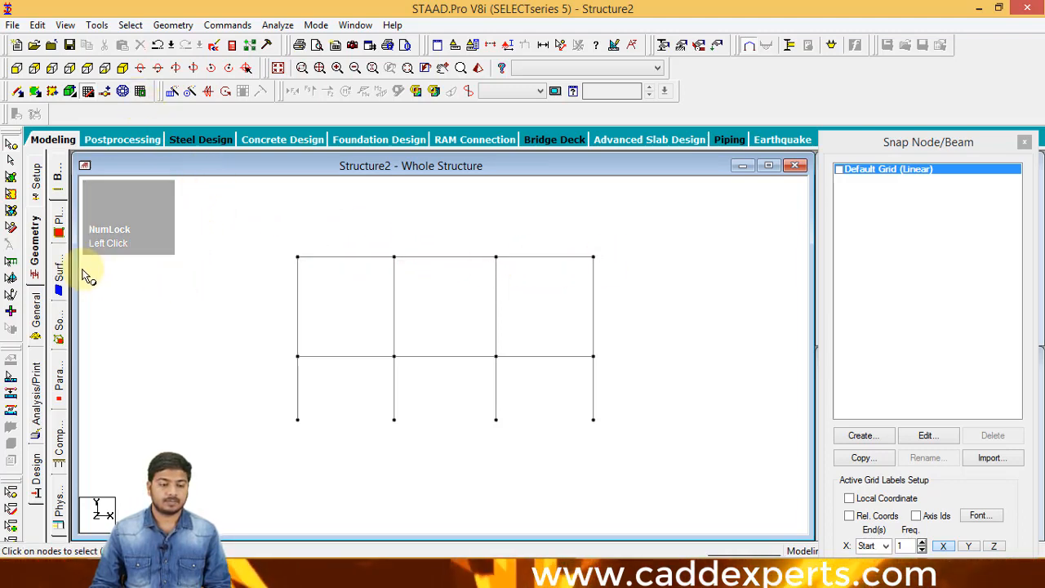
# Select all the top-level nodes and apply a one-step Translational Repeat of 11 ft in Y with Link Steps enabled.
pyautogui.moveTo(258, 218); pyautogui.dragTo(618, 261)
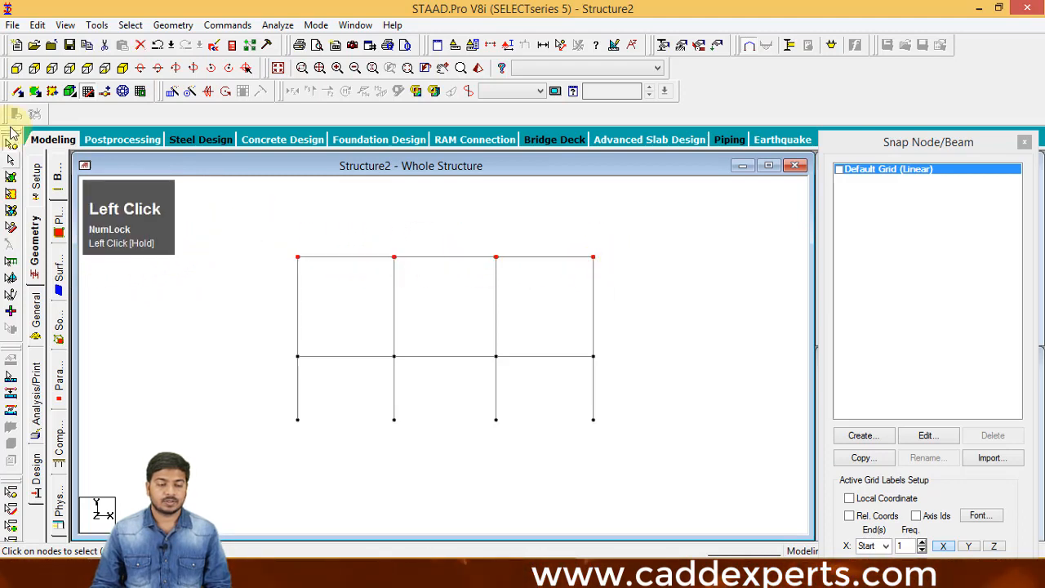
pyautogui.click(137, 95)
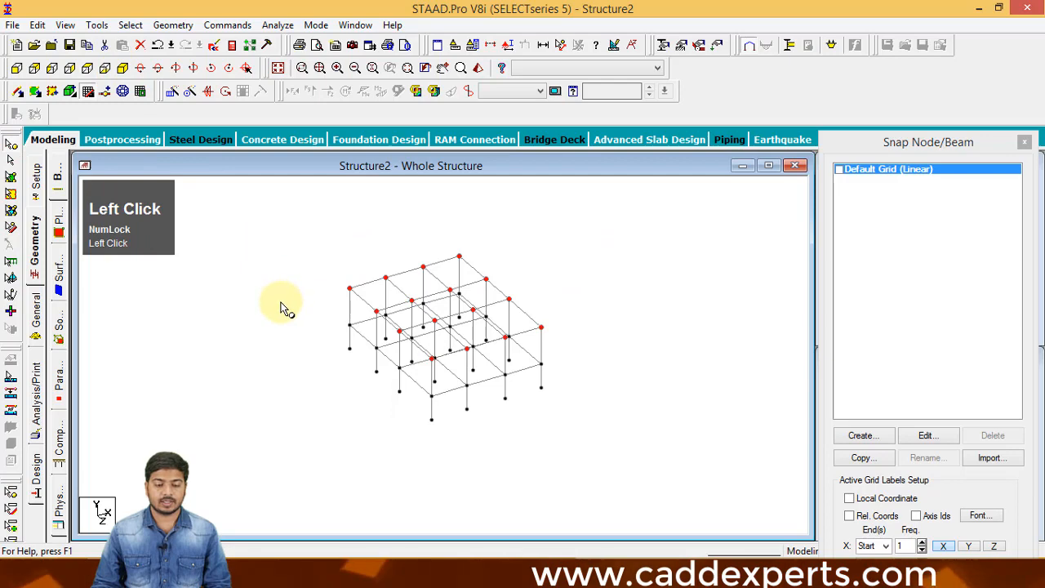
pyautogui.click(175, 103)
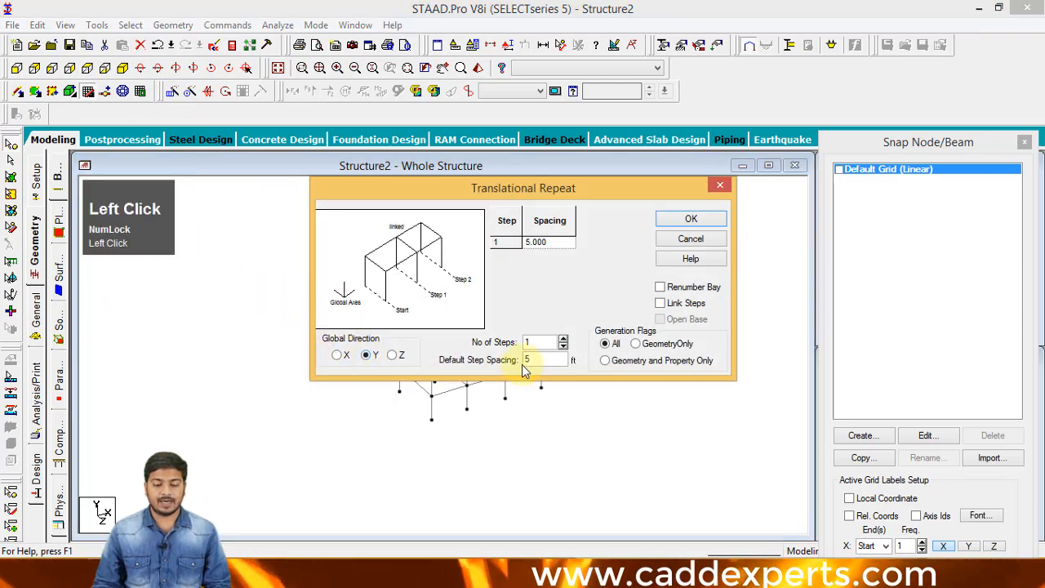
pyautogui.click(539, 360)
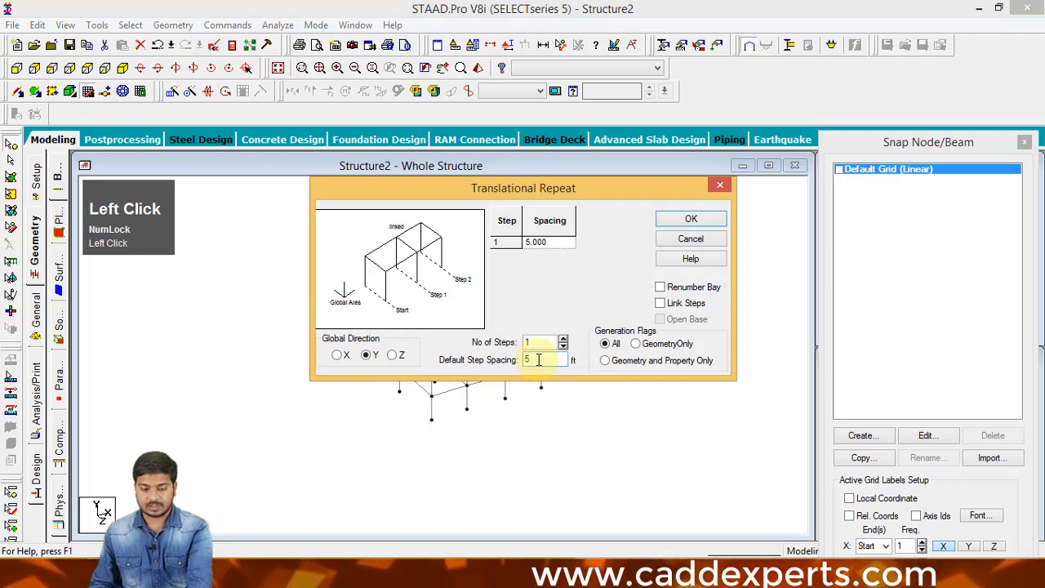
pyautogui.press('BackSpace')
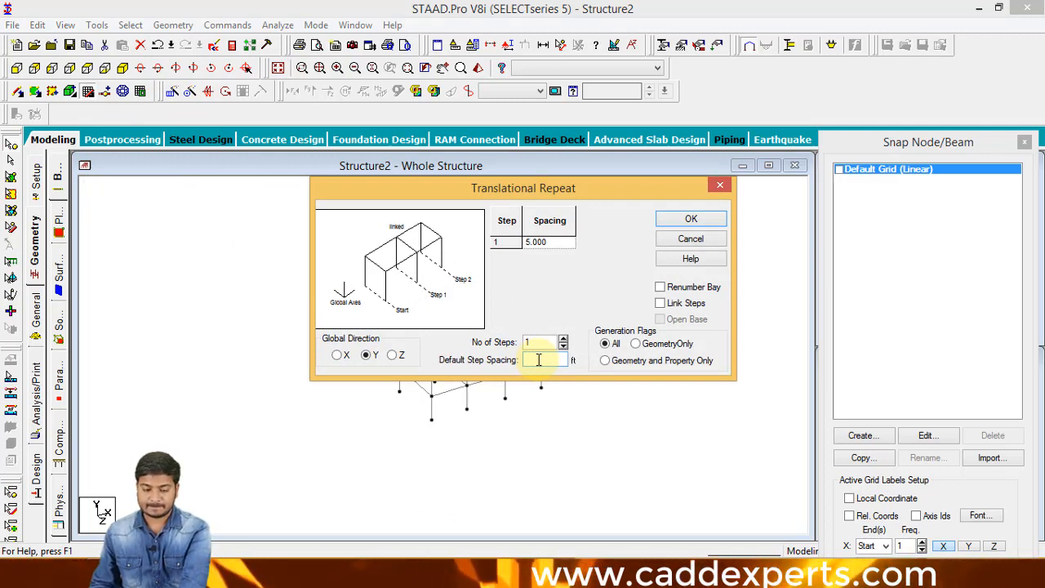
pyautogui.write('11')
pyautogui.click(662, 304)
pyautogui.click(692, 218)
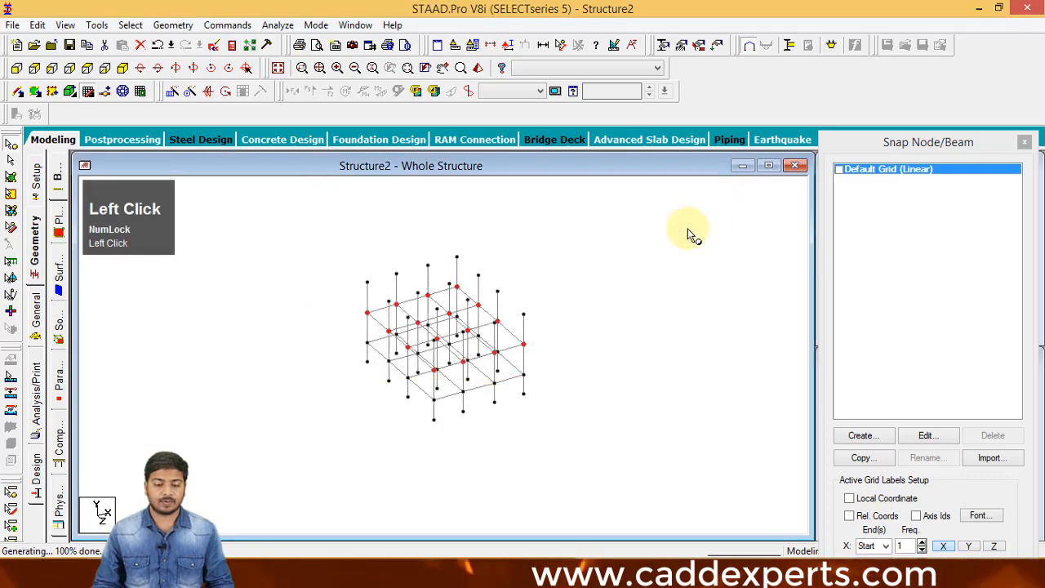
pyautogui.scroll(2, 495, 355)
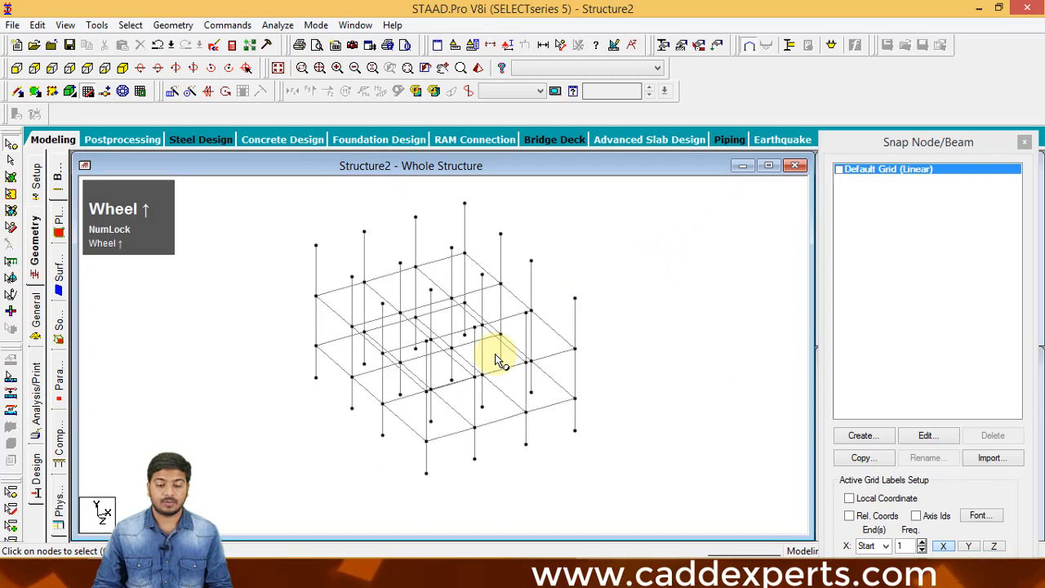
pyautogui.scroll(2, 454, 345)
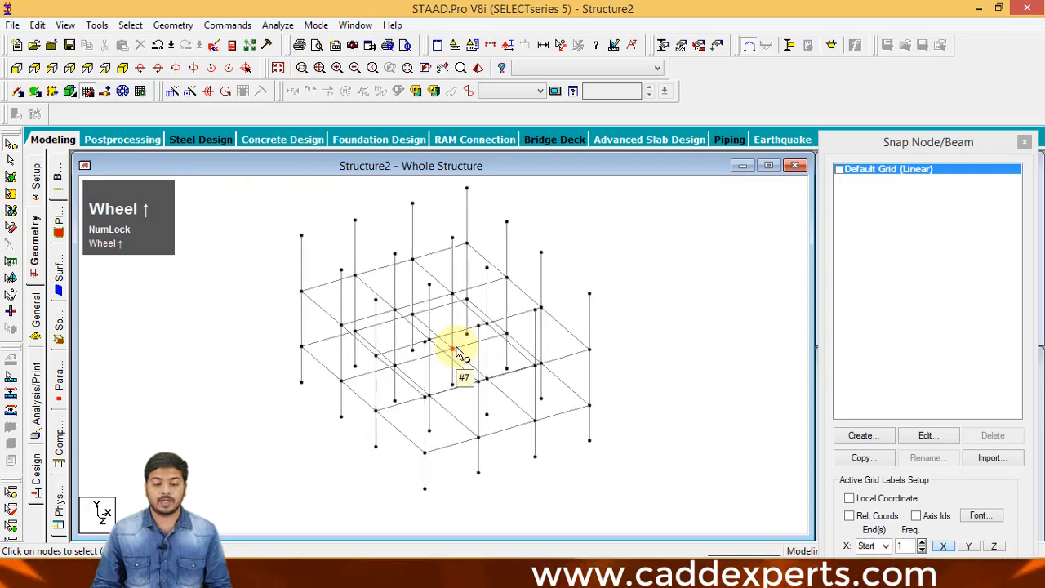
# Select all the nodes at the tops of the second-storey columns and connect them with beams along the X axis.
pyautogui.click(15, 70)
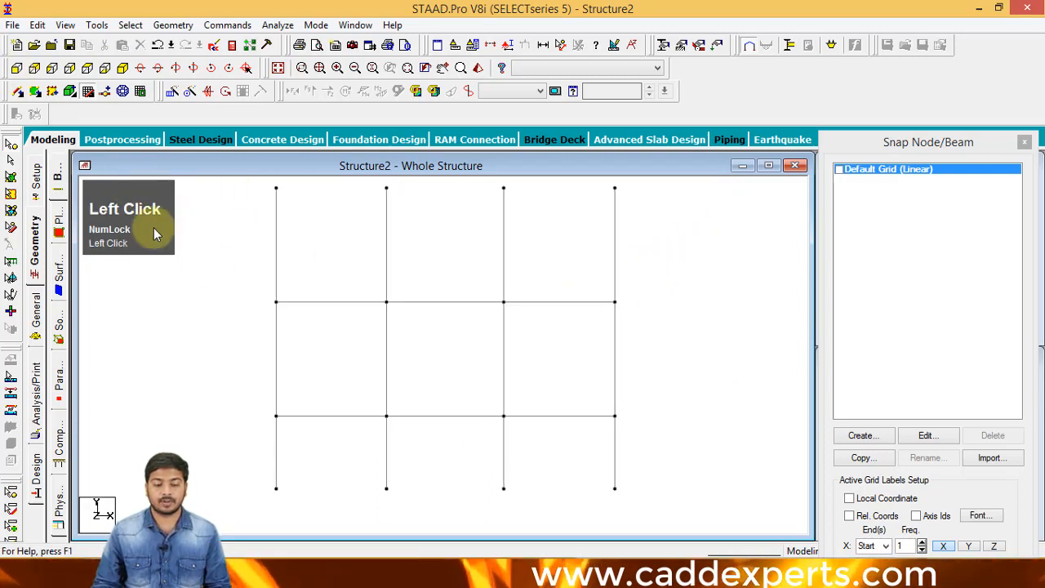
pyautogui.scroll(-2, 335, 396)
pyautogui.click(123, 68)
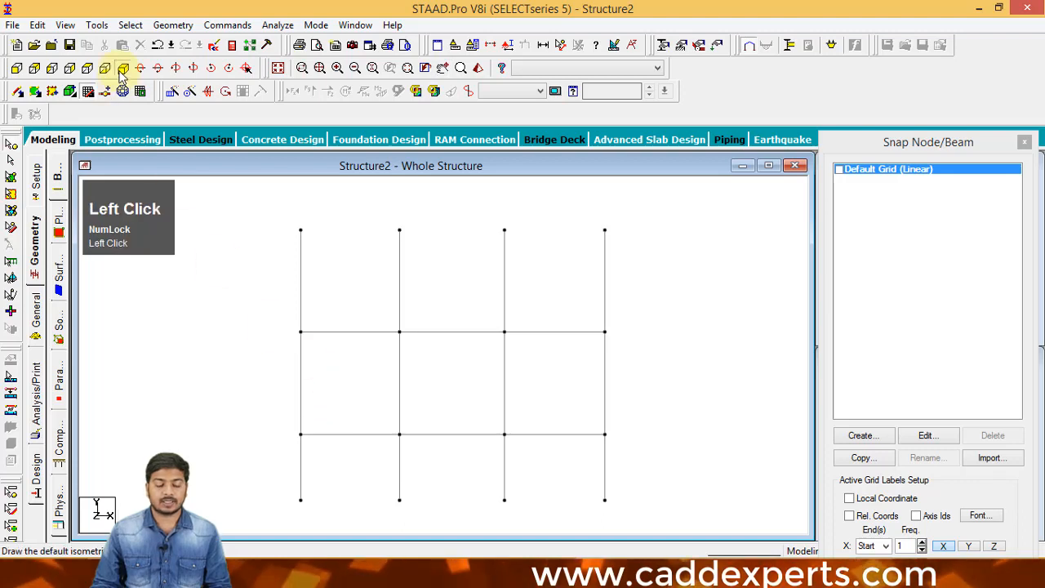
pyautogui.click(17, 70)
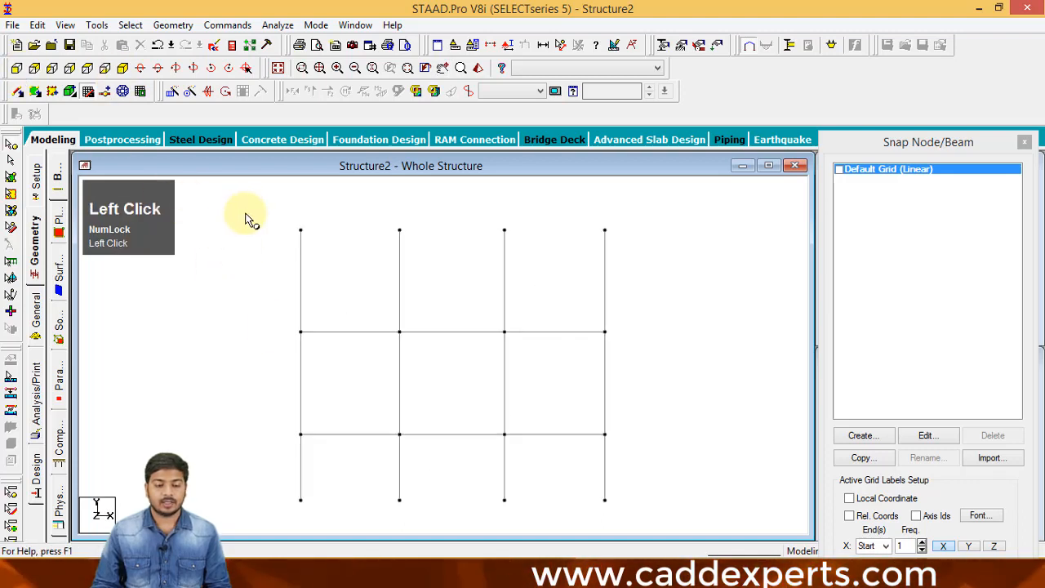
pyautogui.moveTo(247, 211); pyautogui.dragTo(653, 251)
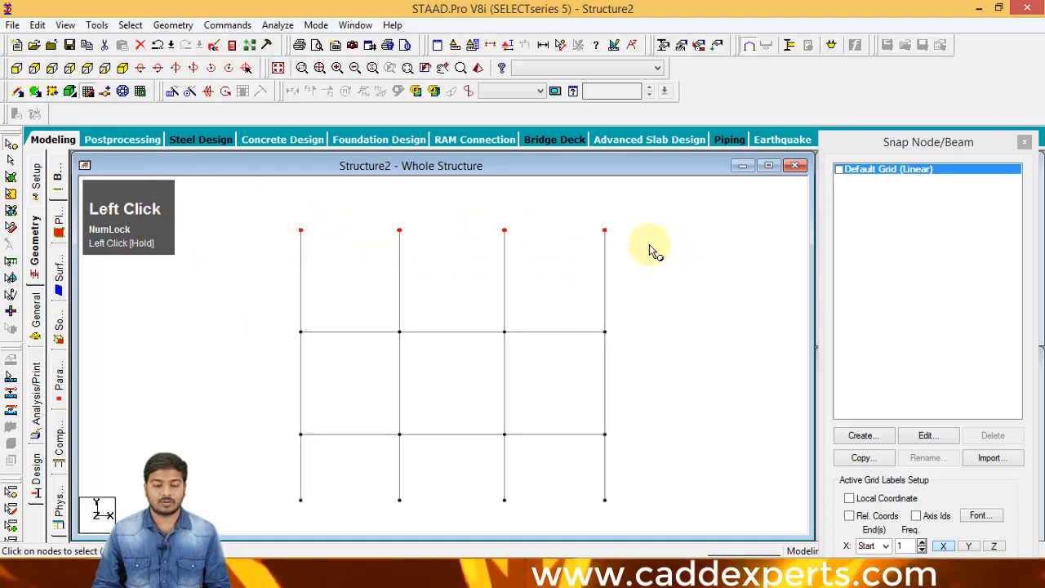
pyautogui.click(122, 69)
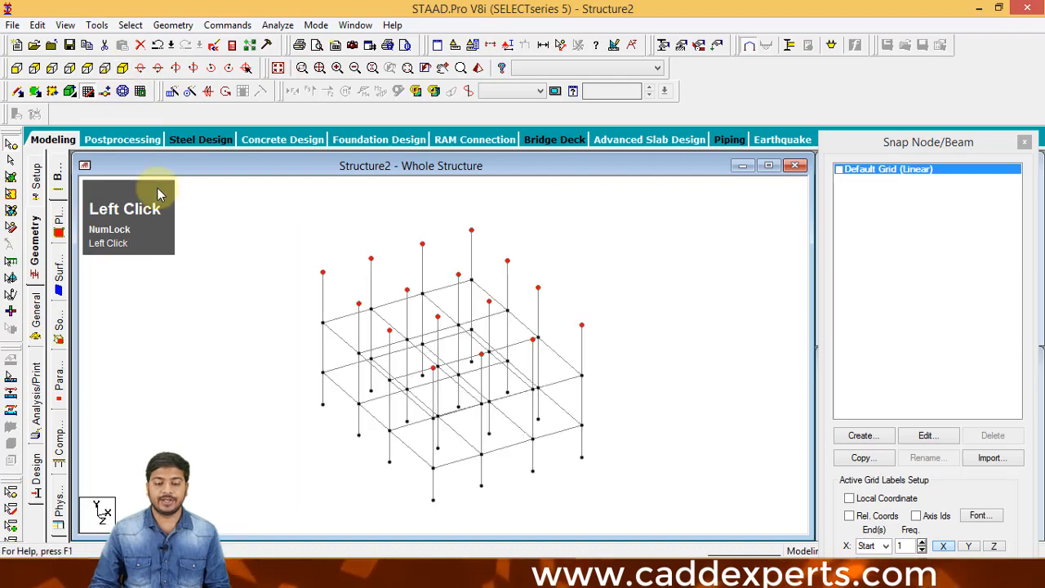
pyautogui.click(173, 26)
pyautogui.moveTo(298, 182)
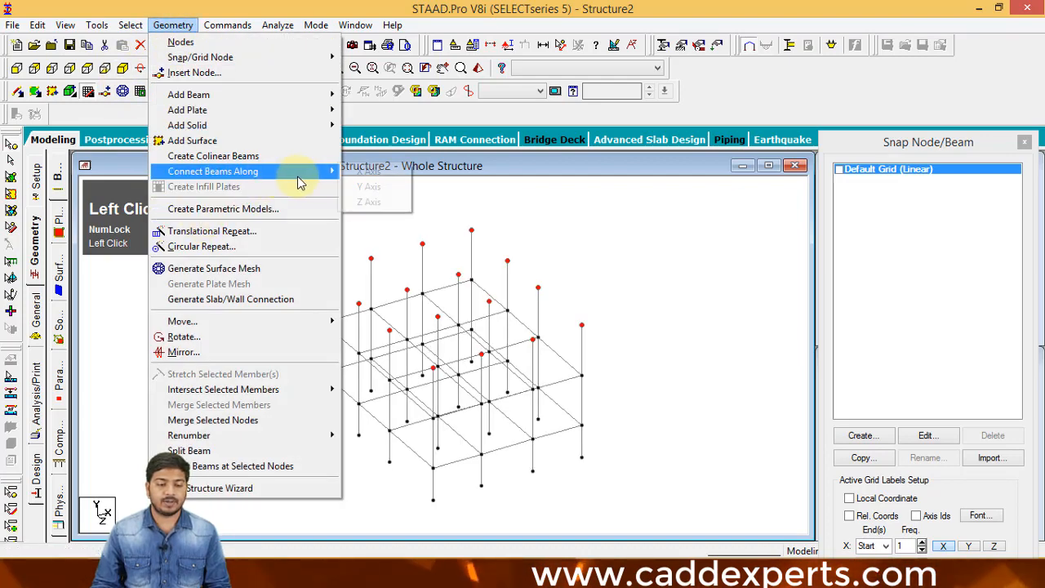
pyautogui.click(371, 186)
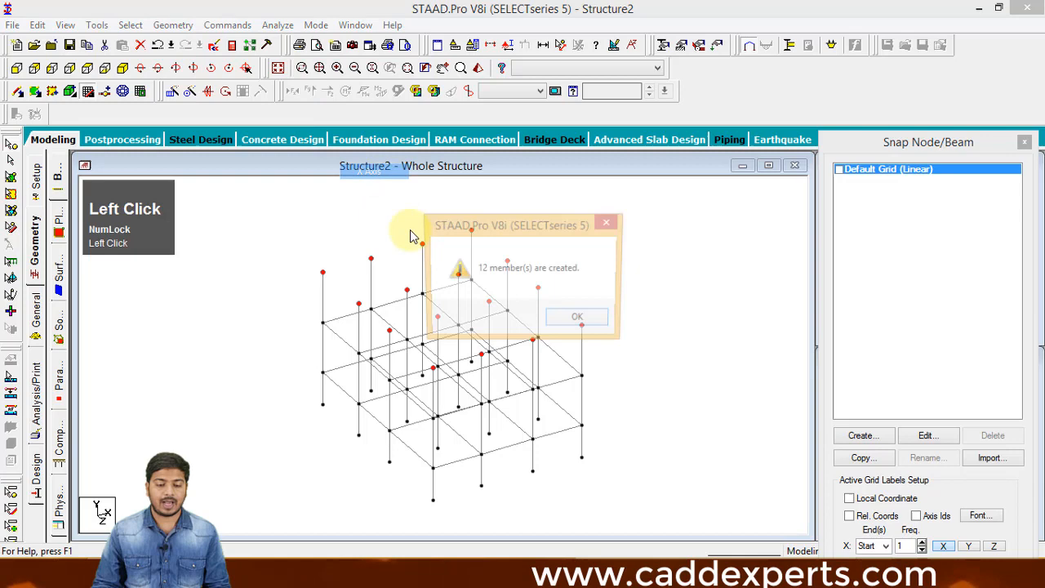
pyautogui.click(555, 319)
# Connect the selected second-storey top nodes with beams along the Z axis.
pyautogui.click(132, 26)
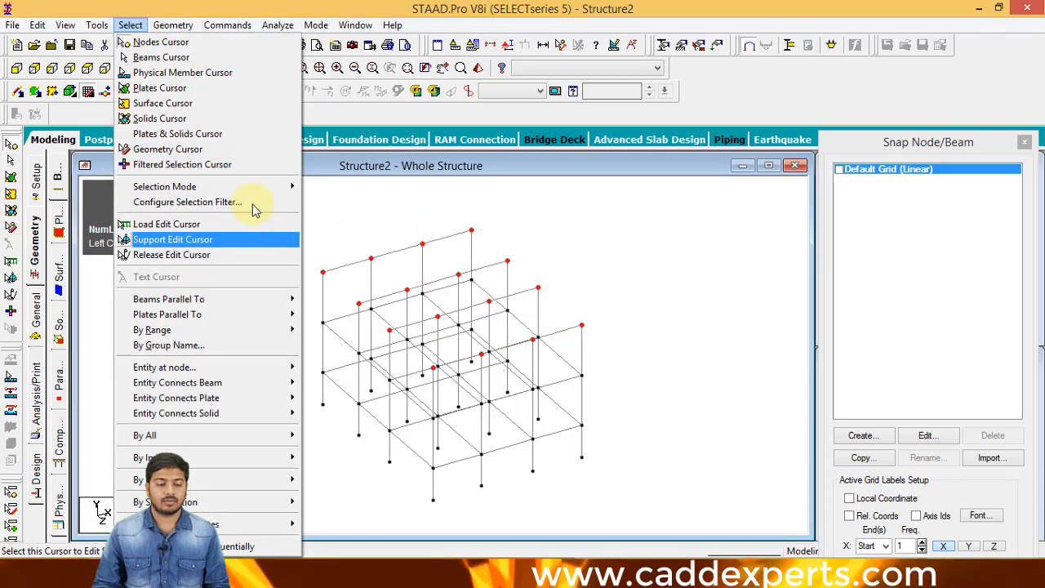
pyautogui.moveTo(172, 25)
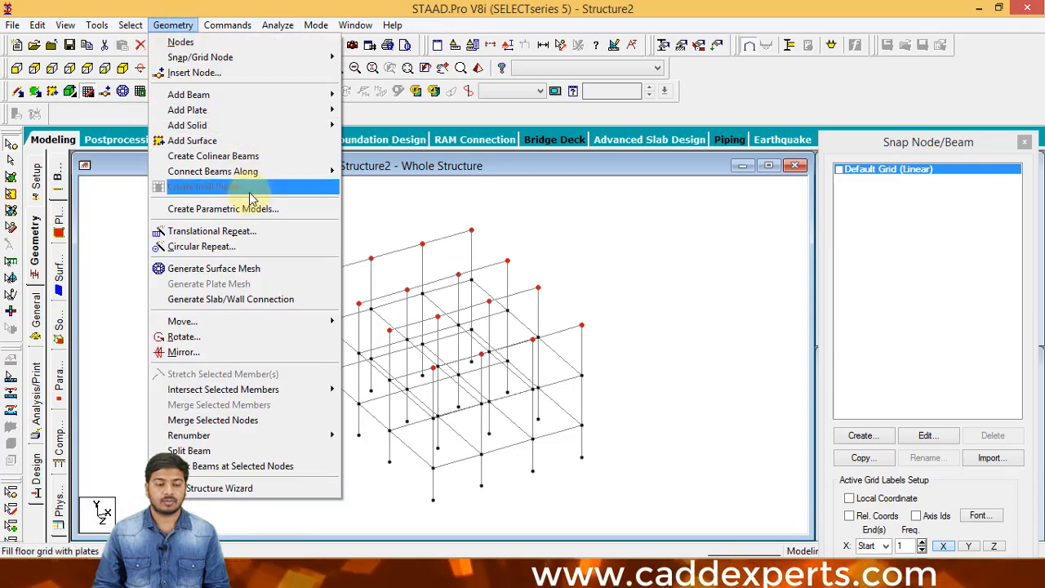
pyautogui.moveTo(302, 172)
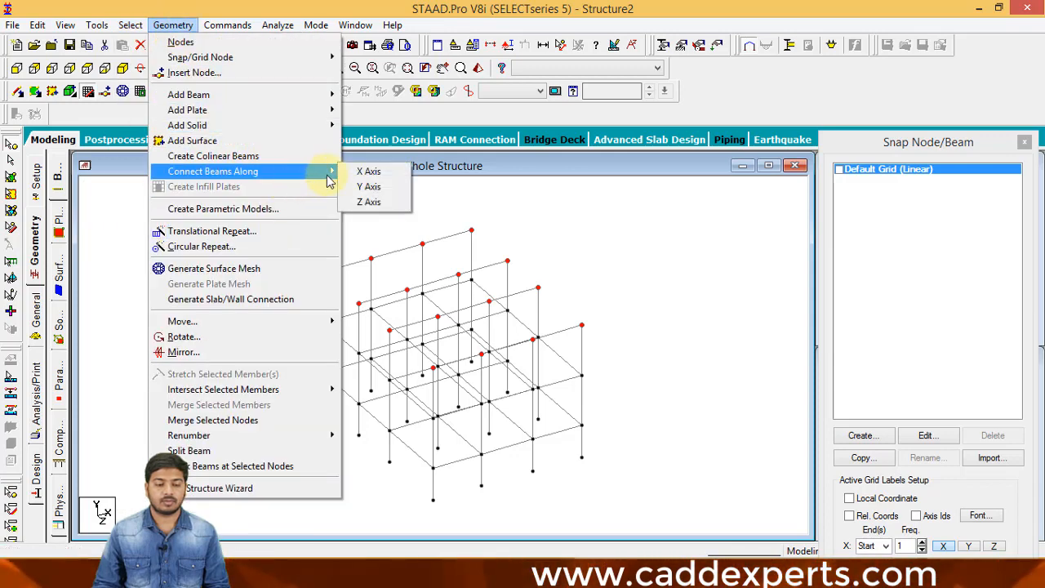
pyautogui.click(372, 188)
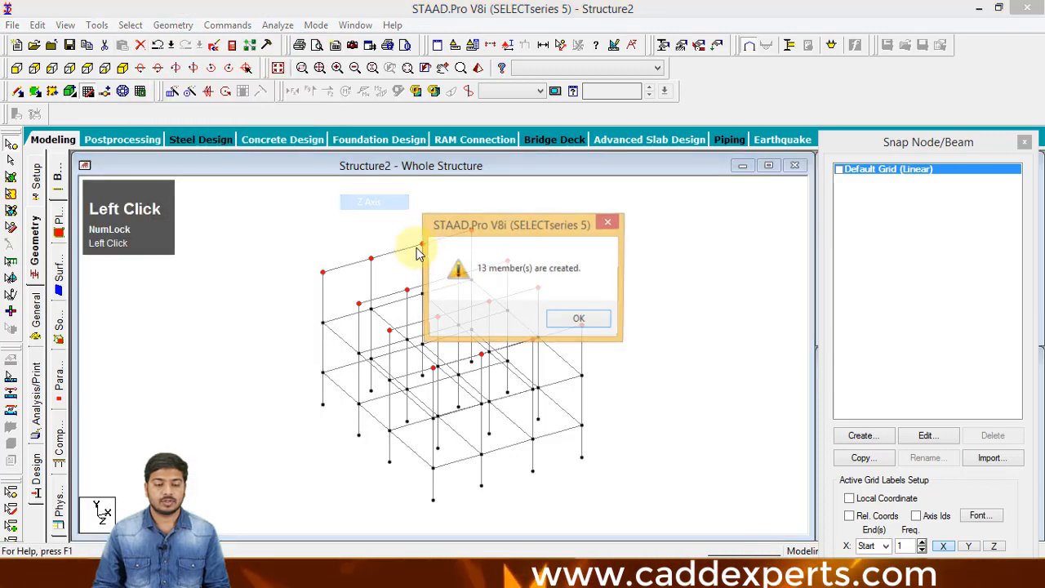
pyautogui.click(580, 320)
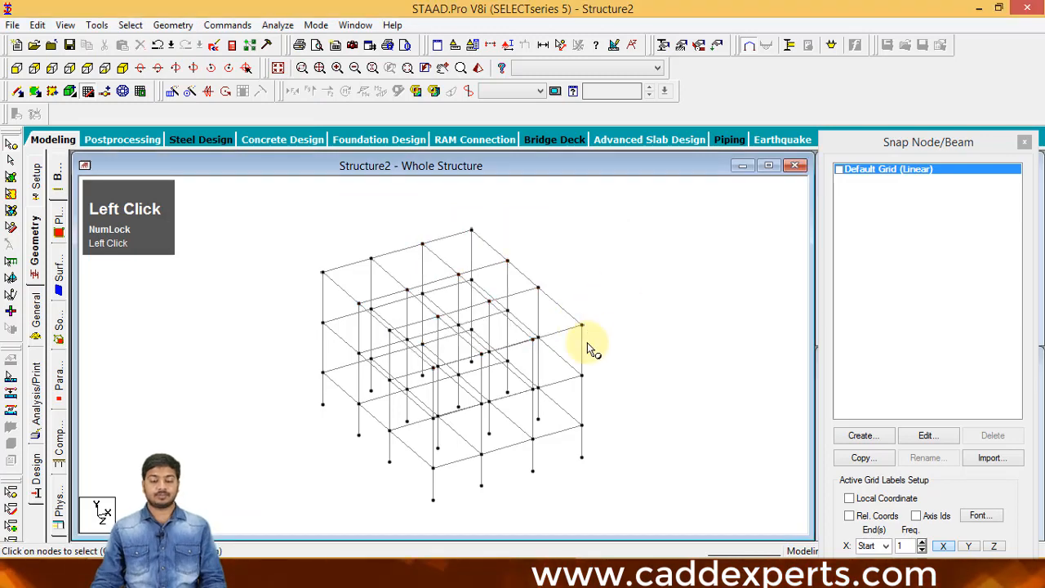
# Look over the two-storey frame in isometric view and close the Snap Node/Beam grid settings.
pyautogui.press('space')
pyautogui.moveTo(580, 436); pyautogui.dragTo(554, 401, button='middle')
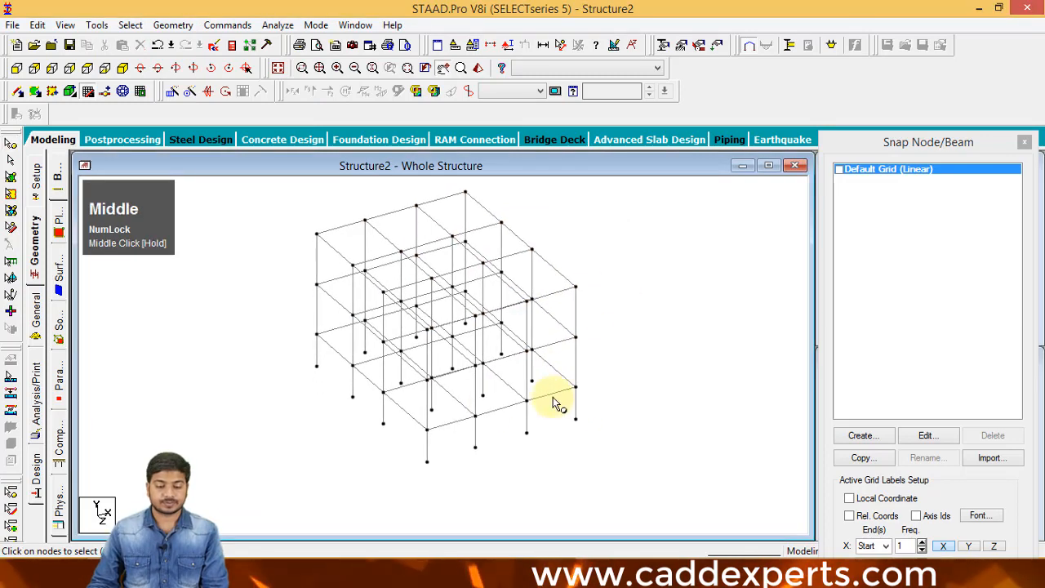
pyautogui.scroll(1, 492, 408)
pyautogui.moveTo(492, 408); pyautogui.dragTo(502, 441, button='middle')
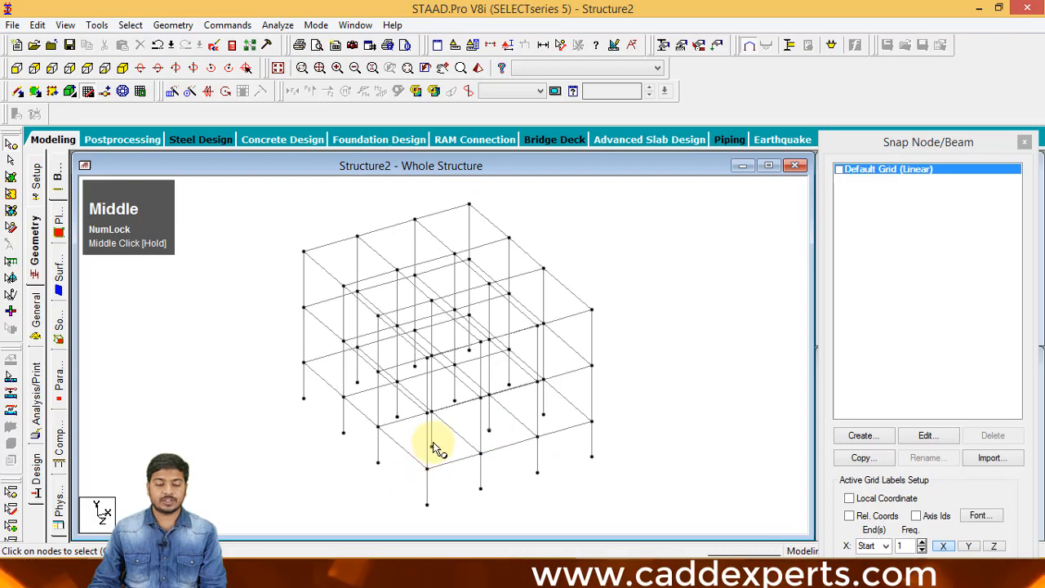
pyautogui.moveTo(421, 432); pyautogui.dragTo(448, 433, button='middle')
pyautogui.scroll(-1, 436, 420)
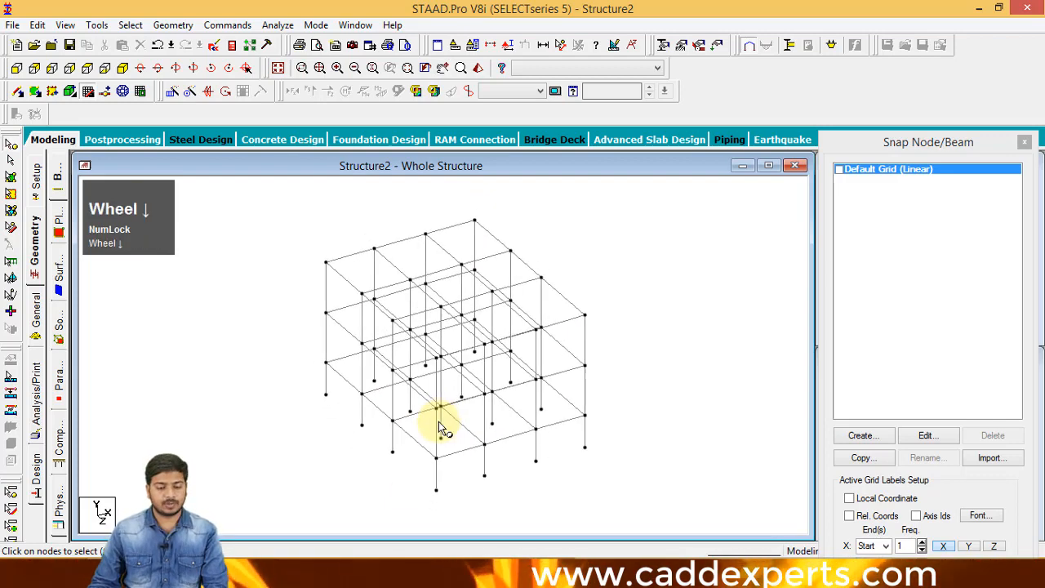
pyautogui.middleClick(438, 424)
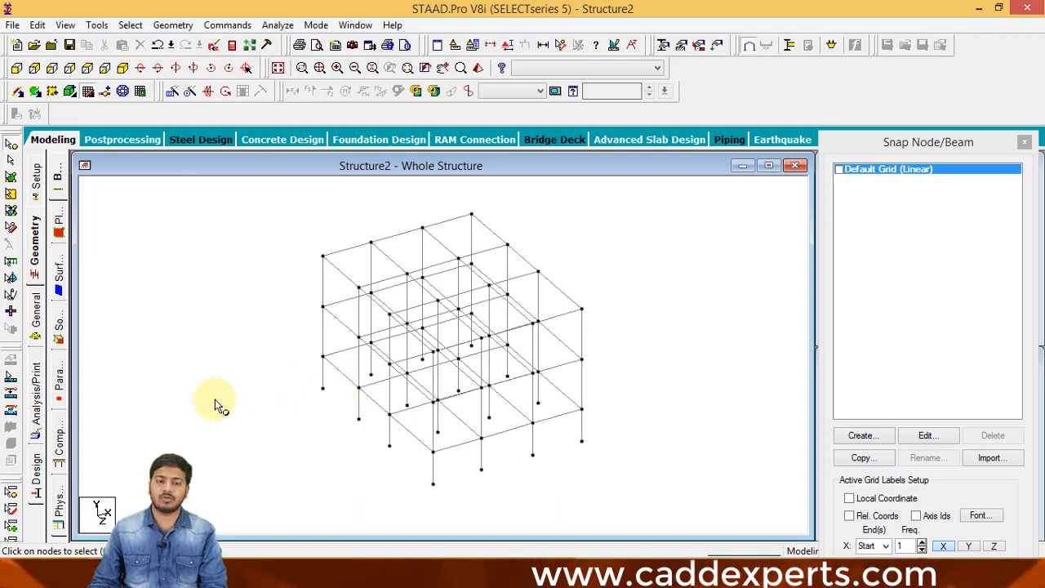
pyautogui.moveTo(242, 419); pyautogui.dragTo(287, 427, button='middle')
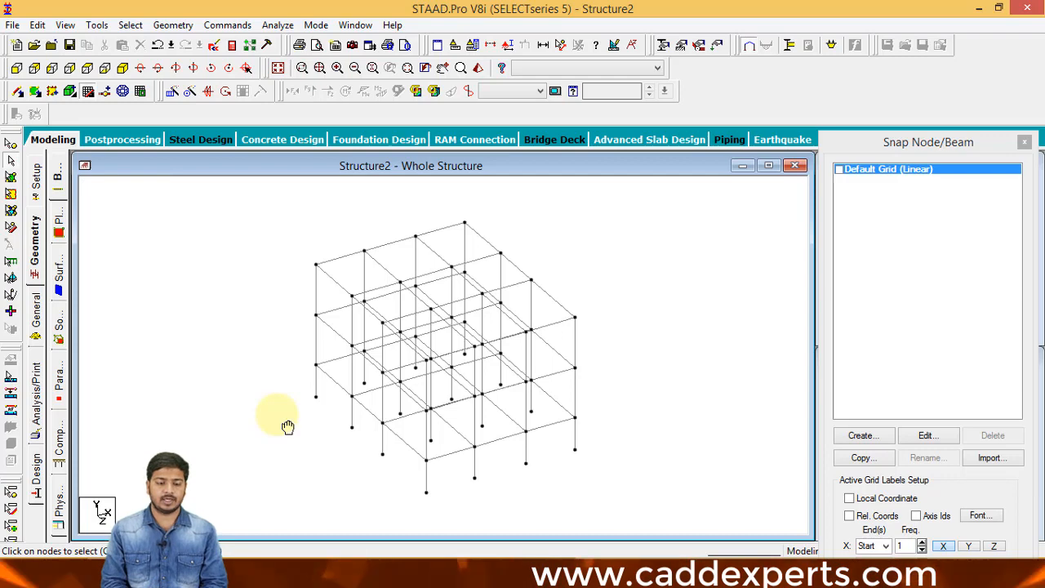
pyautogui.click(31, 259)
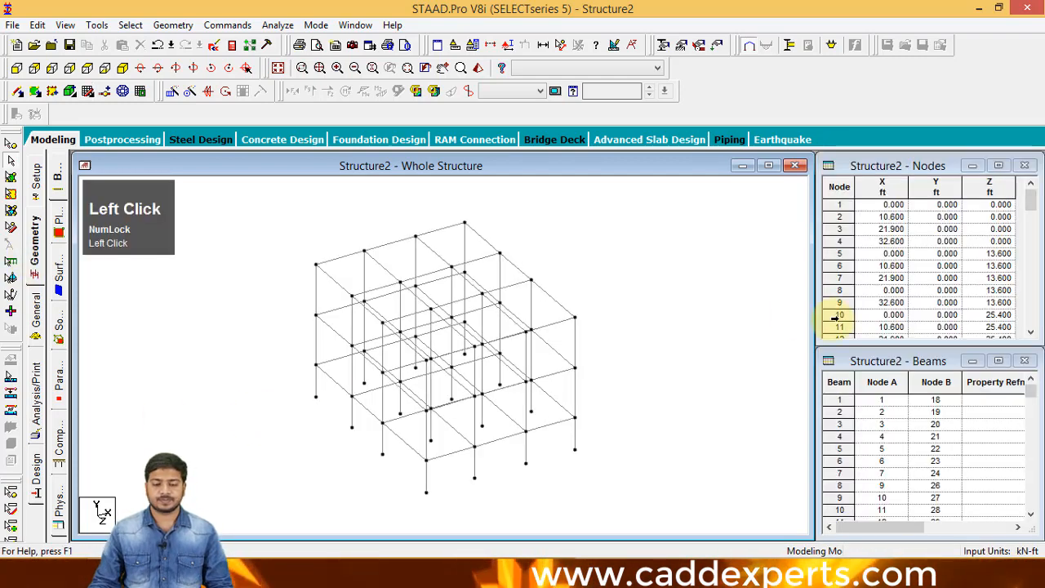
pyautogui.middleClick(220, 327)
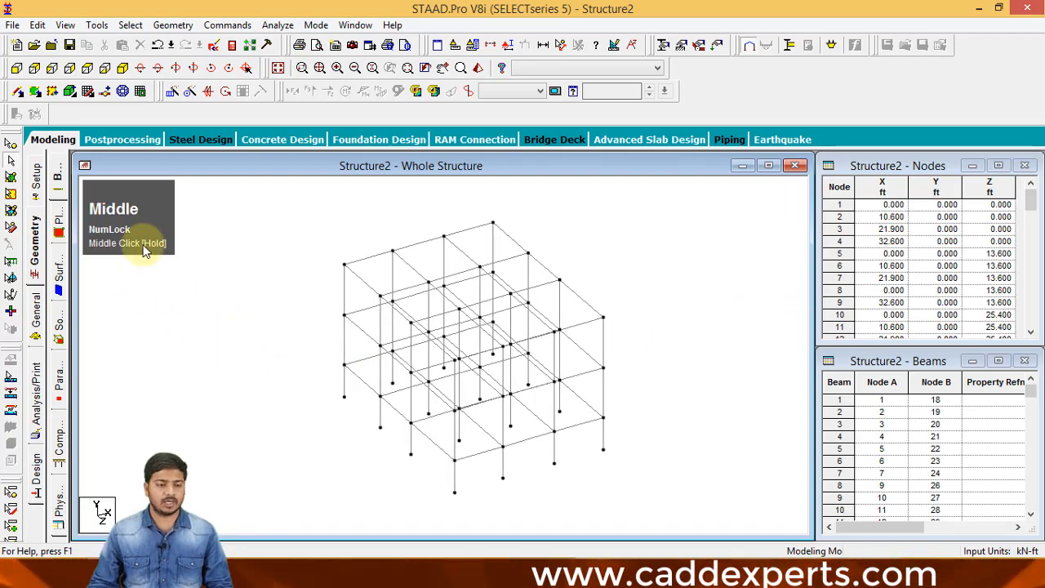
# Select all the top-level nodes and extend them into third-storey columns with a one-step 11 ft Translational Repeat in Y, with Link Steps enabled.
pyautogui.click(16, 68)
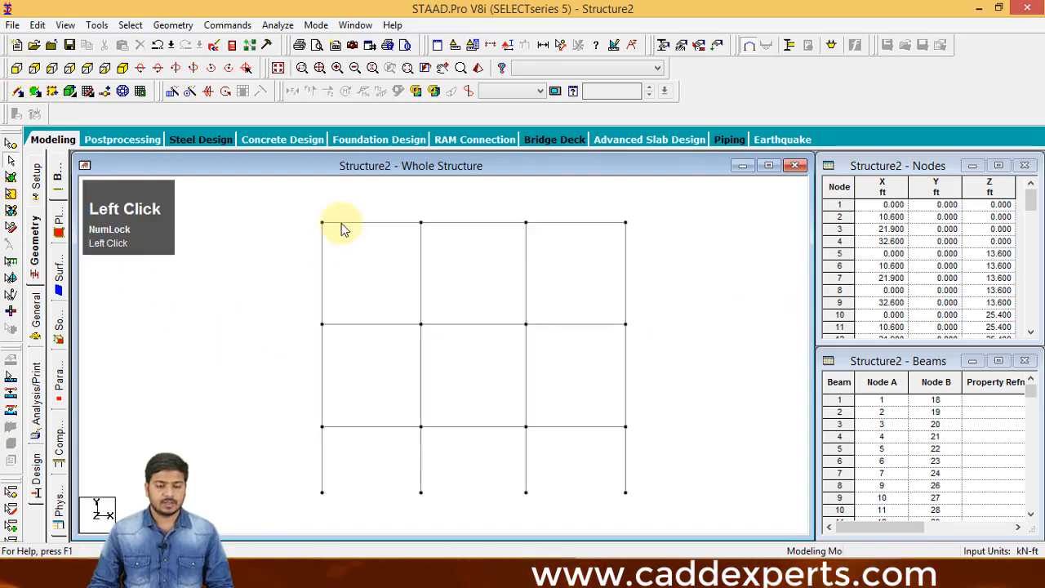
pyautogui.moveTo(330, 227); pyautogui.dragTo(646, 240)
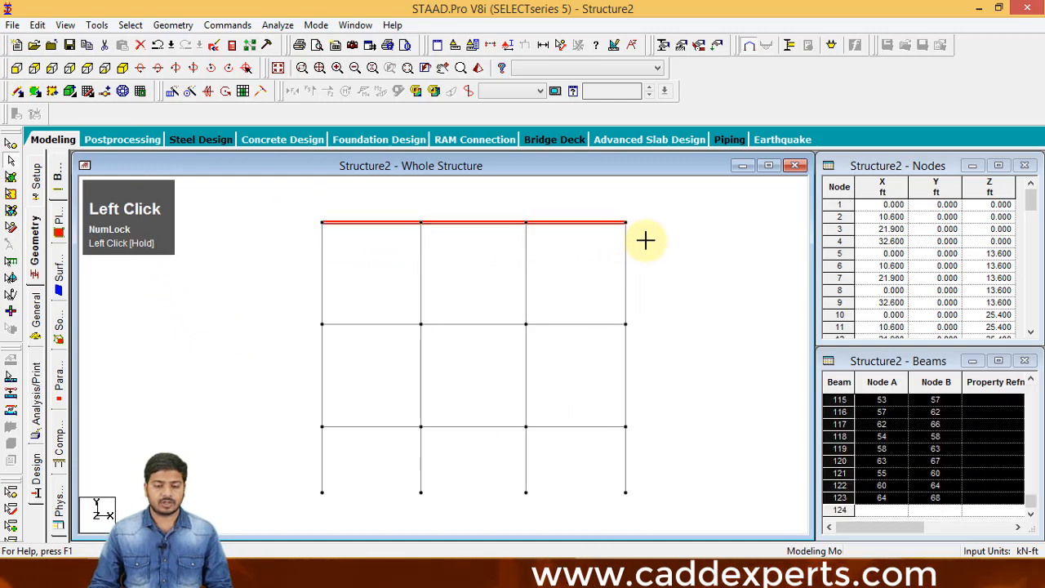
pyautogui.click(293, 241)
pyautogui.click(11, 147)
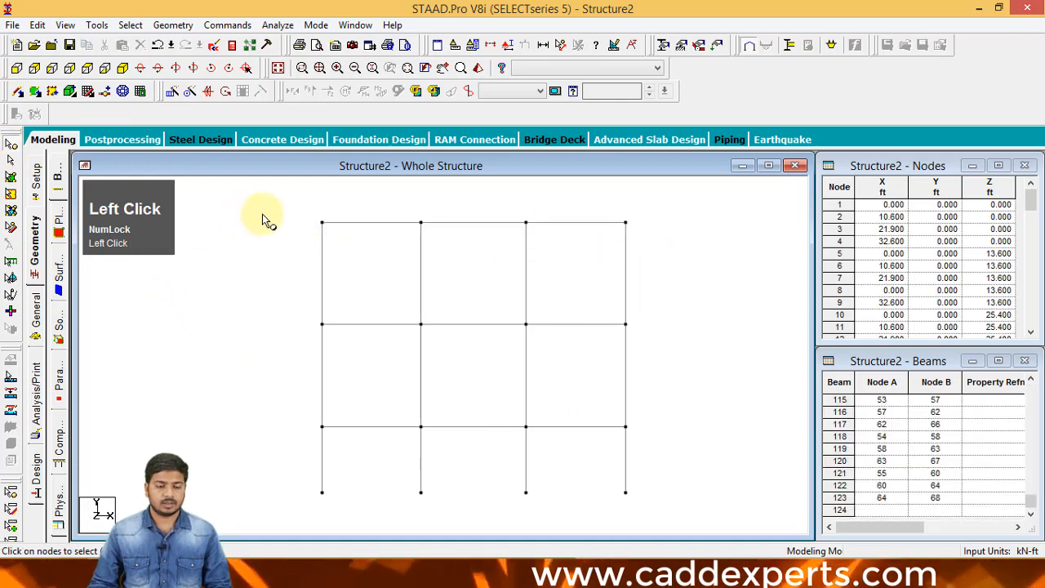
pyautogui.moveTo(310, 210); pyautogui.dragTo(658, 230)
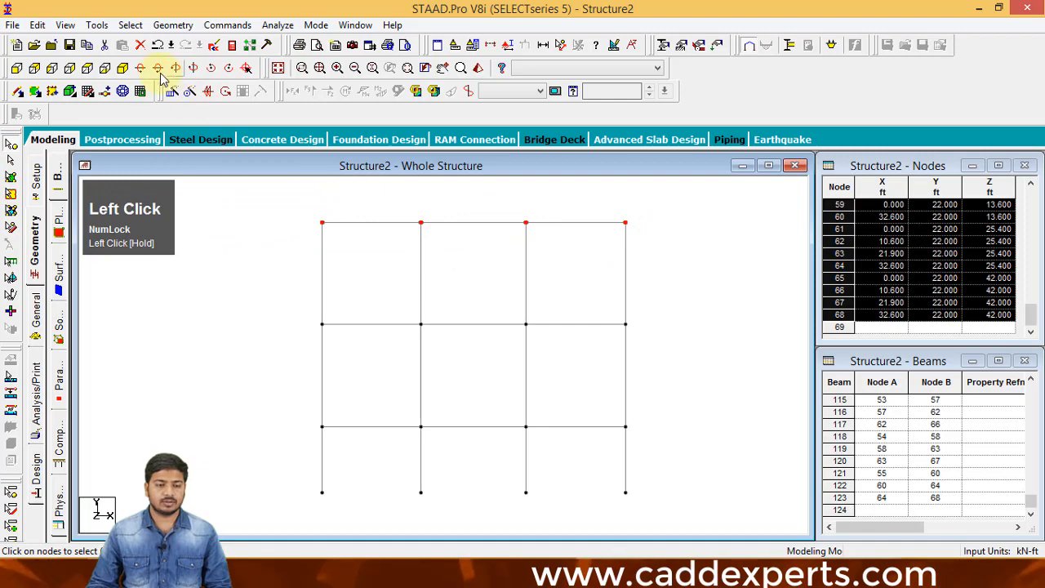
pyautogui.click(123, 68)
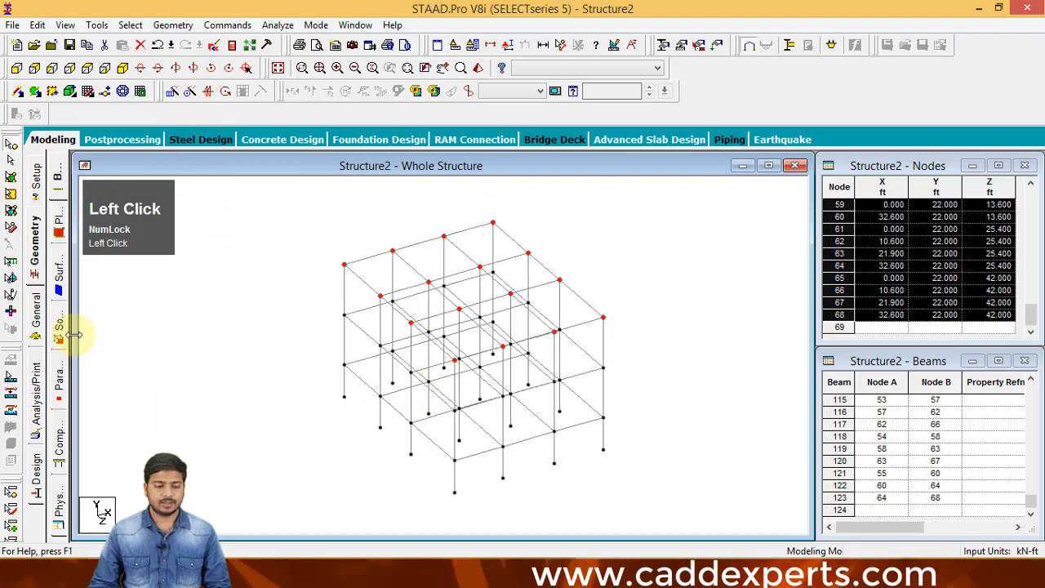
pyautogui.click(172, 90)
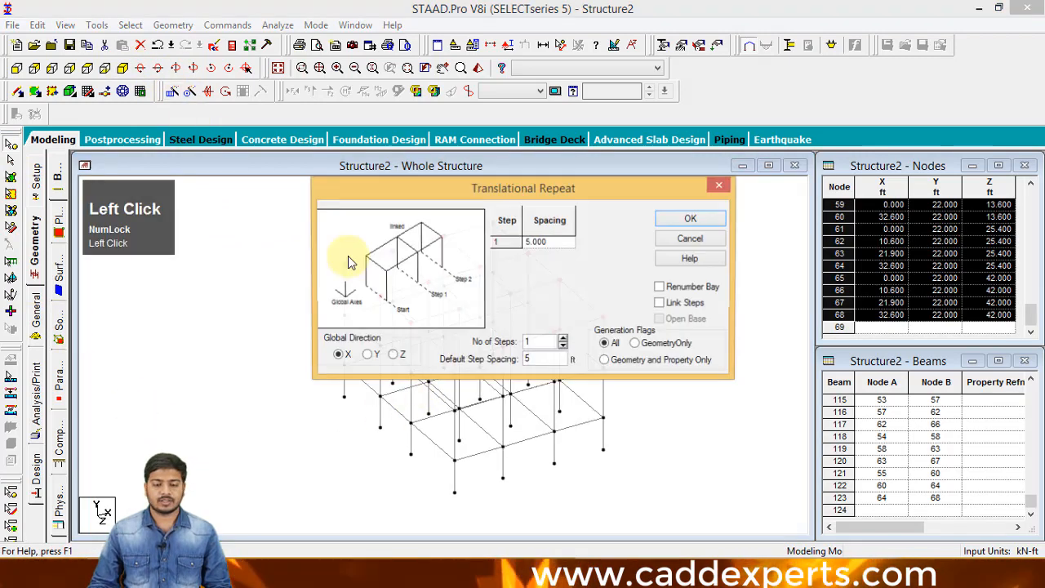
pyautogui.click(368, 355)
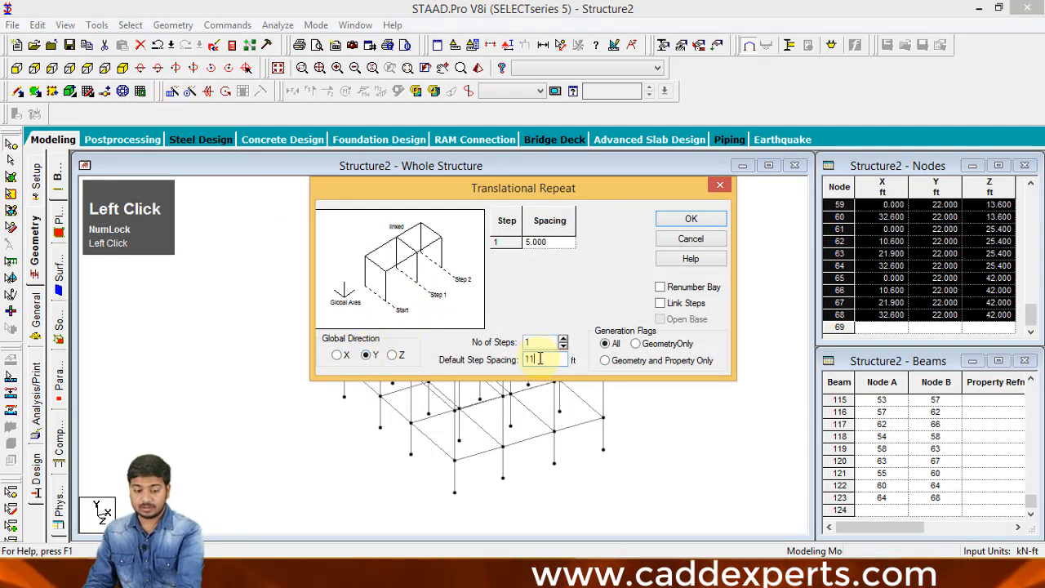
pyautogui.click(668, 306)
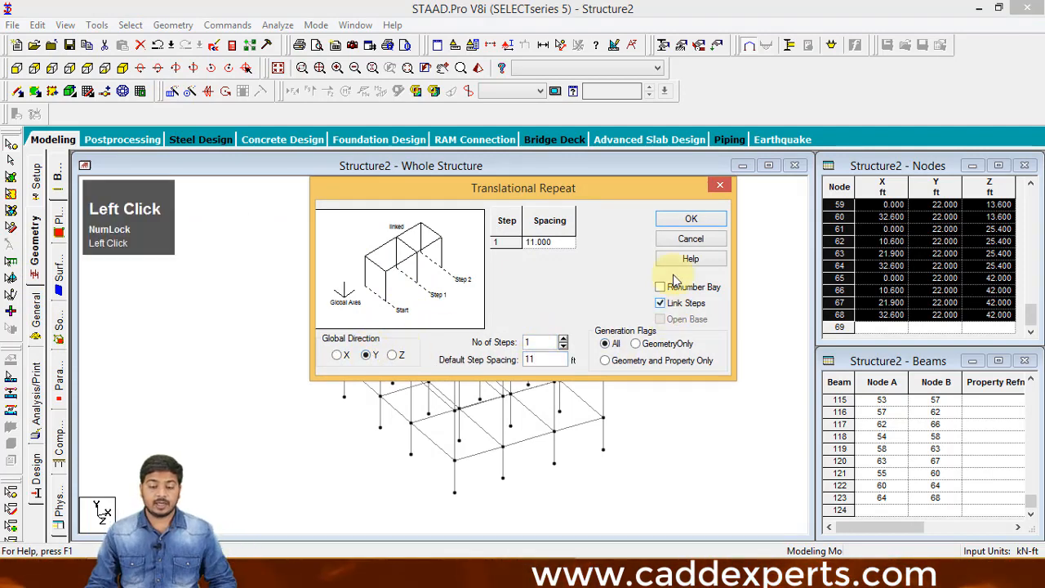
pyautogui.click(692, 221)
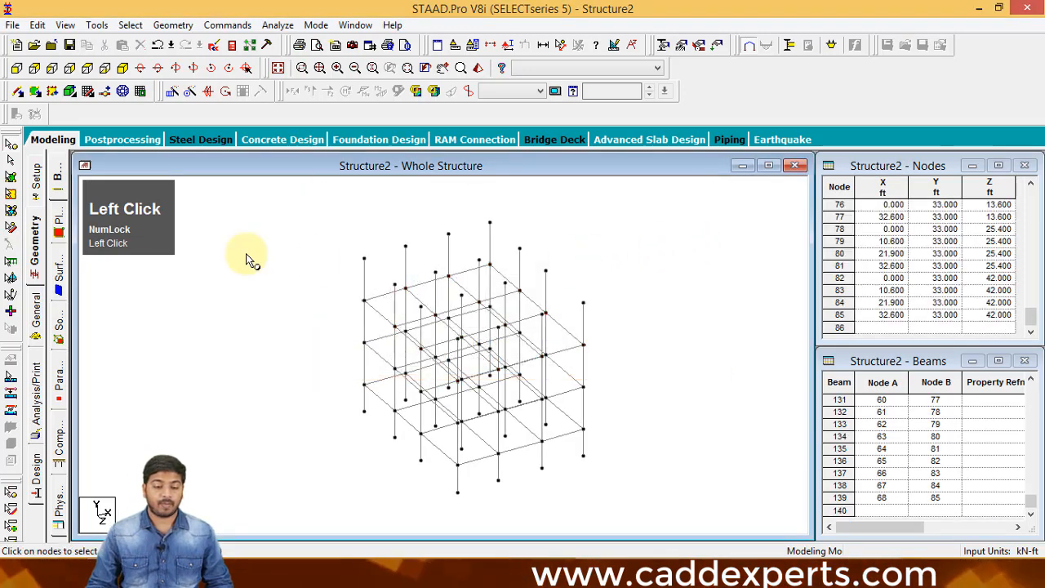
# Select all the nodes at the tops of the third-storey columns and connect them with beams along the X axis.
pyautogui.click(17, 69)
pyautogui.moveTo(343, 205); pyautogui.dragTo(604, 231)
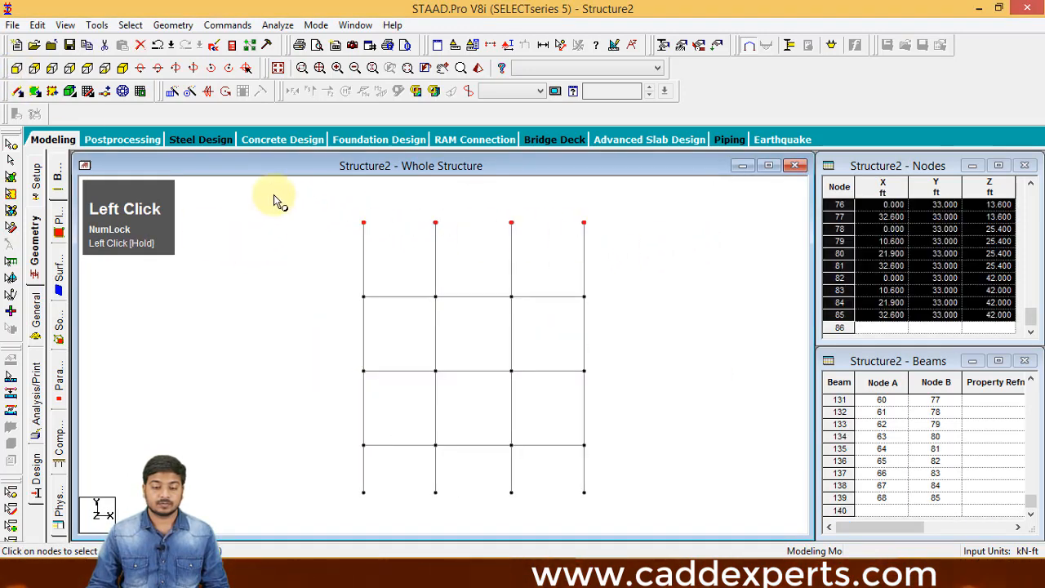
pyautogui.click(123, 69)
pyautogui.click(173, 24)
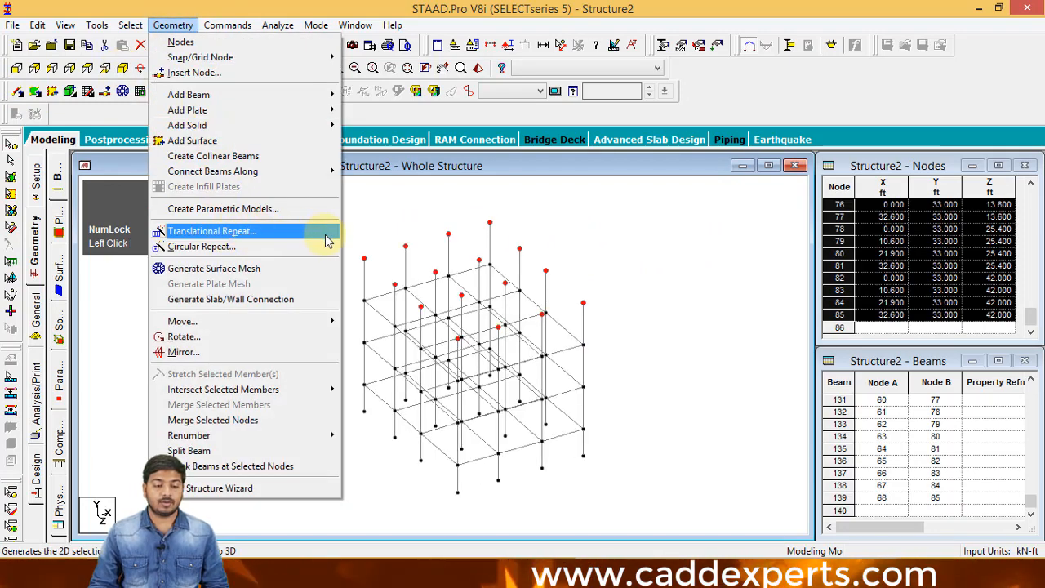
pyautogui.moveTo(282, 170)
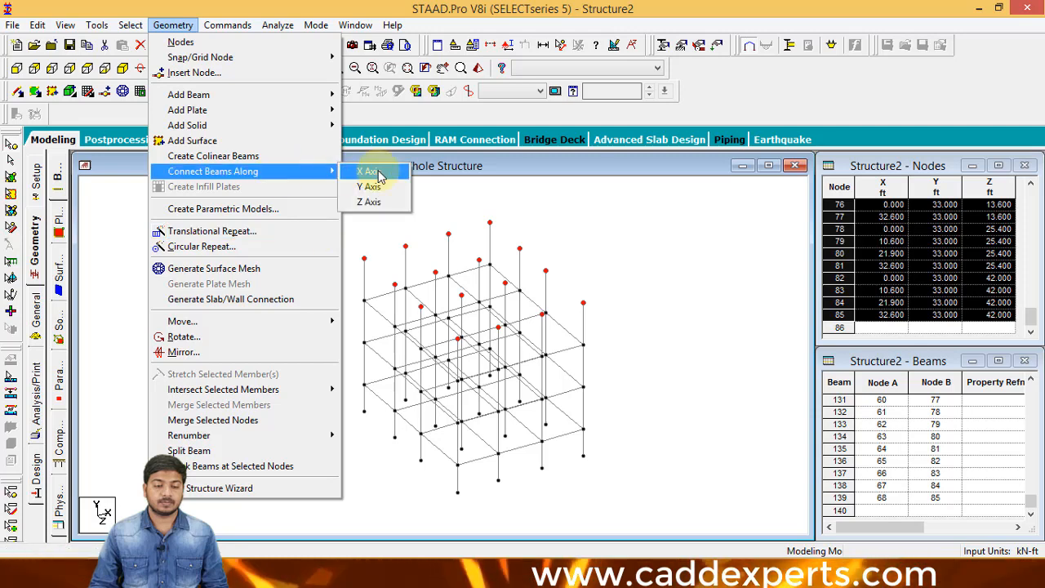
pyautogui.click(380, 175)
pyautogui.click(561, 321)
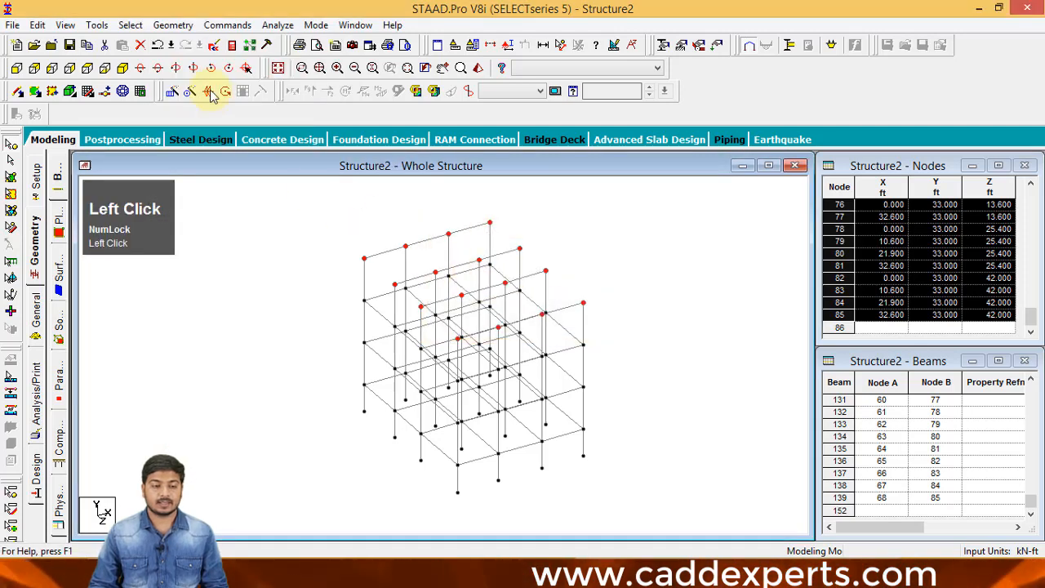
# Connect the selected third-storey top nodes with beams along the Z axis.
pyautogui.click(175, 26)
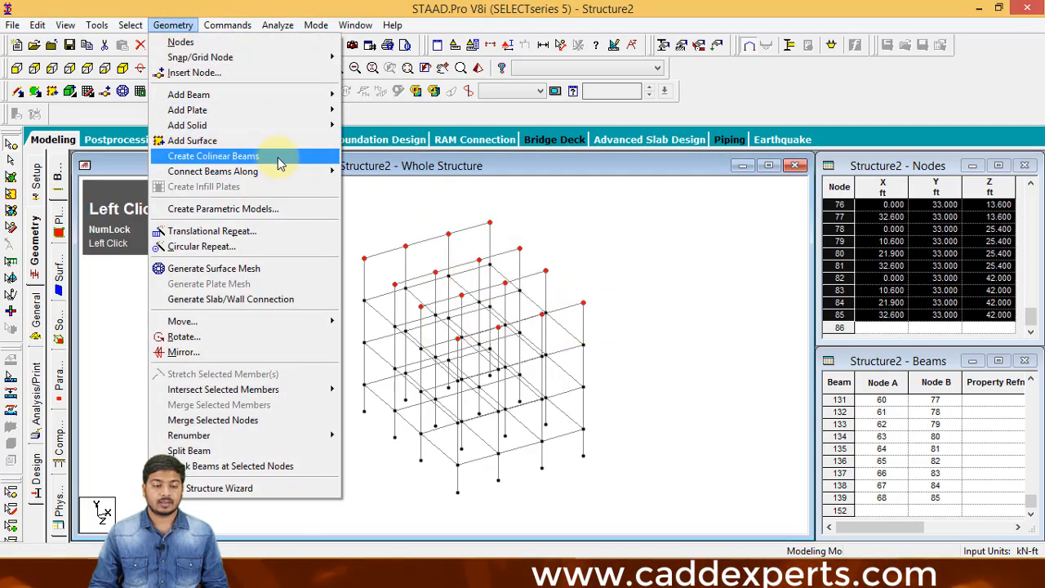
pyautogui.moveTo(293, 171)
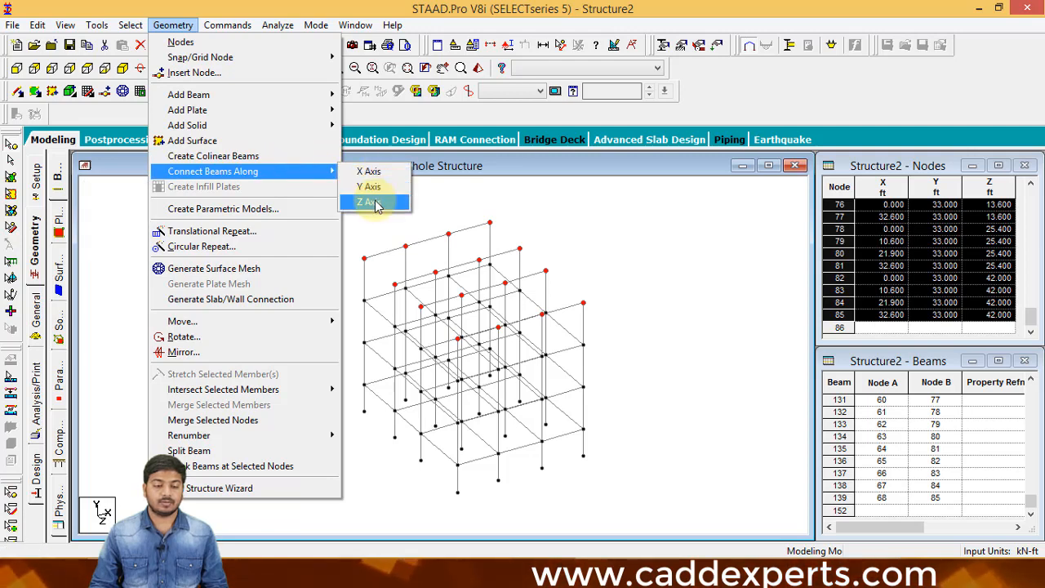
pyautogui.click(375, 202)
pyautogui.click(578, 319)
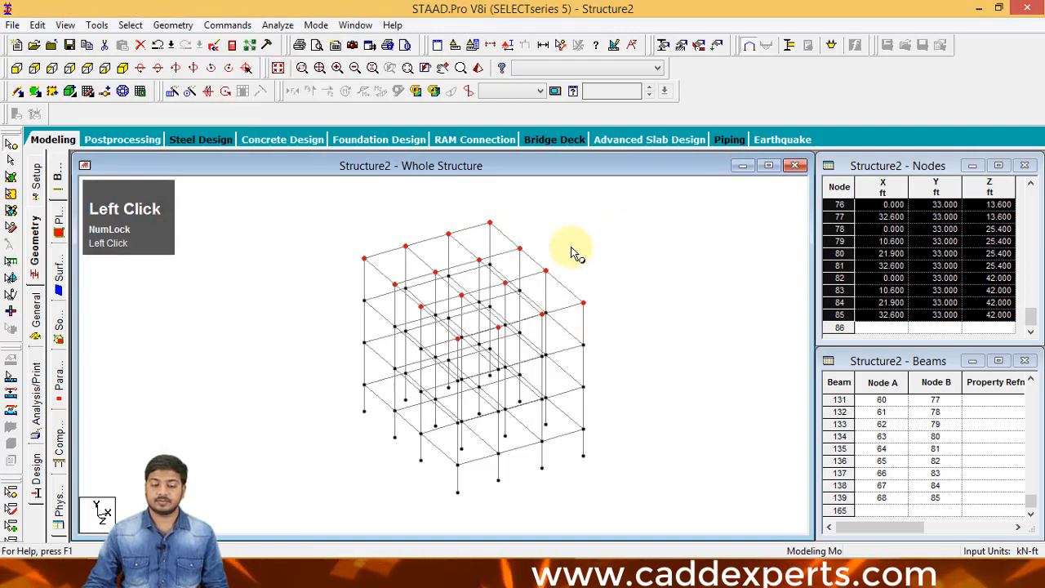
# Look over the three-storey frame in front view and in isometric view.
pyautogui.click(27, 71)
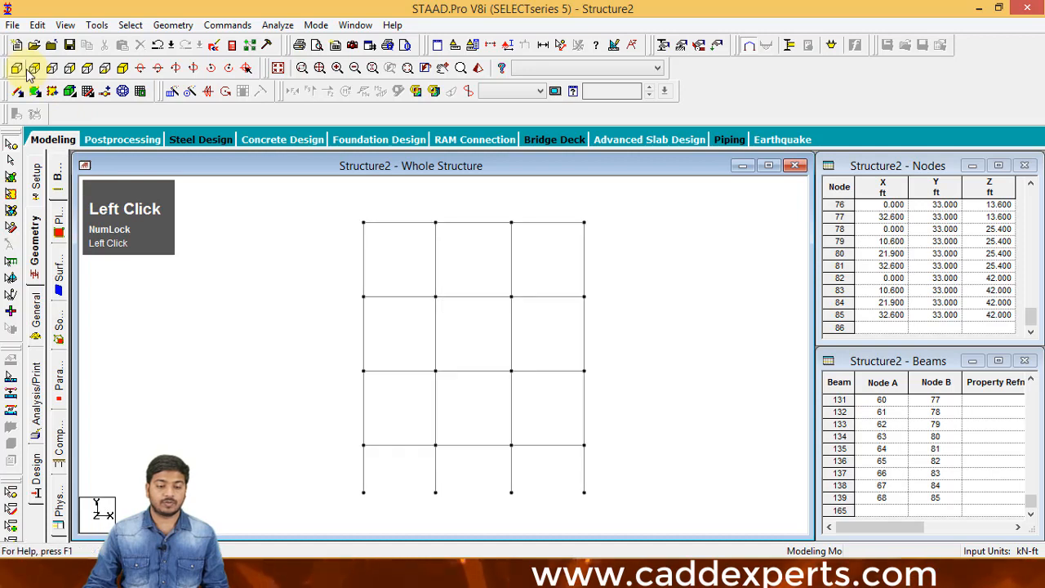
pyautogui.click(122, 69)
pyautogui.moveTo(385, 310); pyautogui.dragTo(377, 367, button='middle')
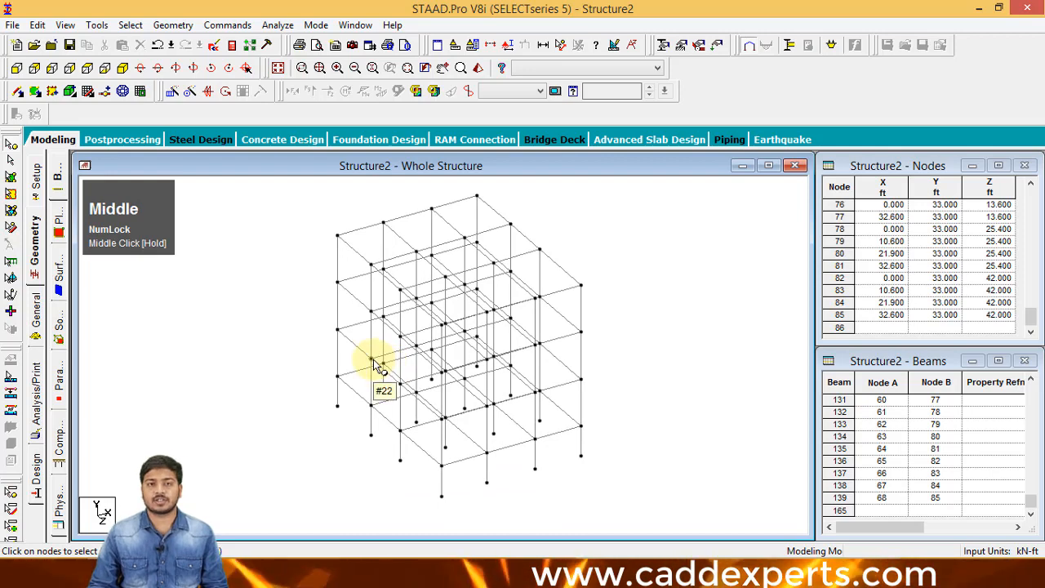
pyautogui.moveTo(373, 361); pyautogui.dragTo(376, 386, button='middle')
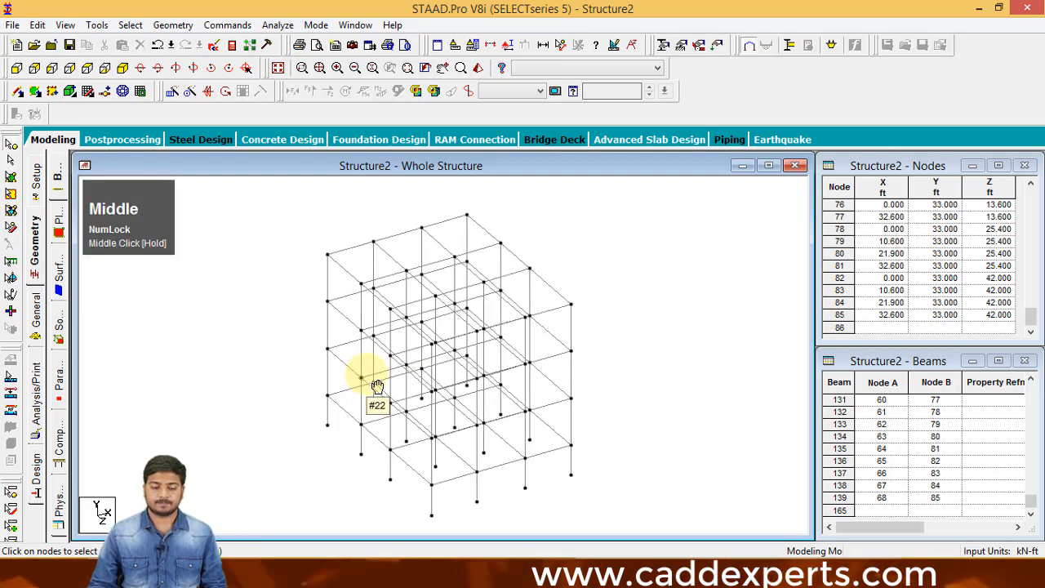
pyautogui.scroll(-2, 374, 384)
pyautogui.moveTo(369, 380); pyautogui.dragTo(441, 364, button='middle')
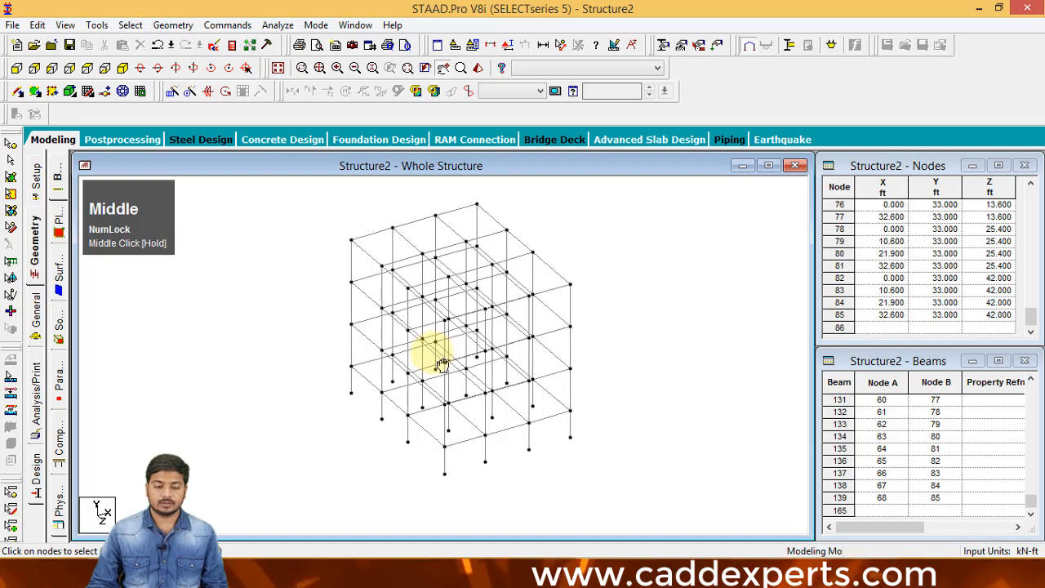
# Define a rectangular concrete section with YD 1.3 ft and ZD 0.9 ft and add it to the structure's properties.
pyautogui.click(35, 311)
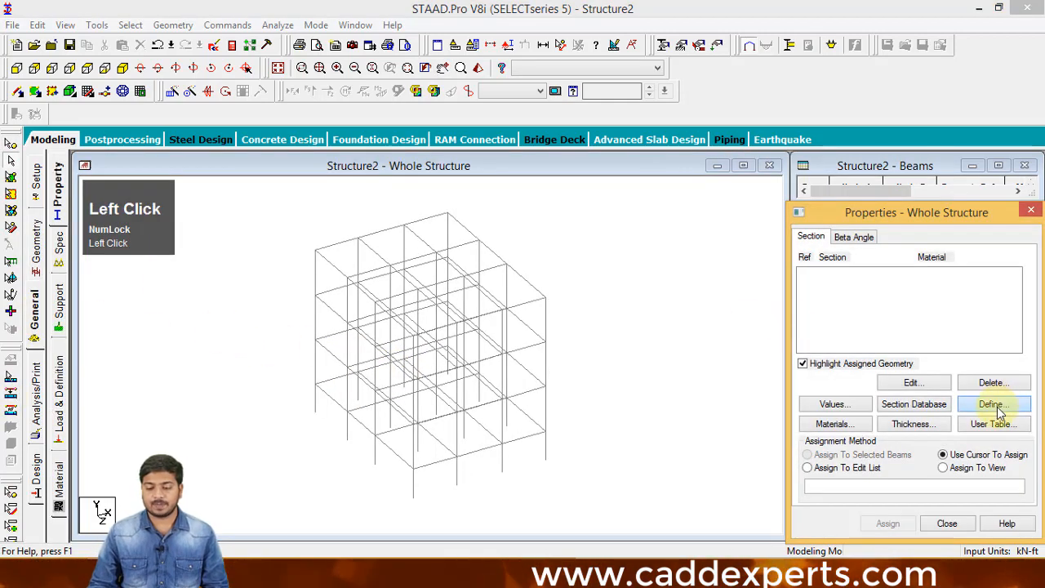
pyautogui.click(992, 404)
pyautogui.click(305, 164)
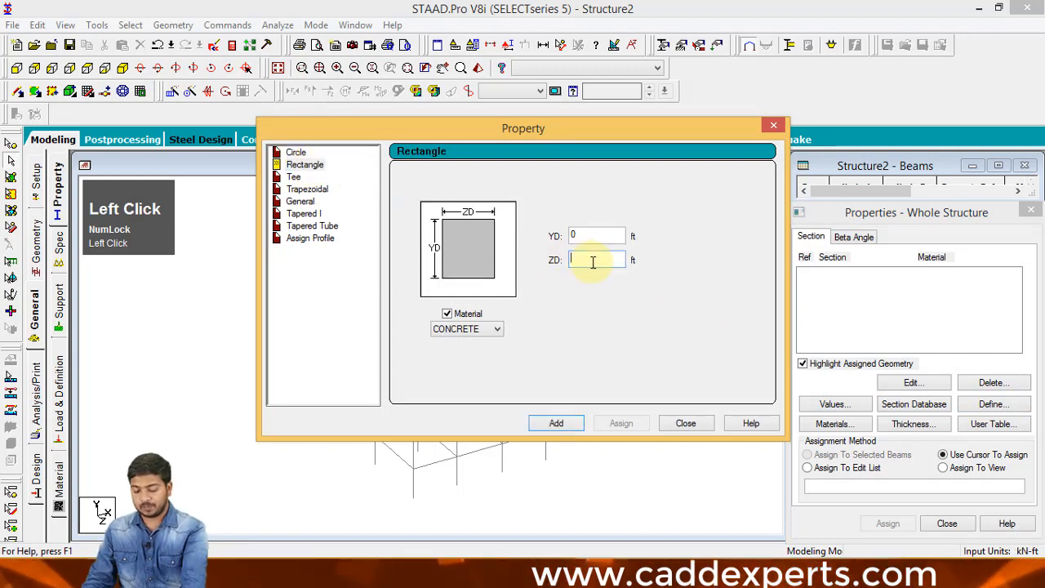
pyautogui.write('.9')
pyautogui.click(591, 236)
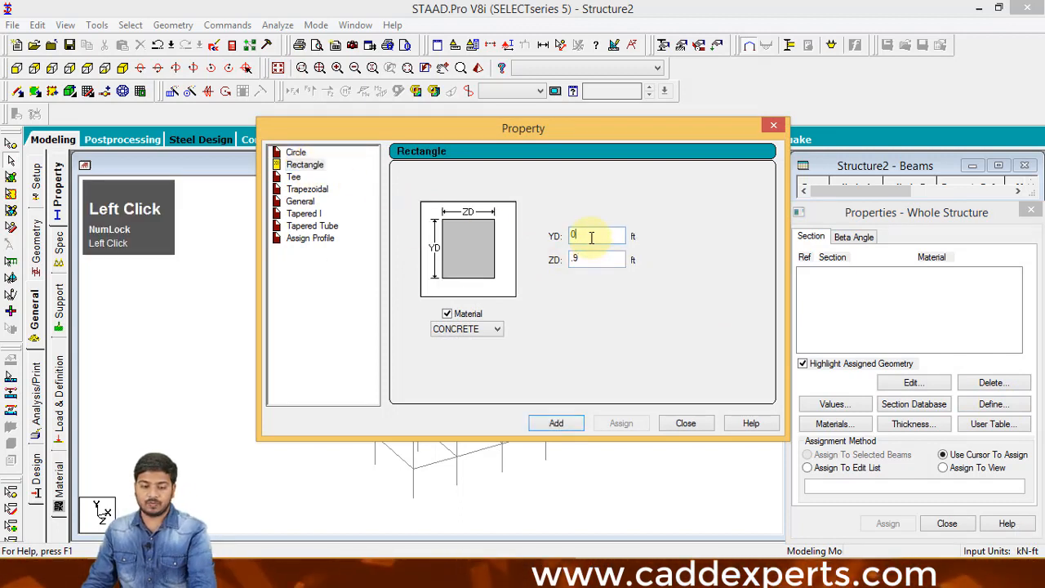
pyautogui.press('BackSpace')
pyautogui.write('1')
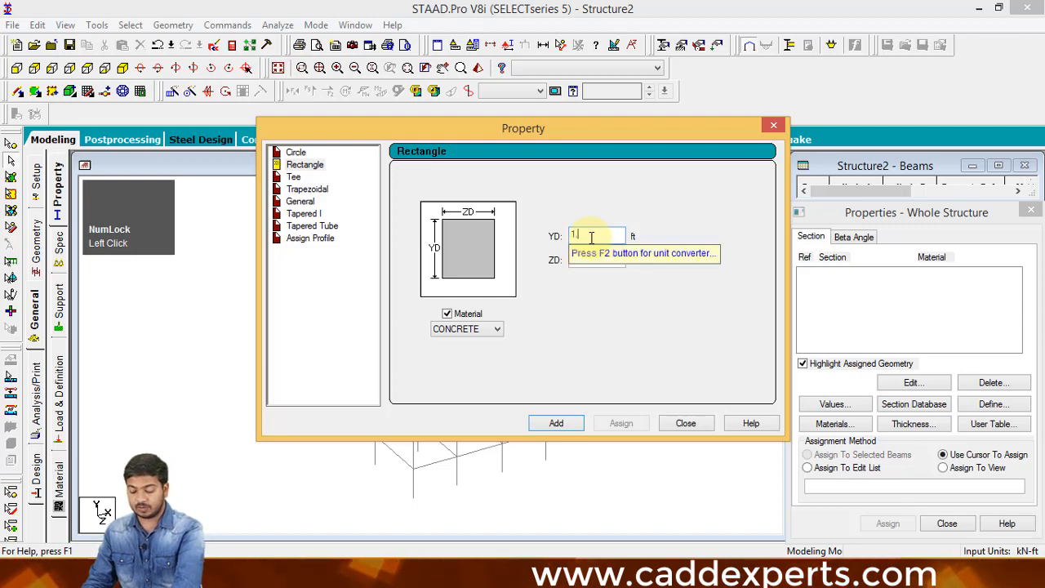
pyautogui.write('.3')
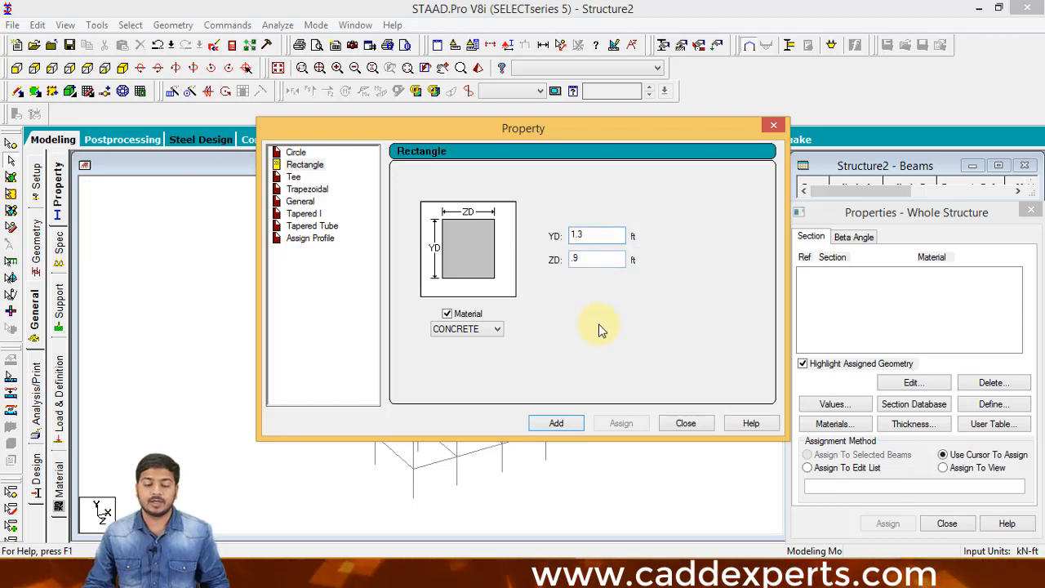
pyautogui.click(544, 425)
pyautogui.click(687, 422)
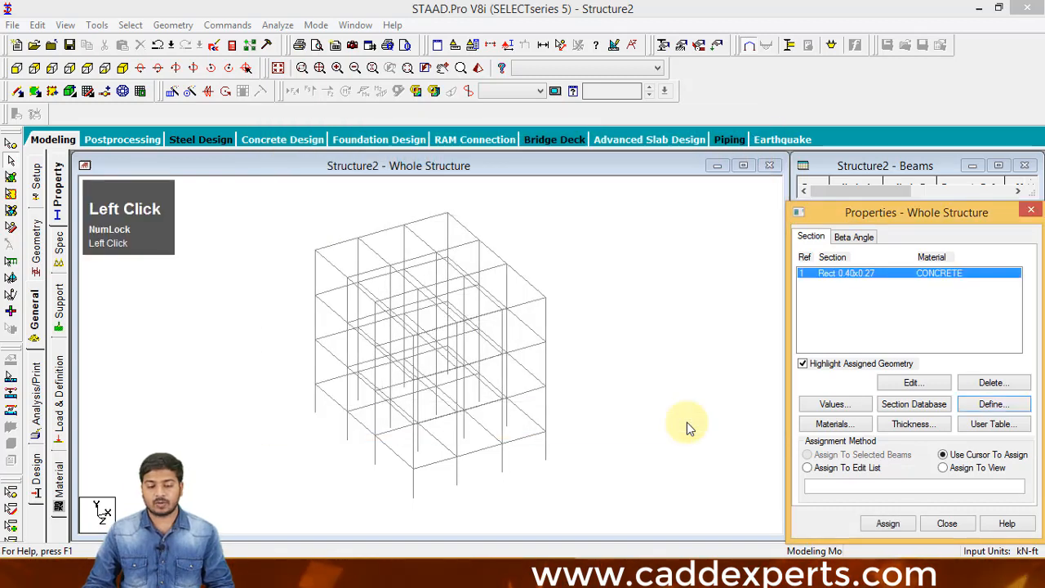
# Define a second rectangular concrete section with YD 1 ft and ZD 0.9 ft and add it to the properties.
pyautogui.click(989, 405)
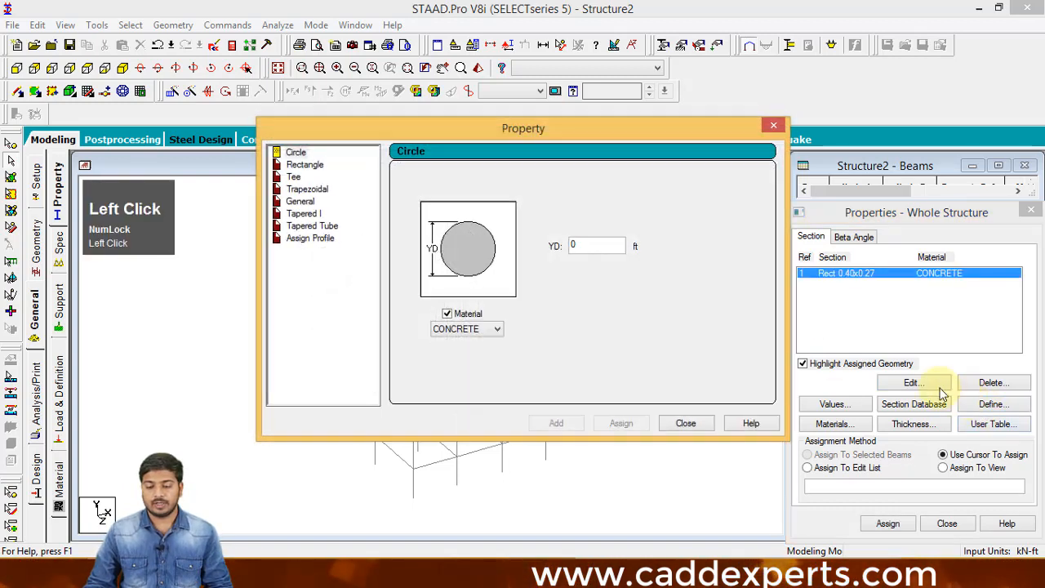
pyautogui.click(590, 248)
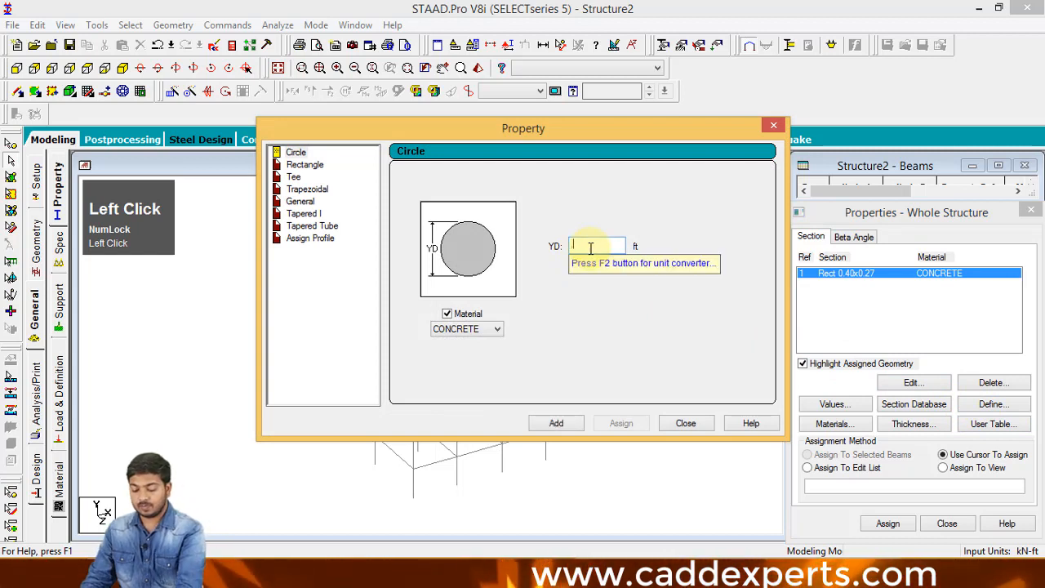
pyautogui.click(310, 165)
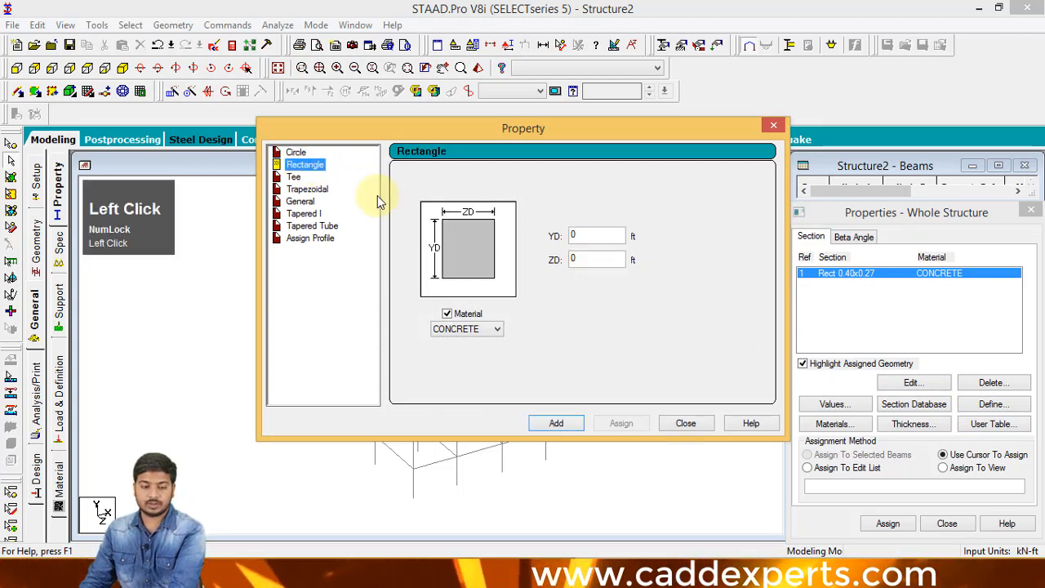
pyautogui.click(596, 262)
pyautogui.press('BackSpace')
pyautogui.write('9')
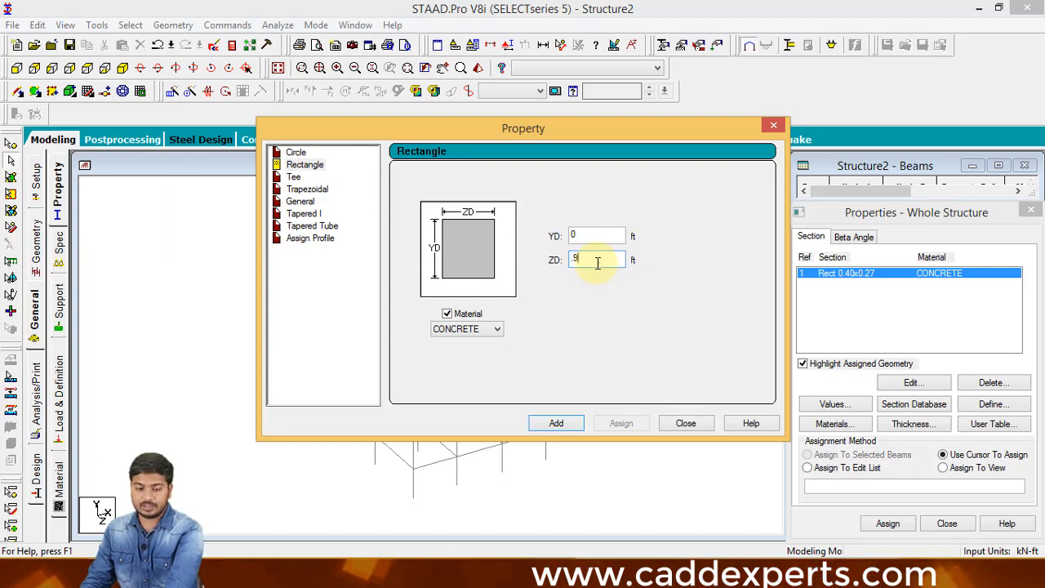
pyautogui.click(581, 235)
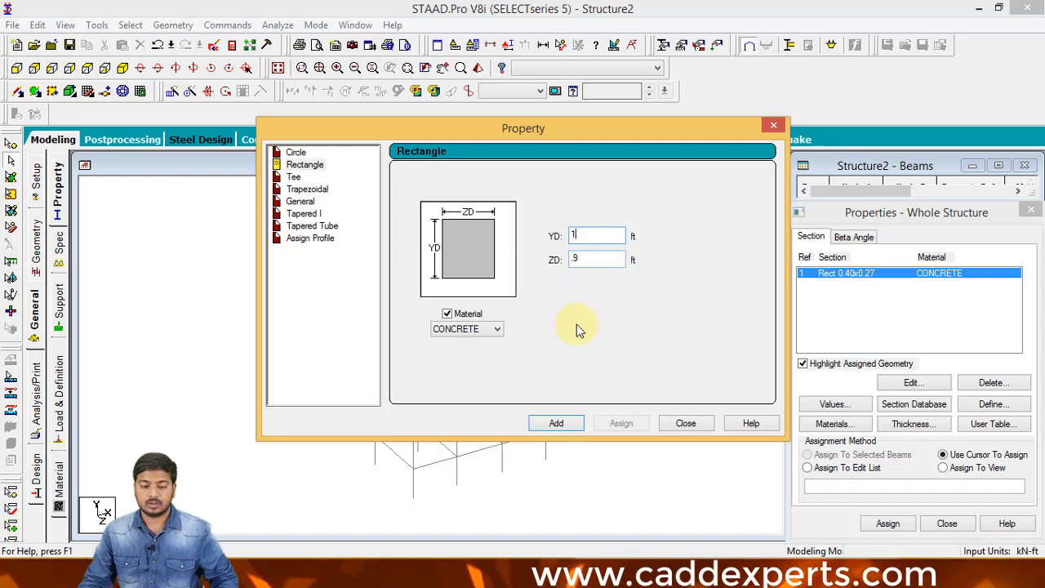
pyautogui.click(580, 425)
pyautogui.click(694, 424)
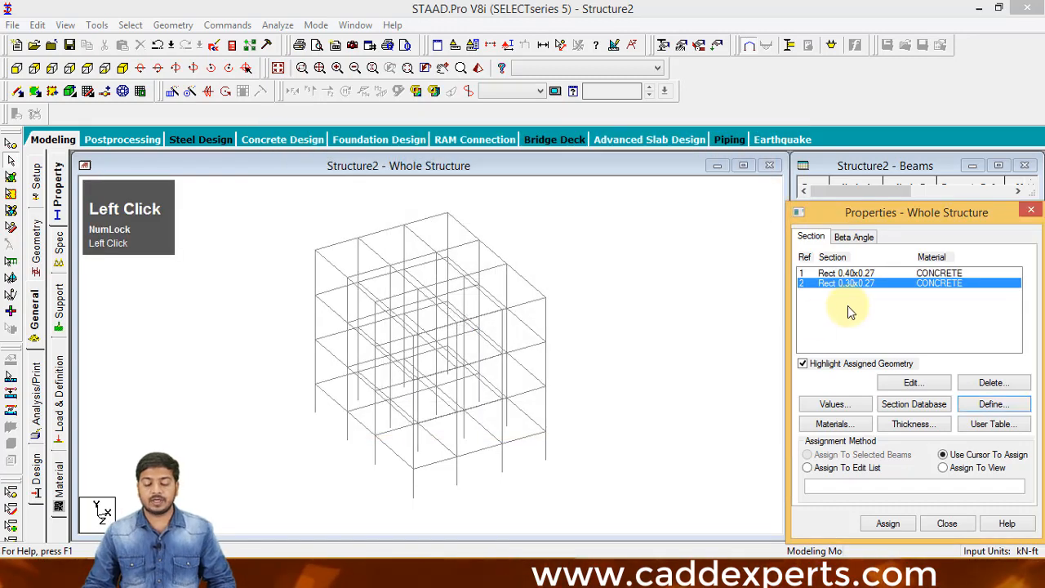
# Assign the Rect 0.40x0.27 section to all columns by selecting the beams parallel to Y.
pyautogui.click(849, 273)
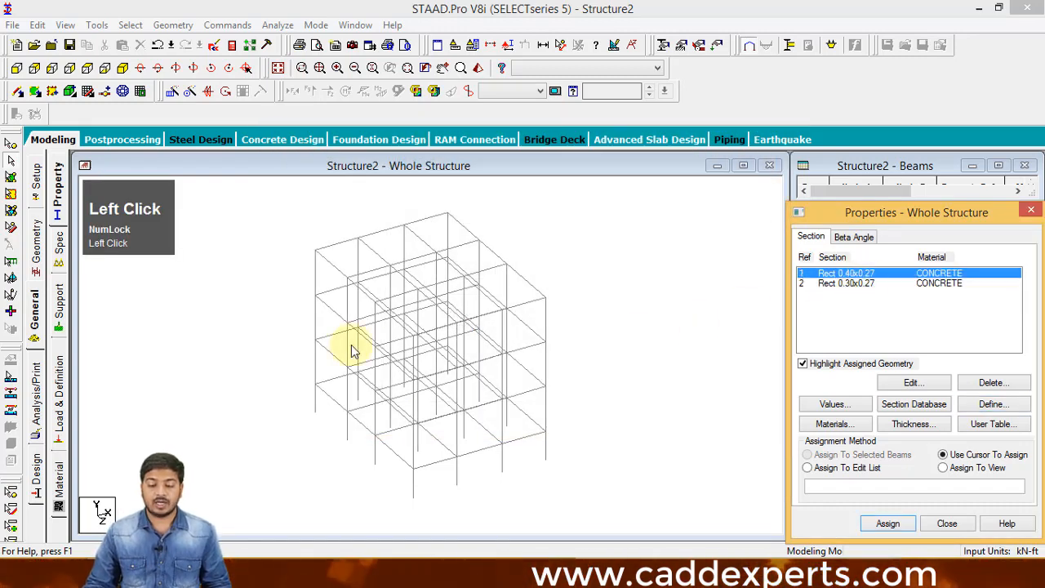
pyautogui.click(131, 25)
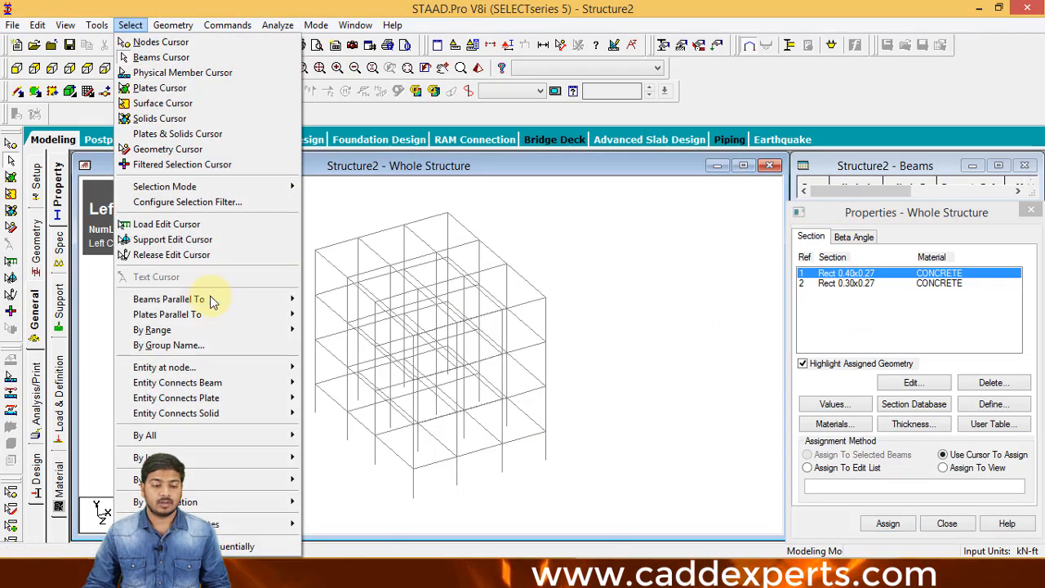
pyautogui.moveTo(284, 299)
pyautogui.click(326, 314)
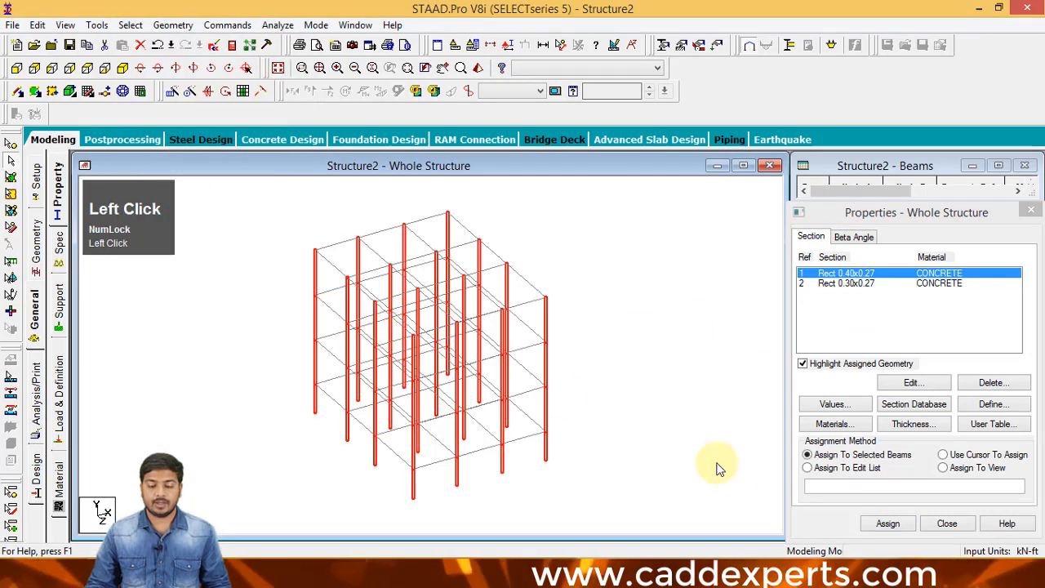
pyautogui.click(901, 521)
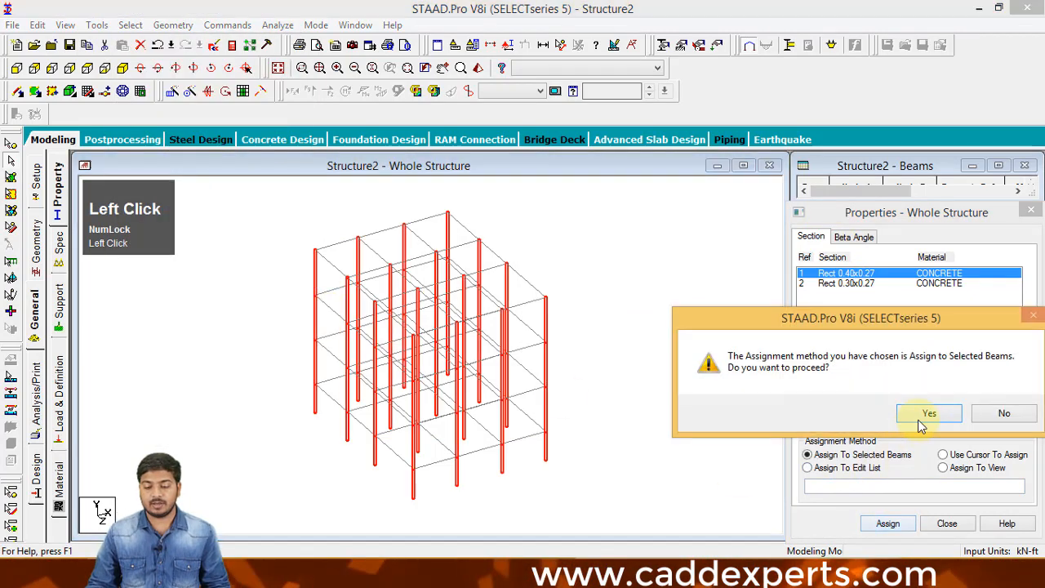
pyautogui.click(925, 417)
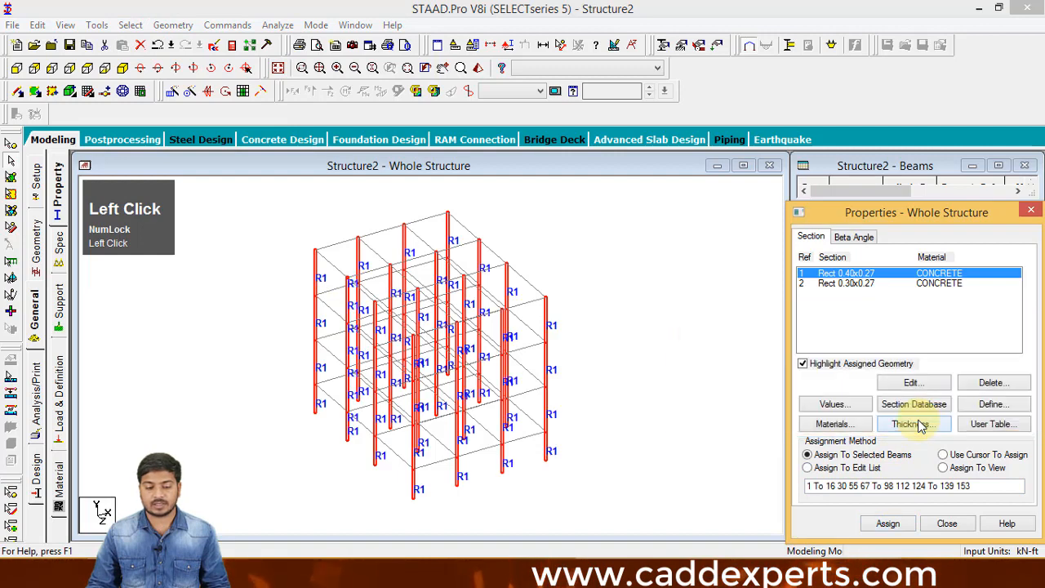
# Open the 3D rendered view of the structure to inspect the column sections.
pyautogui.click(469, 91)
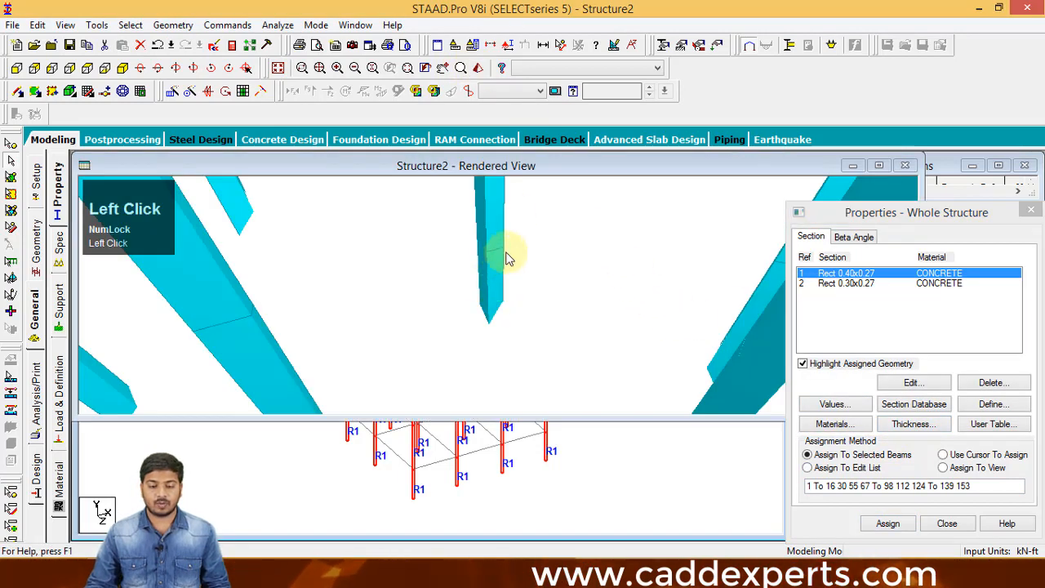
# Enlarge the rendered view of the structure and examine the columns, and return to the whole-structure geometry view.
pyautogui.moveTo(552, 178); pyautogui.dragTo(361, 252)
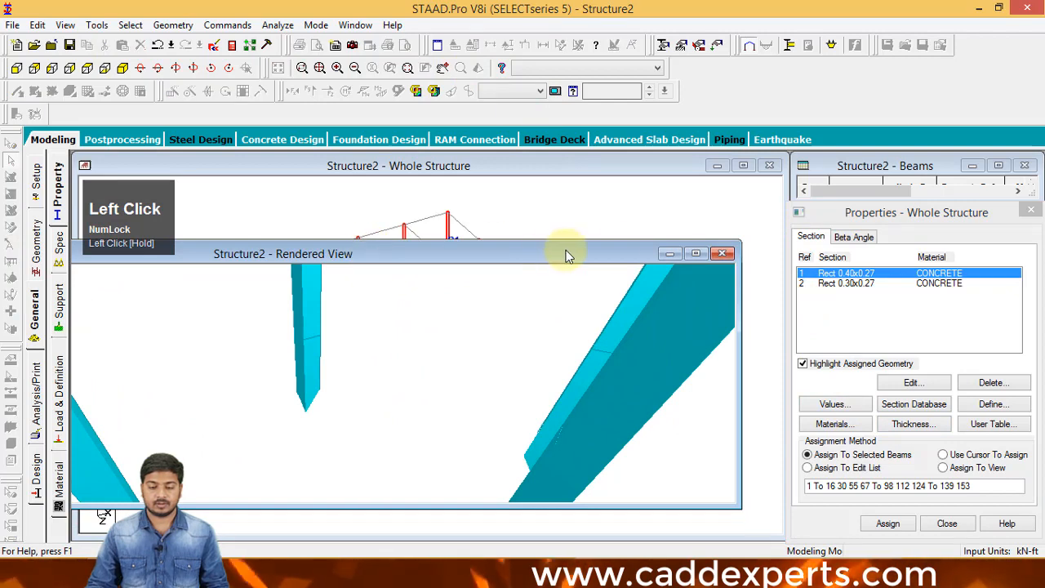
pyautogui.click(690, 255)
pyautogui.moveTo(532, 320); pyautogui.dragTo(498, 359, button='middle')
pyautogui.scroll(-5, 494, 355)
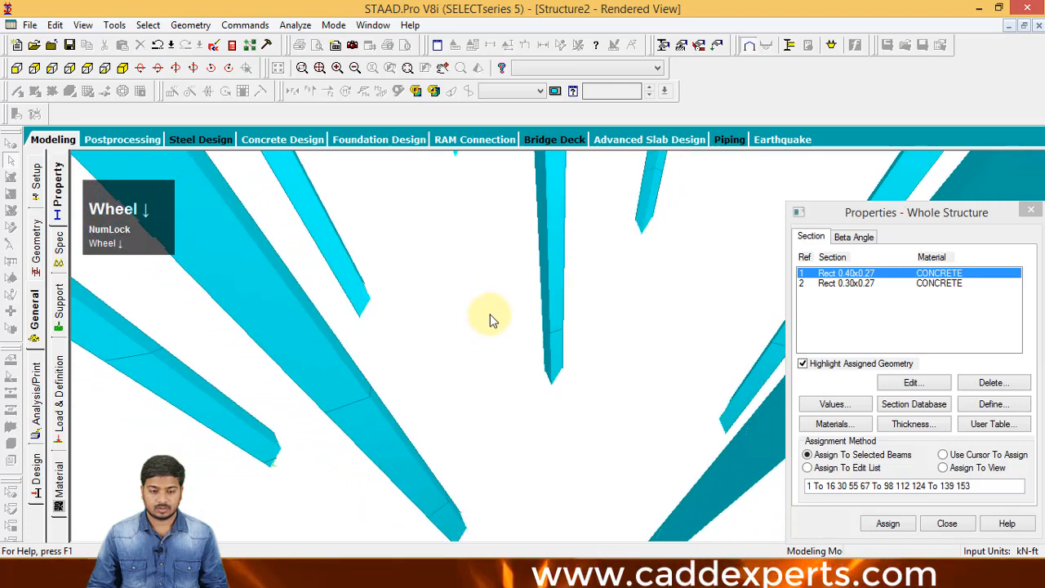
pyautogui.scroll(-2, 489, 327)
pyautogui.moveTo(419, 303); pyautogui.dragTo(31, 155, button='middle')
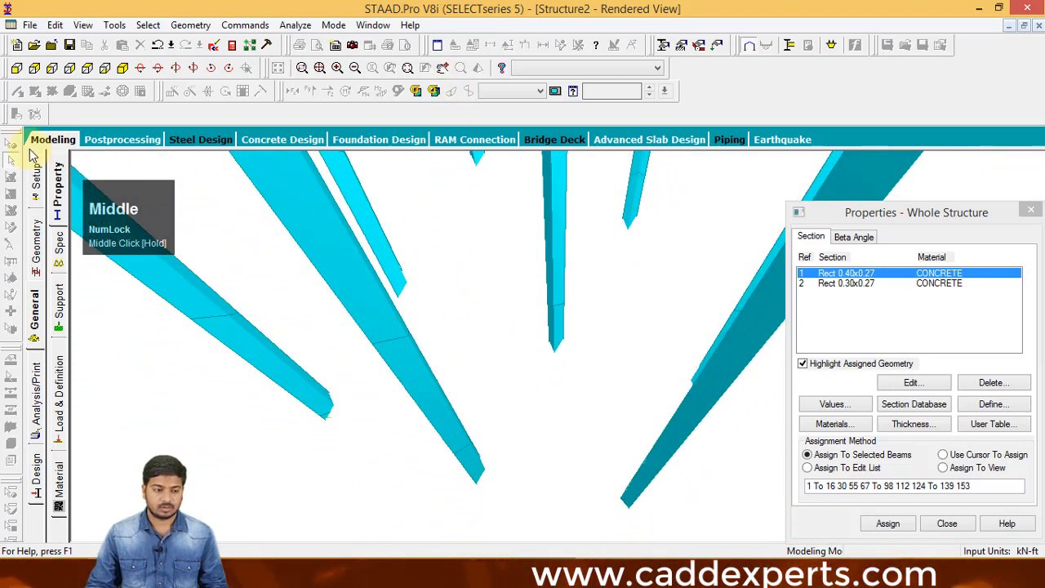
pyautogui.click(37, 229)
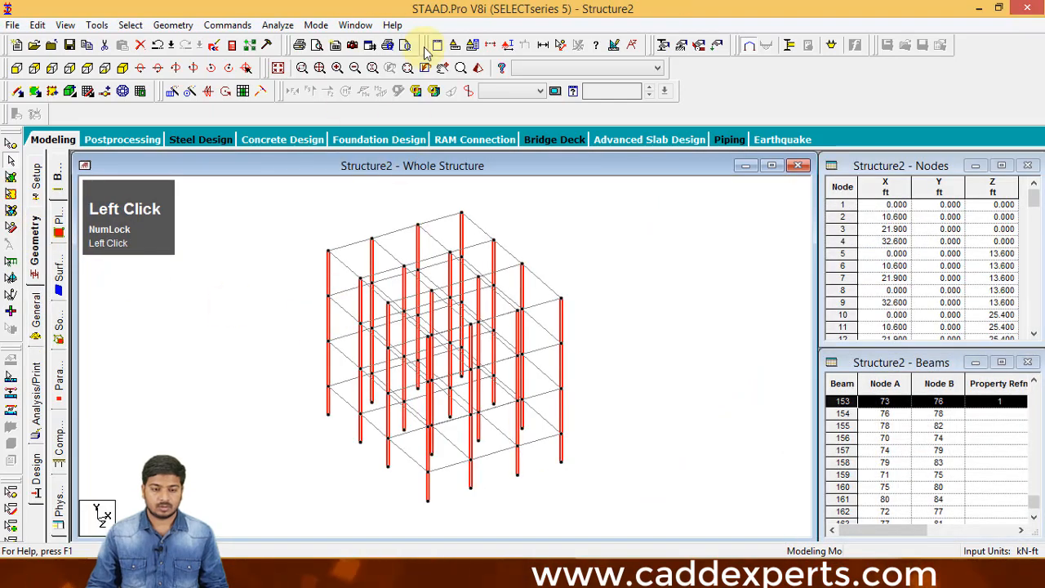
# Reopen the rendered view at full size and examine the overall column arrangement from farther away, and return to the geometry view.
pyautogui.click(480, 67)
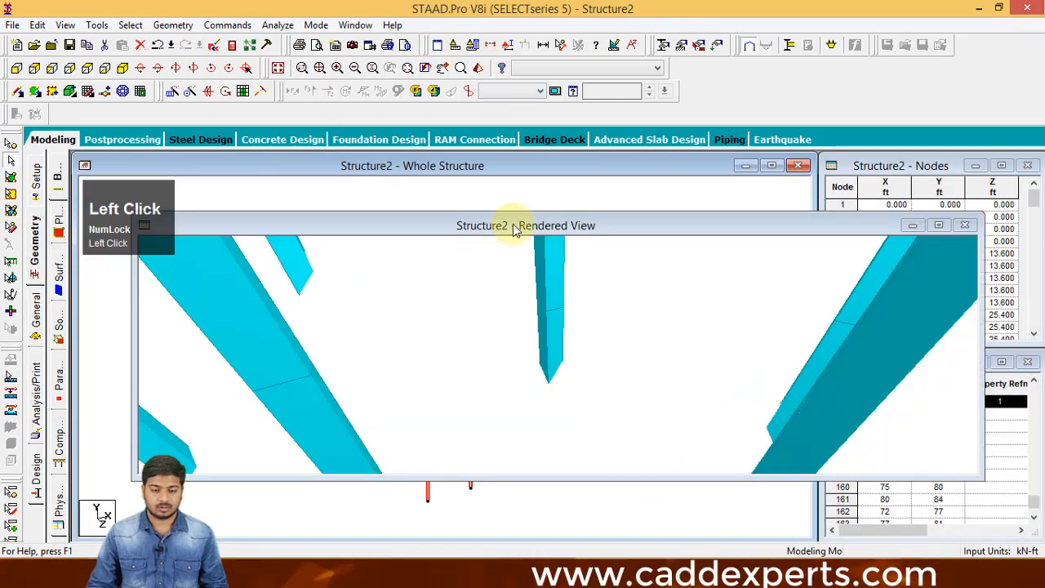
pyautogui.click(938, 225)
pyautogui.scroll(-5, 612, 319)
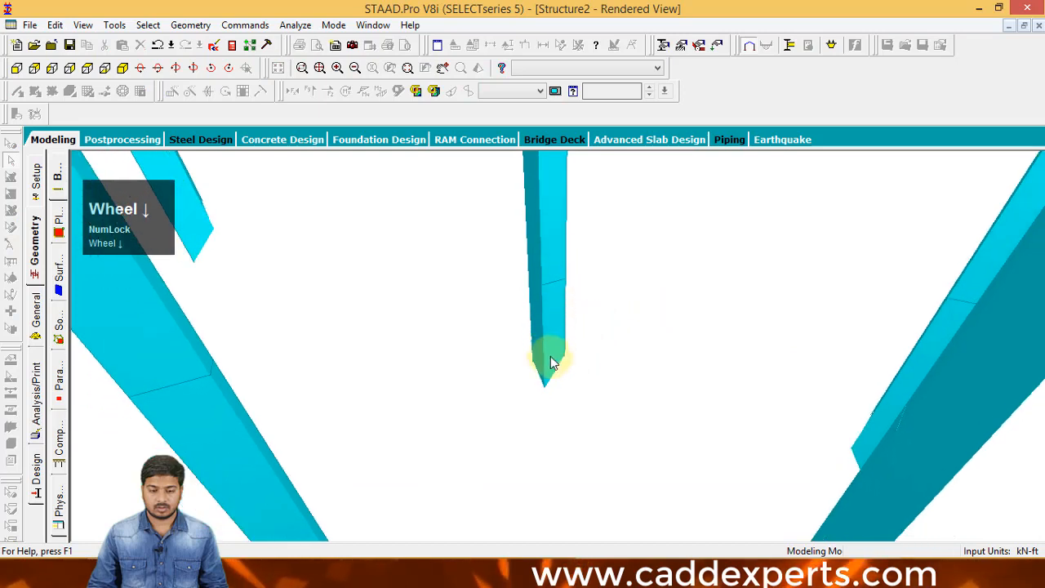
pyautogui.scroll(-5, 534, 368)
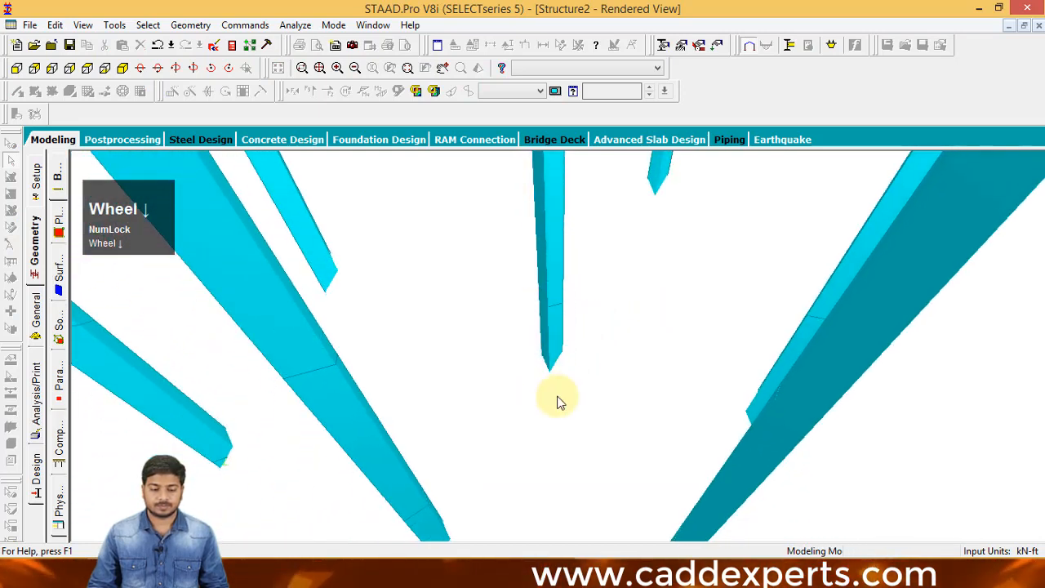
pyautogui.scroll(-5, 549, 398)
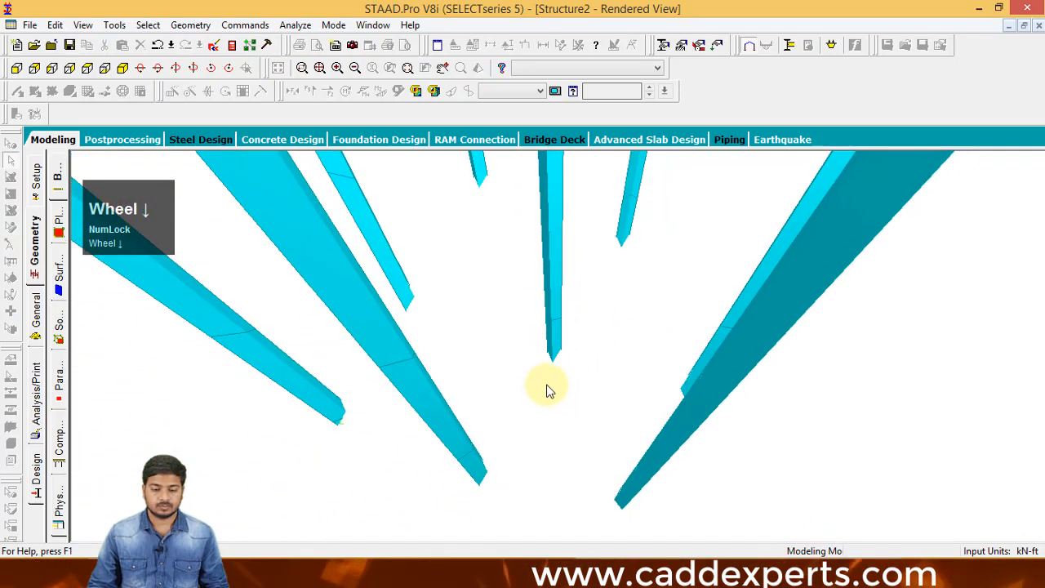
pyautogui.scroll(-5, 549, 365)
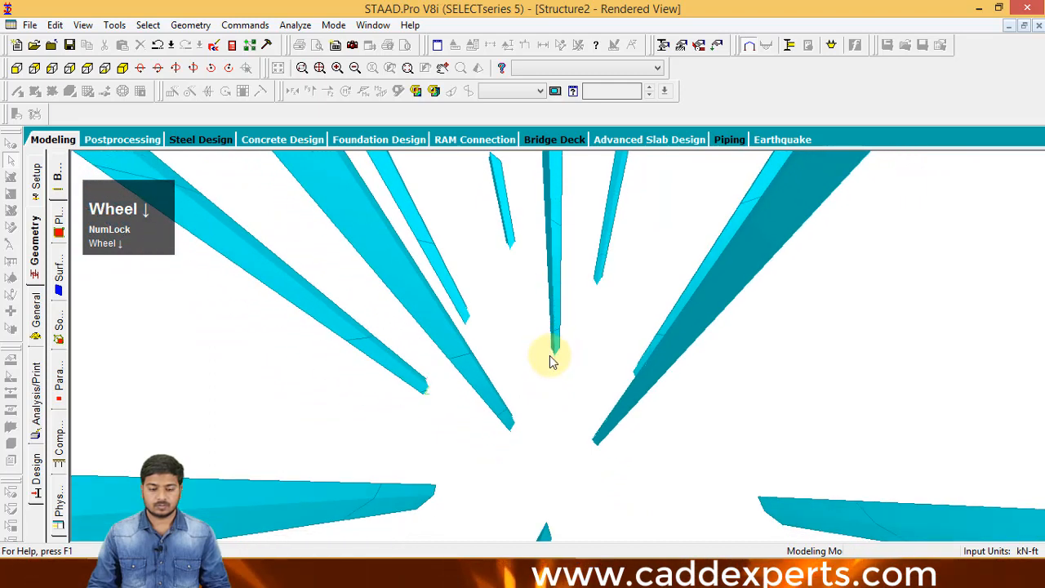
pyautogui.scroll(-5, 552, 370)
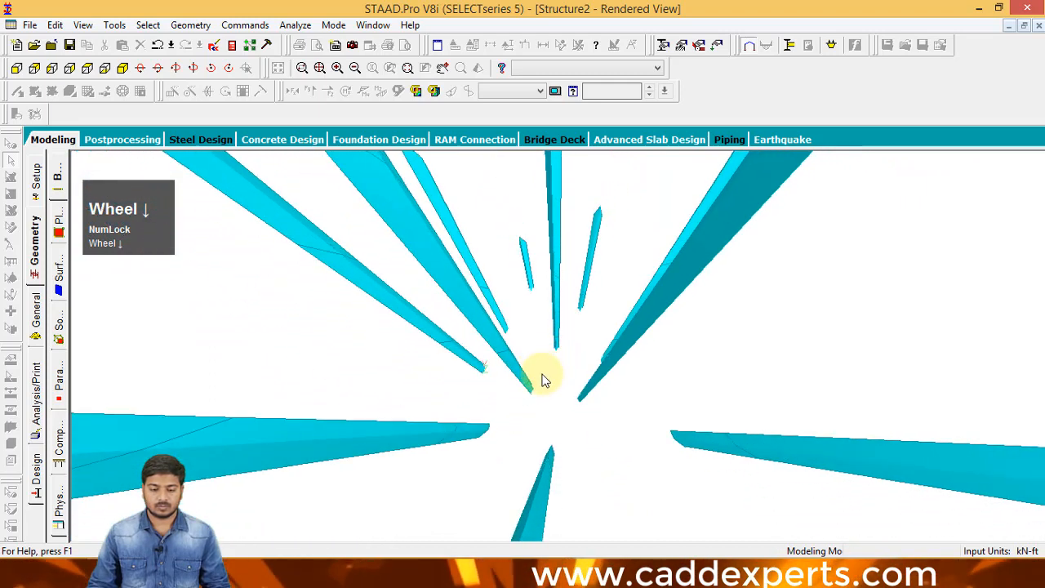
pyautogui.scroll(-4, 549, 373)
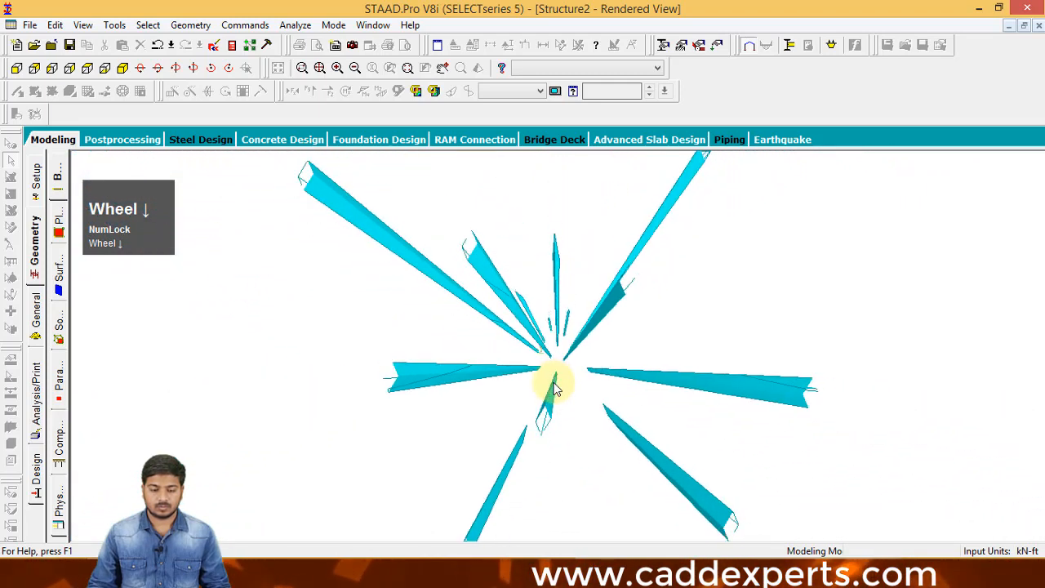
pyautogui.click(35, 224)
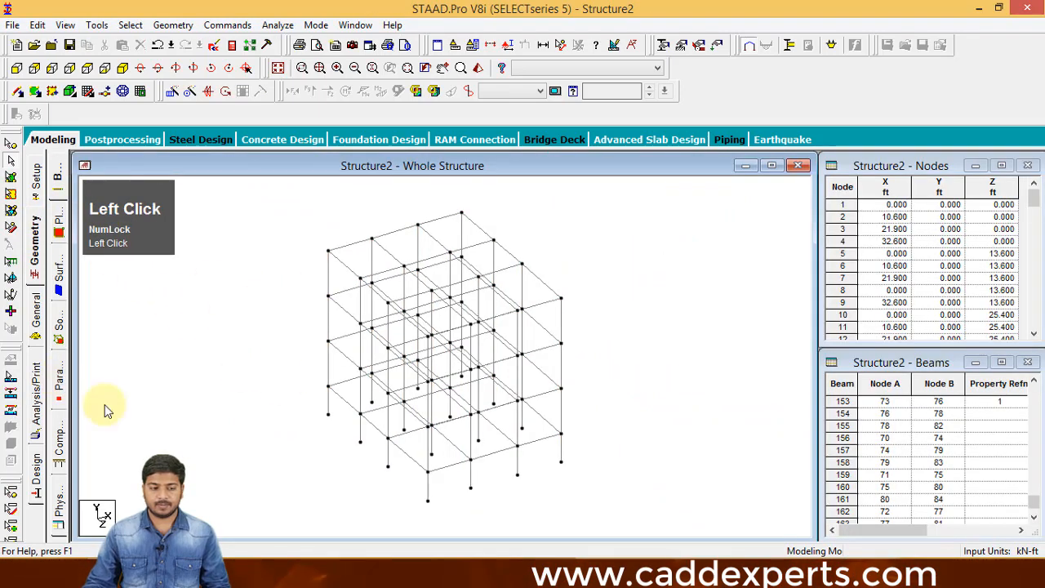
pyautogui.click(126, 25)
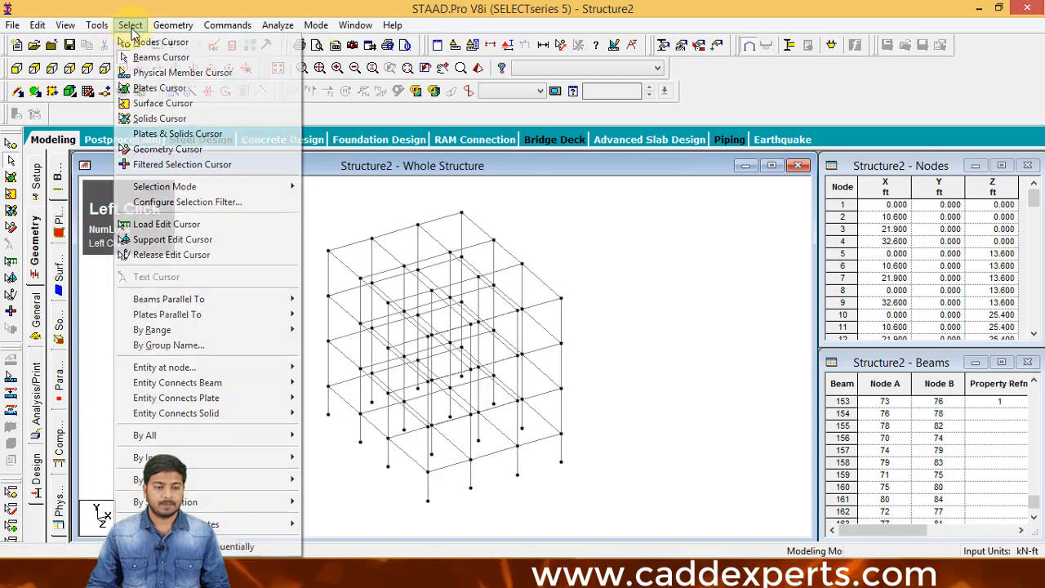
pyautogui.moveTo(245, 299)
pyautogui.click(318, 306)
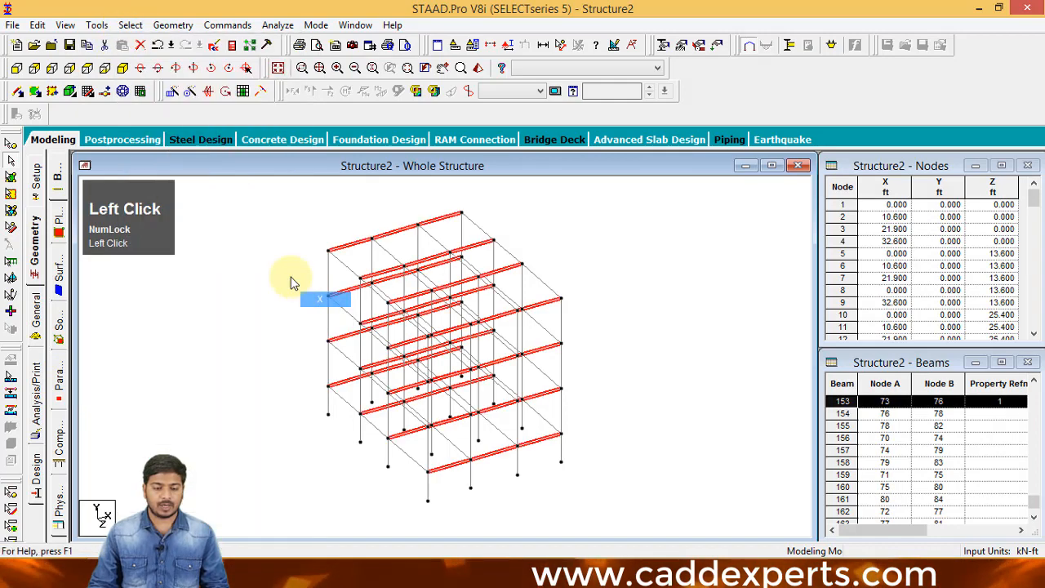
pyautogui.click(130, 302)
pyautogui.click(35, 278)
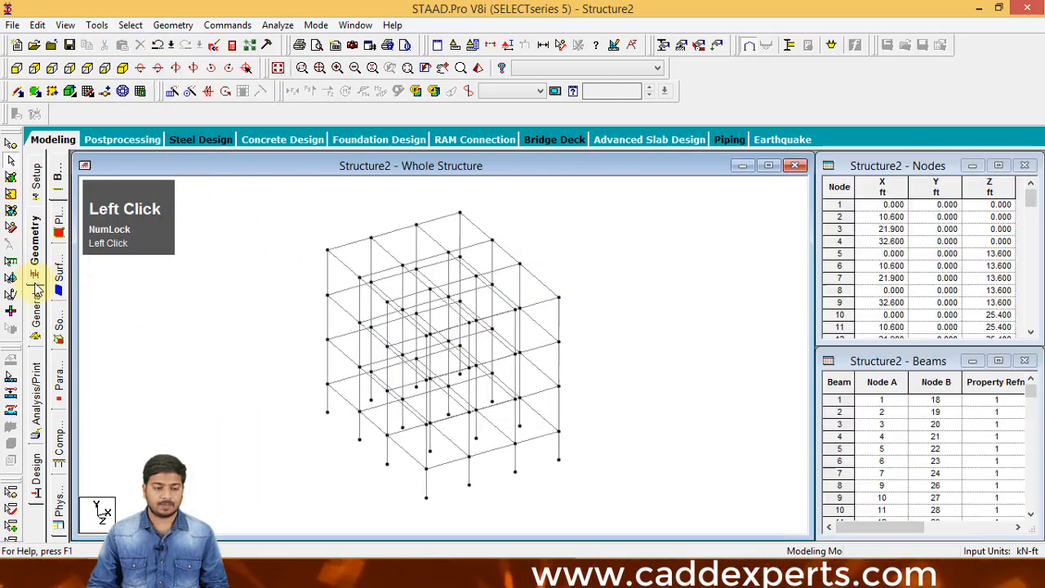
# Assign the concrete section Rect 0.30x0.27 to all beams parallel to the X and Z axes.
pyautogui.click(33, 315)
pyautogui.click(853, 285)
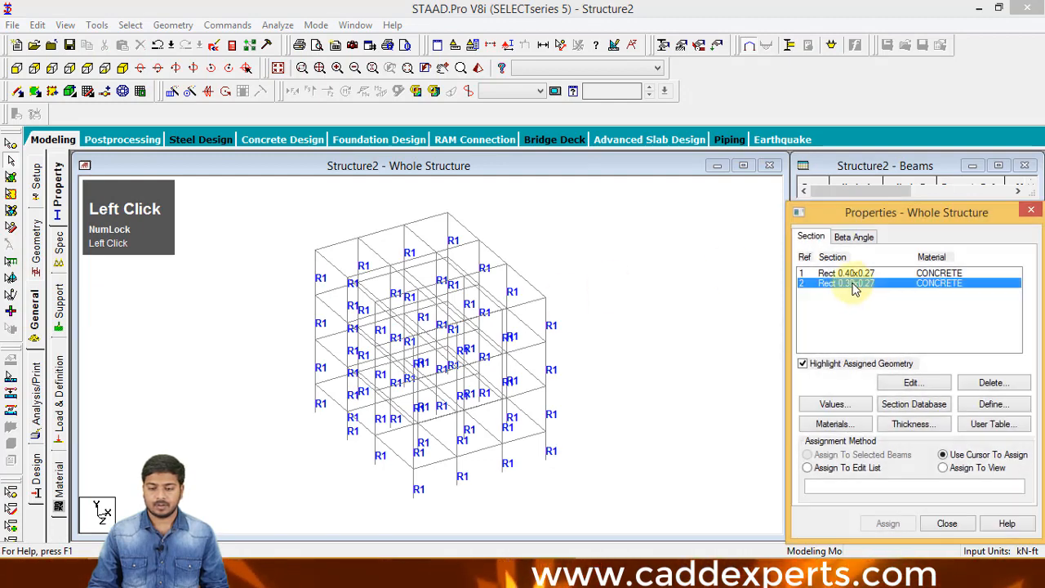
pyautogui.click(857, 273)
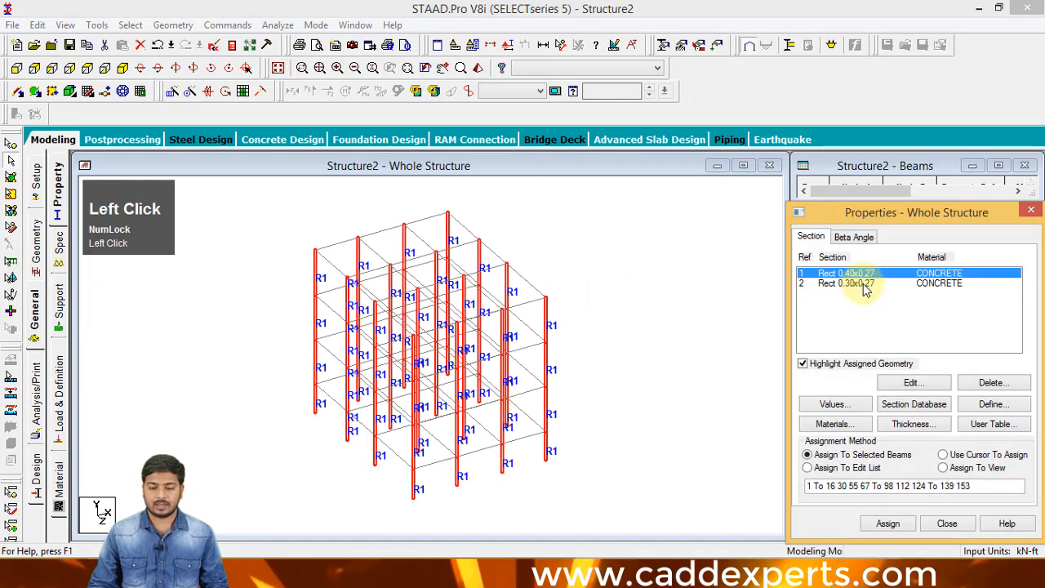
pyautogui.click(853, 283)
pyautogui.click(130, 25)
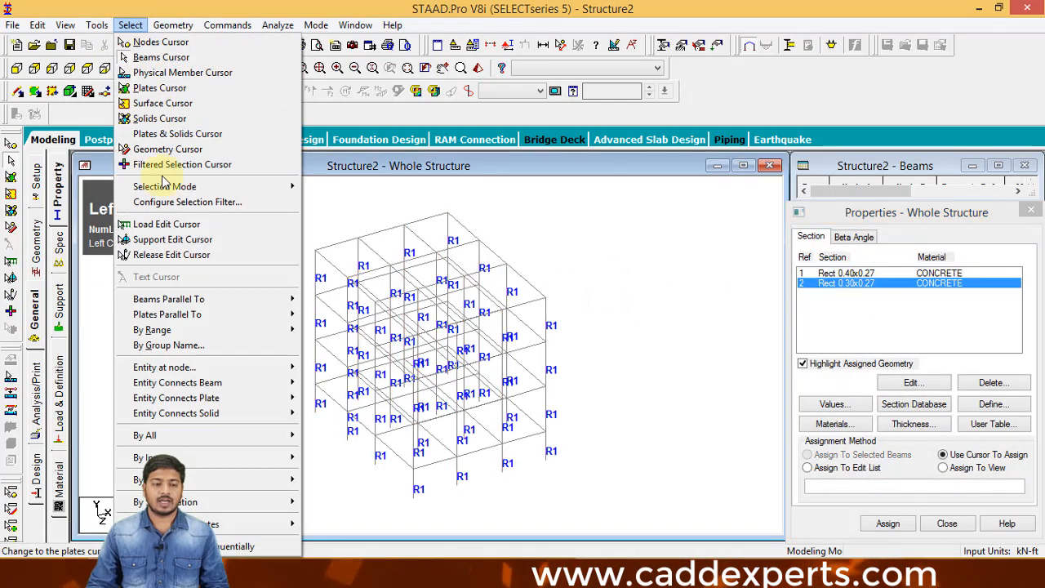
pyautogui.moveTo(291, 298)
pyautogui.click(323, 302)
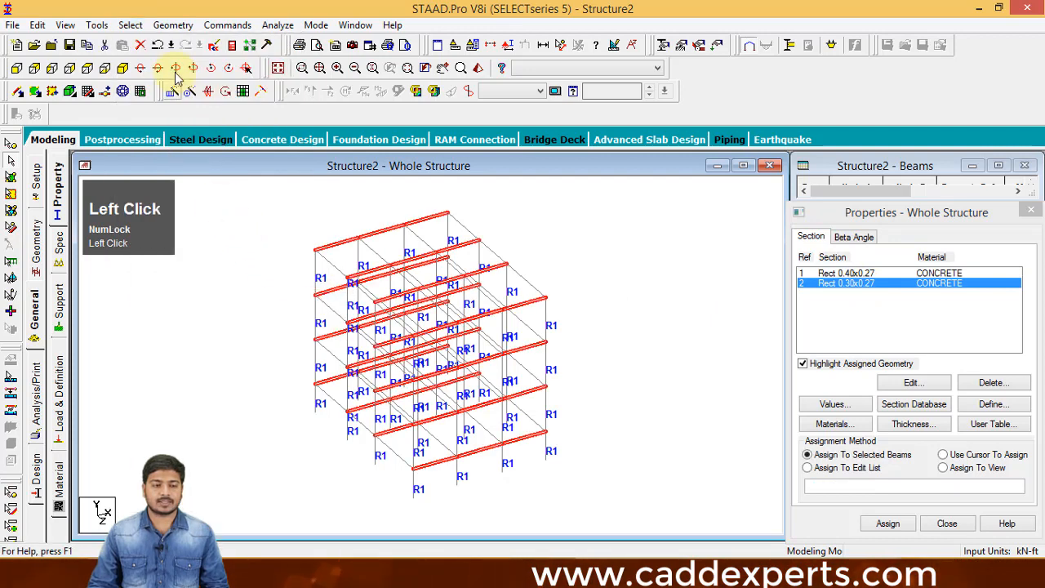
pyautogui.click(137, 26)
pyautogui.moveTo(268, 299)
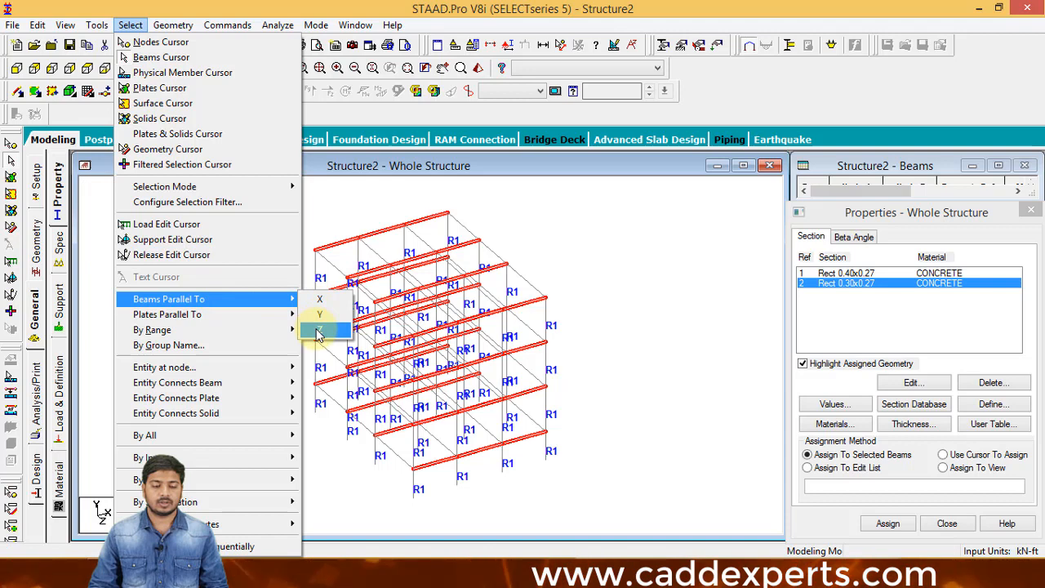
pyautogui.click(318, 332)
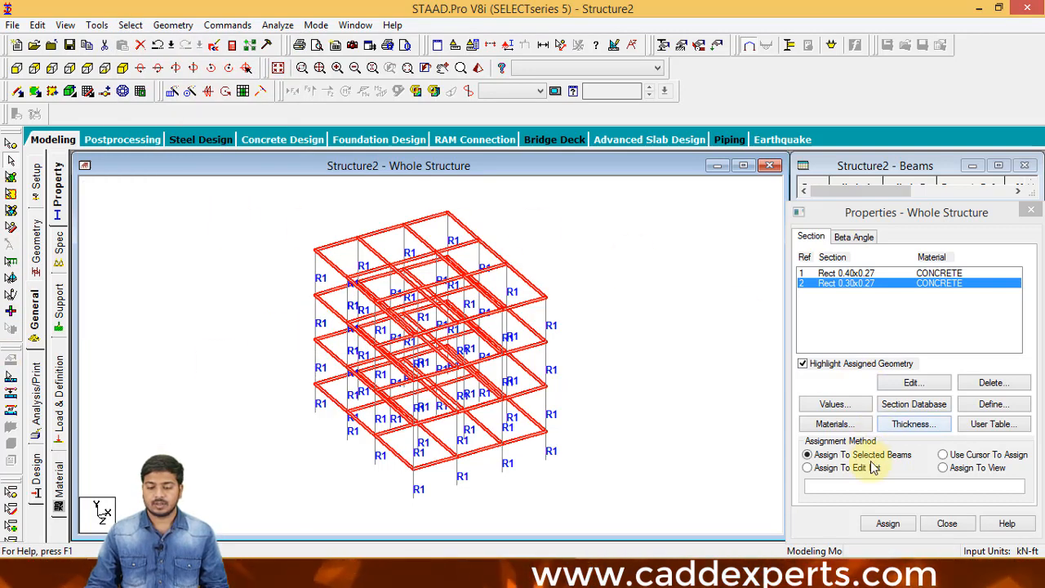
pyautogui.click(888, 523)
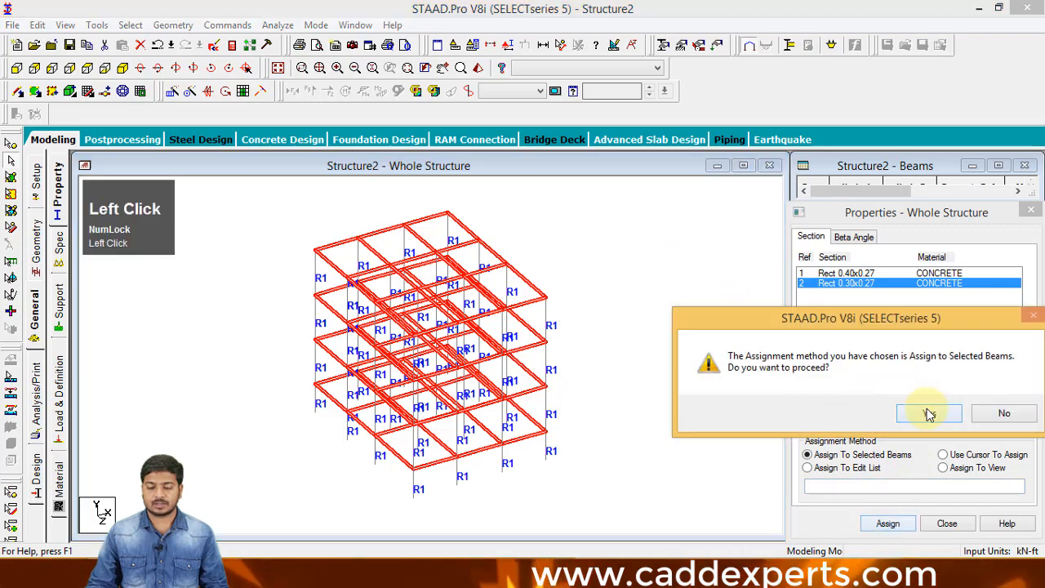
pyautogui.click(928, 414)
pyautogui.click(523, 188)
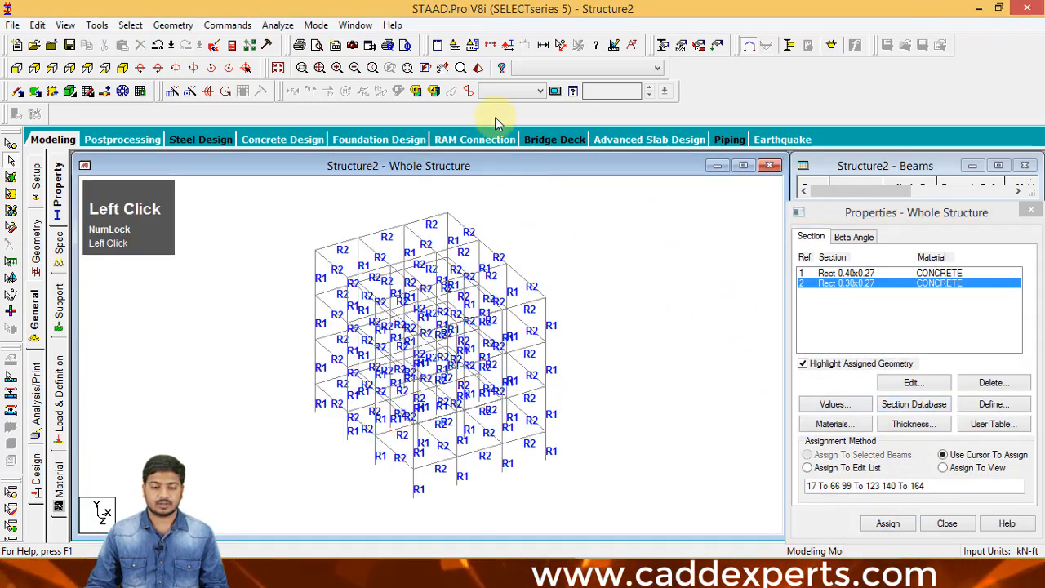
# Render the whole frame in 3D at full size, examine the columns and beams, and return to the geometry view.
pyautogui.click(480, 69)
pyautogui.moveTo(550, 321); pyautogui.dragTo(444, 340, button='middle')
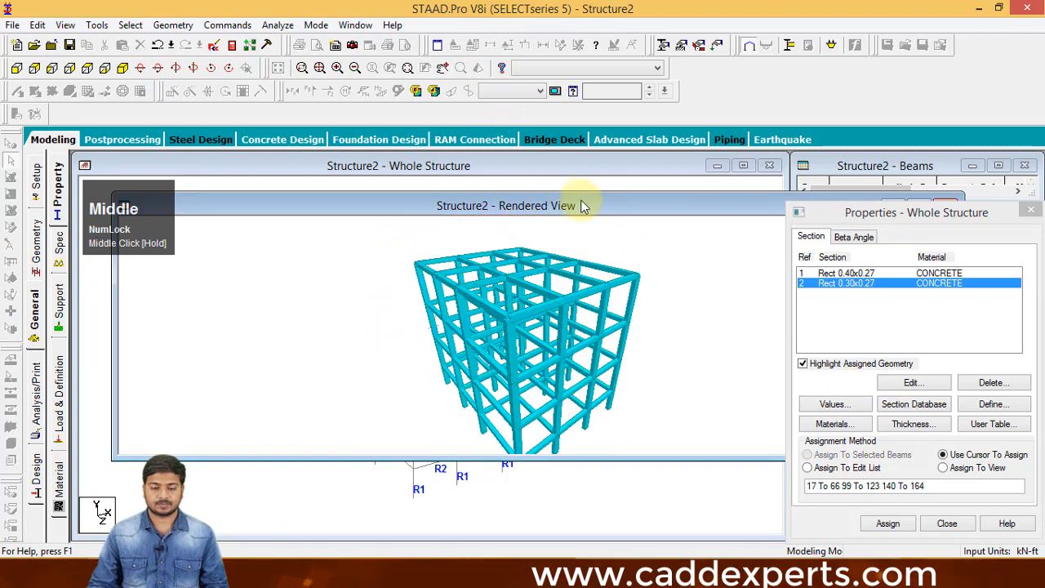
pyautogui.moveTo(584, 207); pyautogui.dragTo(333, 193)
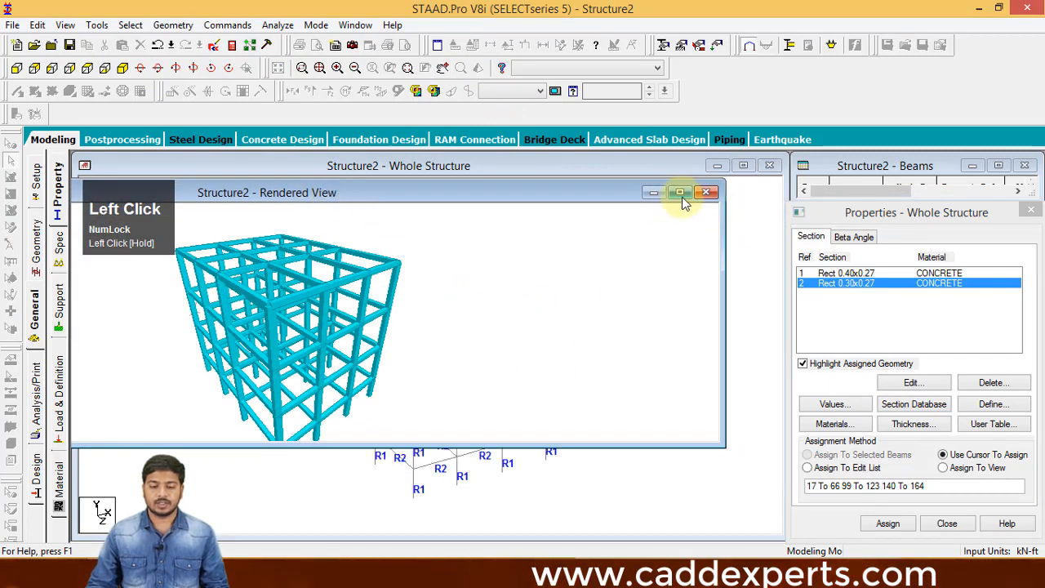
pyautogui.click(680, 194)
pyautogui.moveTo(629, 326); pyautogui.dragTo(465, 333, button='middle')
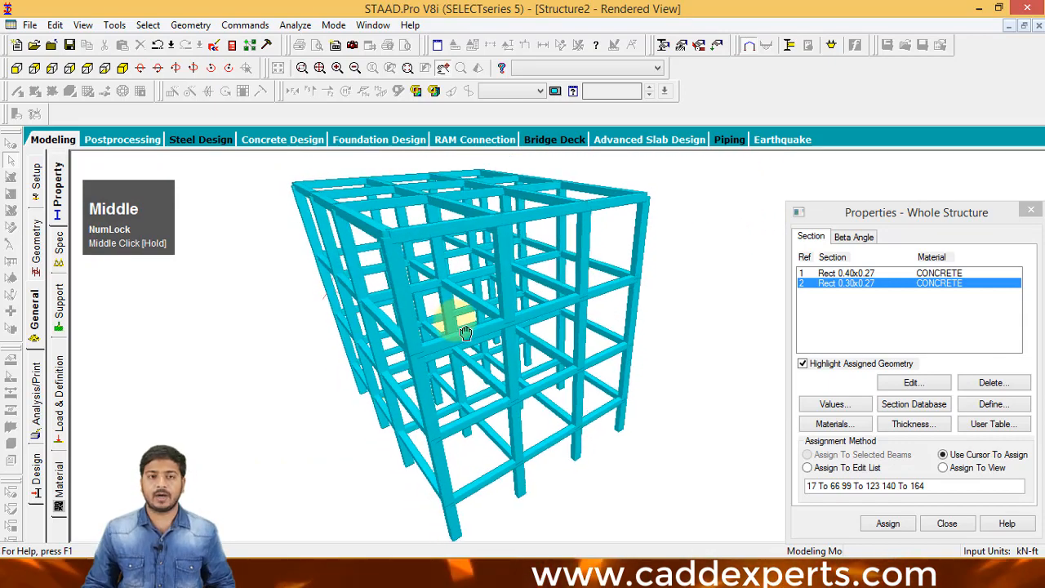
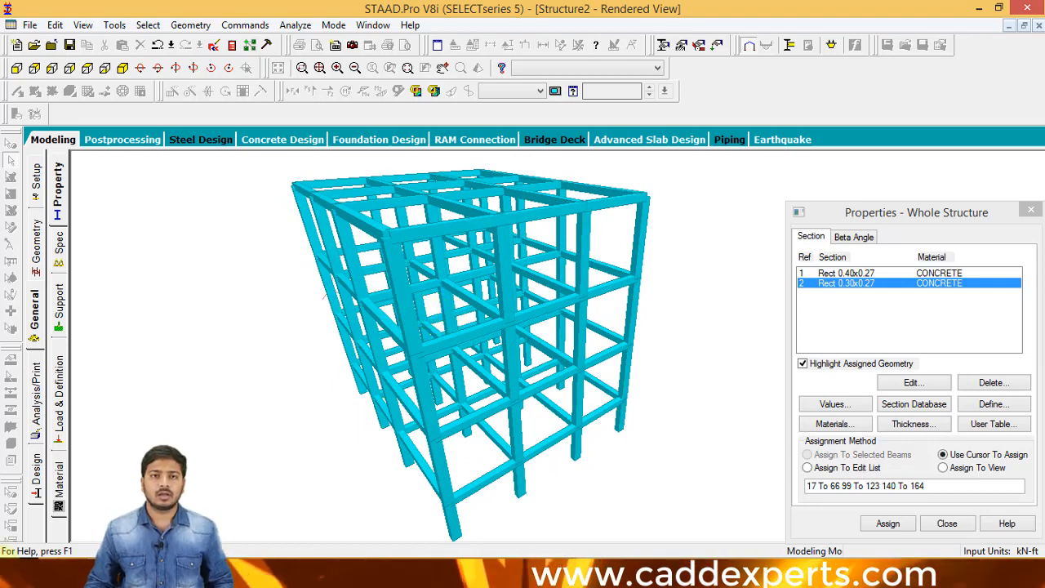
pyautogui.click(41, 263)
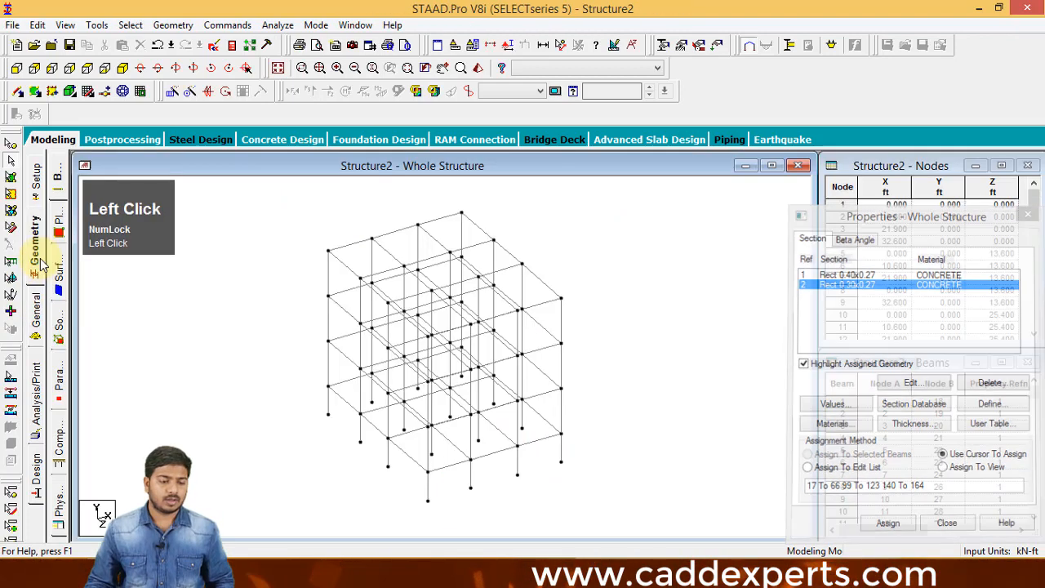
# Add a four-node plate across the top floor level, using the frame's four outer corner nodes.
pyautogui.moveTo(264, 380); pyautogui.dragTo(216, 369, button='middle')
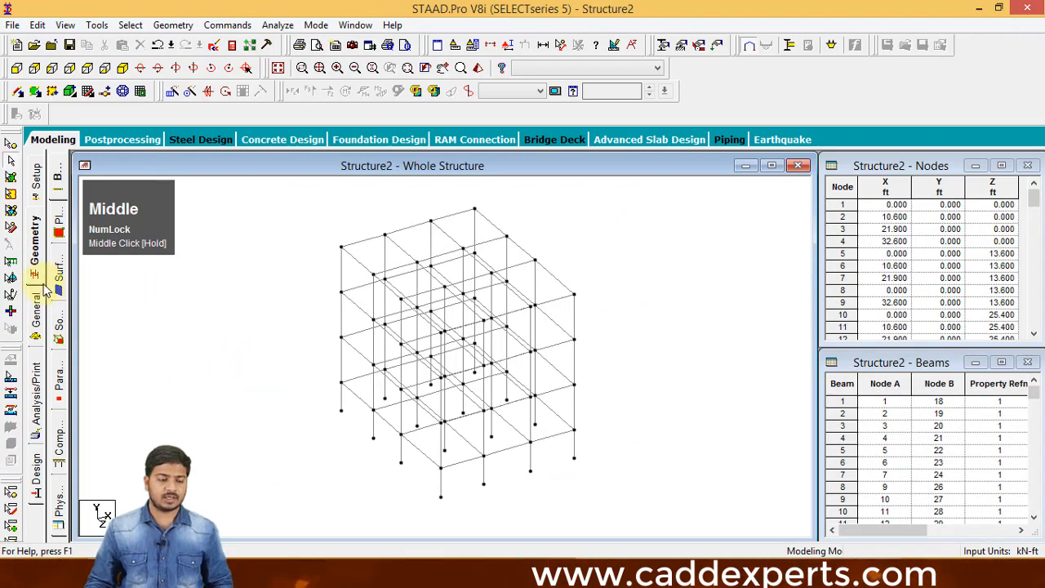
pyautogui.click(38, 310)
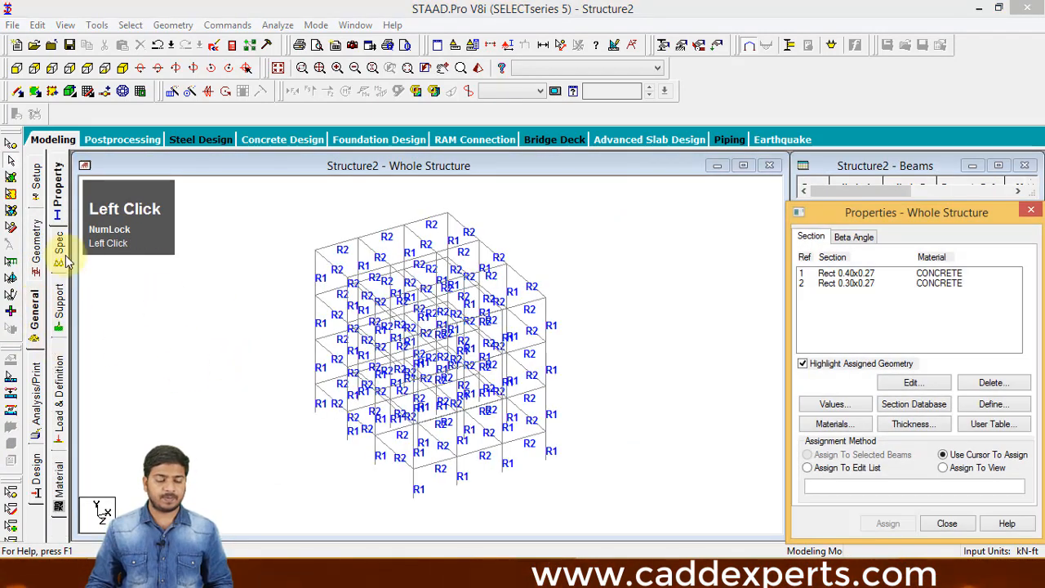
pyautogui.click(35, 92)
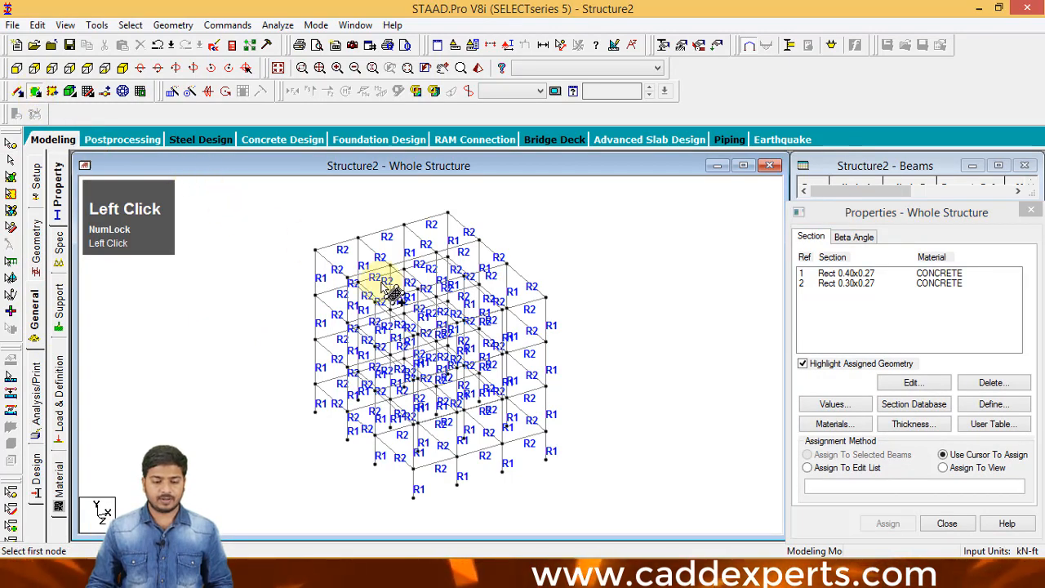
pyautogui.scroll(1, 390, 292)
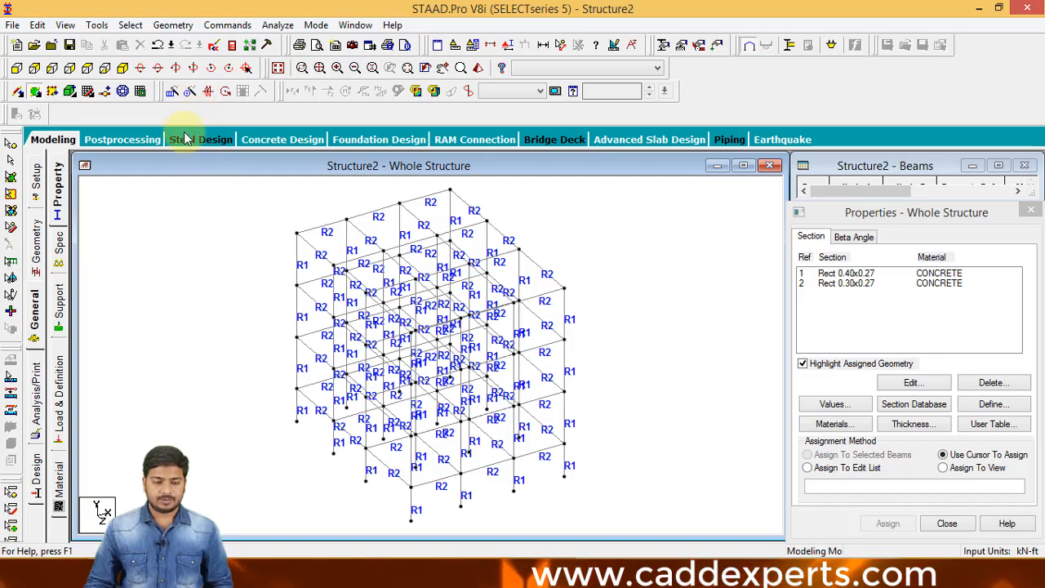
pyautogui.click(159, 69)
pyautogui.click(158, 67)
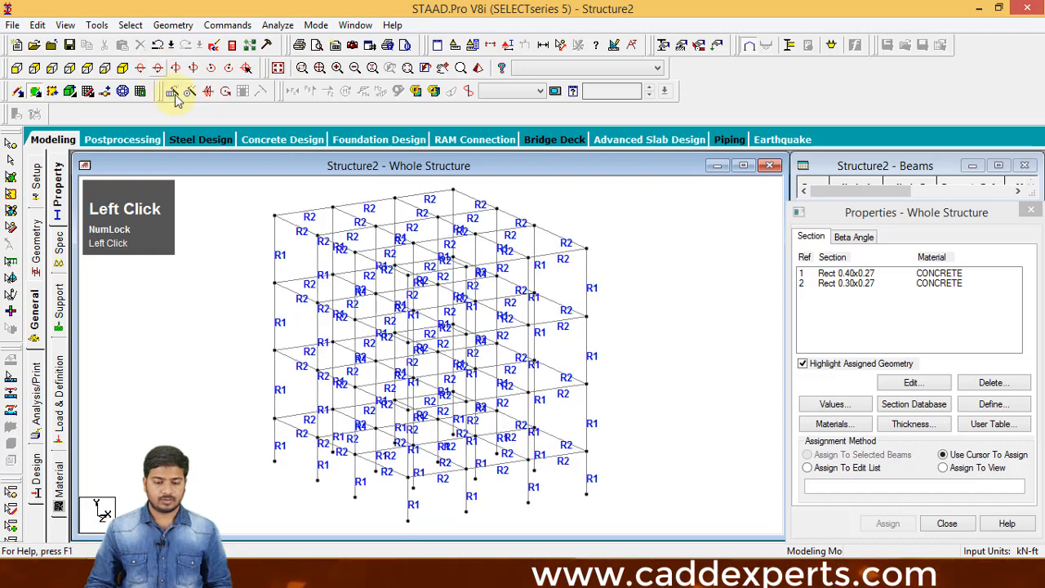
pyautogui.click(276, 216)
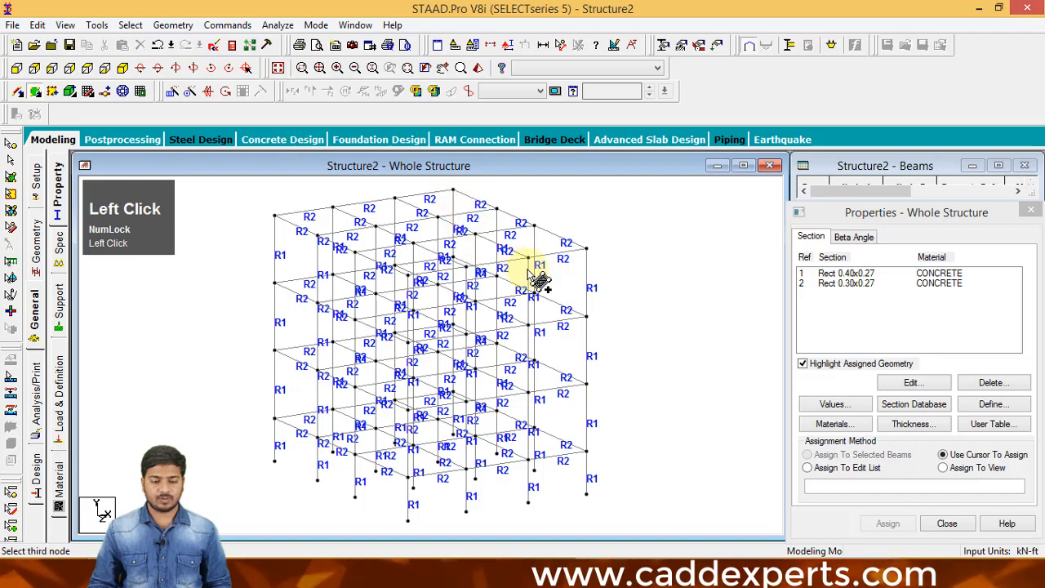
pyautogui.click(587, 249)
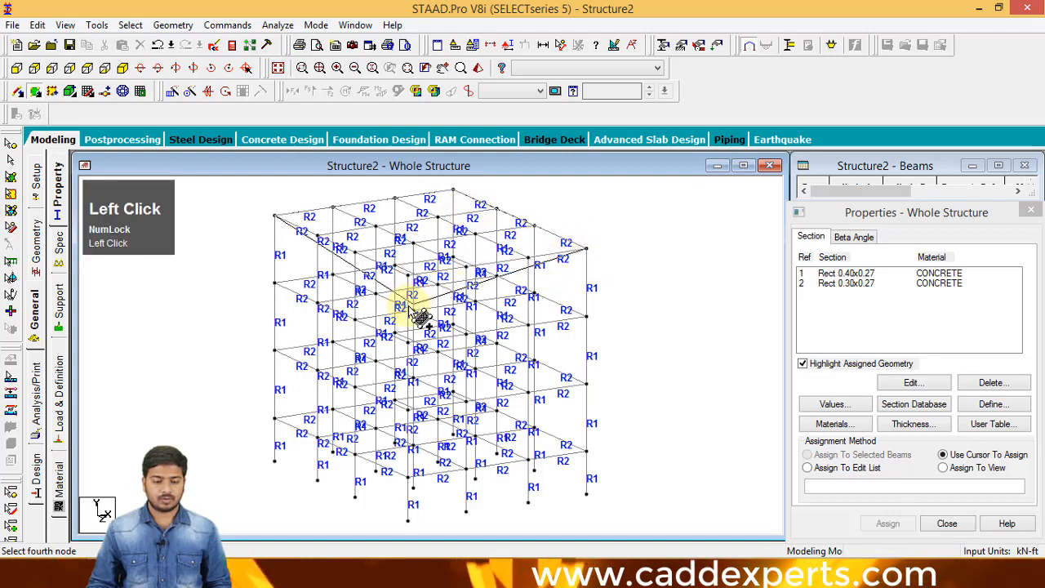
pyautogui.click(414, 281)
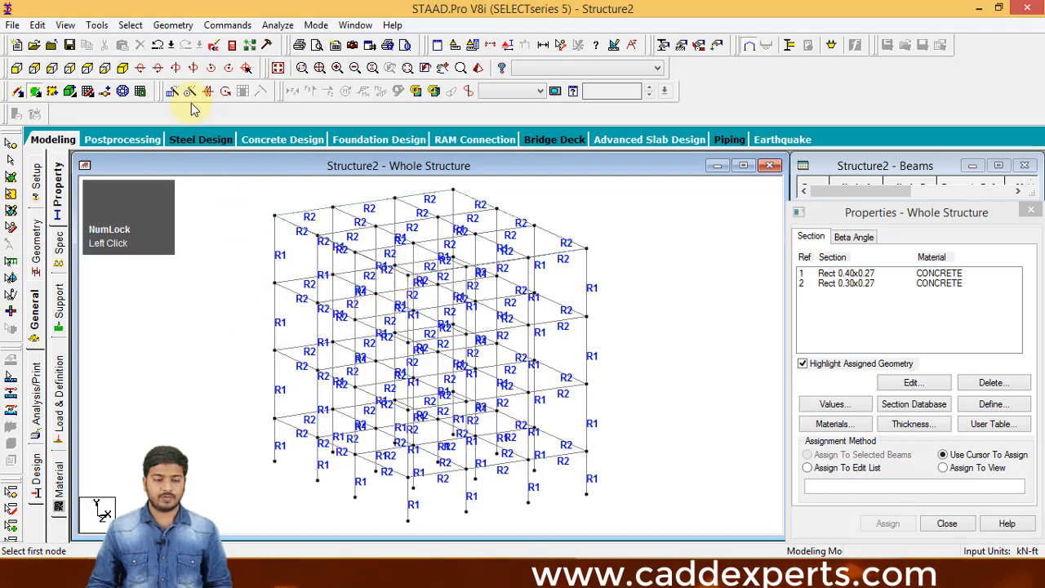
# Add a four-node plate across the floor level directly below the roof, using its four outer corner nodes.
pyautogui.click(162, 72)
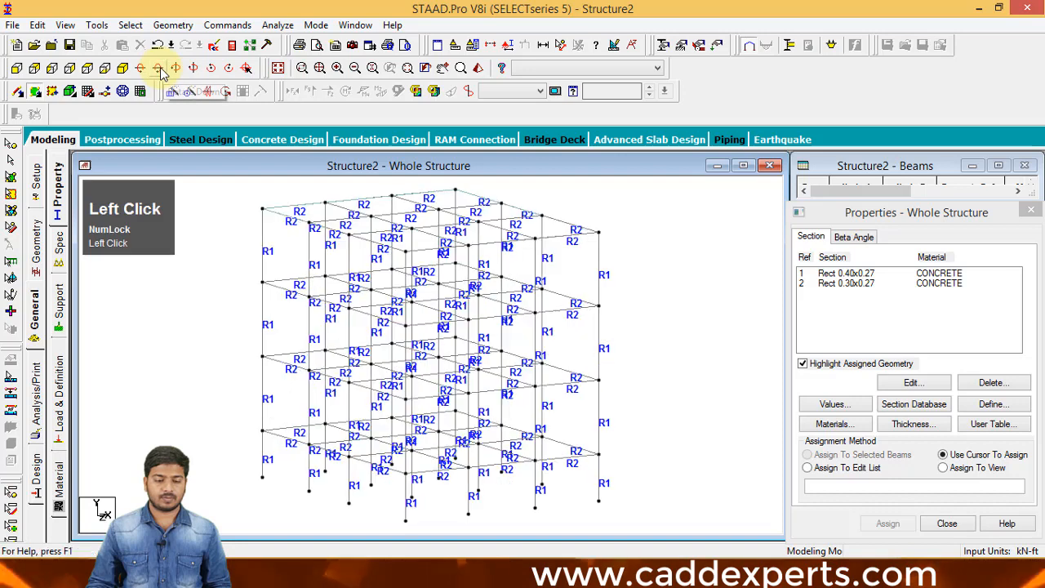
pyautogui.click(263, 282)
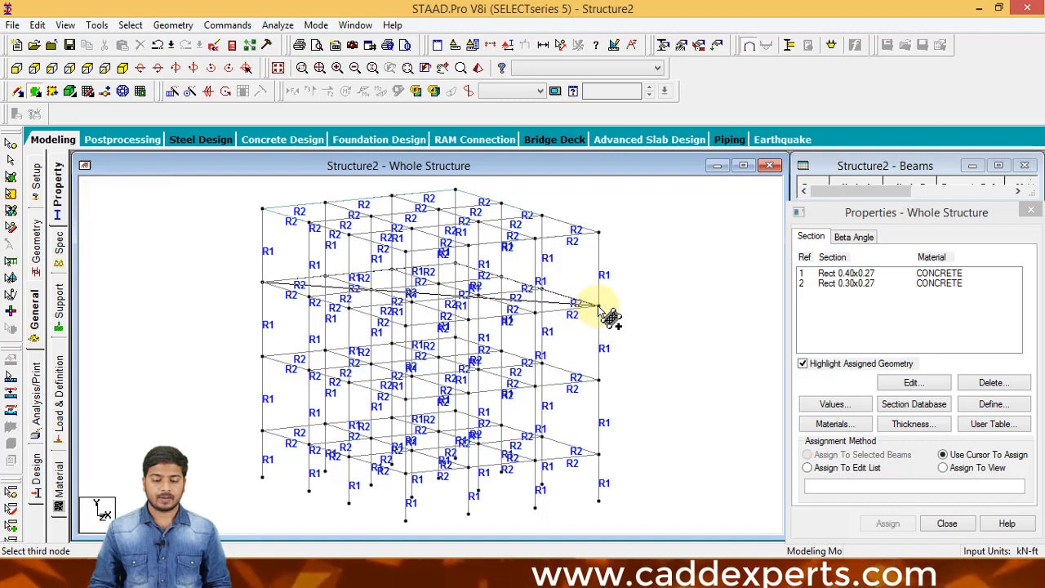
pyautogui.click(600, 307)
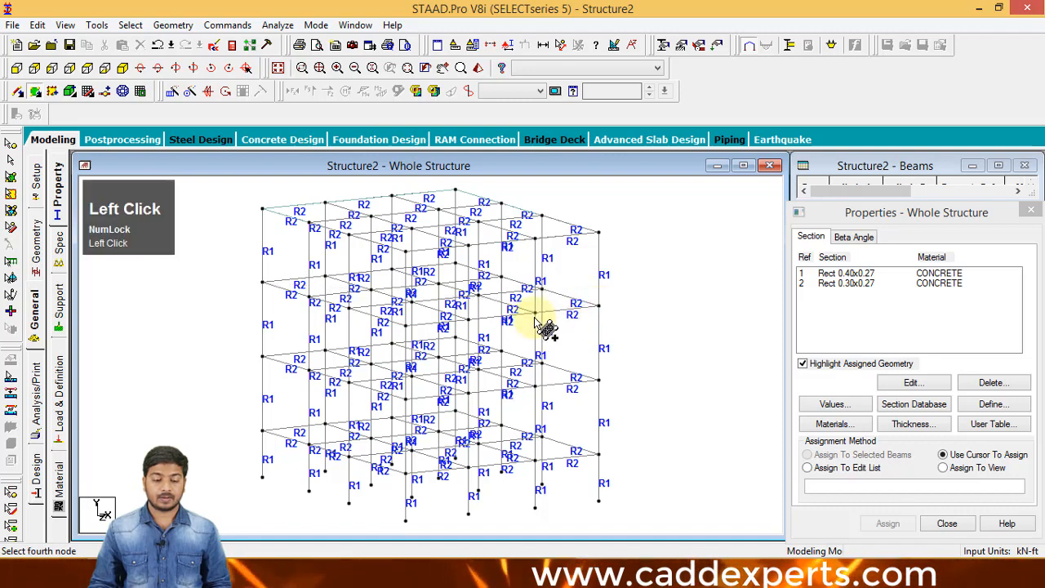
pyautogui.click(406, 328)
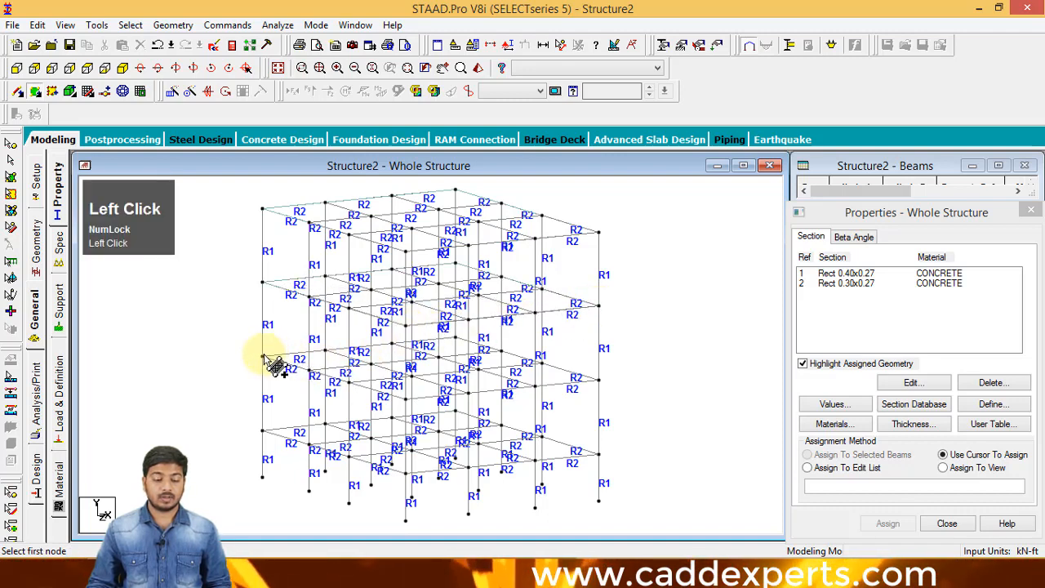
# Add a four-node plate across the third floor level from the top, using its outer corner nodes.
pyautogui.click(461, 342)
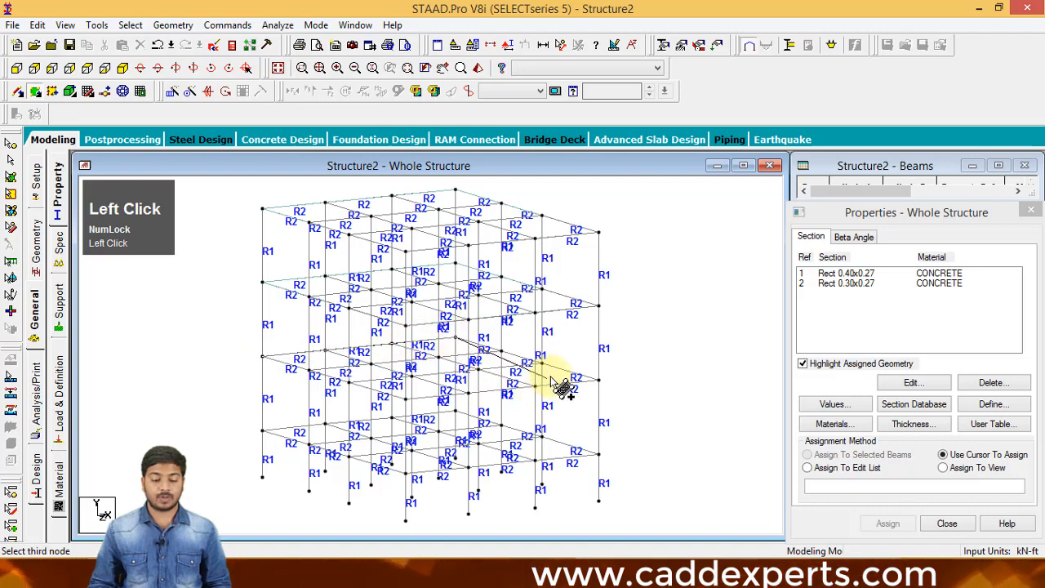
pyautogui.click(605, 385)
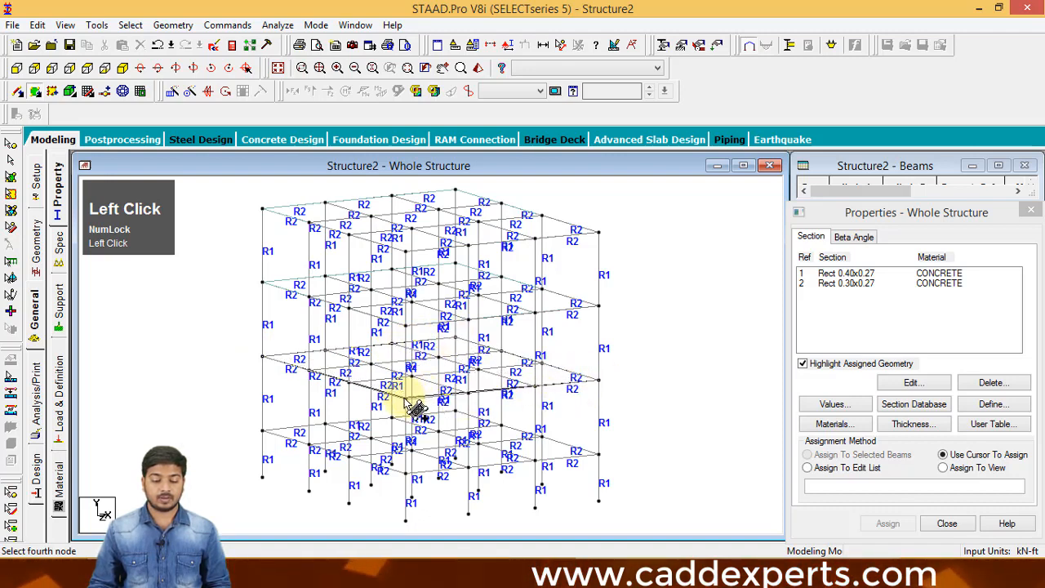
pyautogui.click(411, 404)
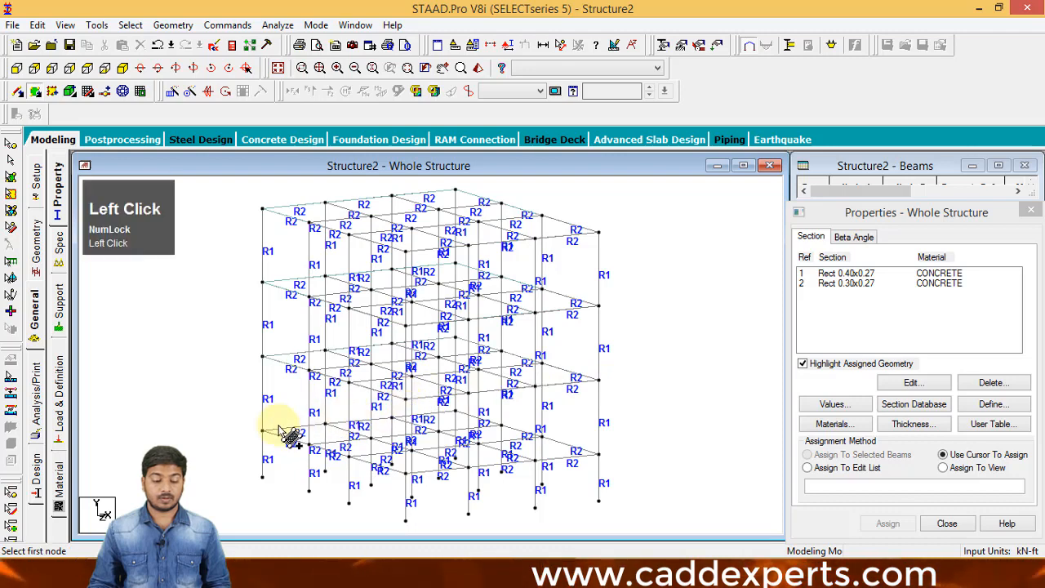
# Add a four-node plate across the lowest beam level, using its four outer corner nodes.
pyautogui.click(466, 421)
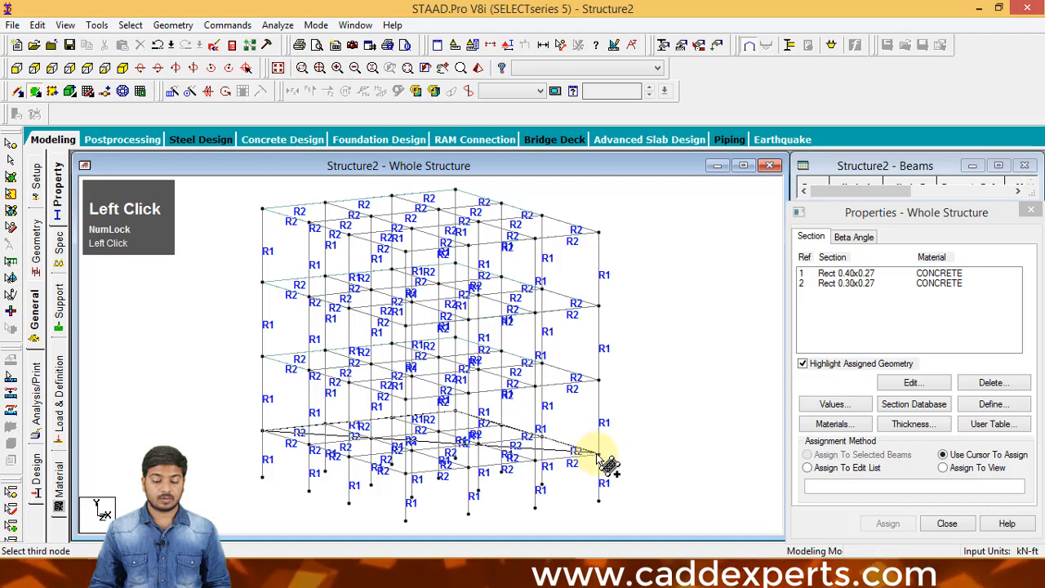
pyautogui.click(419, 485)
pyautogui.scroll(-2, 440, 444)
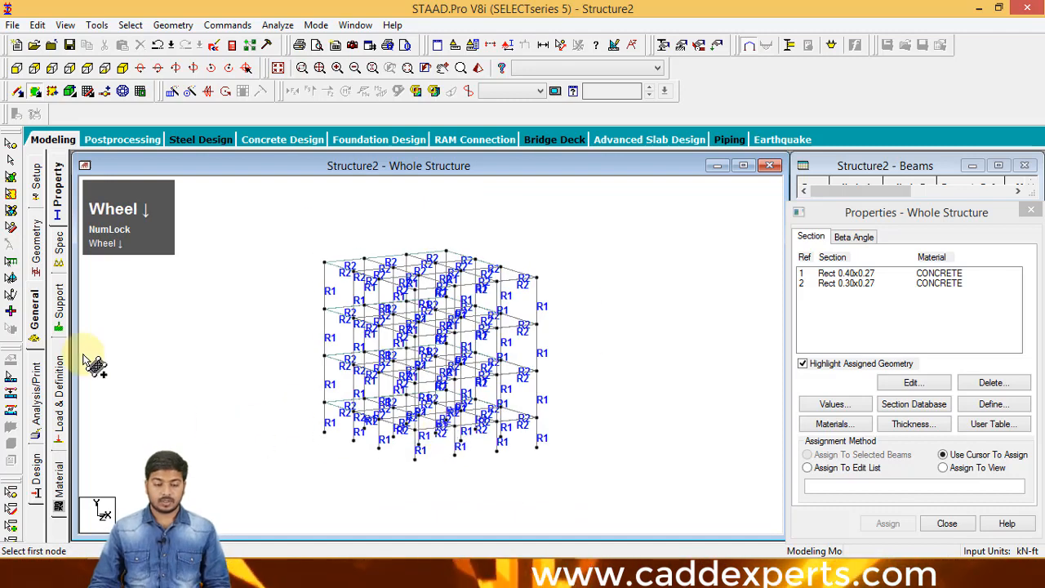
# Define a concrete plate element thickness of 0.5 ft at all four nodes.
pyautogui.click(36, 270)
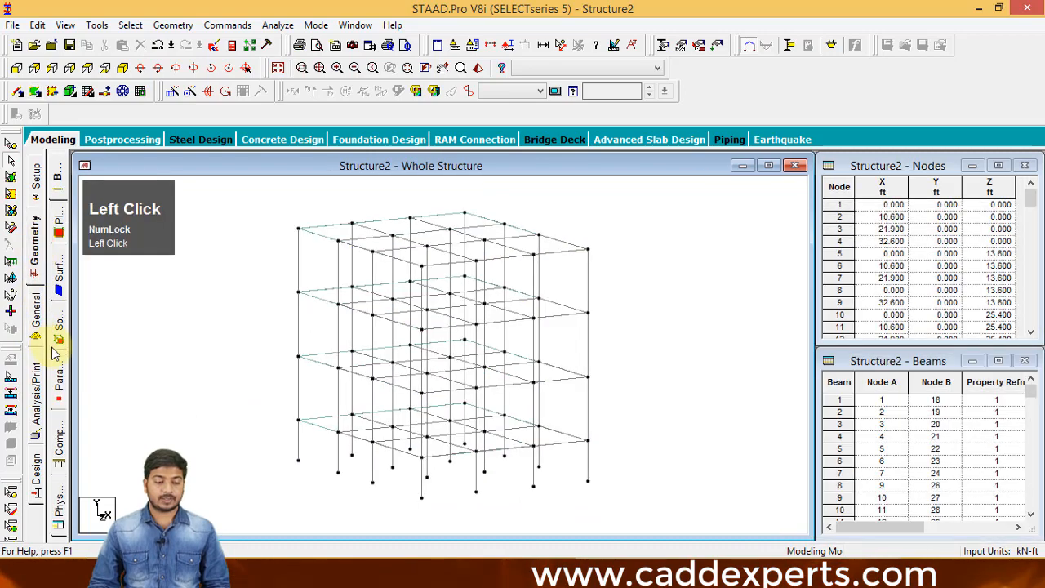
pyautogui.click(39, 319)
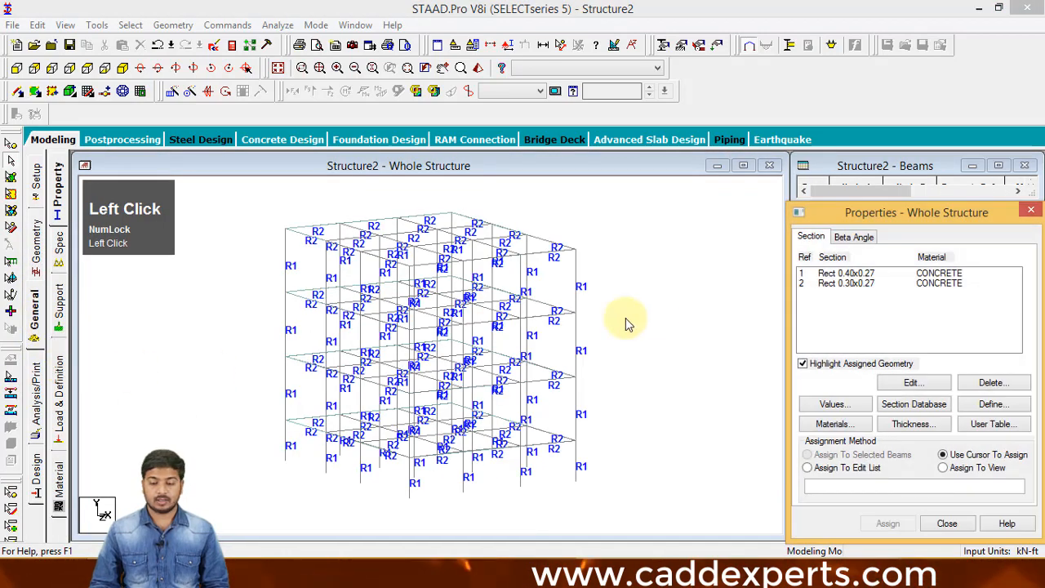
pyautogui.click(915, 423)
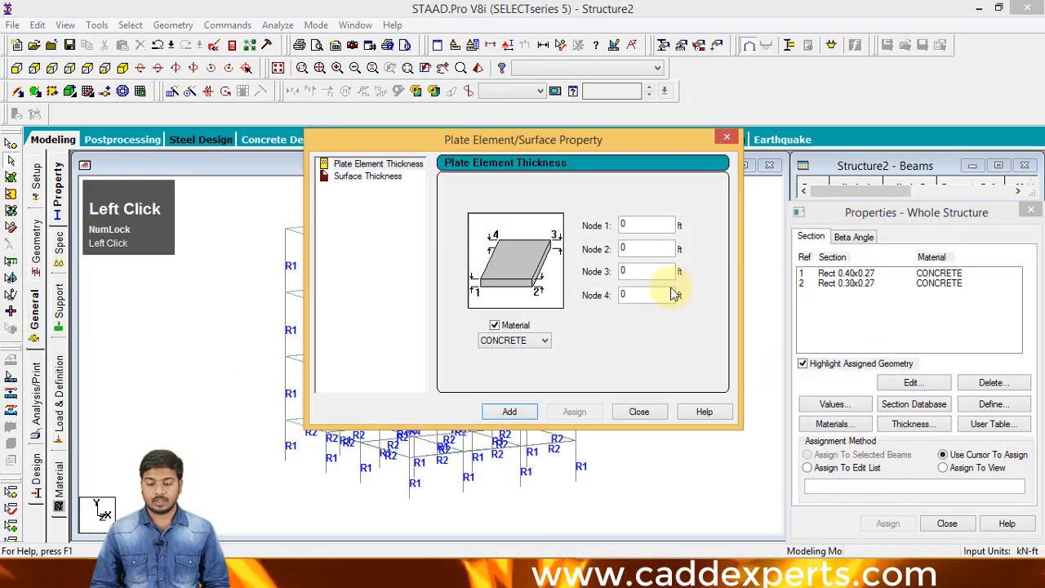
pyautogui.click(645, 228)
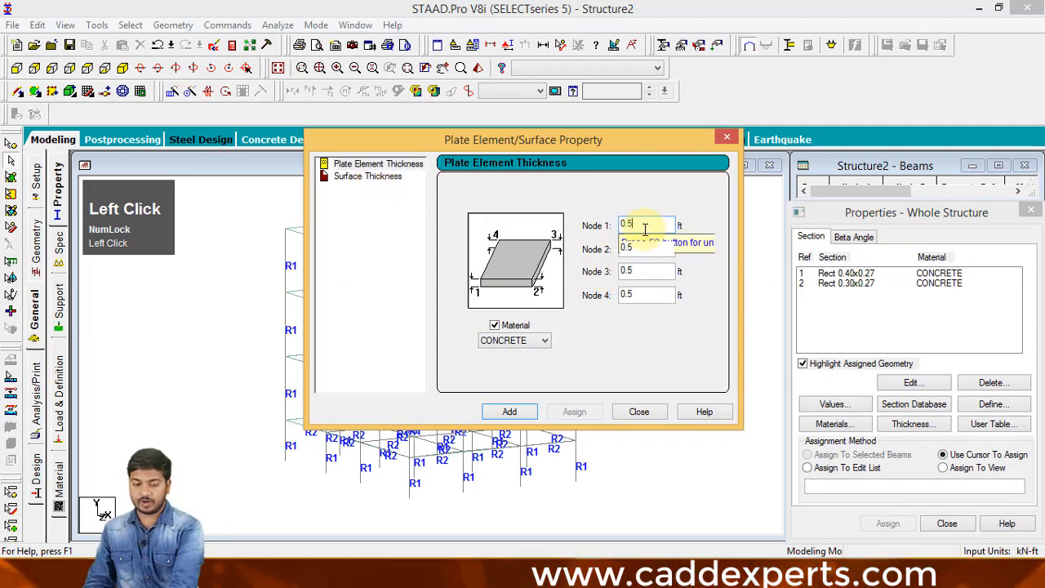
pyautogui.click(510, 412)
pyautogui.click(650, 412)
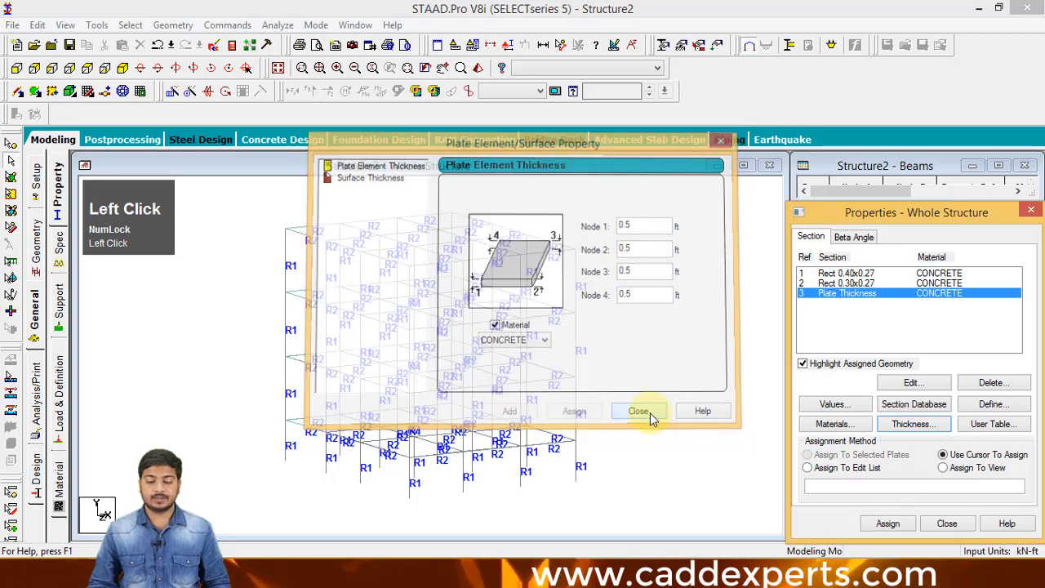
# Assign the concrete plate thickness to all four floor plates and clear the selection.
pyautogui.click(10, 177)
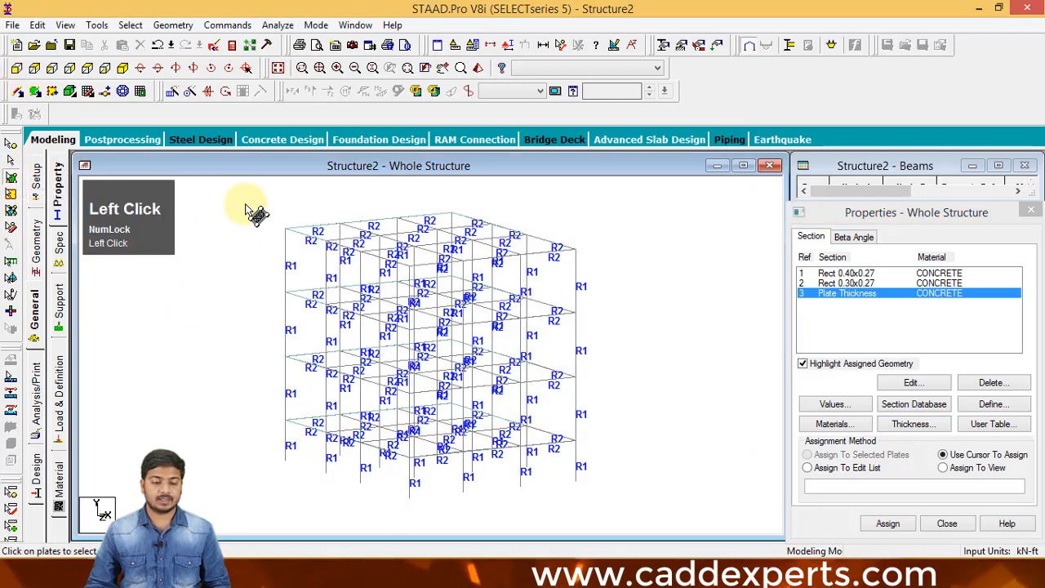
pyautogui.moveTo(249, 211); pyautogui.dragTo(663, 493)
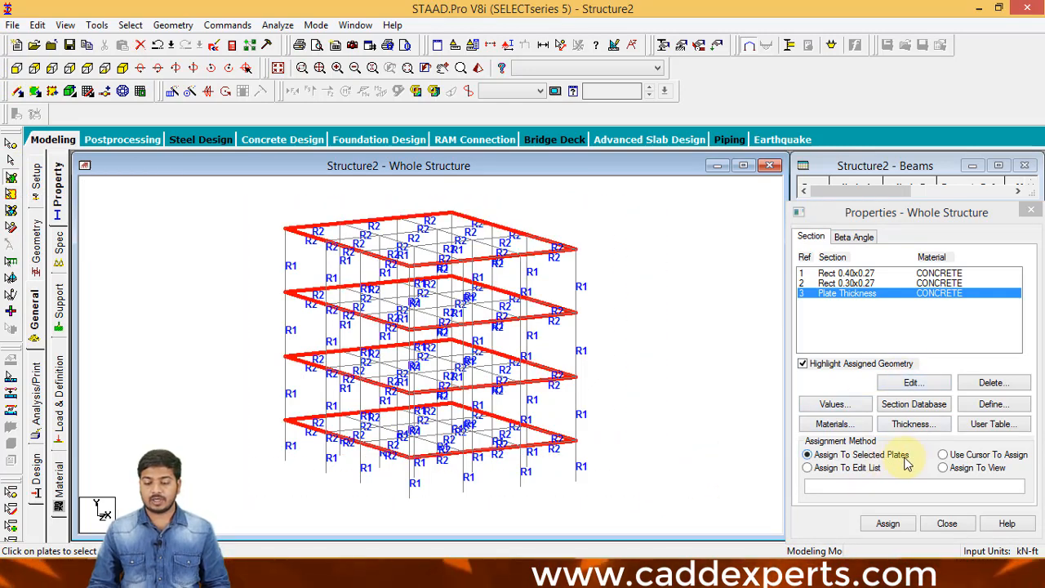
pyautogui.click(890, 523)
pyautogui.click(928, 412)
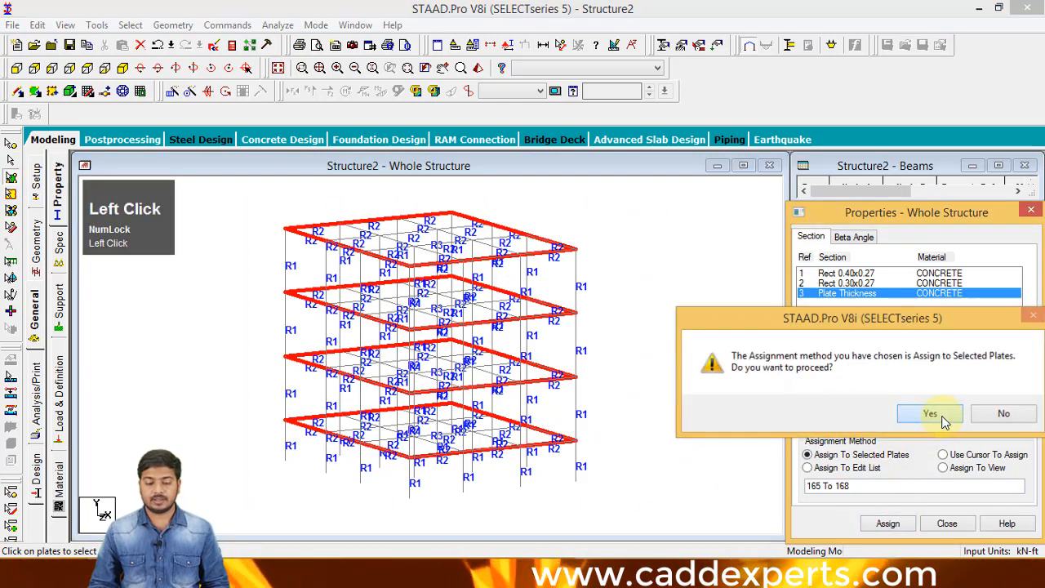
pyautogui.click(565, 222)
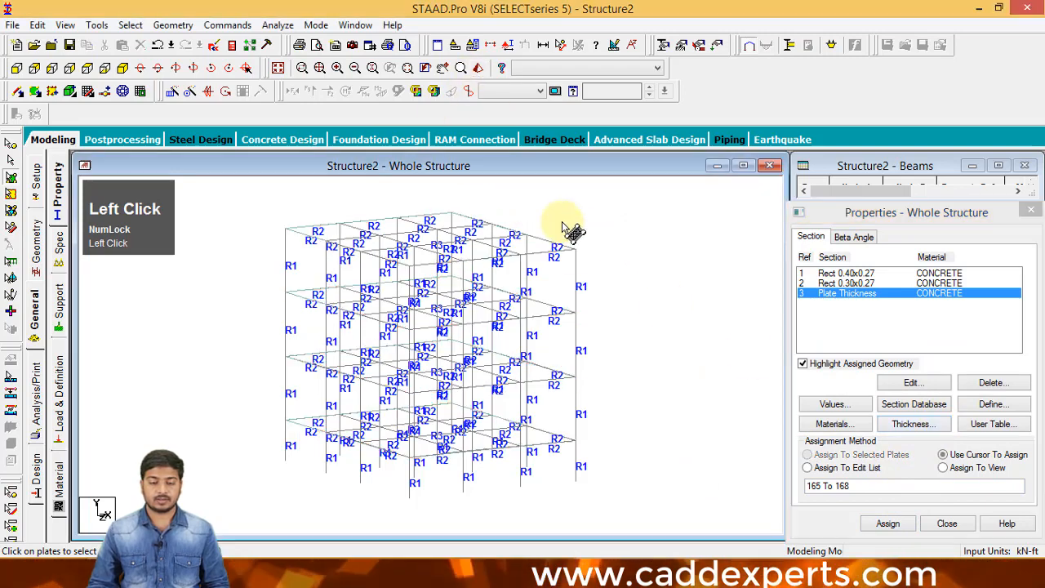
# Render the structure in 3D at full size, examine the slabs with the beams and columns, and return to the whole-structure property view.
pyautogui.click(462, 68)
pyautogui.moveTo(506, 314); pyautogui.dragTo(415, 309, button='middle')
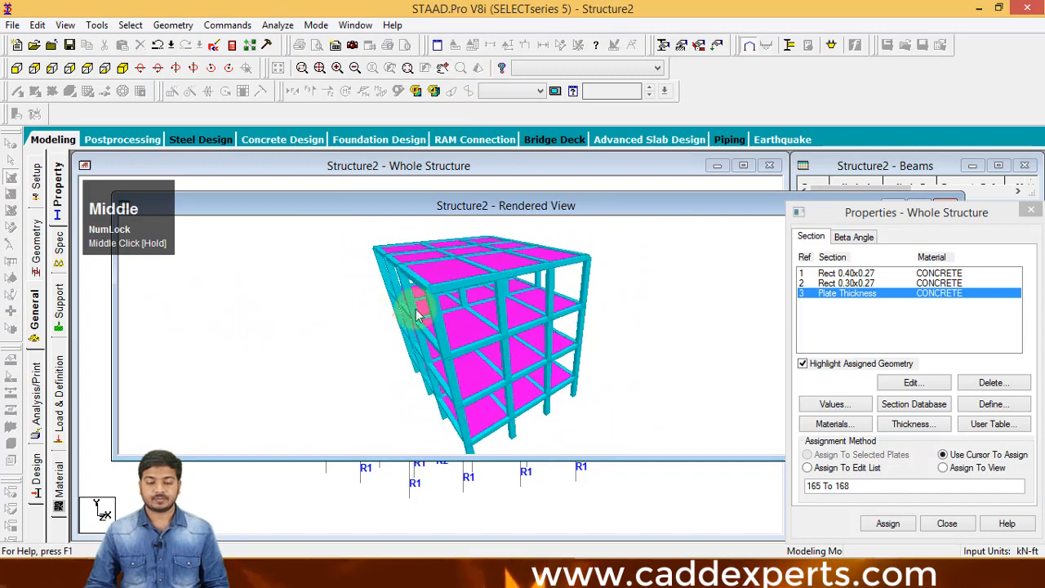
pyautogui.moveTo(552, 208); pyautogui.dragTo(327, 225)
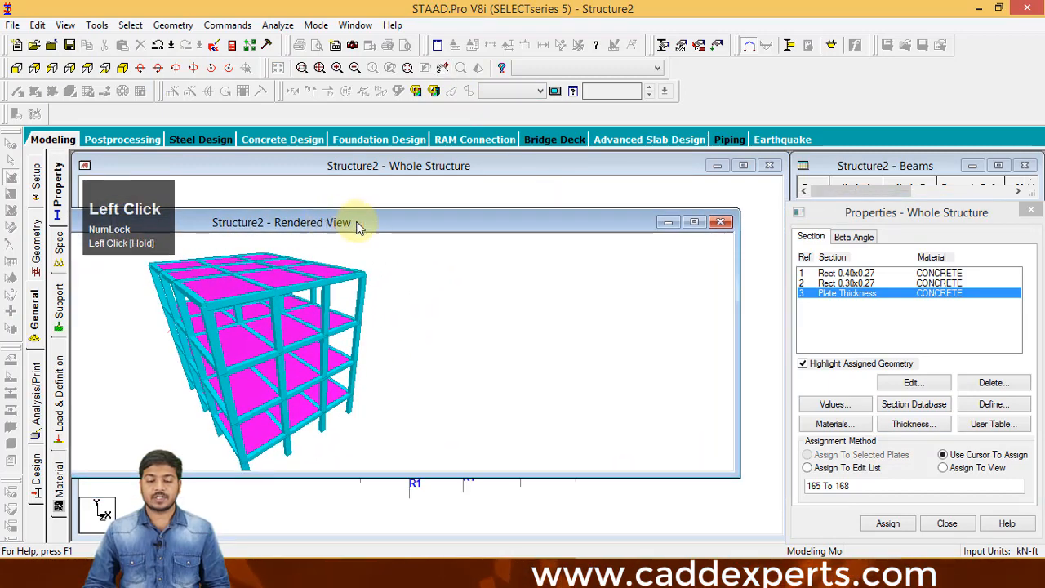
pyautogui.click(693, 231)
pyautogui.moveTo(466, 354); pyautogui.dragTo(543, 319, button='middle')
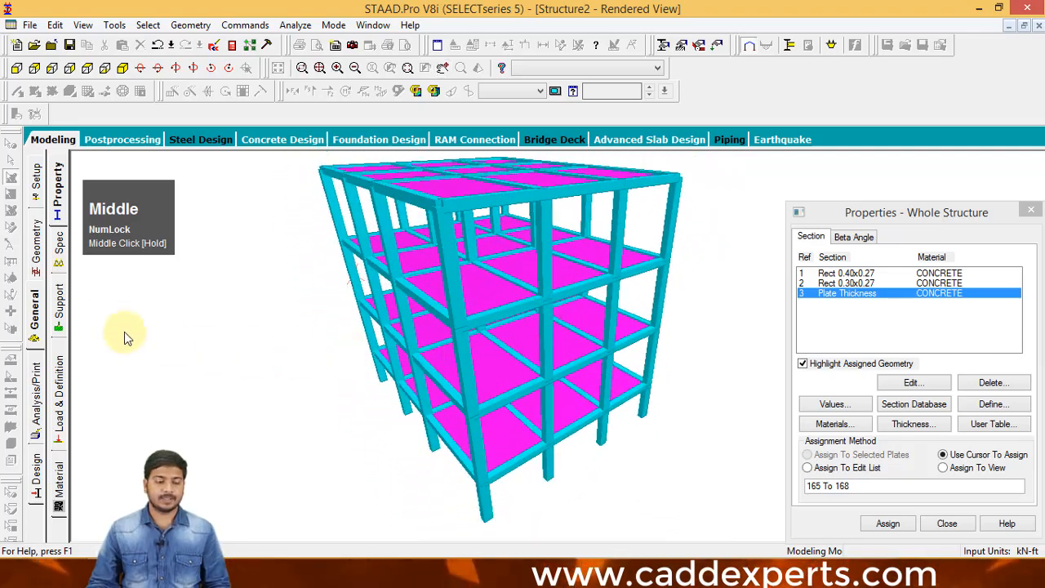
pyautogui.click(33, 308)
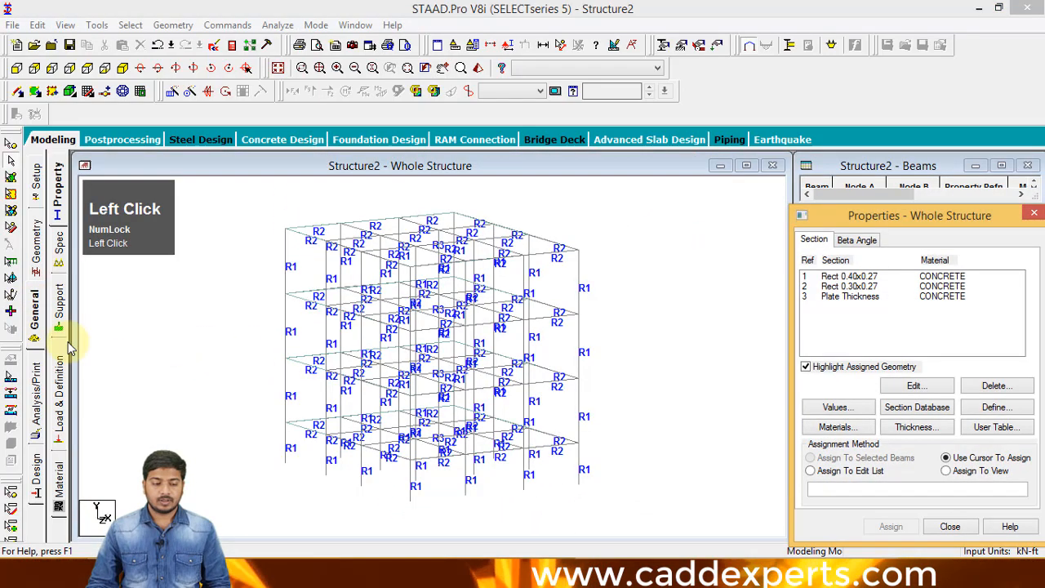
# Create a fixed support and select it in the supports list.
pyautogui.click(56, 307)
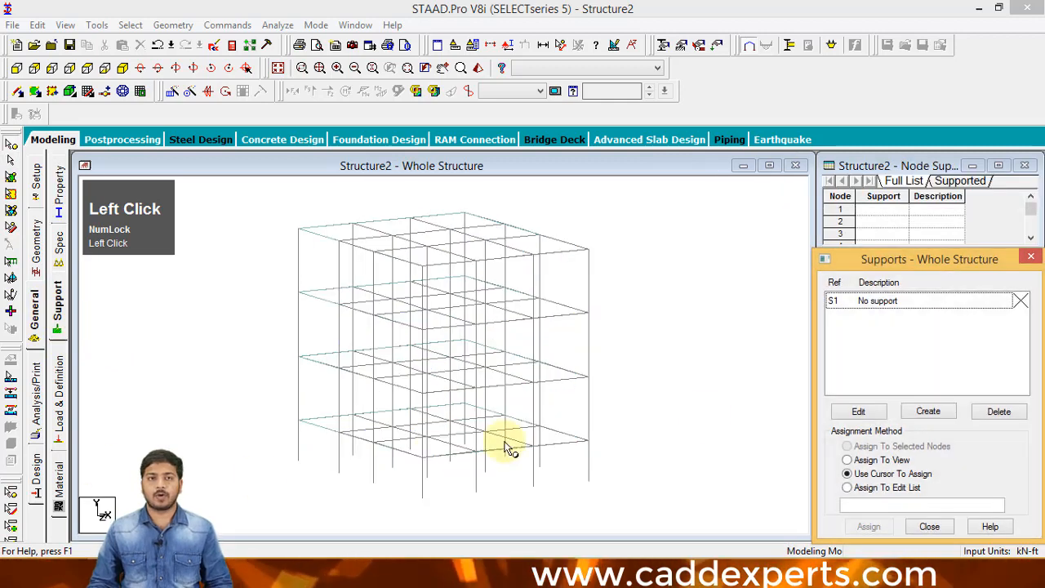
pyautogui.click(916, 416)
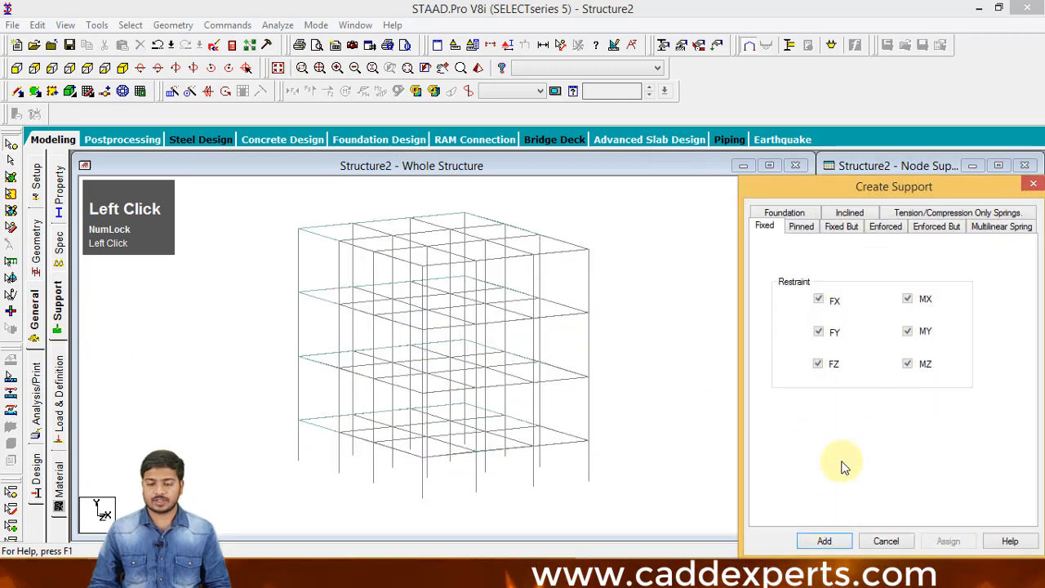
pyautogui.click(821, 540)
pyautogui.click(888, 323)
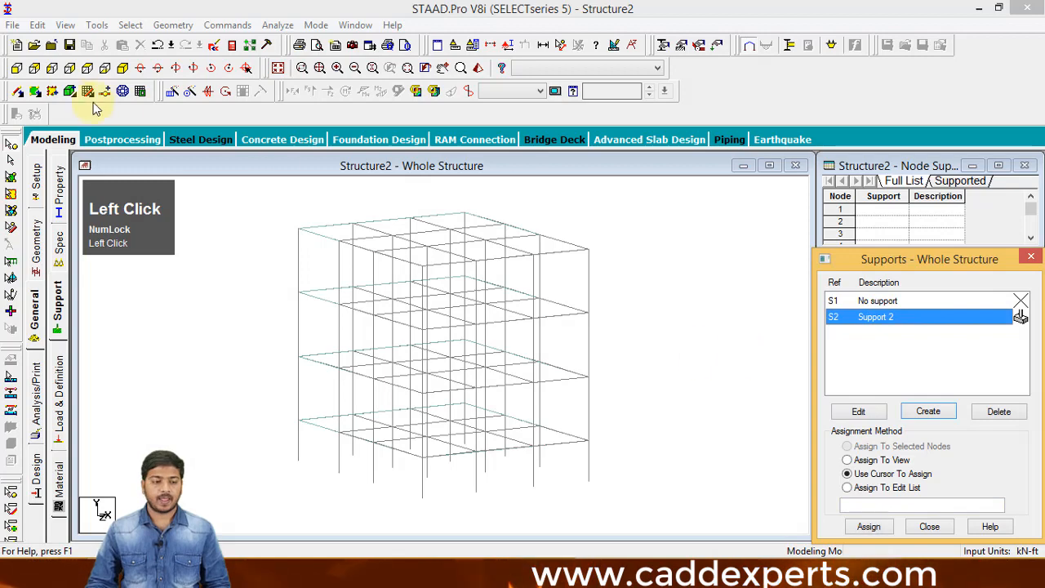
# Select all the column base nodes and assign the fixed support to them.
pyautogui.click(25, 79)
pyautogui.moveTo(302, 489); pyautogui.dragTo(615, 522)
pyautogui.click(112, 71)
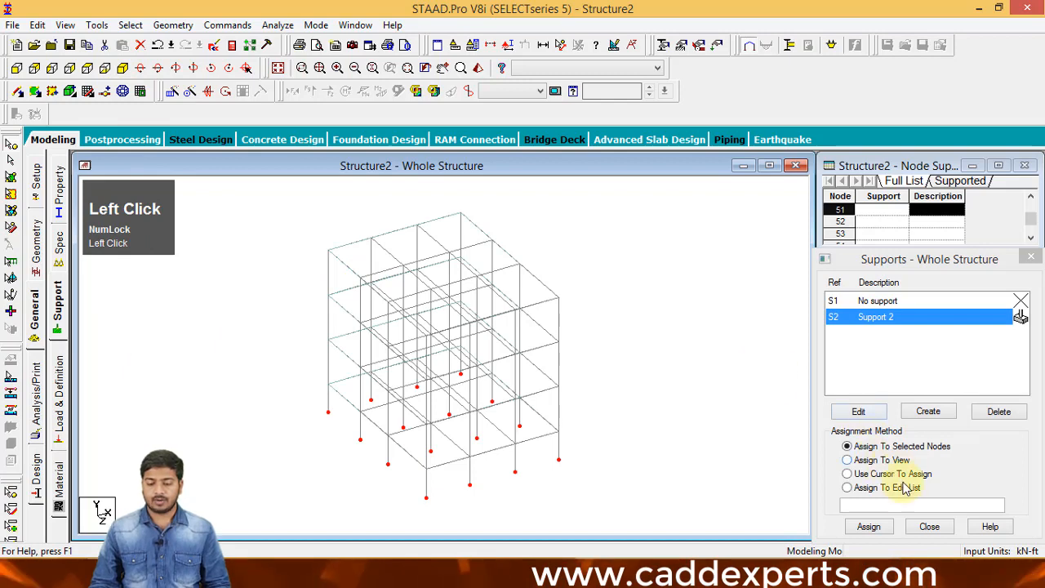
pyautogui.click(888, 530)
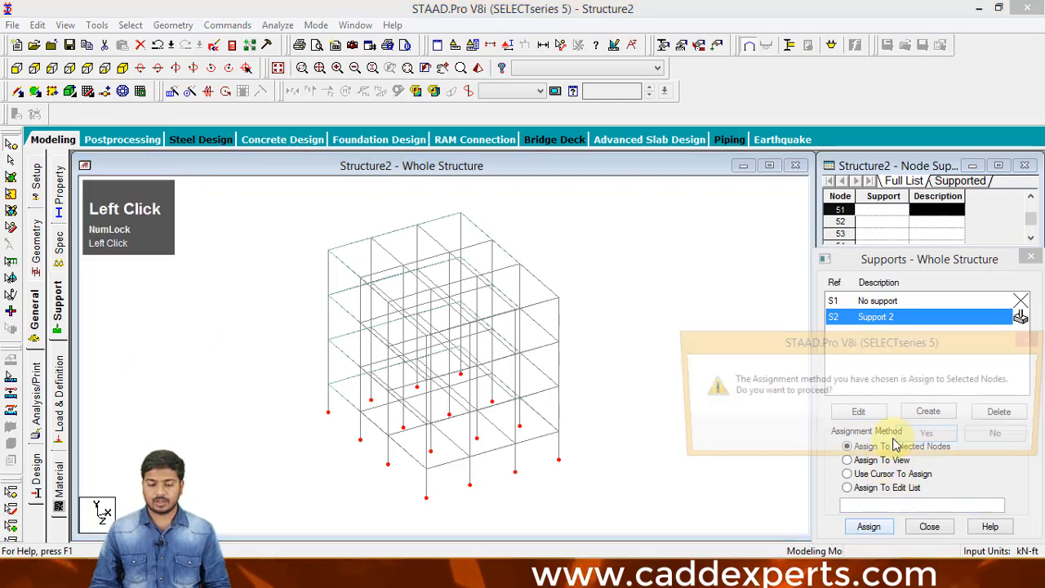
pyautogui.click(863, 439)
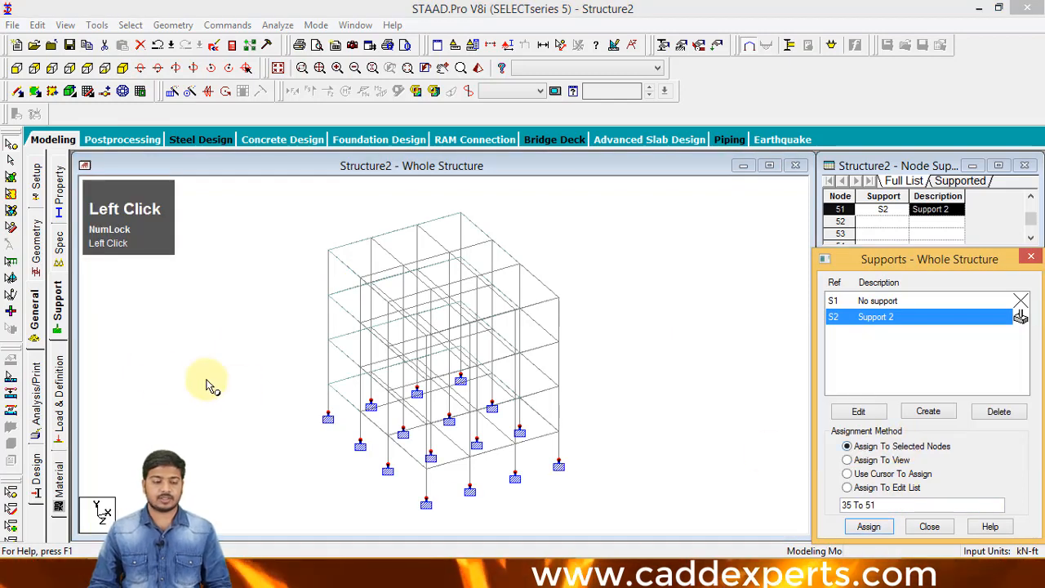
# Create the first primary load case with the Dead loading type.
pyautogui.click(56, 395)
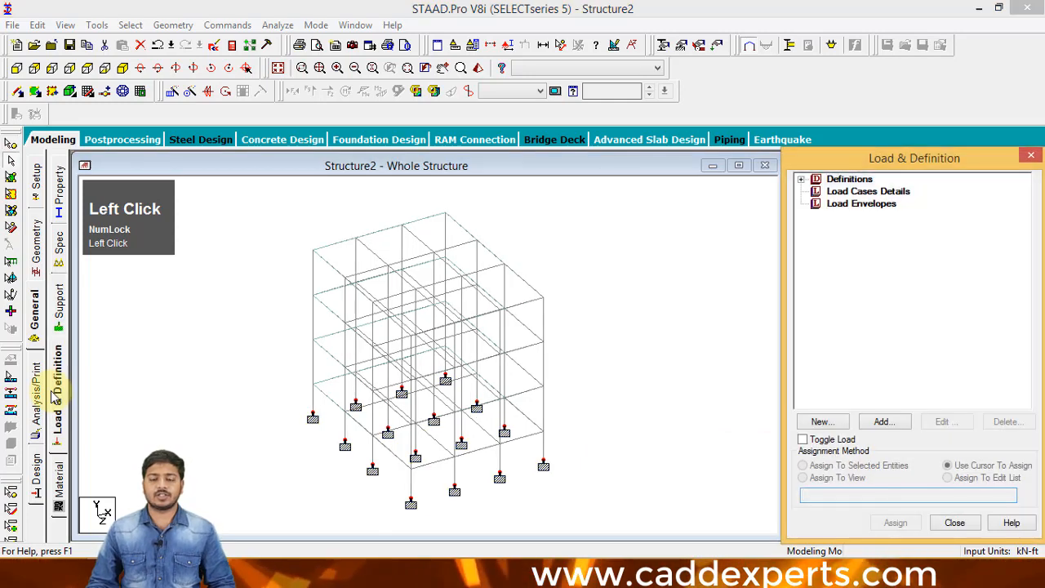
pyautogui.click(861, 191)
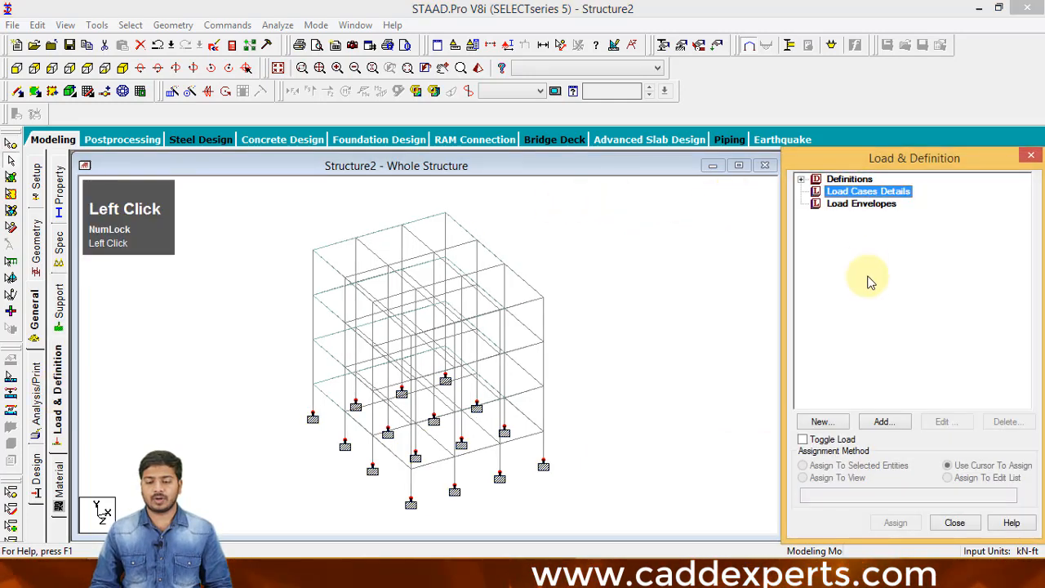
pyautogui.click(878, 421)
pyautogui.click(549, 199)
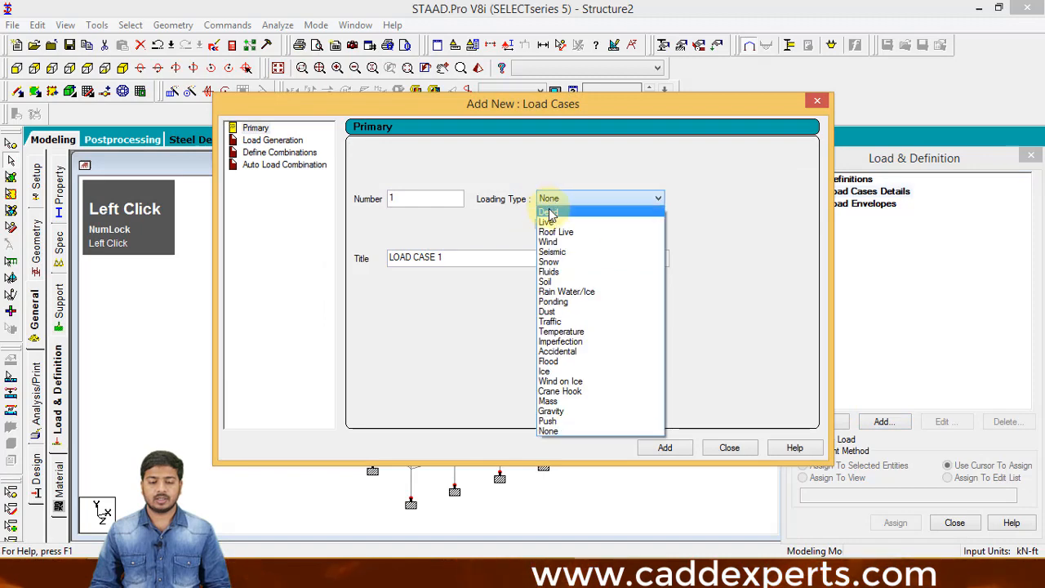
pyautogui.click(551, 212)
pyautogui.click(663, 448)
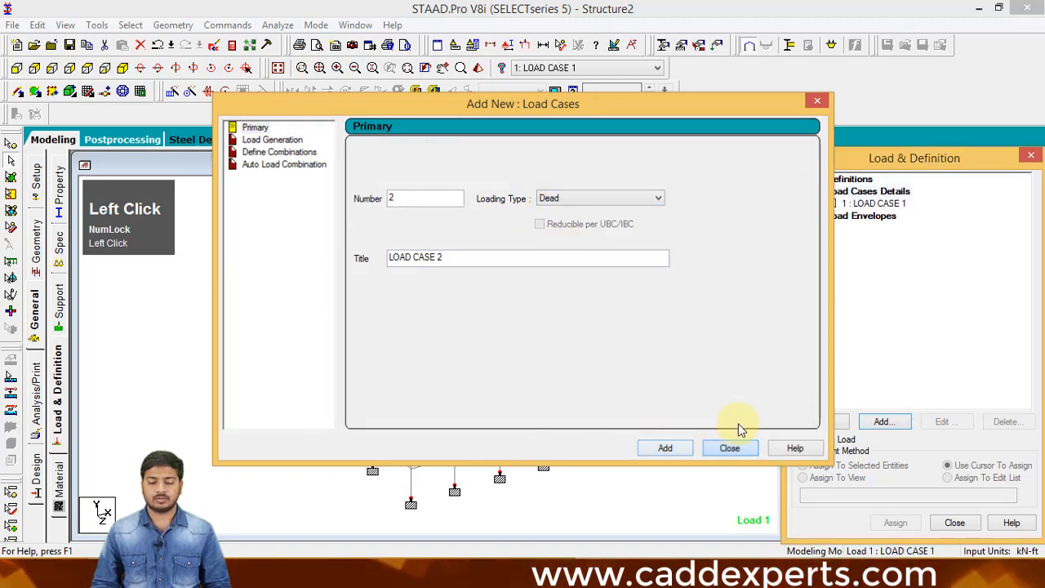
pyautogui.click(729, 448)
# Add a selfweight load in Y with factor -1 to load case 1, assign it to the entire view and clear the selection.
pyautogui.click(875, 421)
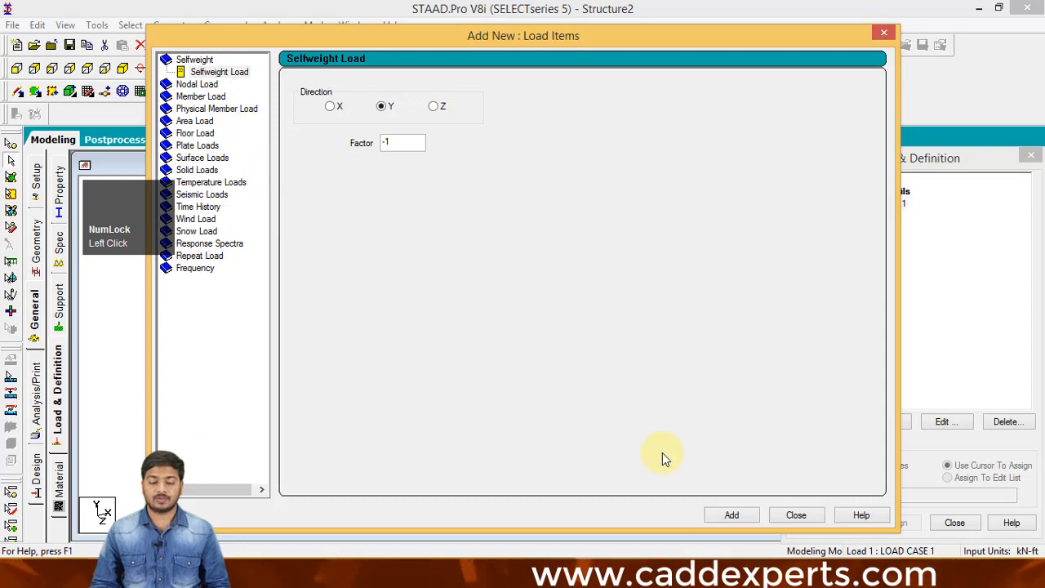
pyautogui.click(727, 515)
pyautogui.click(796, 515)
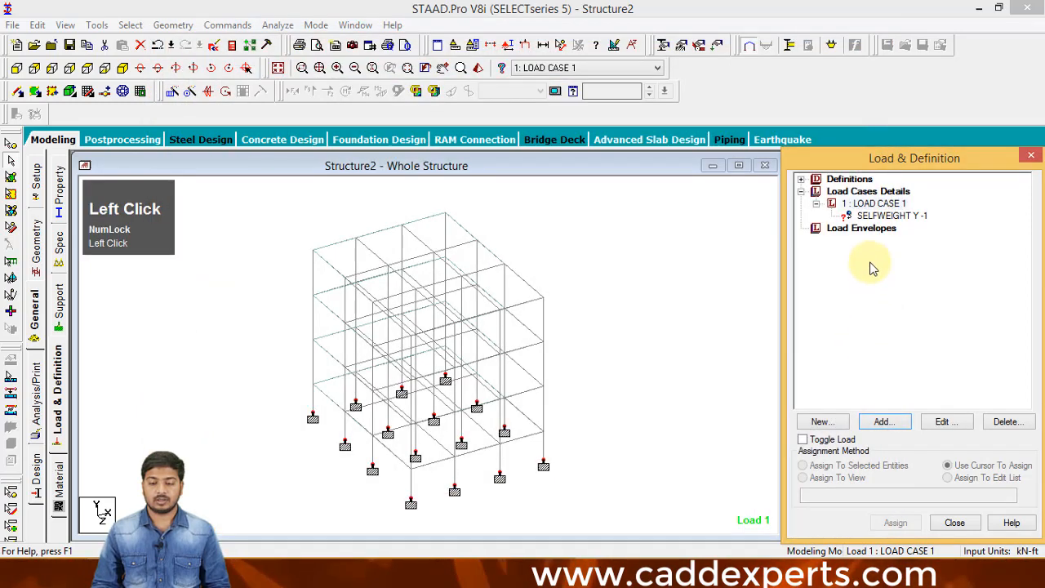
pyautogui.click(886, 215)
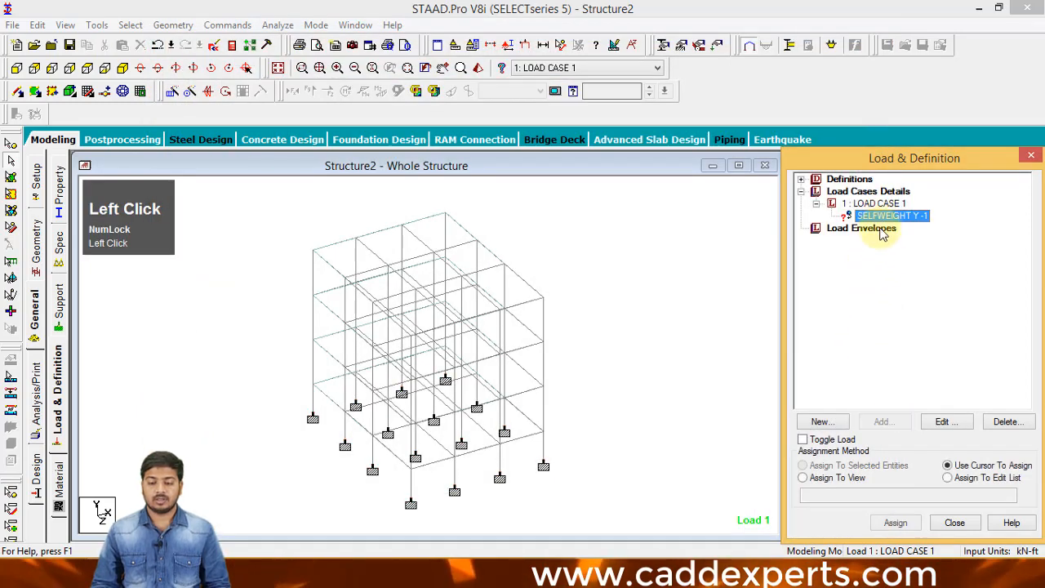
pyautogui.click(847, 480)
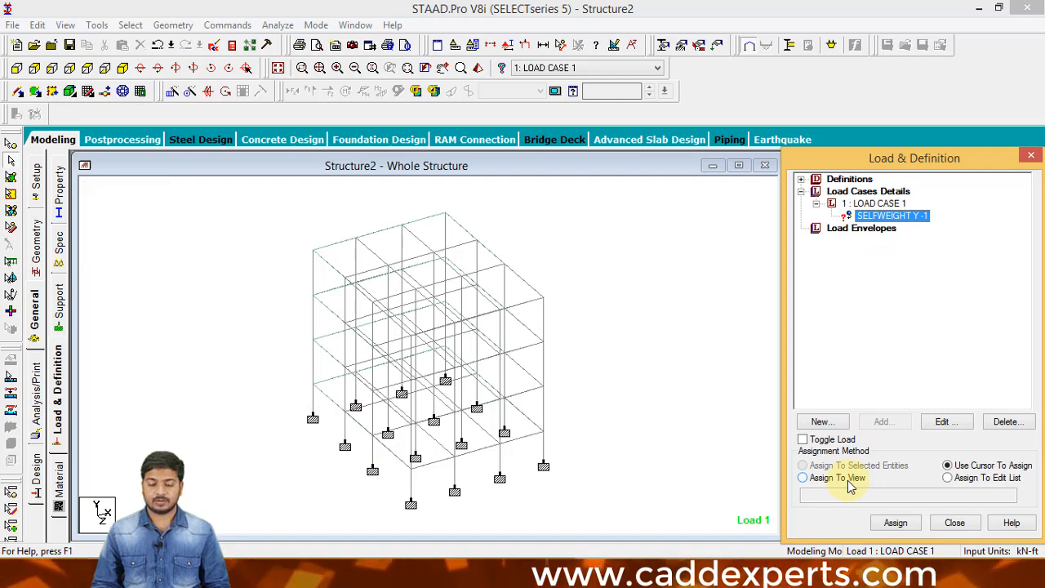
pyautogui.click(893, 523)
pyautogui.click(926, 386)
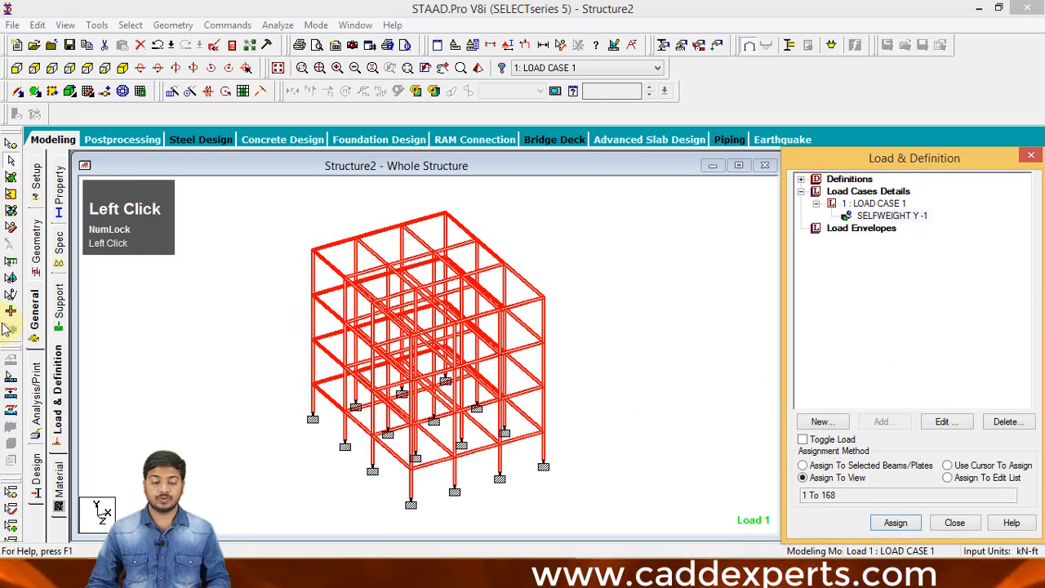
pyautogui.click(147, 379)
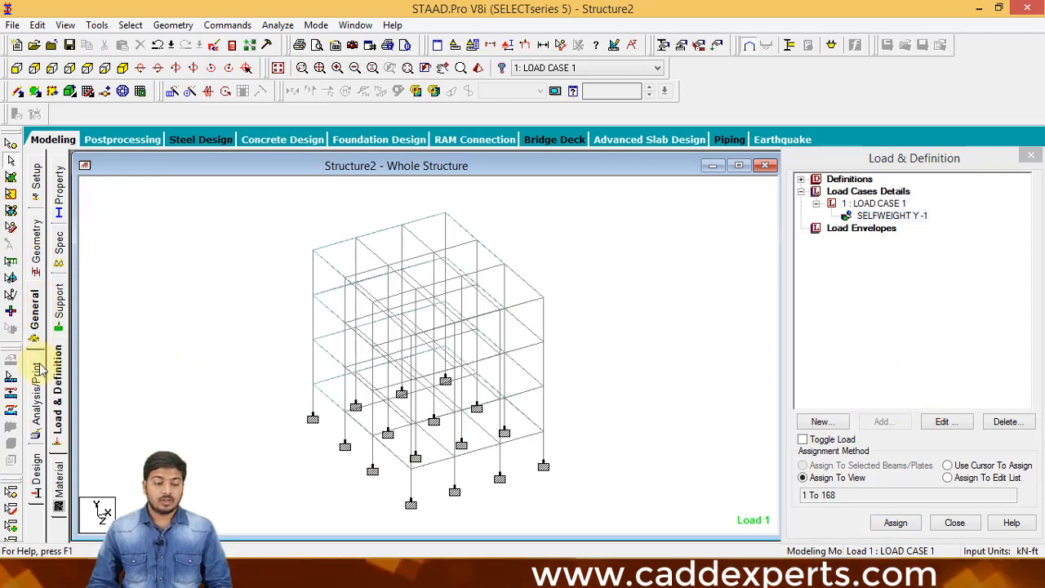
# Add a uniform member force of -2 kN/ft in the GY direction to load case 1.
pyautogui.click(878, 204)
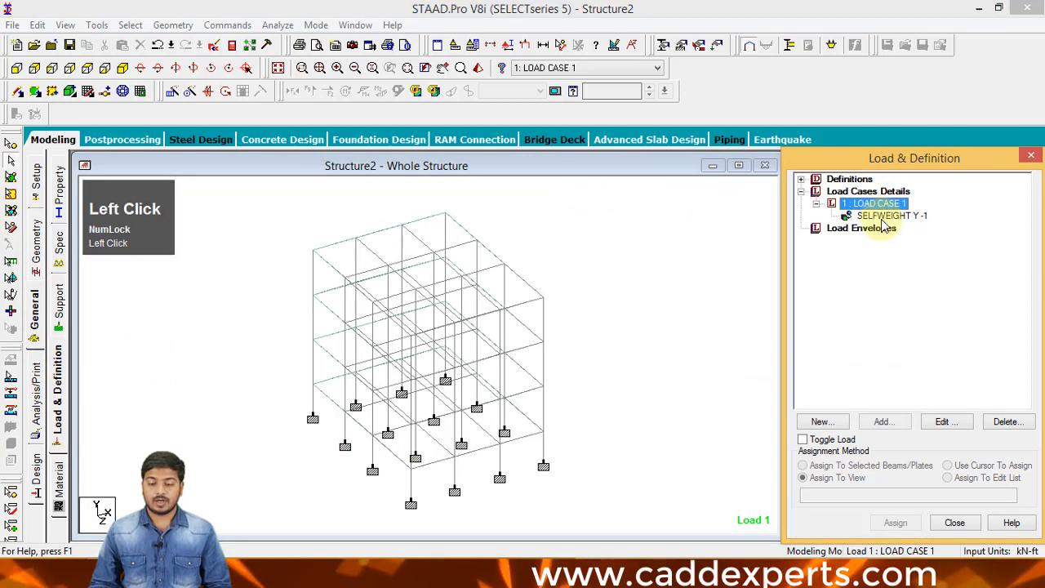
pyautogui.click(879, 421)
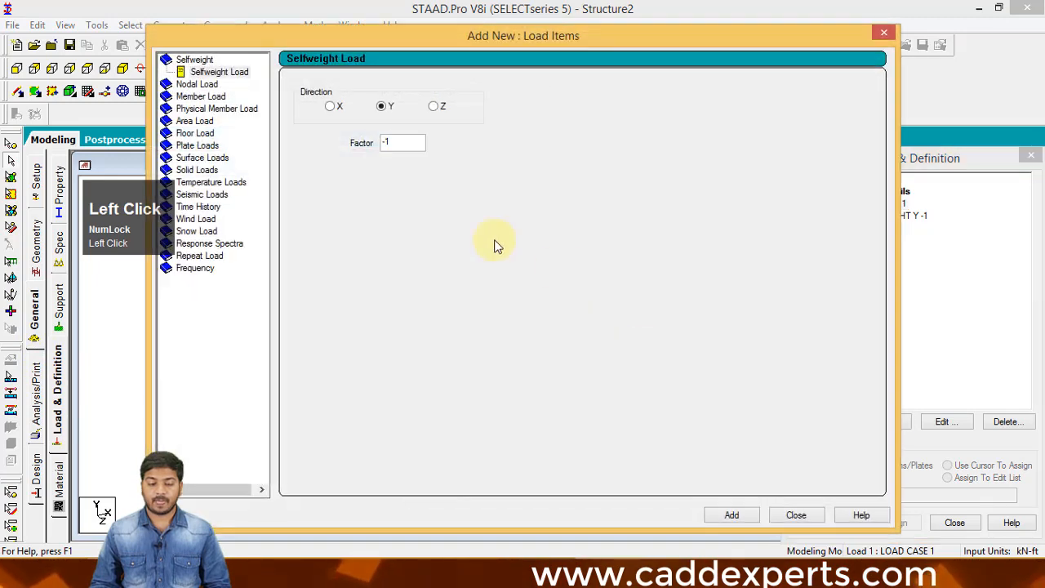
pyautogui.click(208, 98)
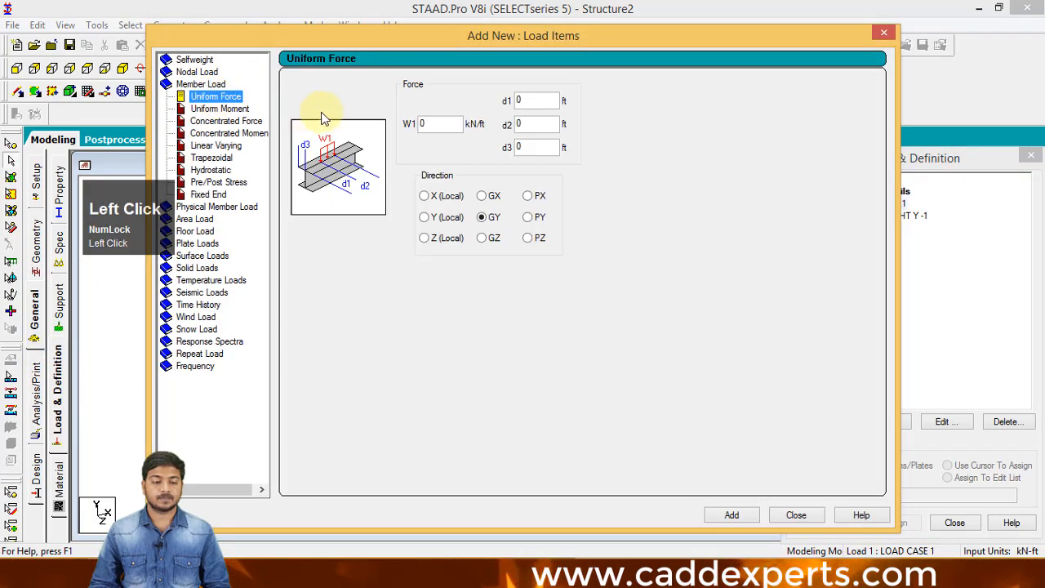
pyautogui.press('BackSpace')
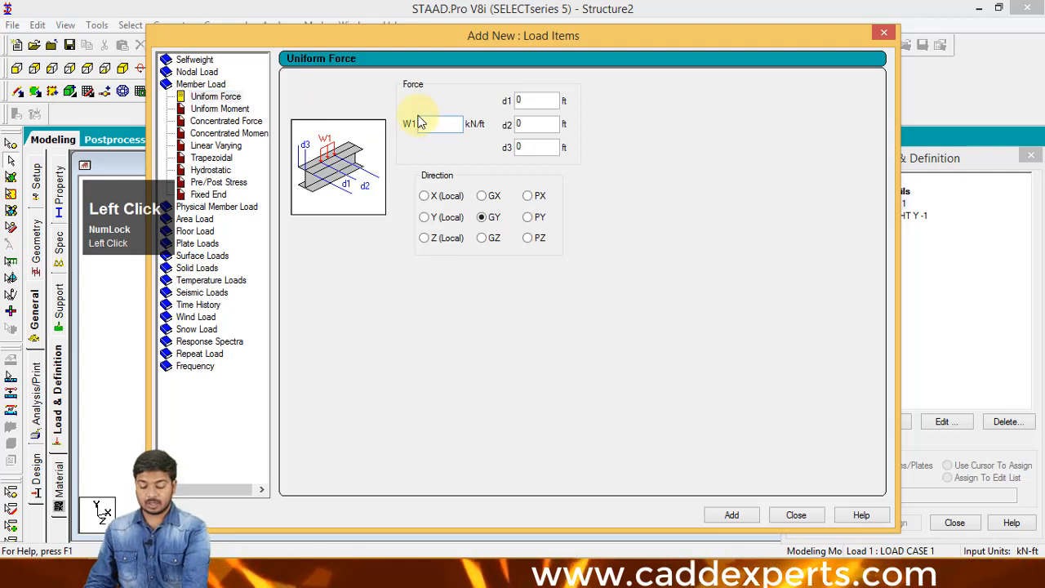
pyautogui.write('-2')
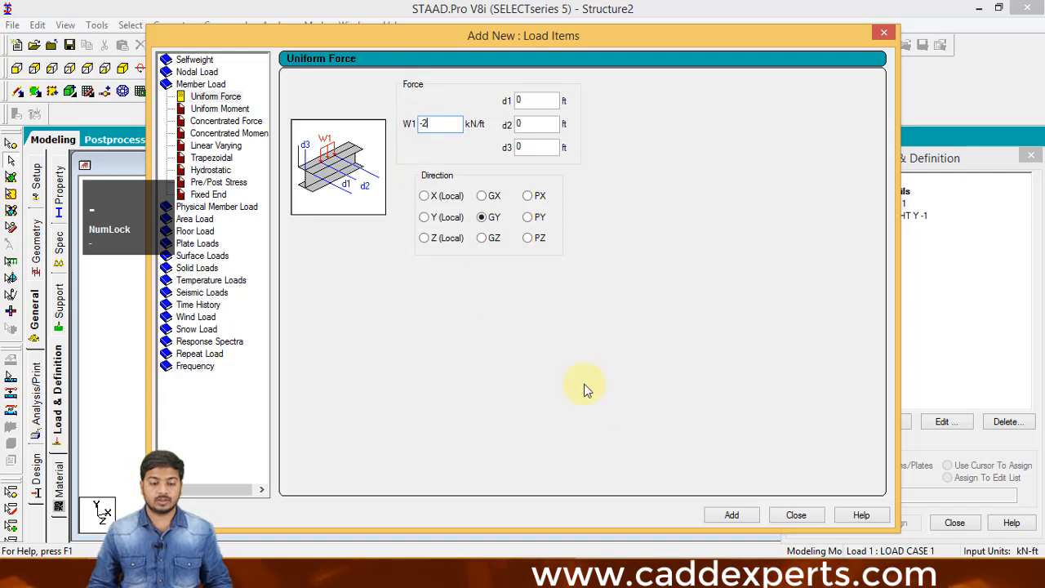
pyautogui.click(733, 514)
pyautogui.click(784, 514)
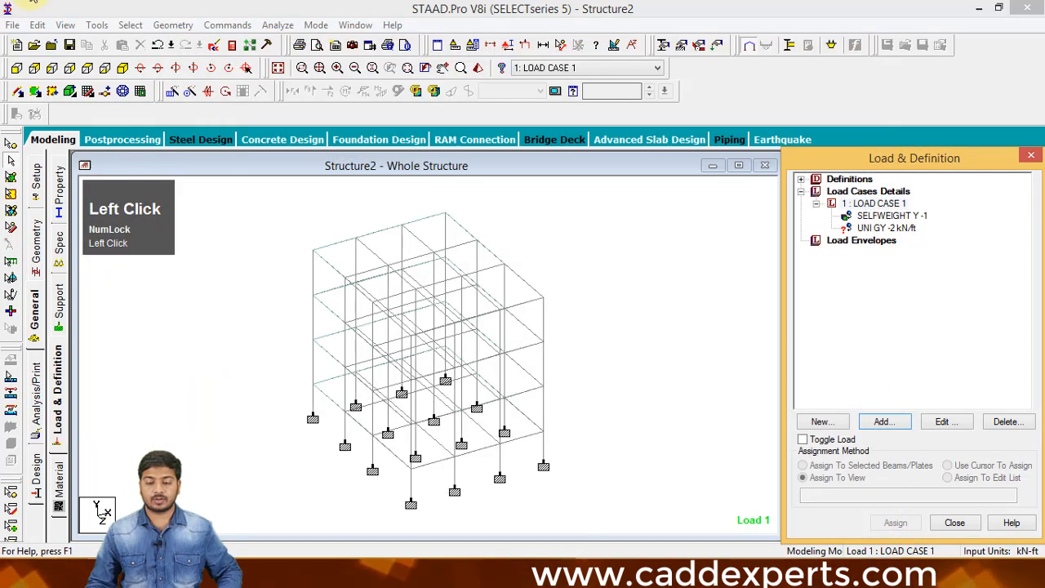
# Select all beams parallel to X and Z for the -2 kN/ft uniform load, declining the automatic save.
pyautogui.click(892, 228)
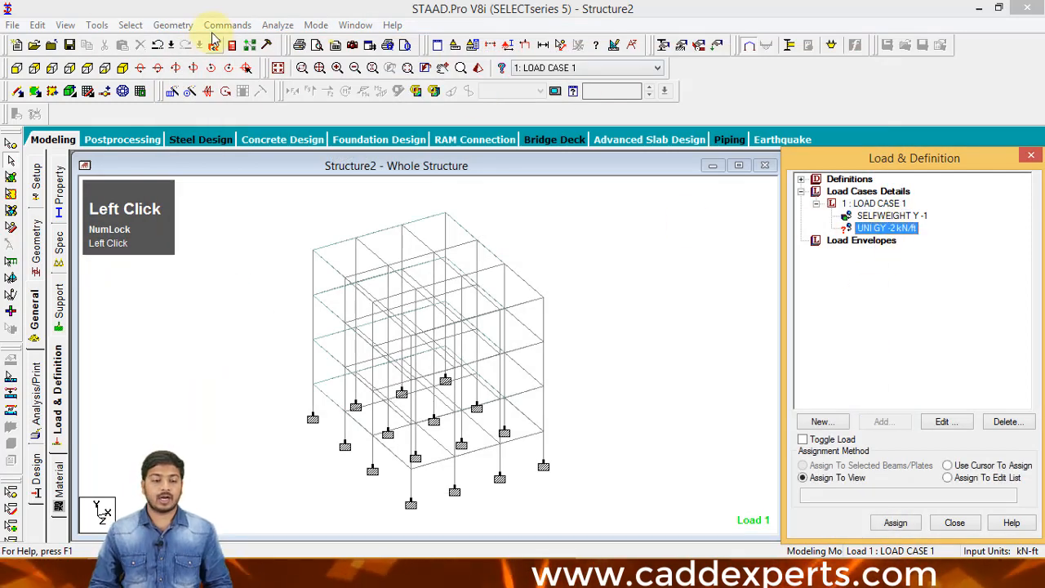
pyautogui.click(131, 25)
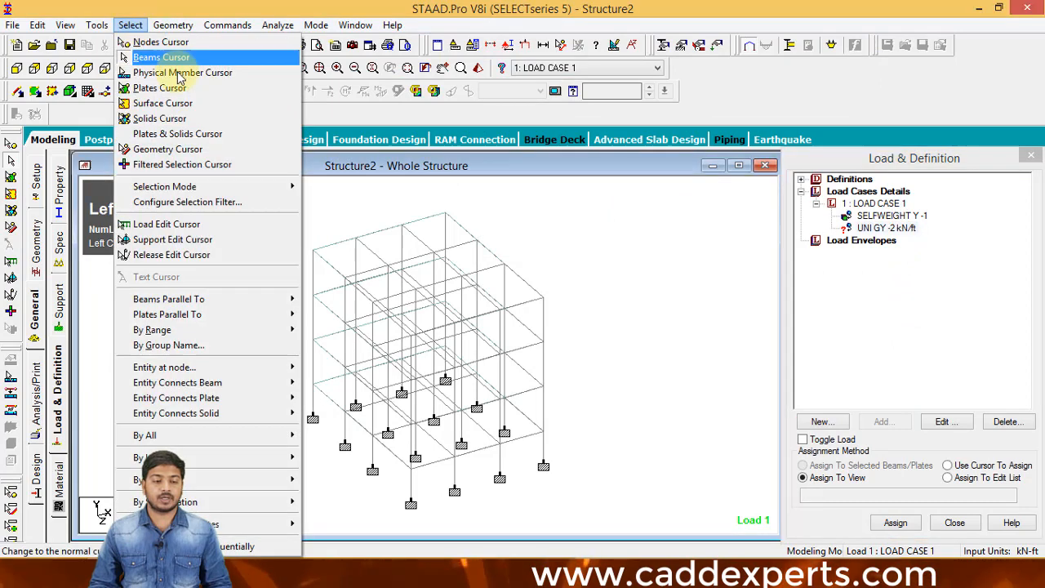
pyautogui.moveTo(276, 302)
pyautogui.click(326, 299)
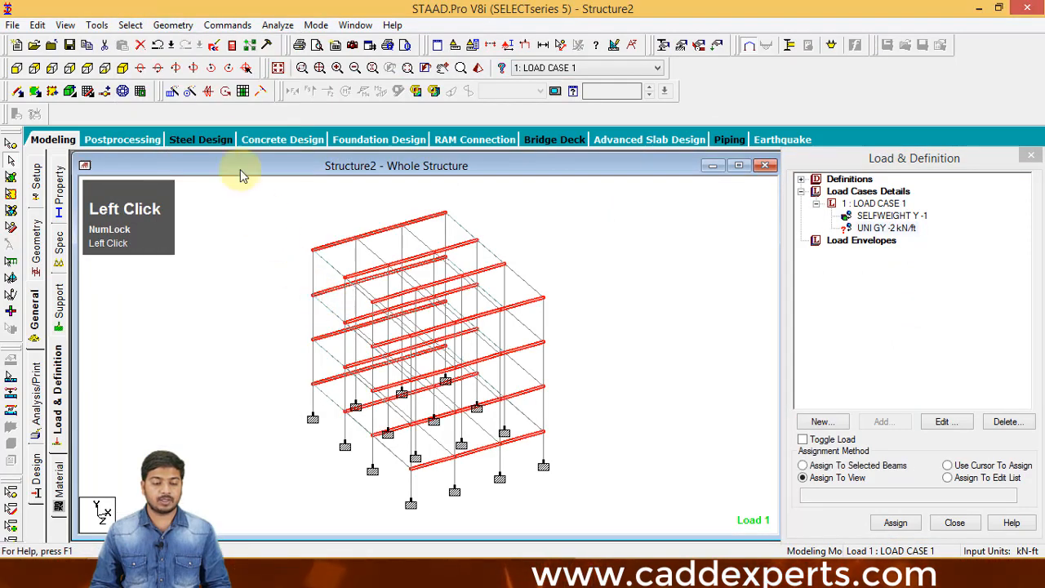
pyautogui.click(591, 320)
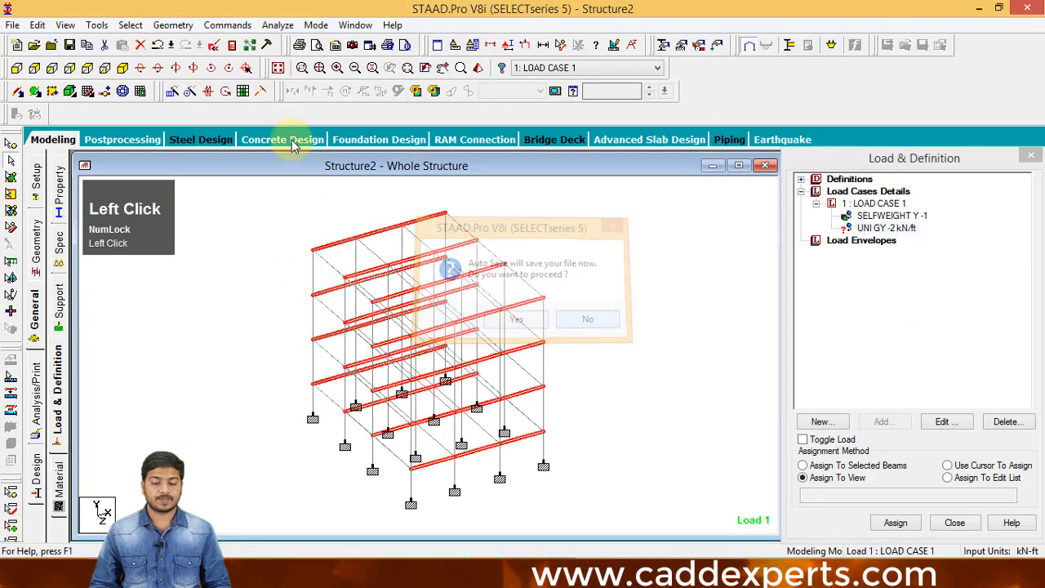
pyautogui.click(131, 25)
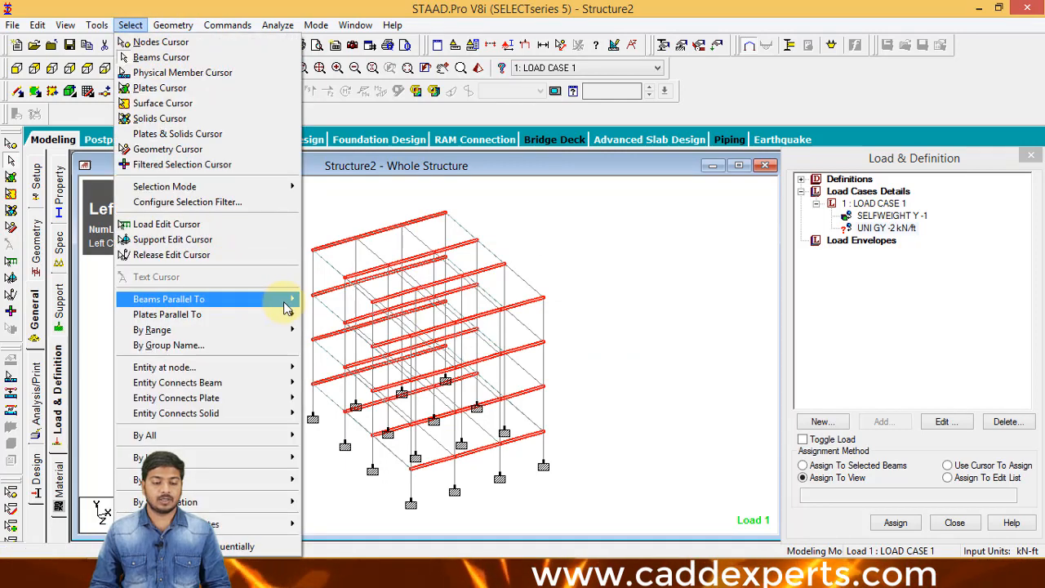
pyautogui.moveTo(280, 298)
pyautogui.click(320, 330)
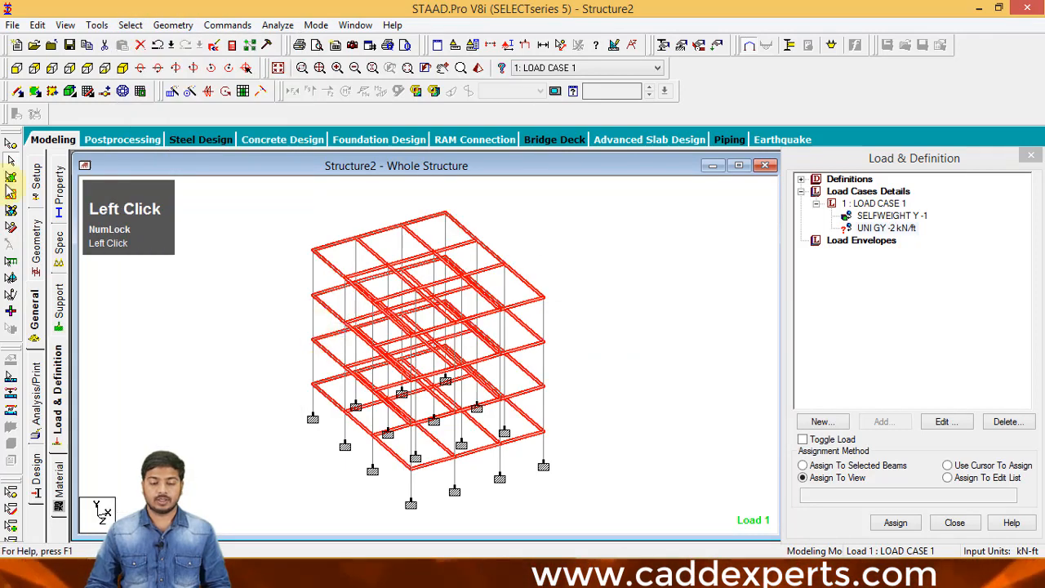
# Assign the -2 kN/ft uniform load to the selected beams.
pyautogui.click(885, 227)
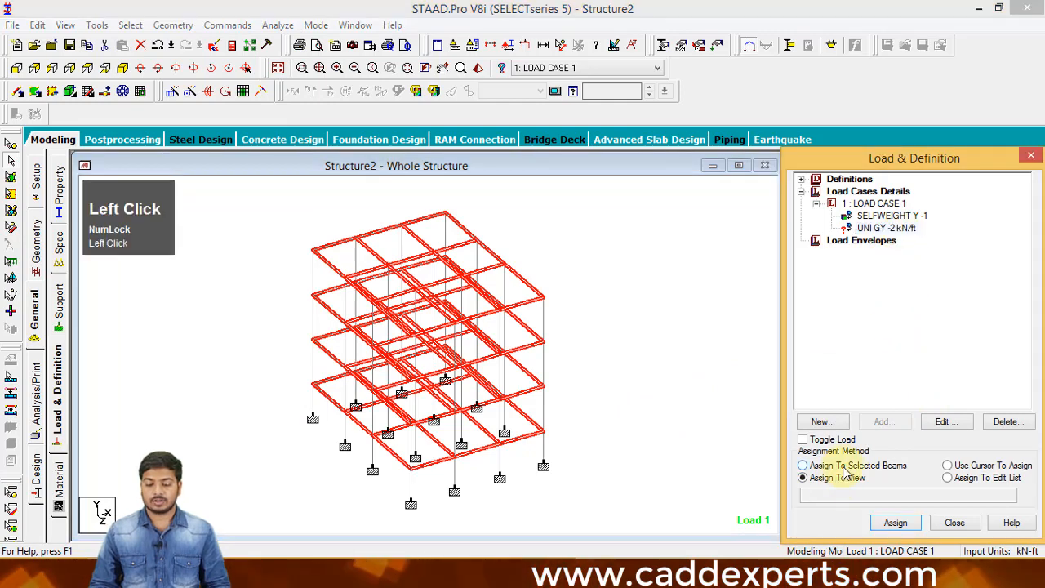
pyautogui.click(883, 526)
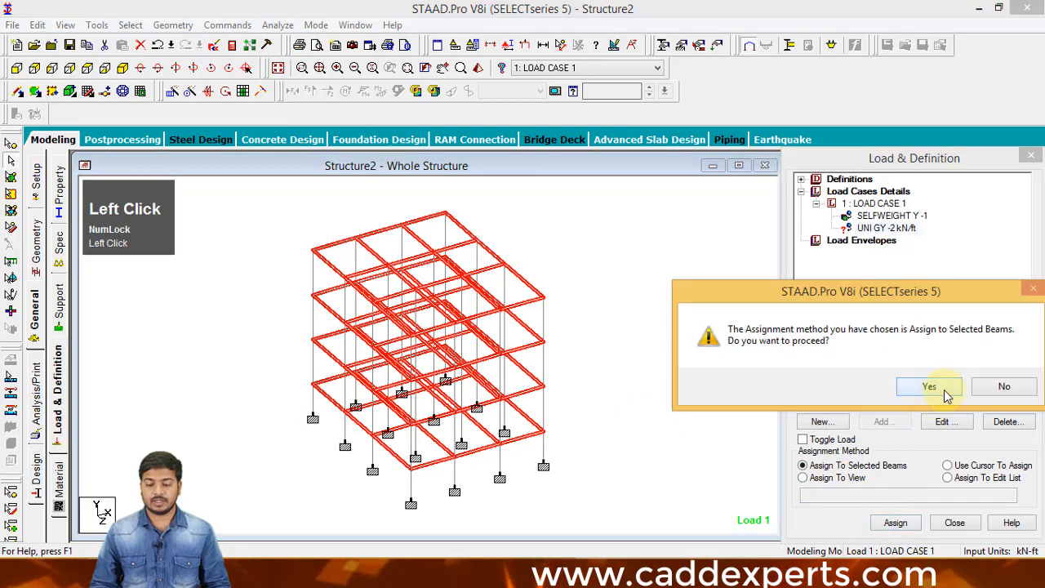
pyautogui.click(930, 387)
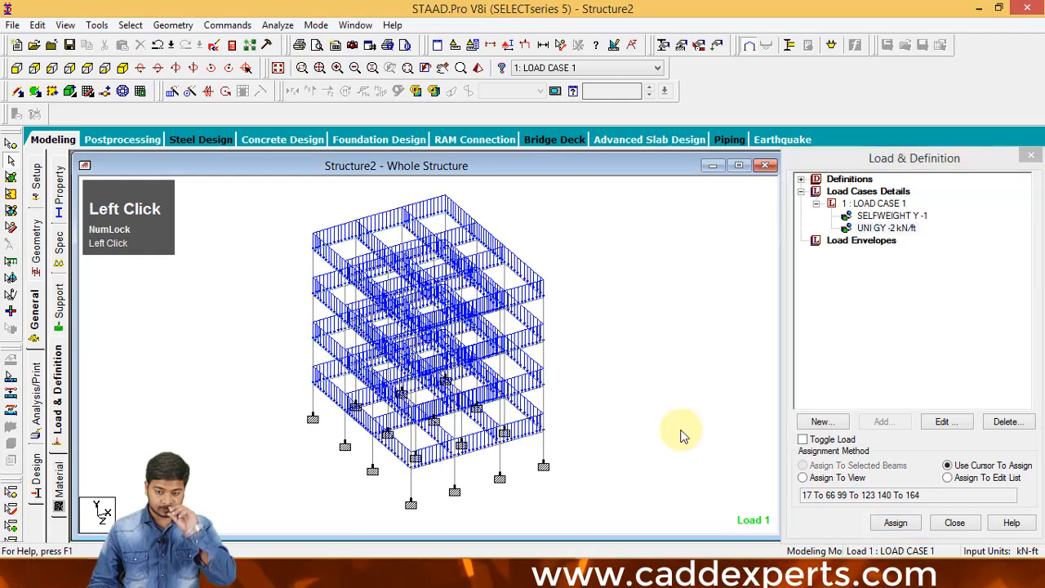
# Create a second primary load case with the Dead loading type.
pyautogui.click(880, 192)
pyautogui.click(882, 422)
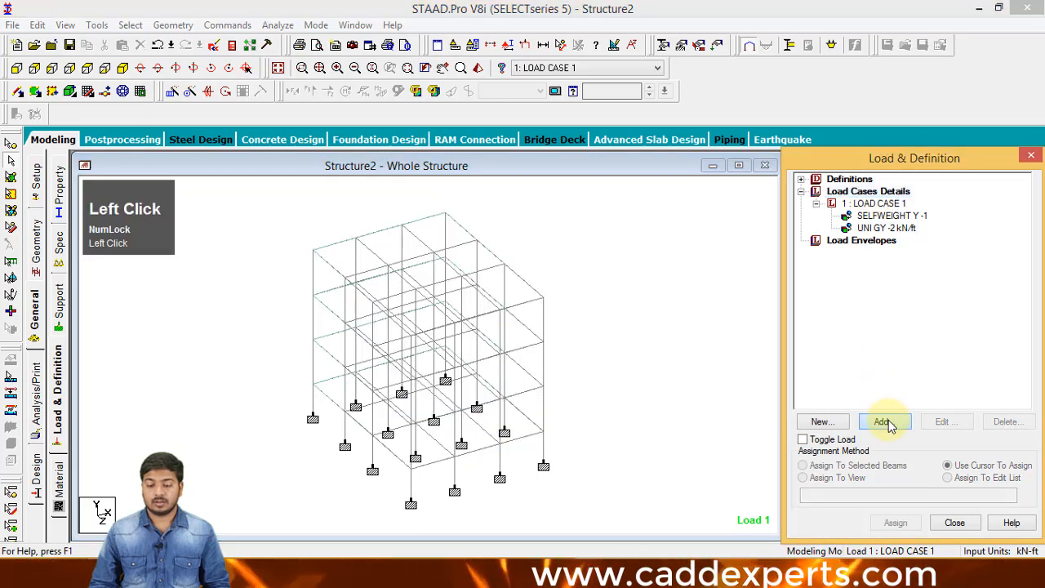
pyautogui.click(567, 200)
pyautogui.click(563, 217)
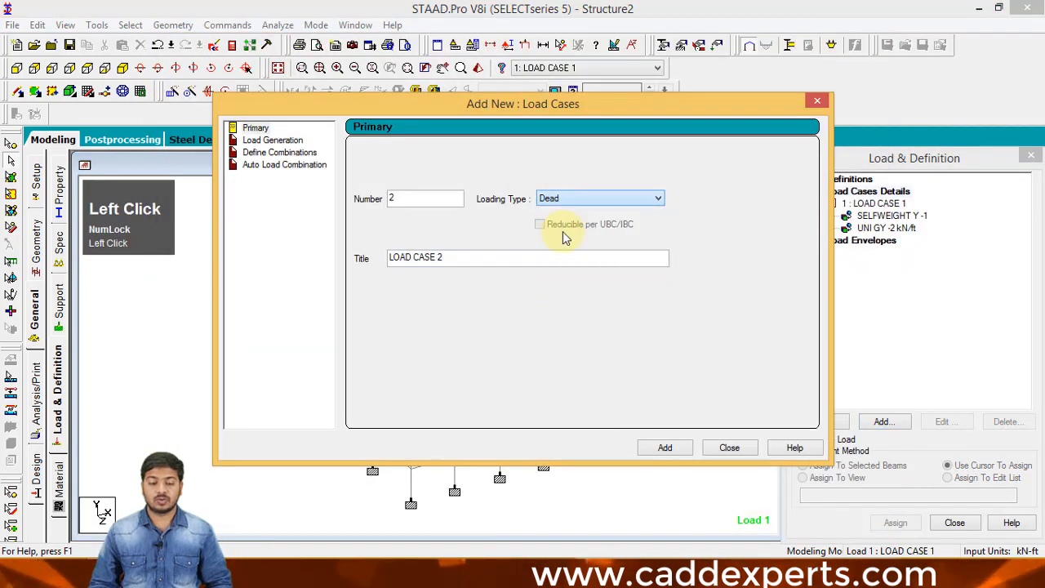
pyautogui.click(728, 449)
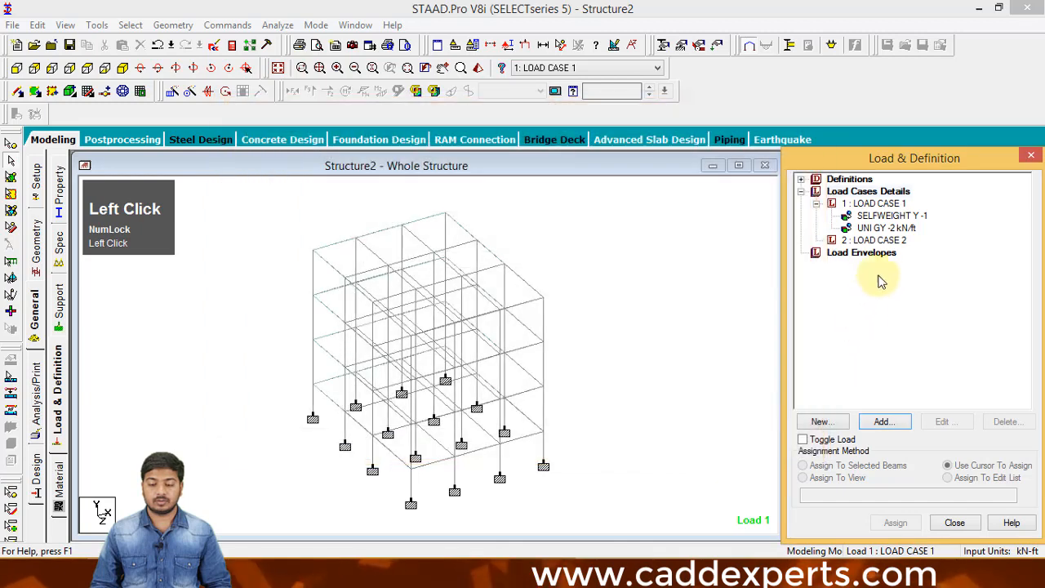
# Add a full-plate pressure load of -1 kN/ft2 in the GY direction to load case 2.
pyautogui.click(877, 240)
pyautogui.click(881, 422)
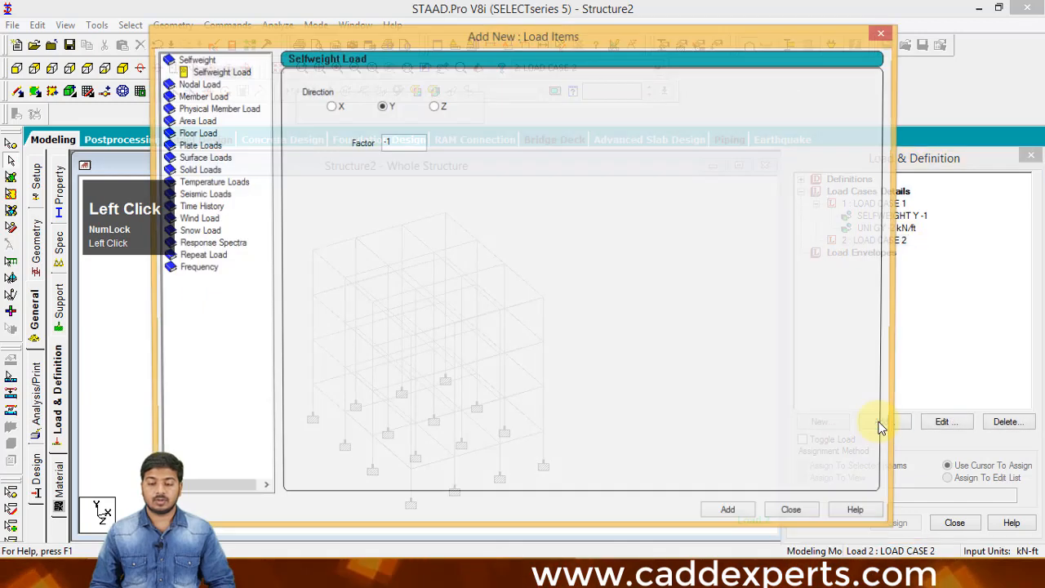
pyautogui.click(197, 145)
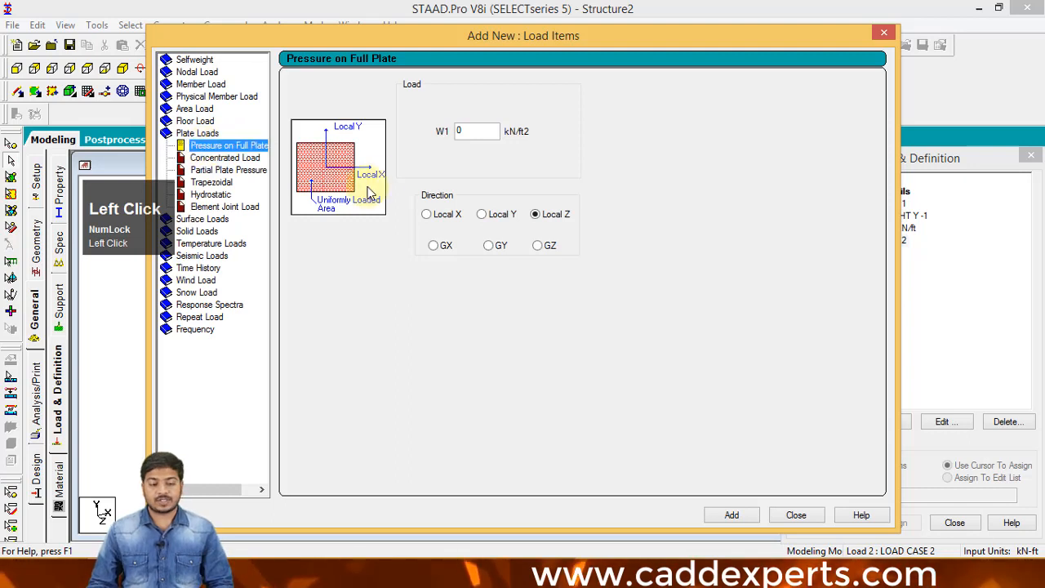
pyautogui.click(483, 135)
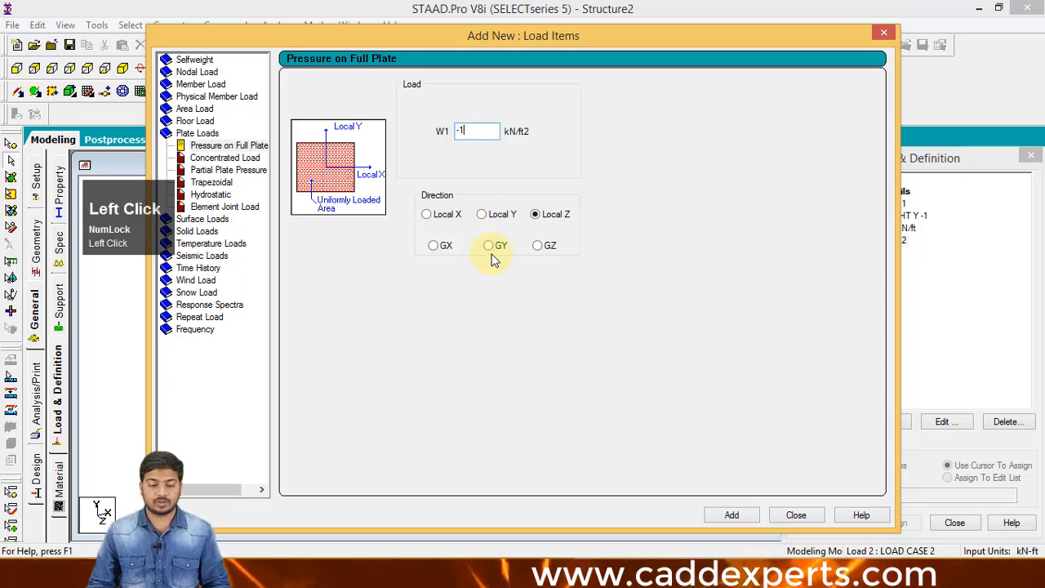
pyautogui.click(794, 516)
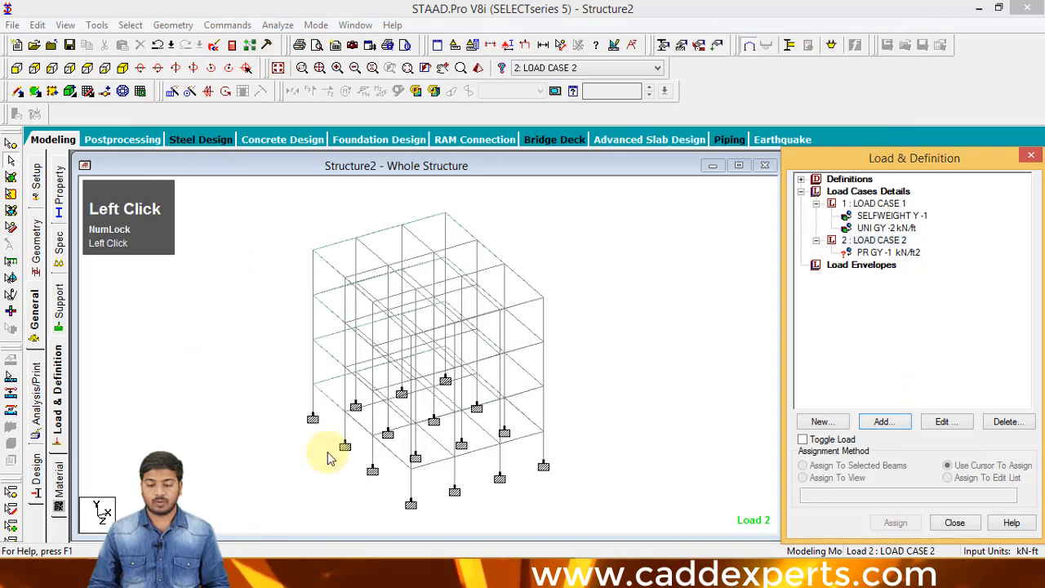
# Assign the -1 kN/ft2 GY pressure load to all slab plates in the structure.
pyautogui.click(875, 253)
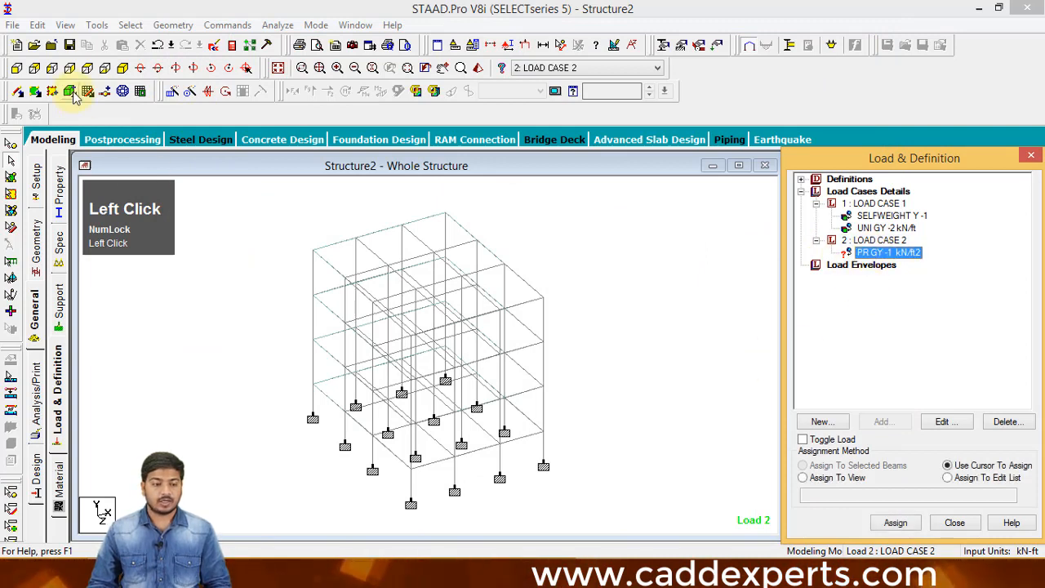
pyautogui.click(12, 178)
pyautogui.moveTo(251, 203); pyautogui.dragTo(614, 486)
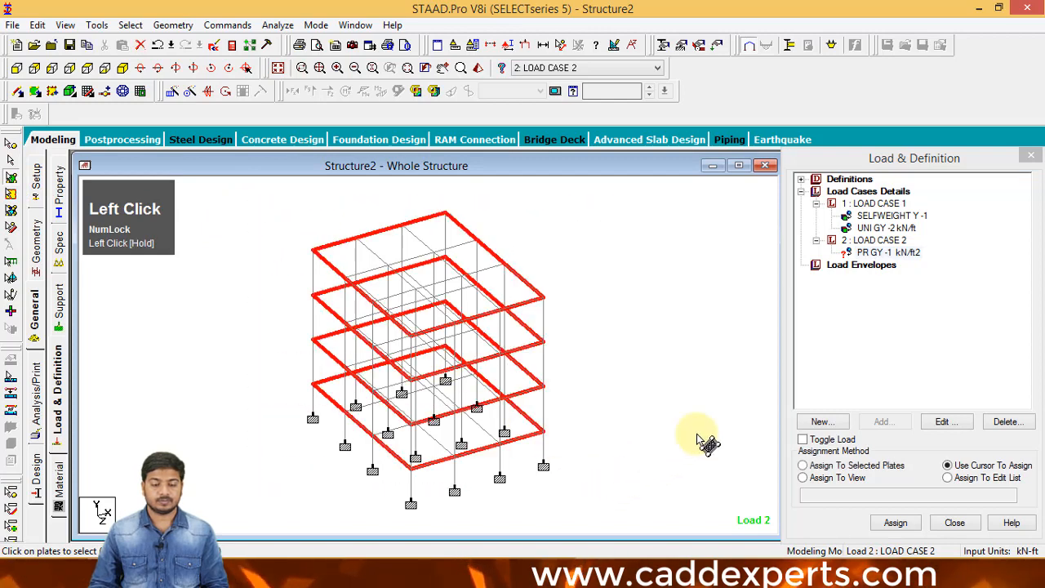
pyautogui.click(891, 253)
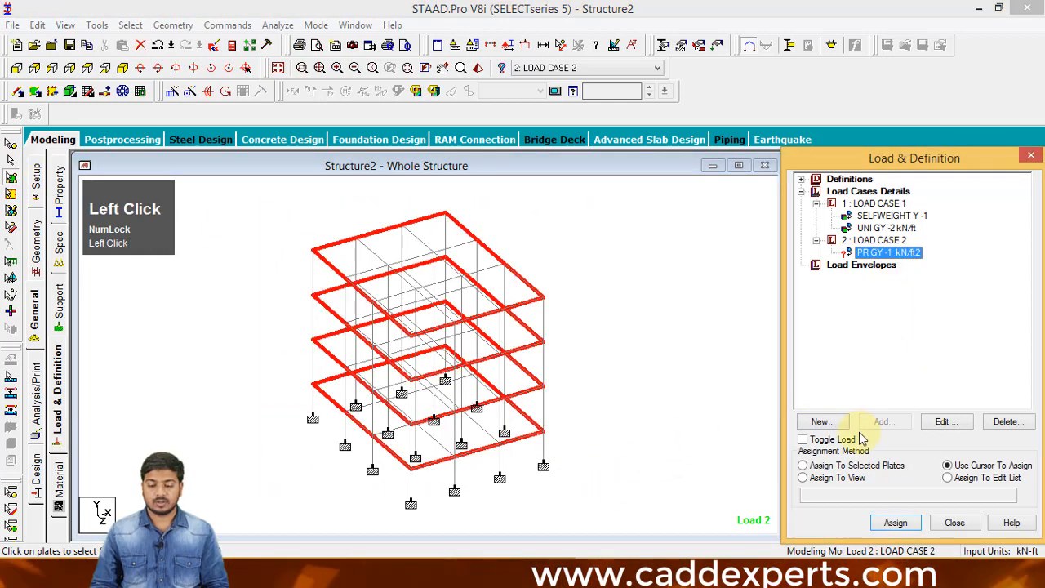
pyautogui.click(896, 522)
pyautogui.click(927, 388)
pyautogui.click(648, 324)
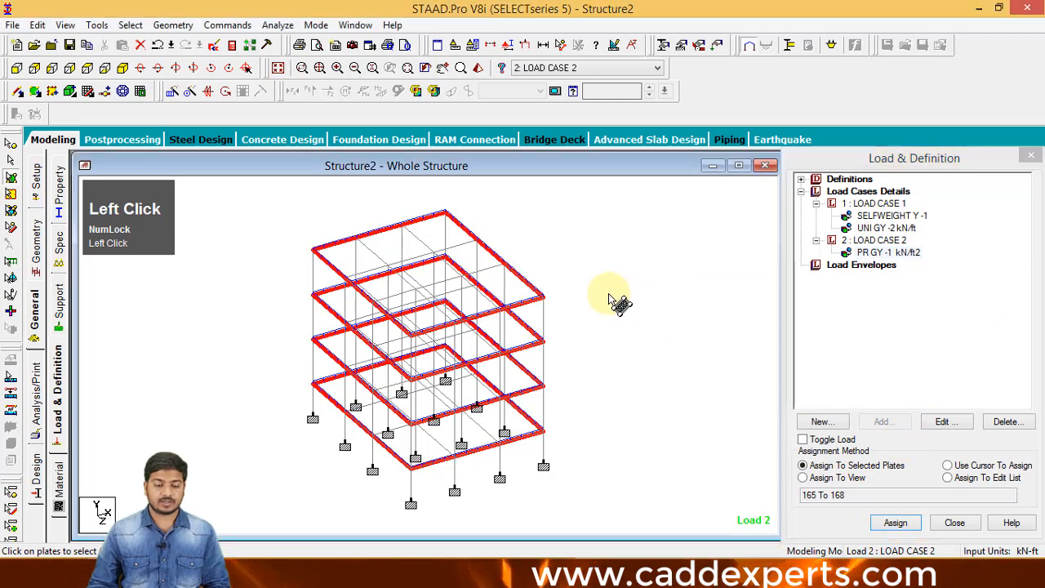
# Inspect the frame and slab plates in a 3D rendered view, and return to the whole-structure view.
pyautogui.click(482, 70)
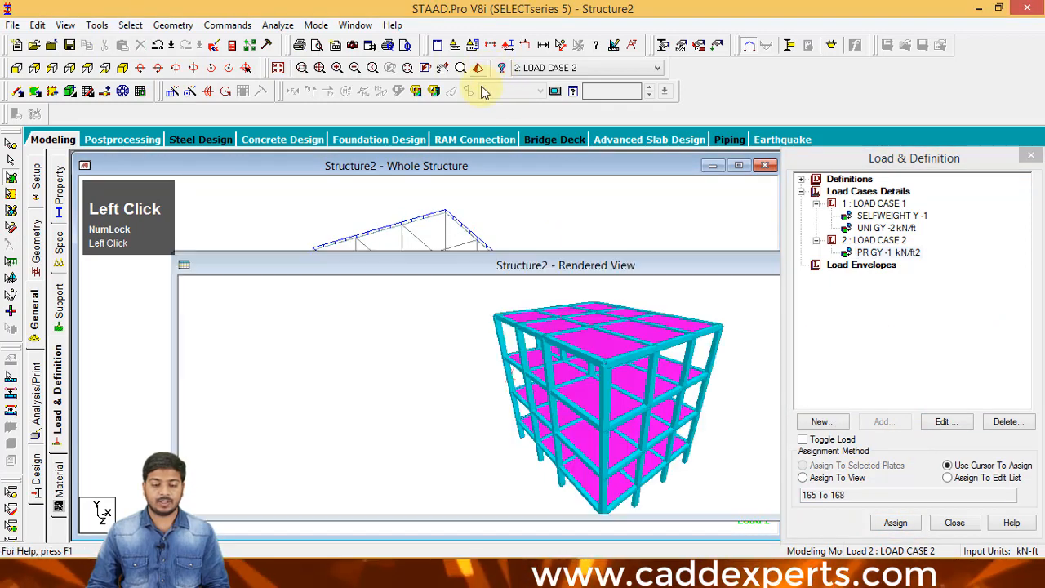
pyautogui.moveTo(531, 252); pyautogui.dragTo(408, 182)
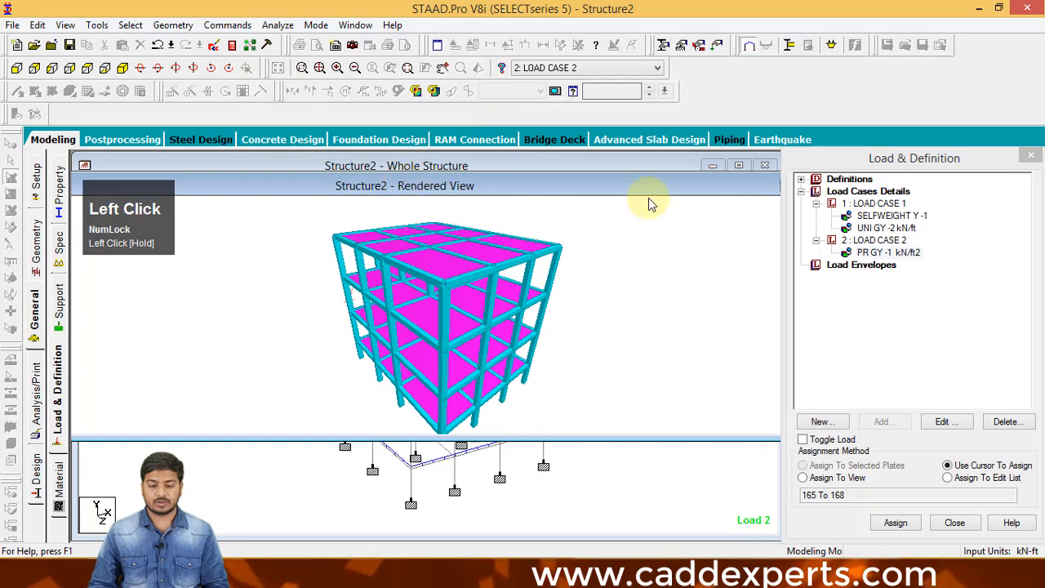
pyautogui.moveTo(689, 192); pyautogui.dragTo(572, 237)
pyautogui.click(641, 233)
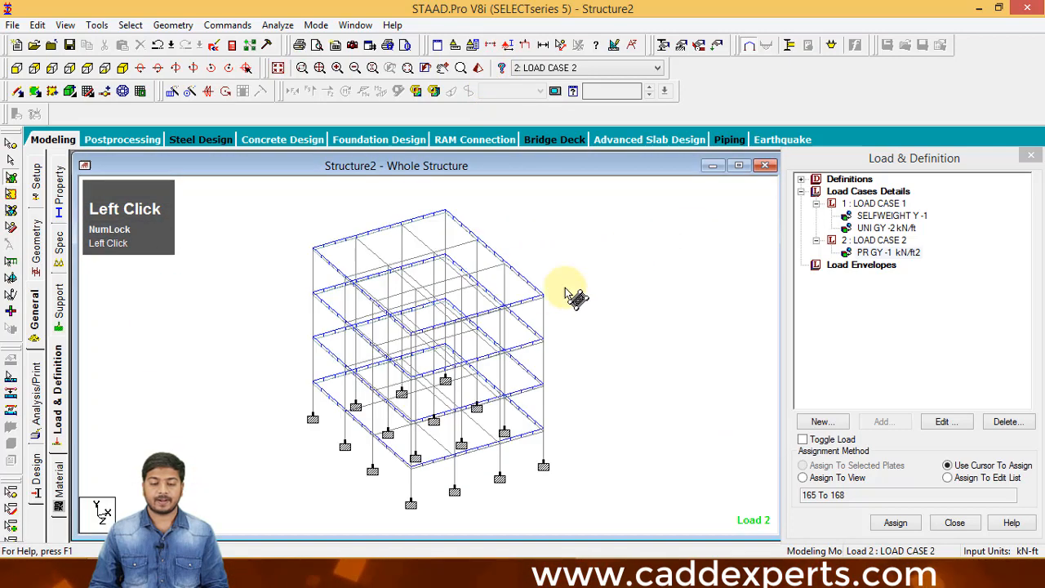
pyautogui.moveTo(214, 337); pyautogui.dragTo(343, 377, button='middle')
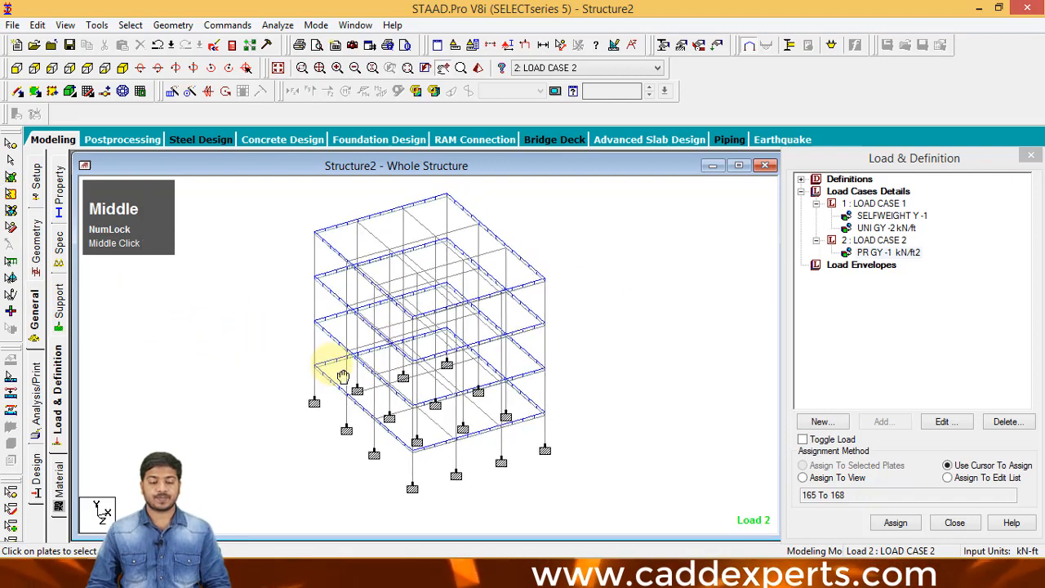
pyautogui.click(38, 294)
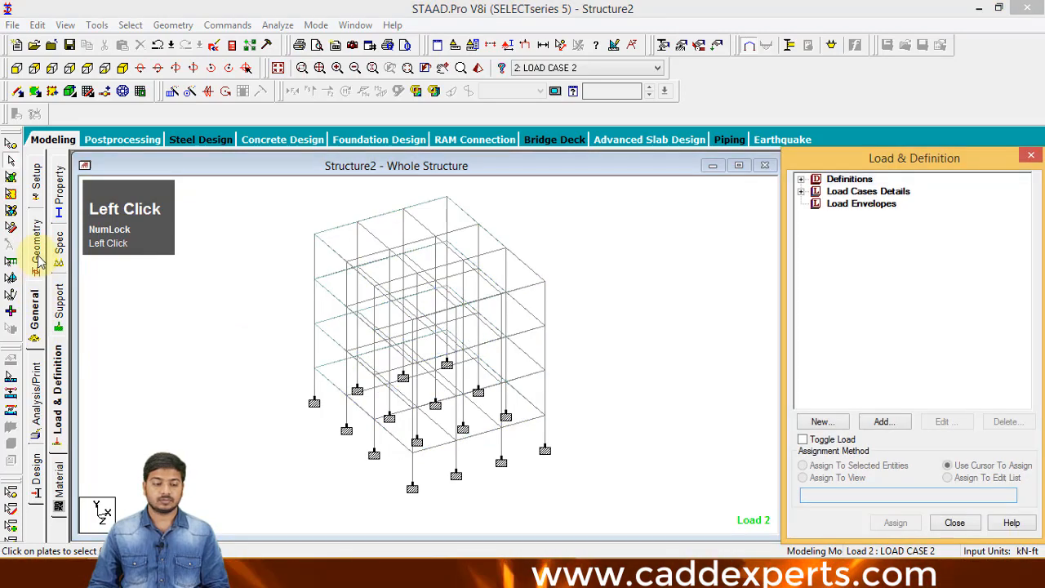
pyautogui.click(38, 260)
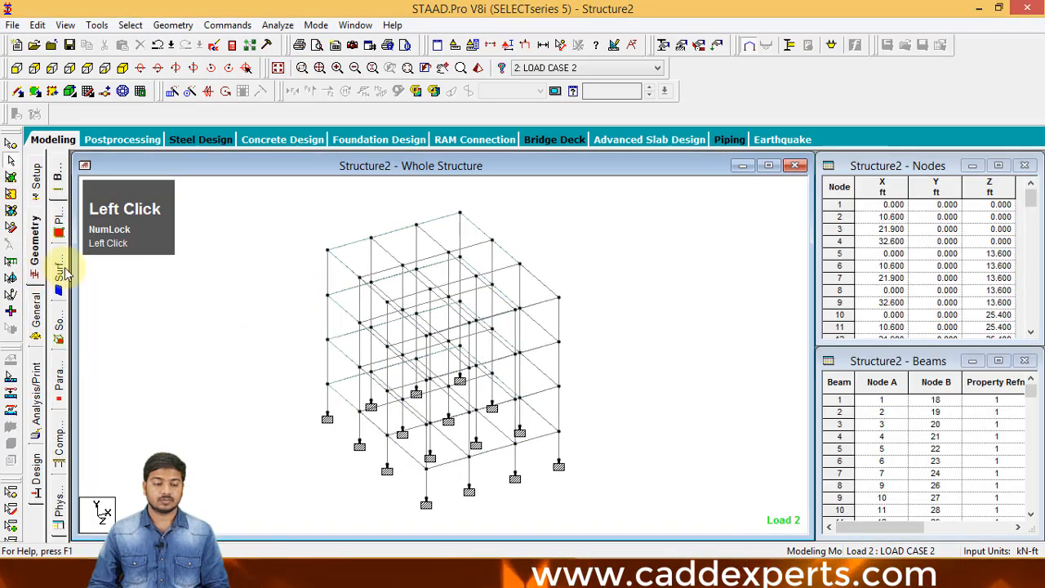
pyautogui.click(37, 320)
pyautogui.click(58, 392)
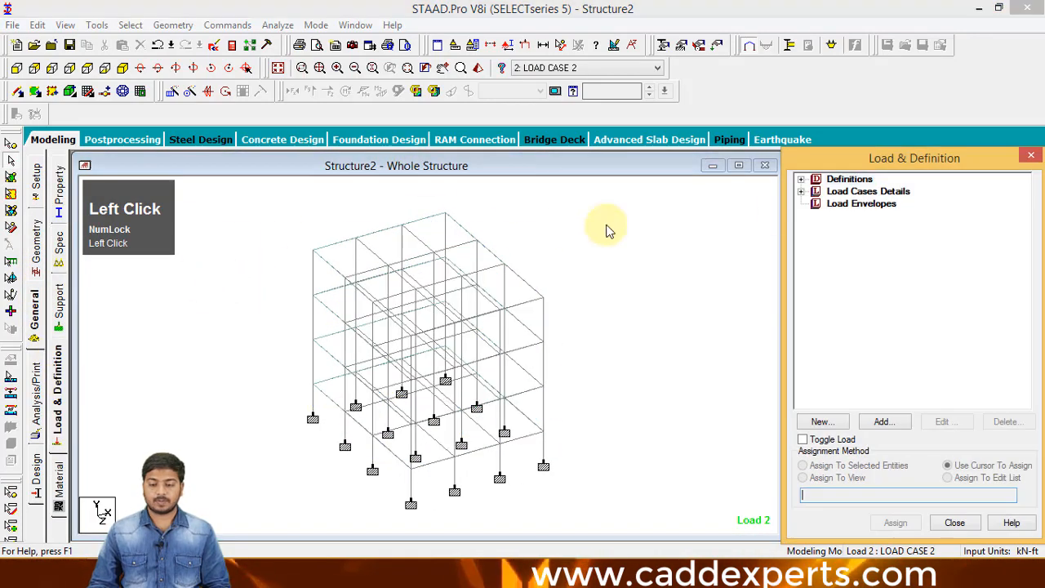
# Add a -1 kN/ft2 floor load in global Y over the Y range 0 to 35 ft to load case 2, and display it.
pyautogui.click(800, 191)
pyautogui.click(815, 203)
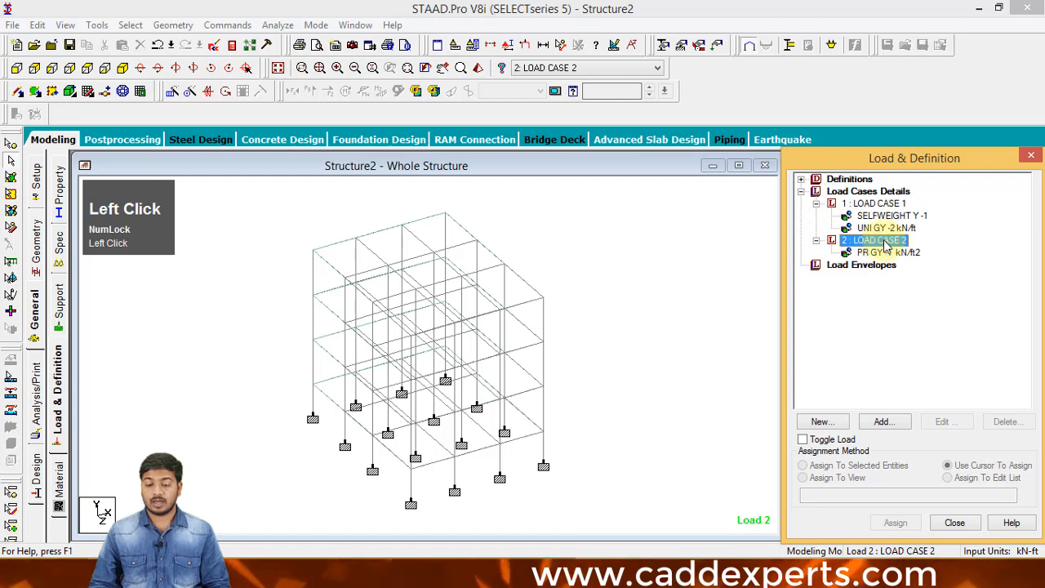
pyautogui.click(883, 421)
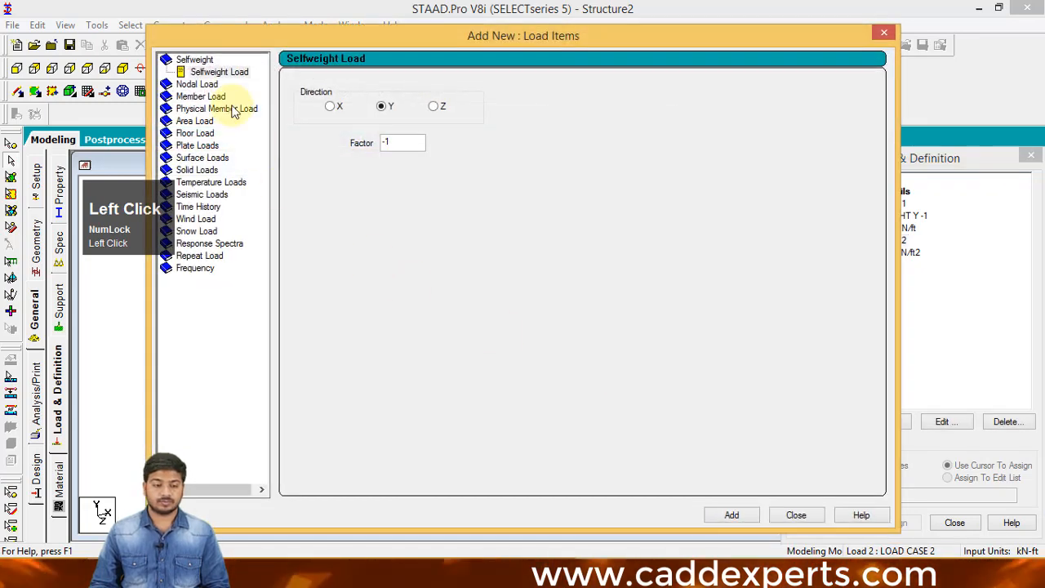
pyautogui.click(197, 134)
pyautogui.click(354, 160)
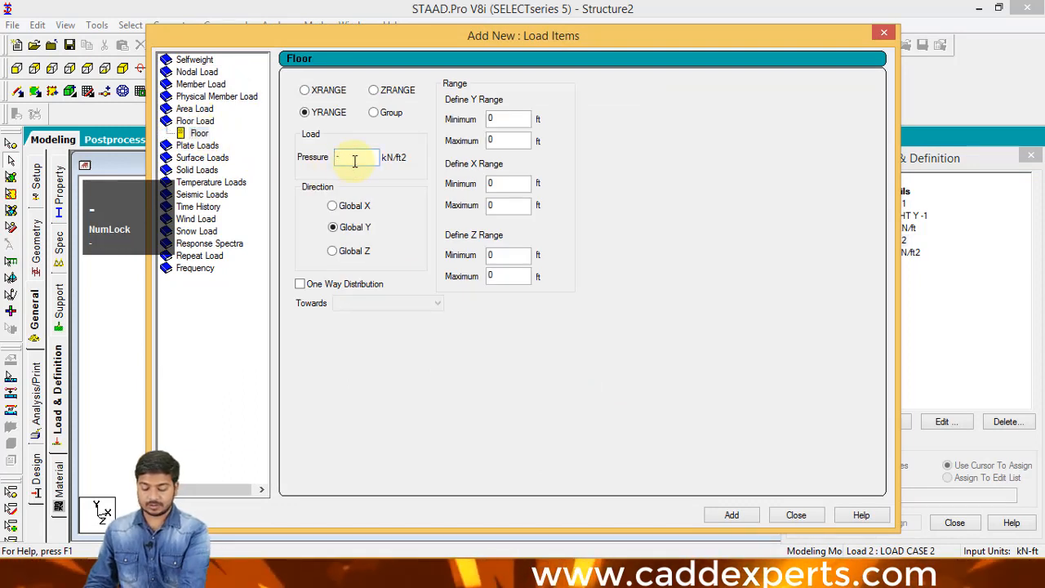
pyautogui.write('1')
pyautogui.click(493, 142)
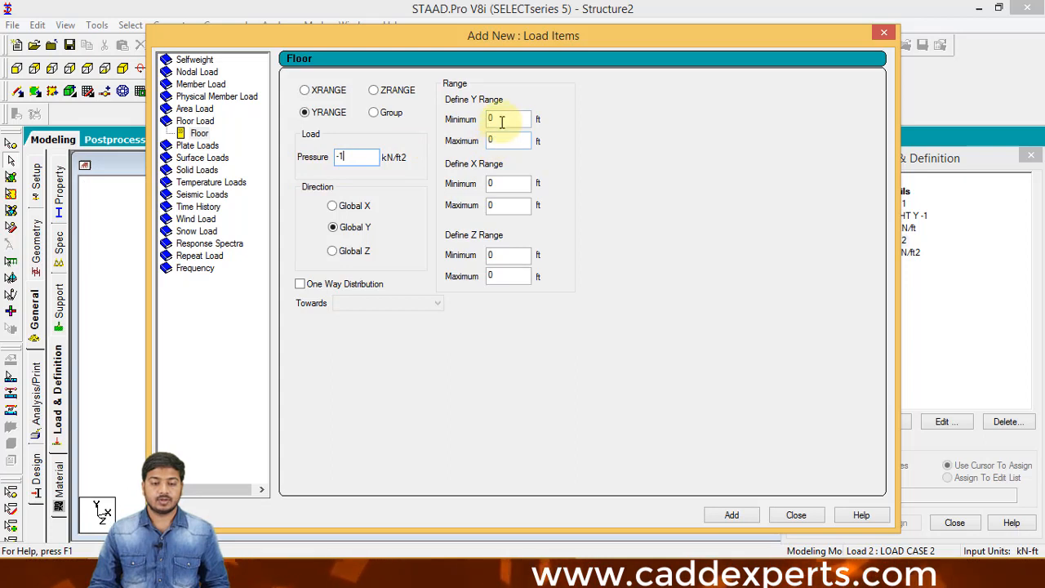
pyautogui.click(500, 140)
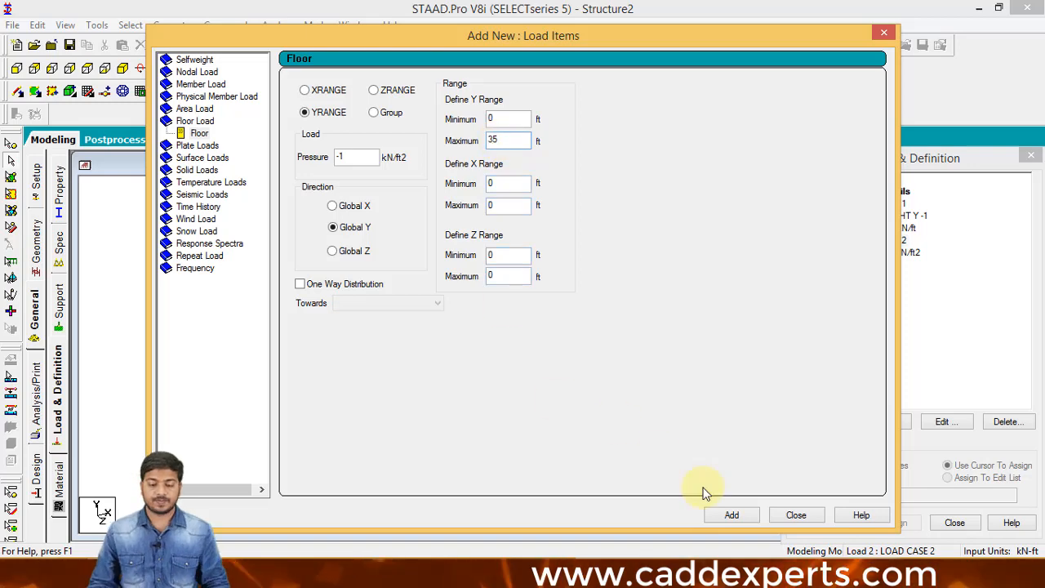
pyautogui.click(727, 513)
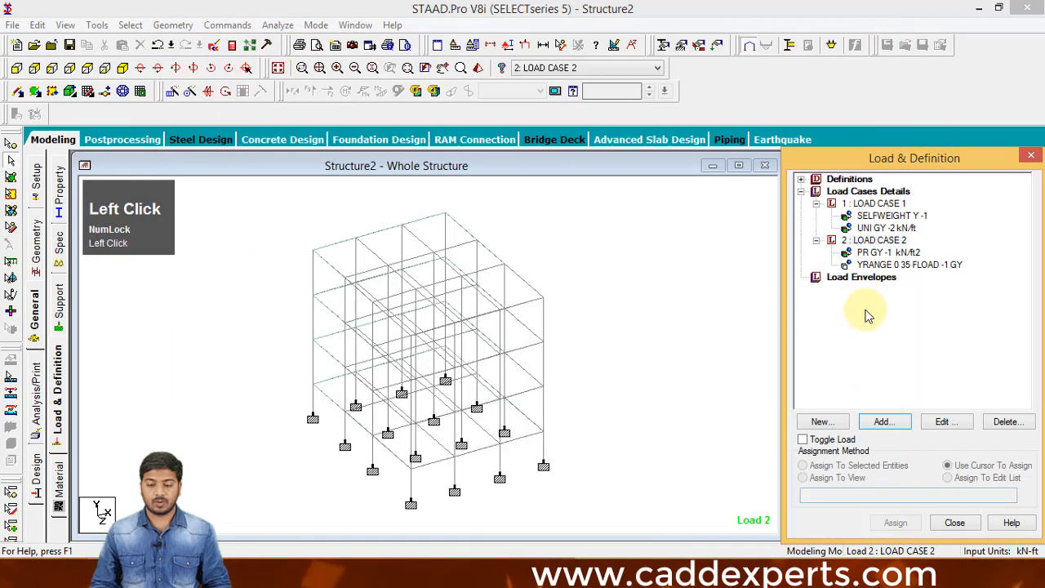
pyautogui.click(882, 266)
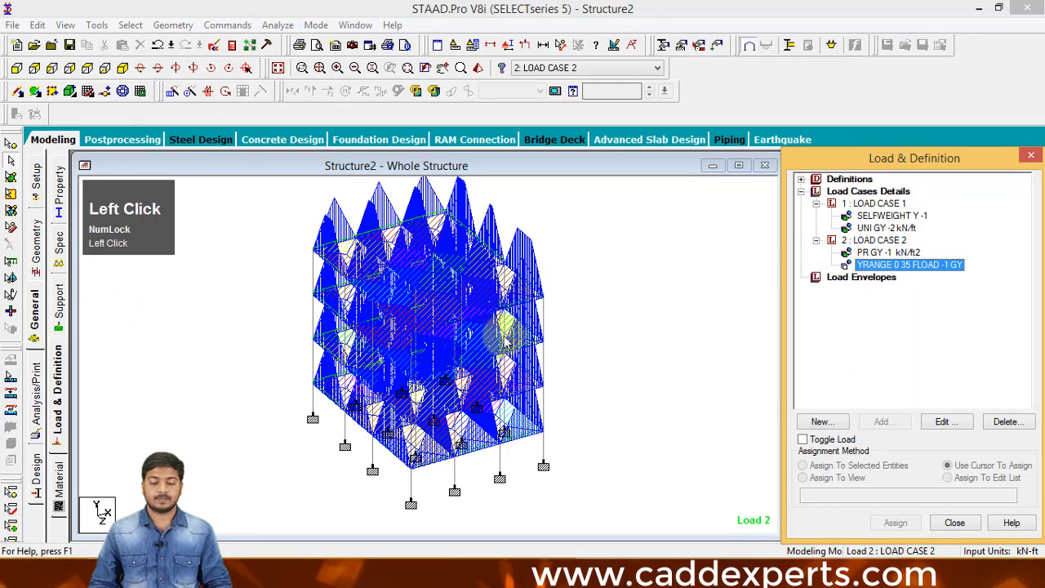
pyautogui.click(882, 254)
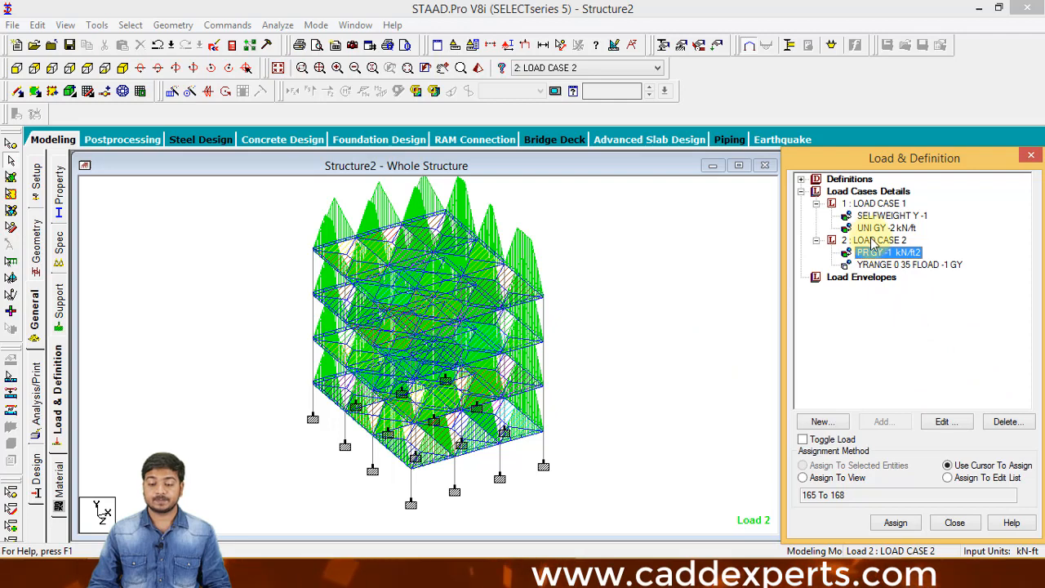
# Add an area load of -2 kN/ft2 in the GY direction to load case 2.
pyautogui.click(877, 240)
pyautogui.click(881, 421)
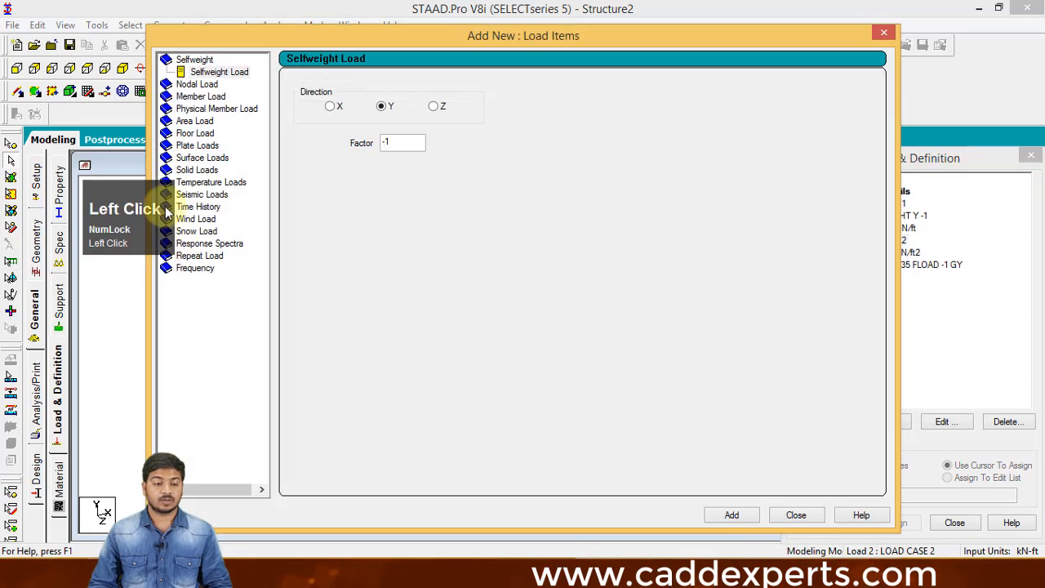
pyautogui.click(194, 122)
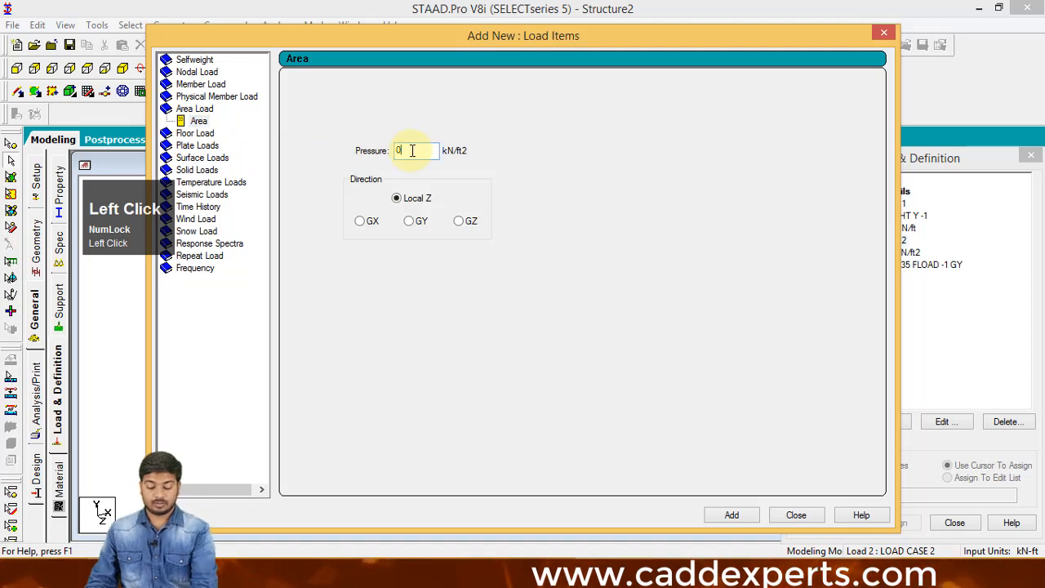
pyautogui.press('BackSpace')
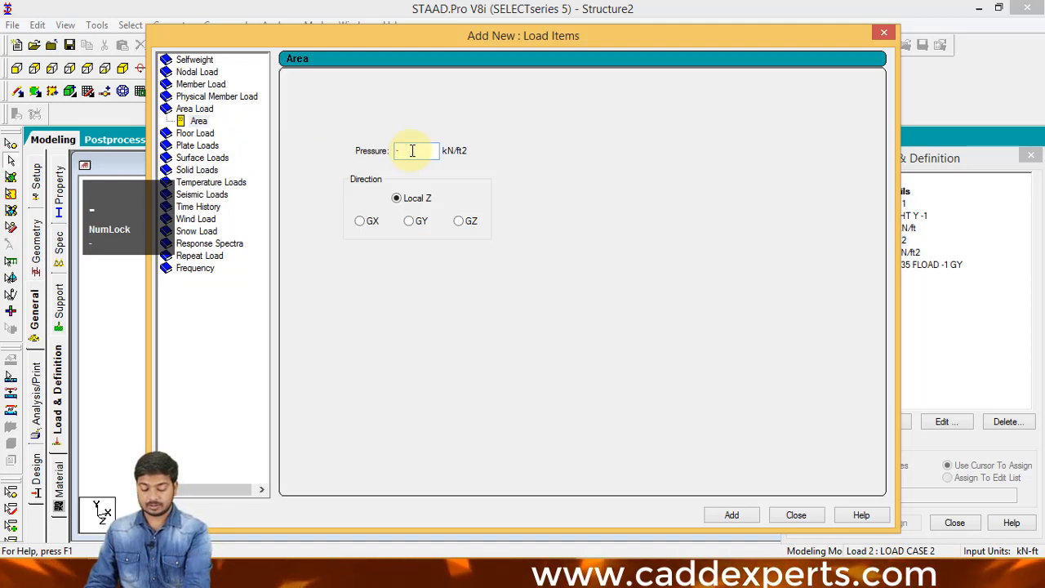
pyautogui.write('-2')
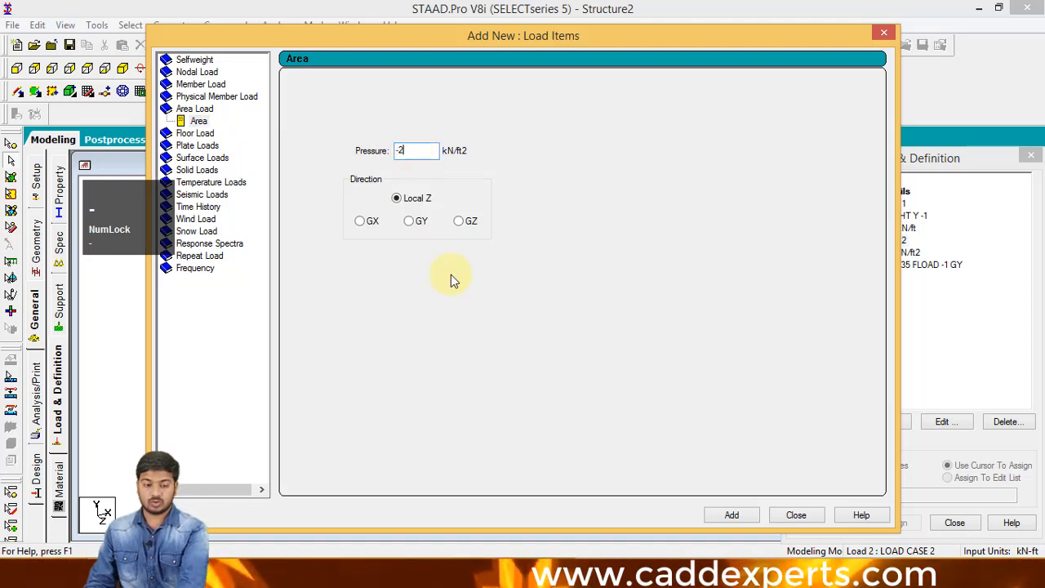
pyautogui.click(409, 221)
pyautogui.click(732, 515)
pyautogui.click(795, 515)
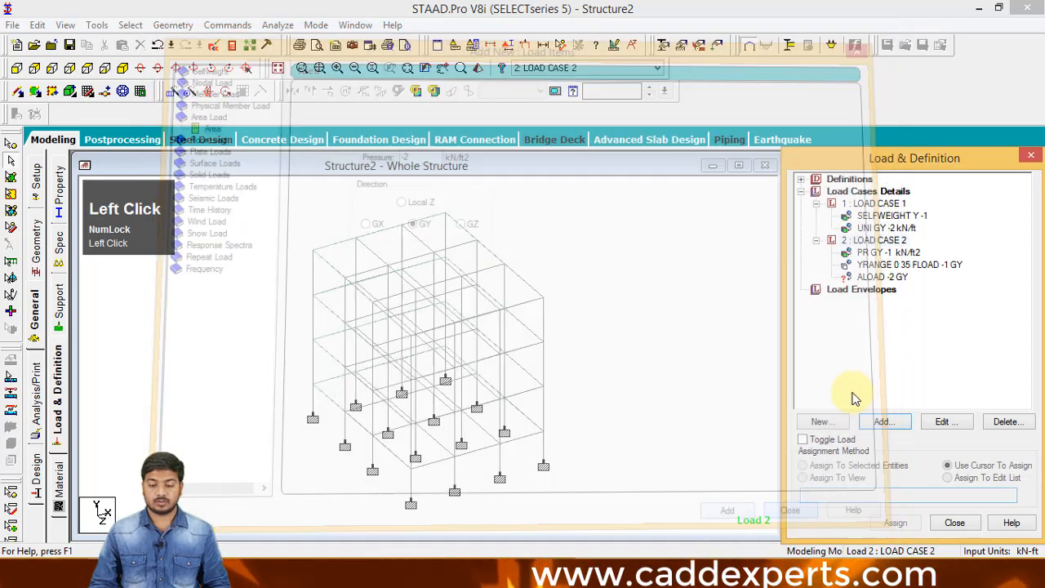
# Assign the -2 kN/ft2 area load to beams 110 and 123 by picking them in the model.
pyautogui.click(882, 277)
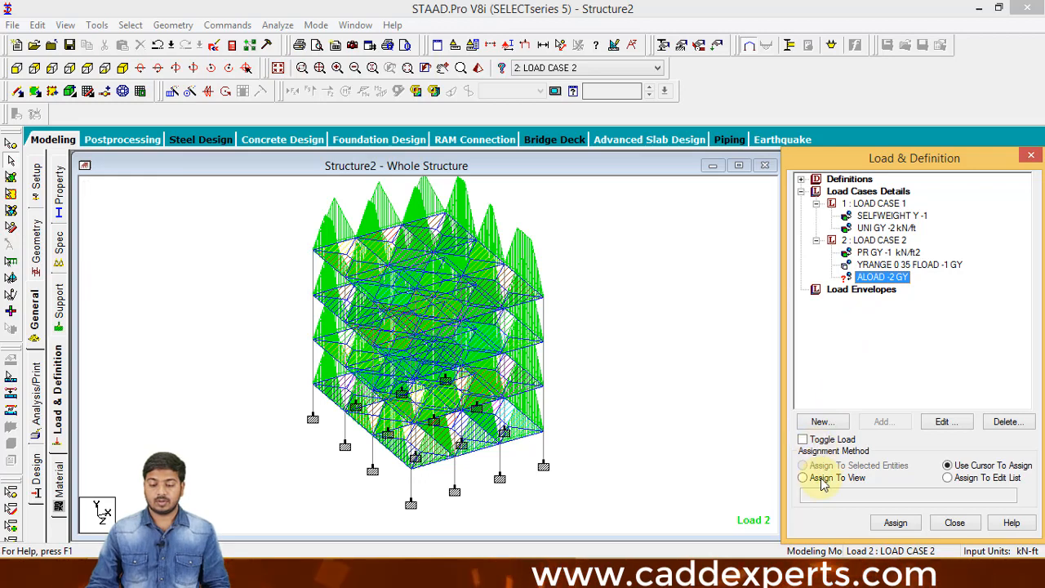
pyautogui.click(895, 522)
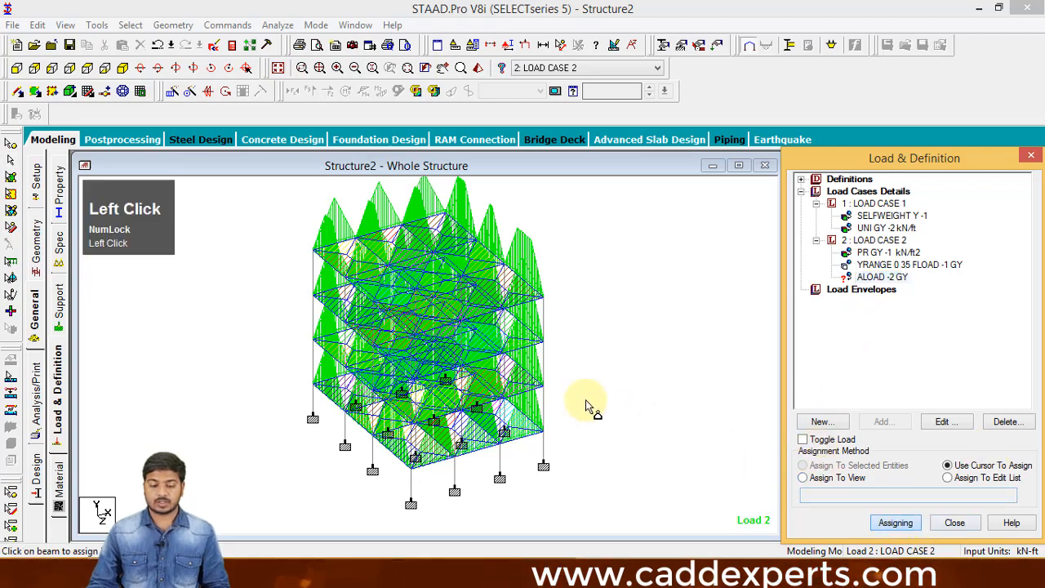
pyautogui.click(514, 355)
pyautogui.click(523, 339)
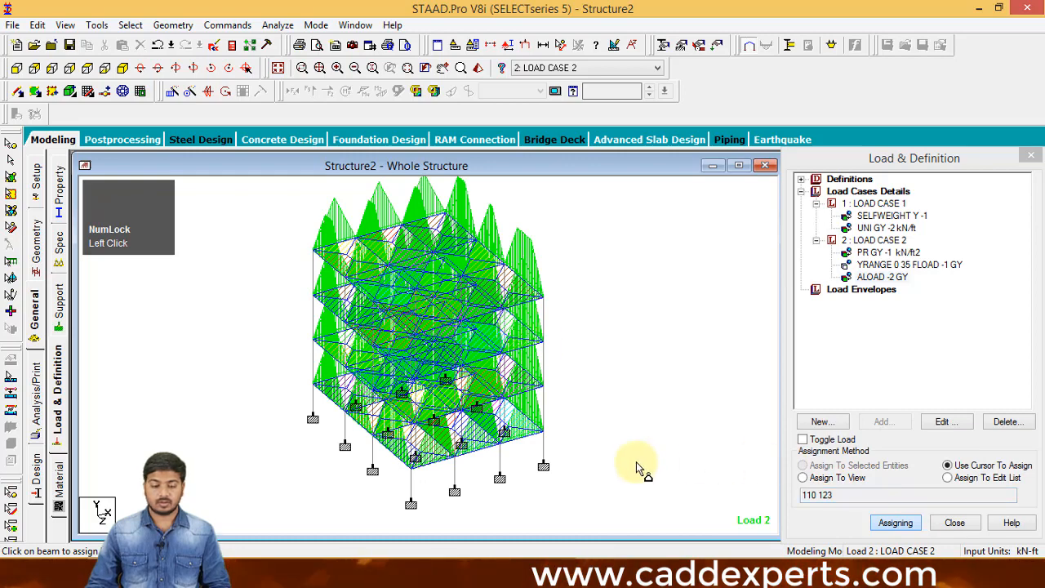
pyautogui.moveTo(637, 466); pyautogui.dragTo(660, 473, button='middle')
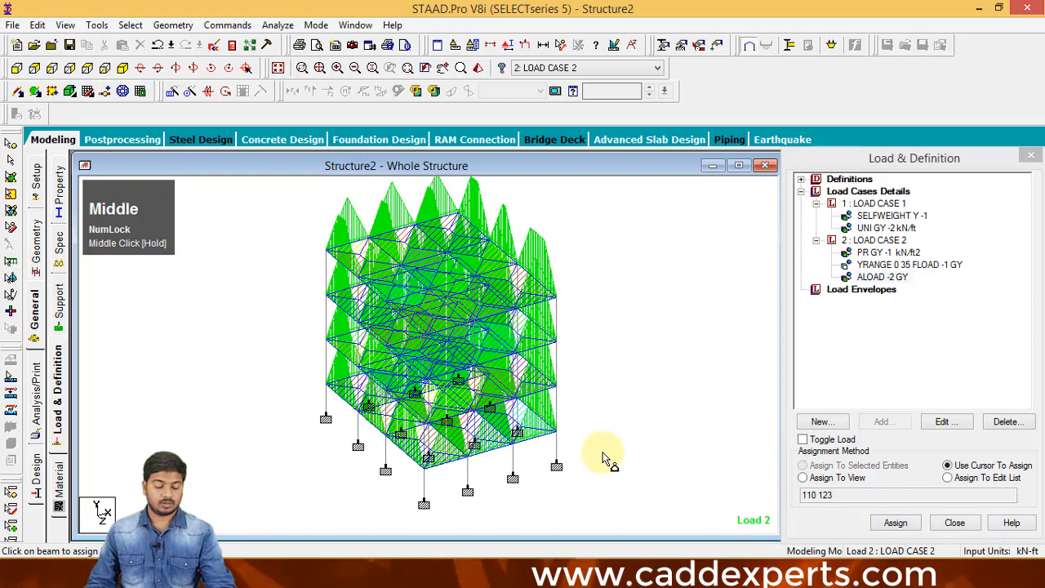
# Add a Perform Analysis command with the print option All.
pyautogui.click(36, 400)
pyautogui.click(449, 327)
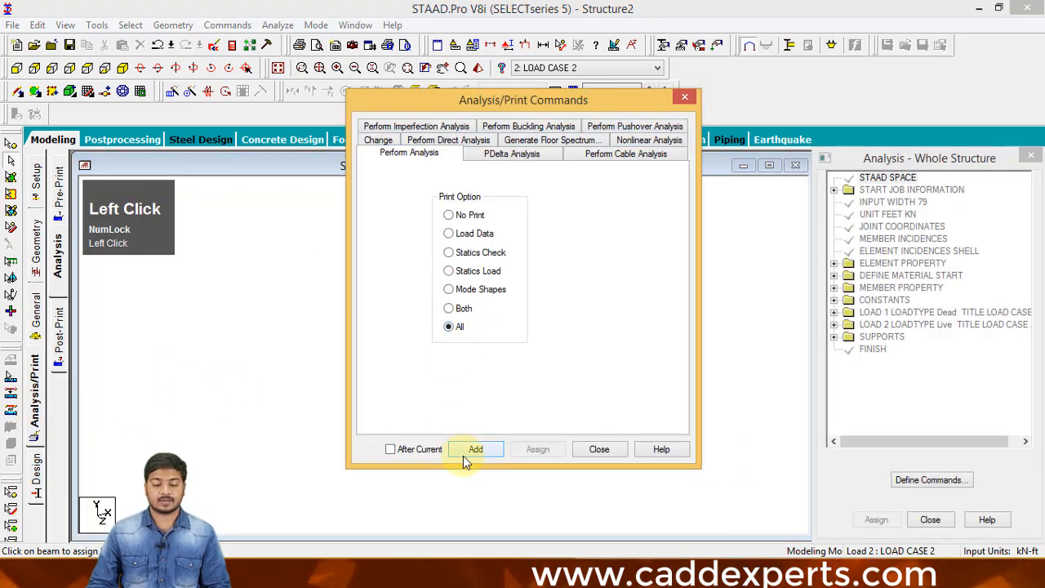
pyautogui.click(470, 450)
pyautogui.click(599, 450)
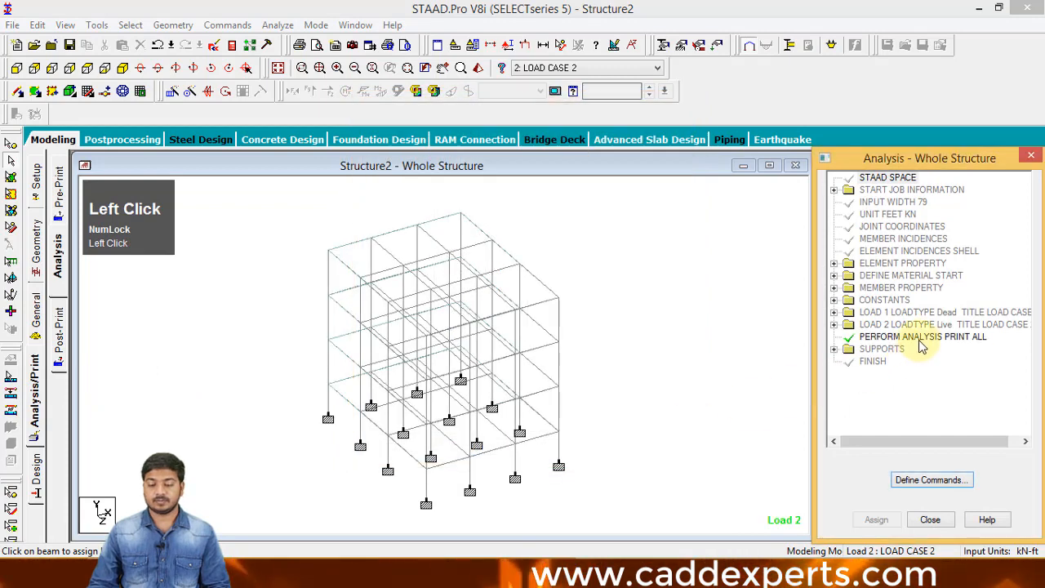
# Run the analysis of the structure with the Perform Analysis Print All command.
pyautogui.click(920, 337)
pyautogui.click(278, 25)
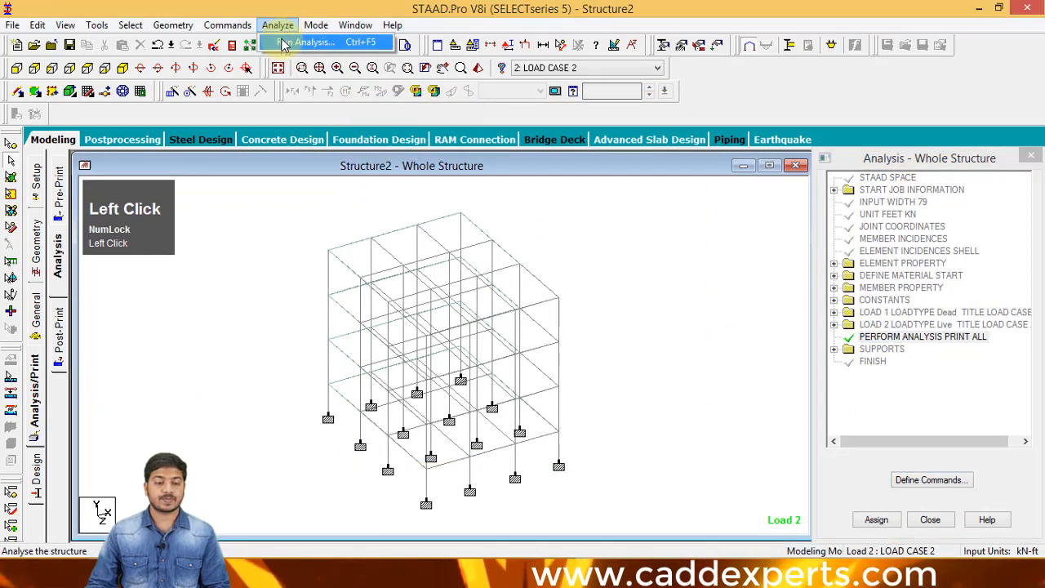
pyautogui.click(282, 42)
pyautogui.click(426, 307)
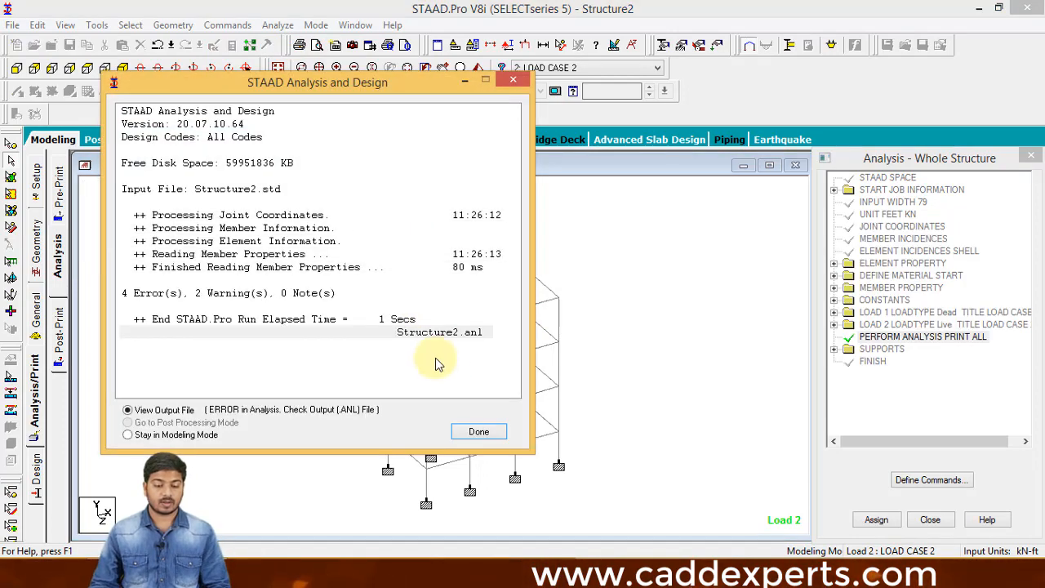
# Open the analysis output file and examine its disjointed-structure warning and zero-length member errors.
pyautogui.click(463, 434)
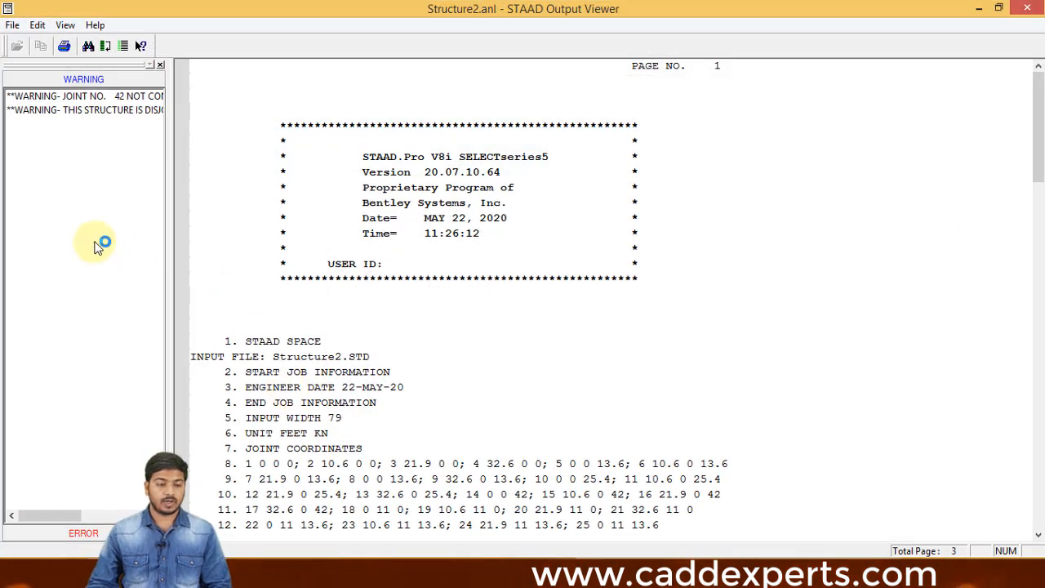
pyautogui.click(159, 111)
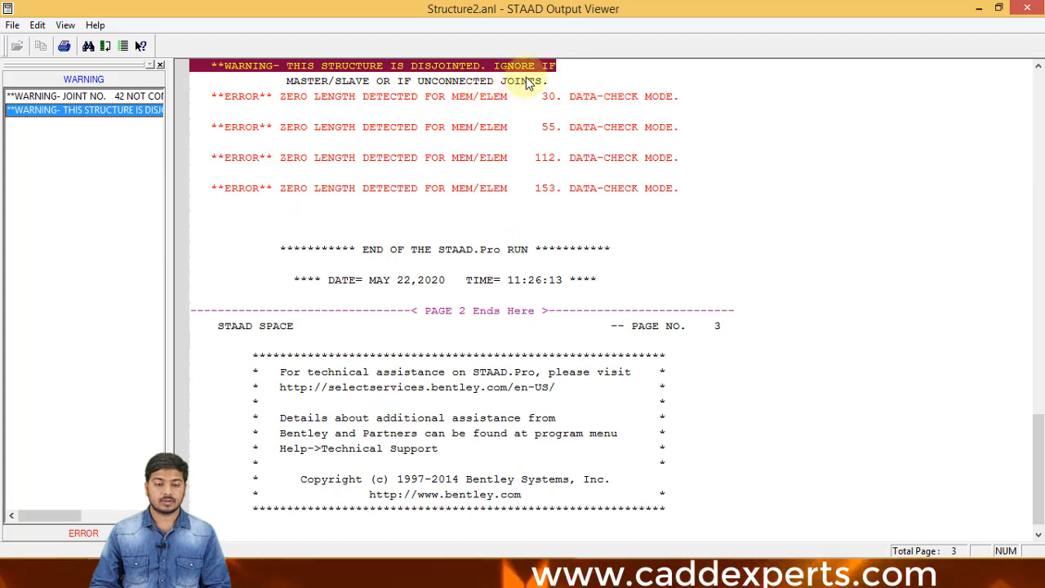
pyautogui.click(492, 160)
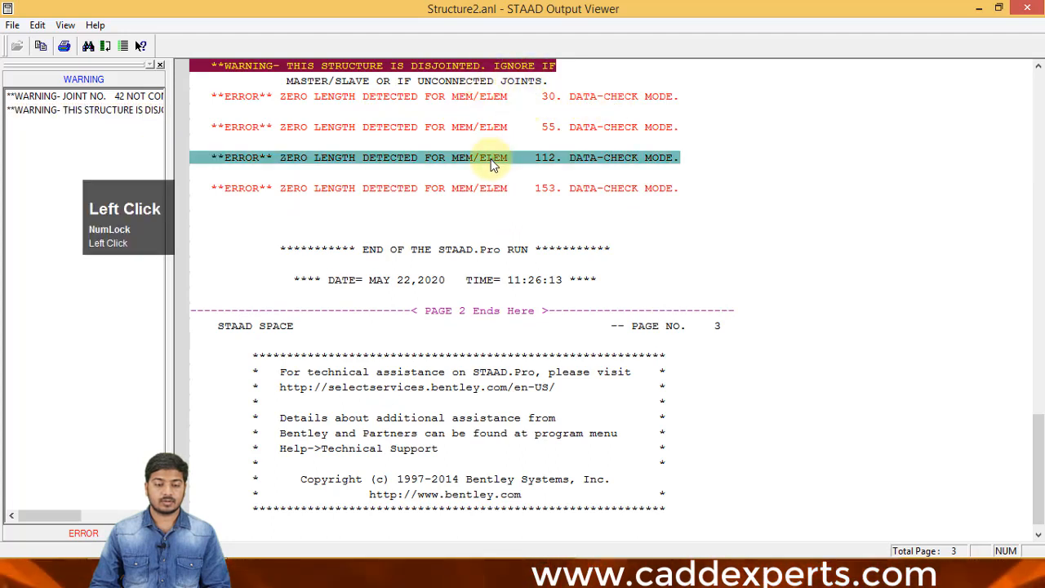
# Review the unconnected-joint warning and the first zero-length member error in the analysis output, and close the output viewer.
pyautogui.click(119, 97)
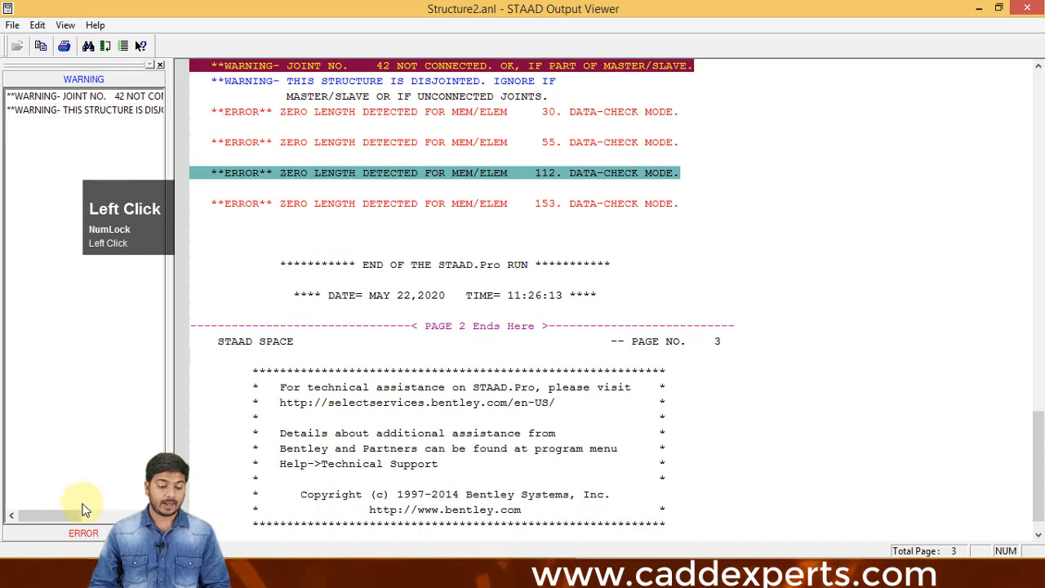
pyautogui.click(82, 532)
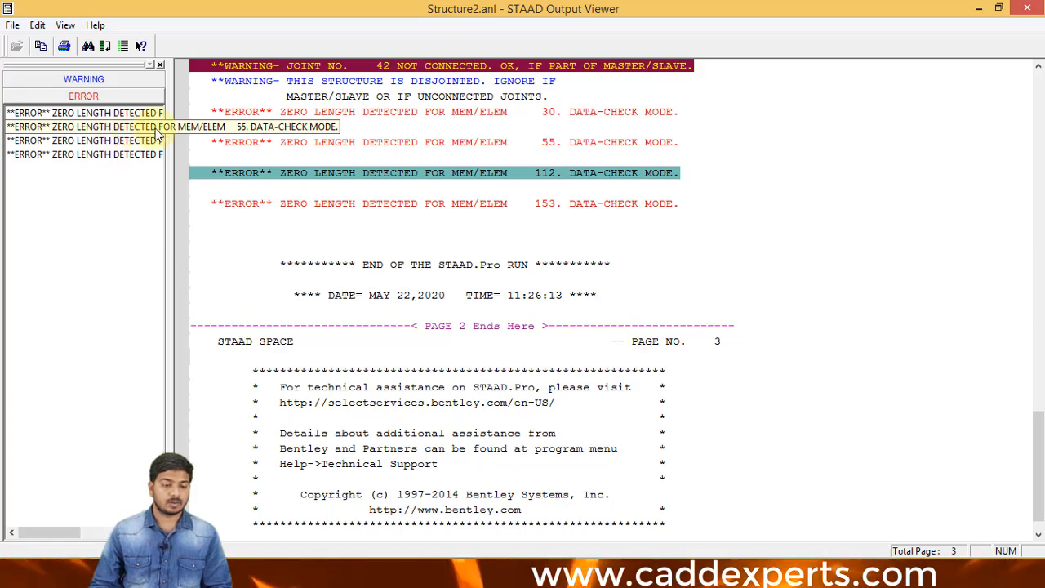
pyautogui.click(98, 114)
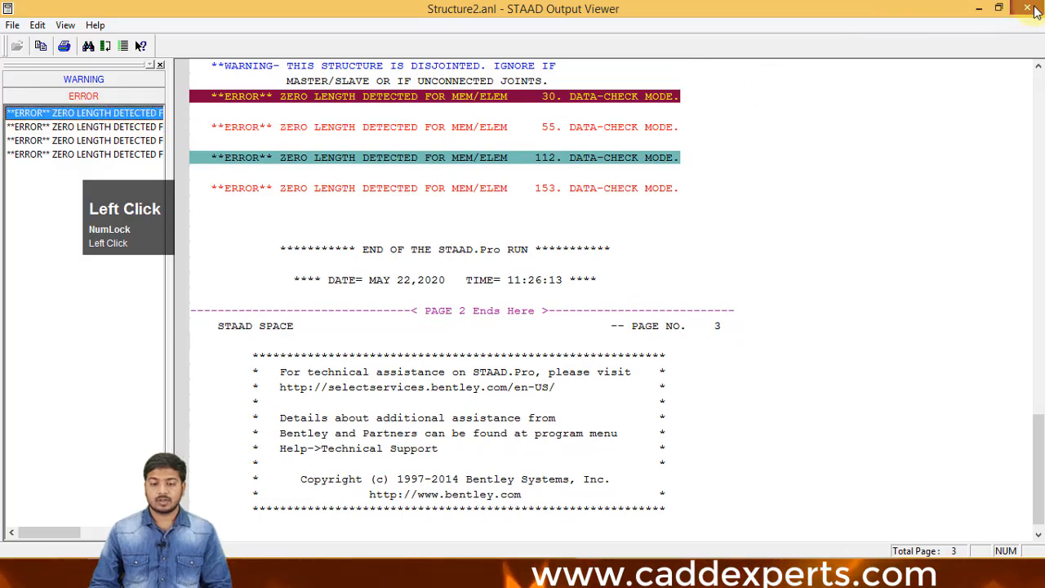
pyautogui.click(1027, 8)
# Reassign the Rect 0.40x0.27 concrete section to its highlighted columns with the Assign To Selected Beams method.
pyautogui.click(40, 315)
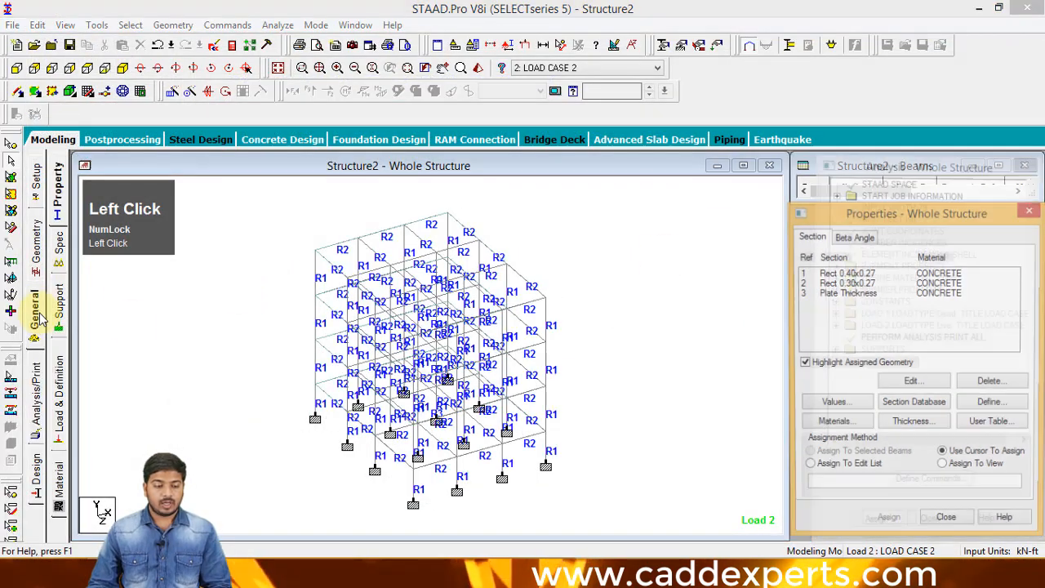
pyautogui.click(849, 274)
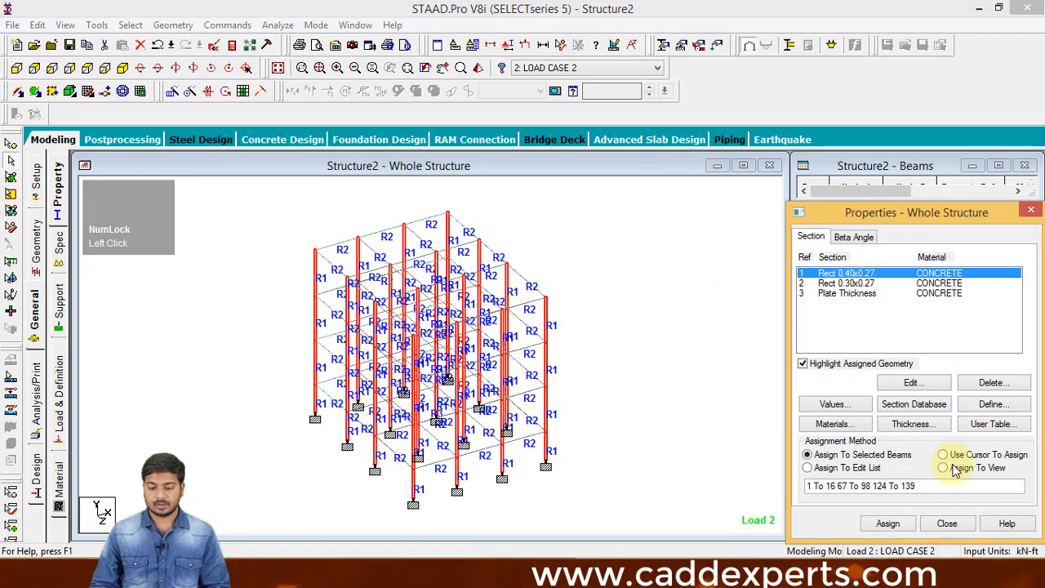
pyautogui.click(887, 523)
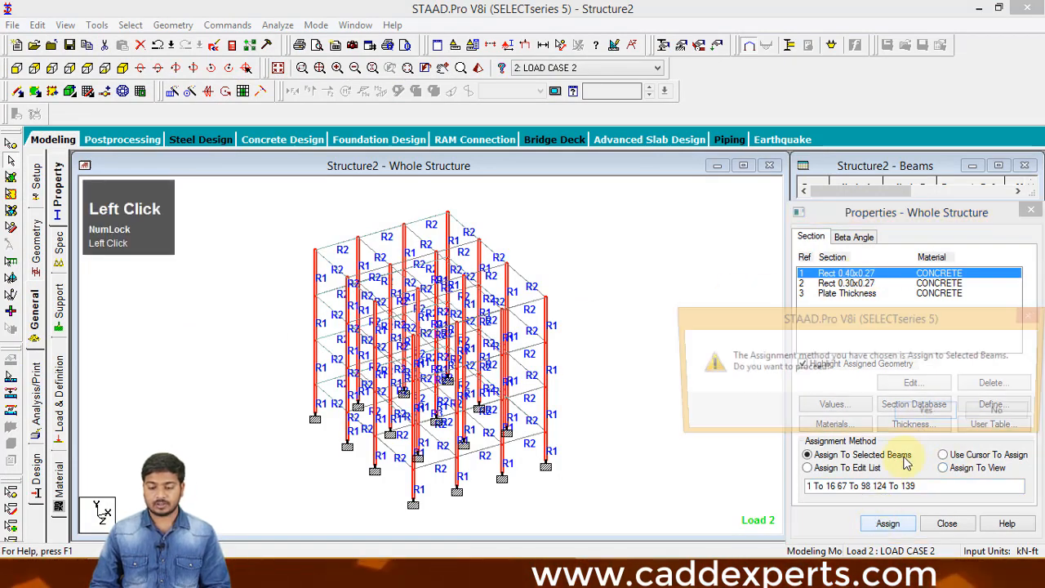
pyautogui.click(928, 414)
# Reassign the Rect 0.30x0.27 concrete section to its highlighted floor beams with the Assign To Selected Beams method.
pyautogui.click(847, 283)
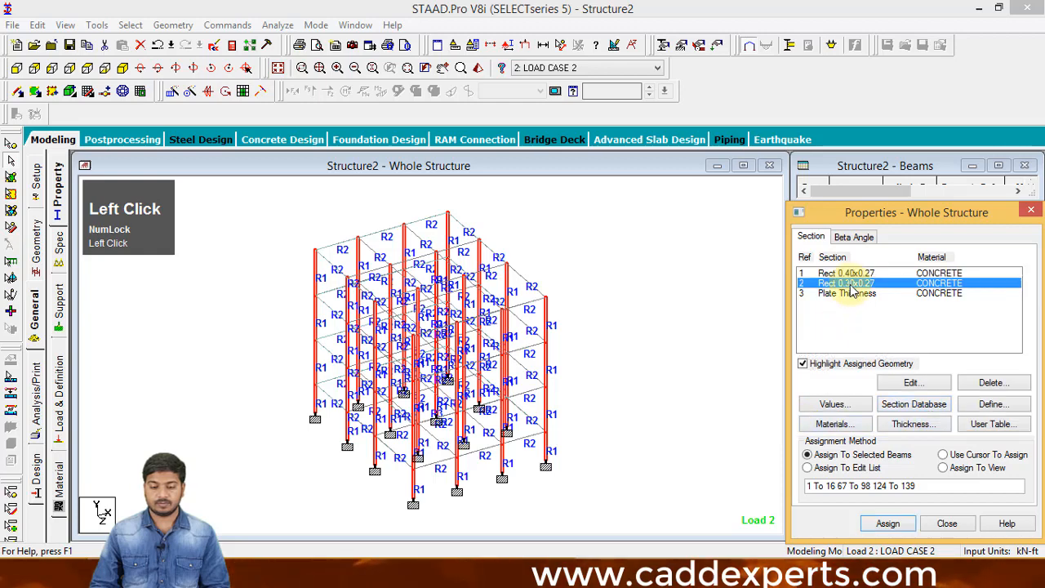
pyautogui.click(881, 524)
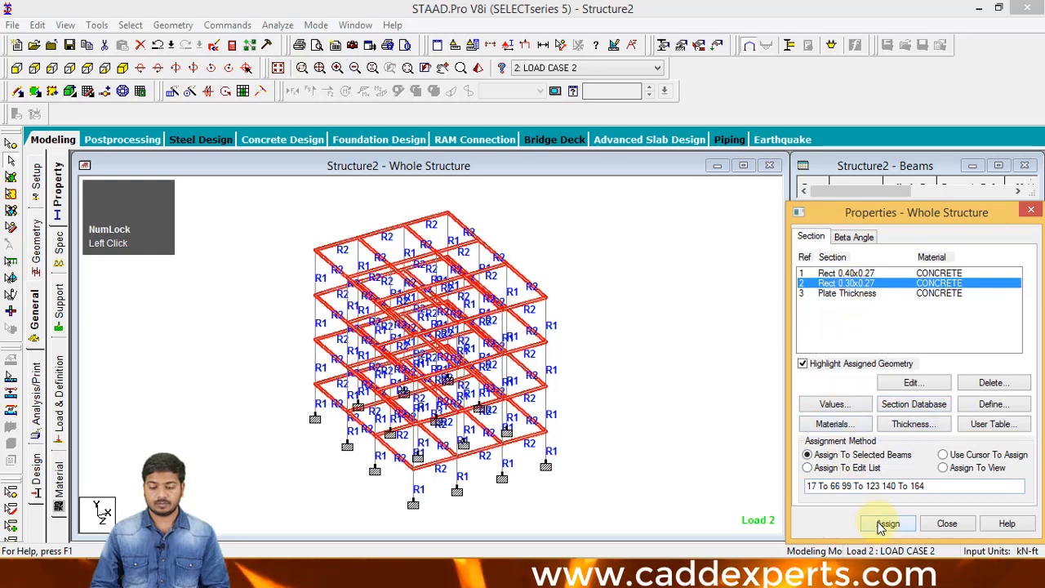
pyautogui.click(906, 414)
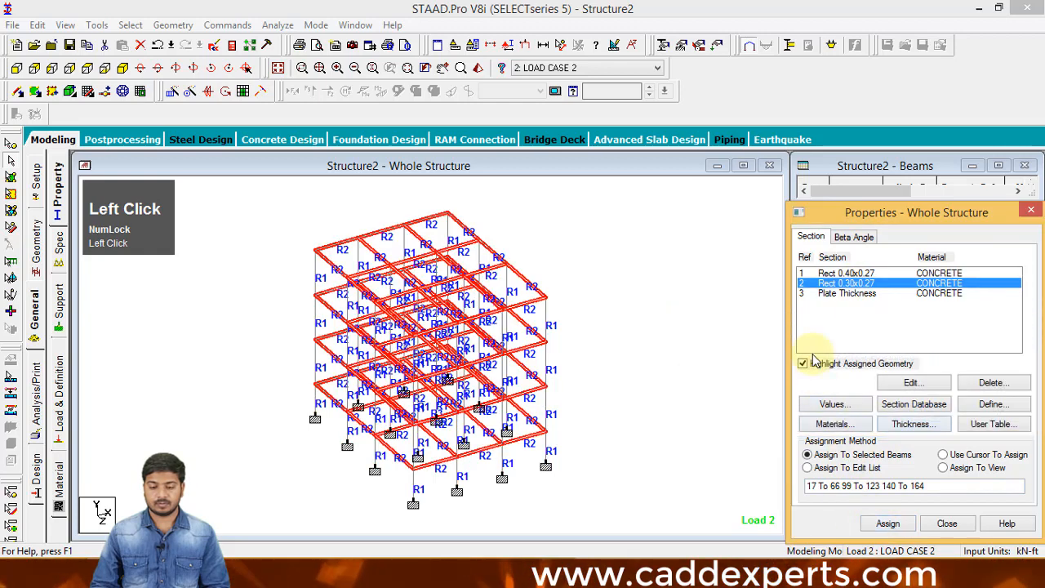
# Check which elements of the frame carry the Plate Thickness property, and clear the selection.
pyautogui.click(829, 293)
pyautogui.click(685, 418)
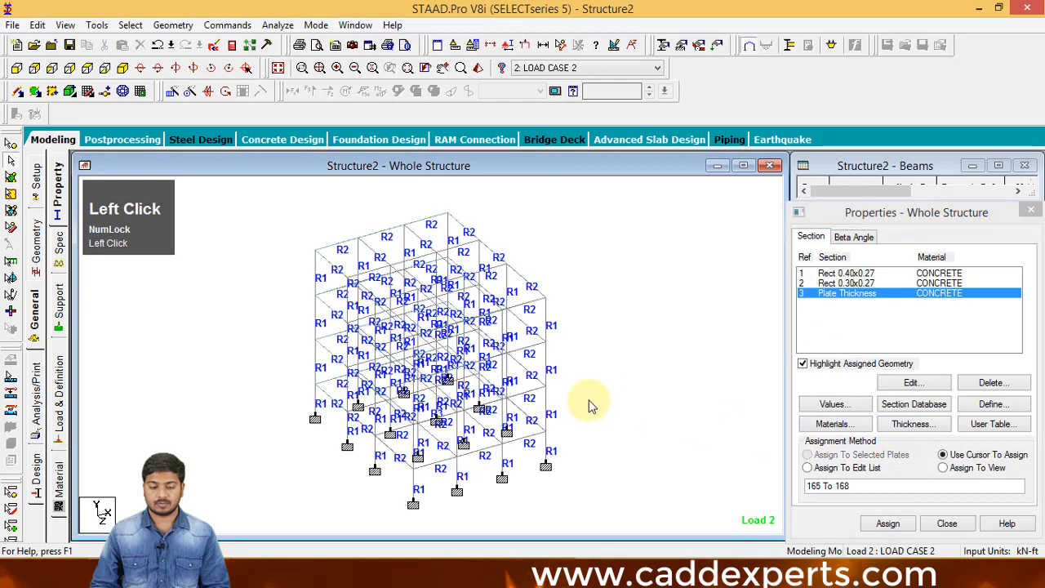
pyautogui.moveTo(595, 397); pyautogui.dragTo(602, 380, button='middle')
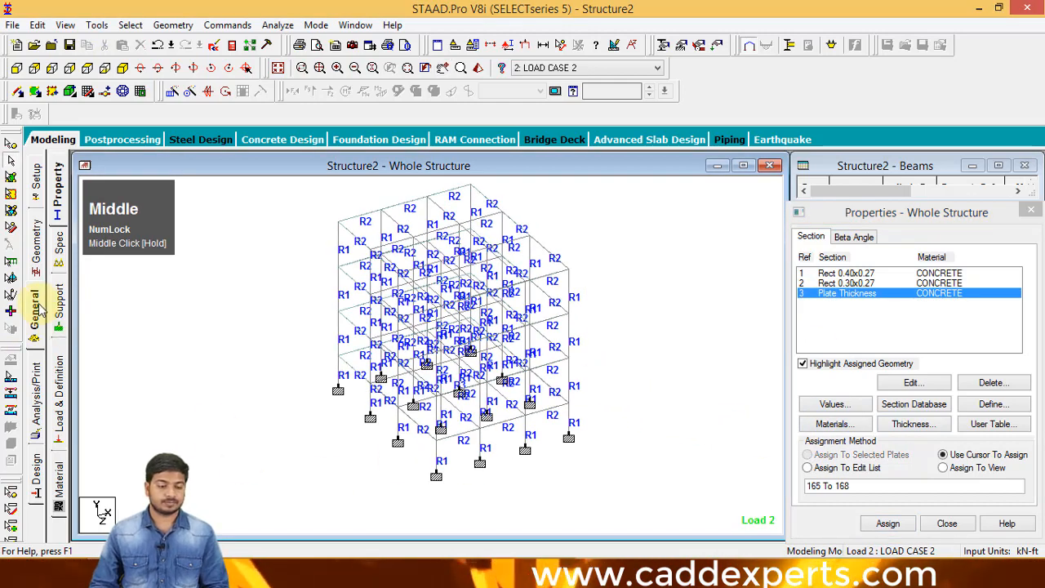
pyautogui.click(181, 358)
pyautogui.moveTo(182, 358); pyautogui.dragTo(145, 368, button='middle')
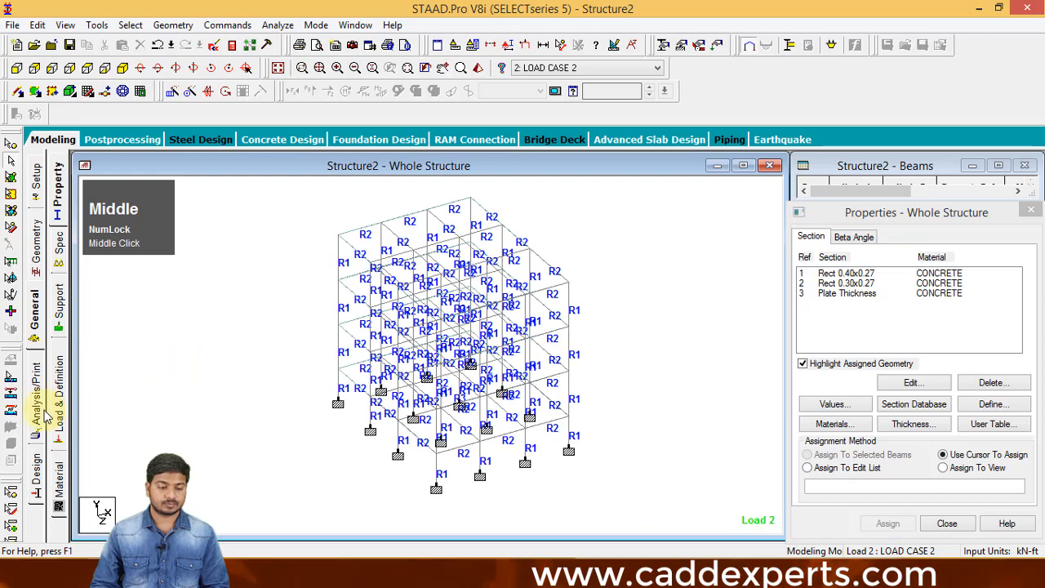
# Add another Perform Analysis command with the print option All at the end of the command list.
pyautogui.click(36, 414)
pyautogui.click(448, 326)
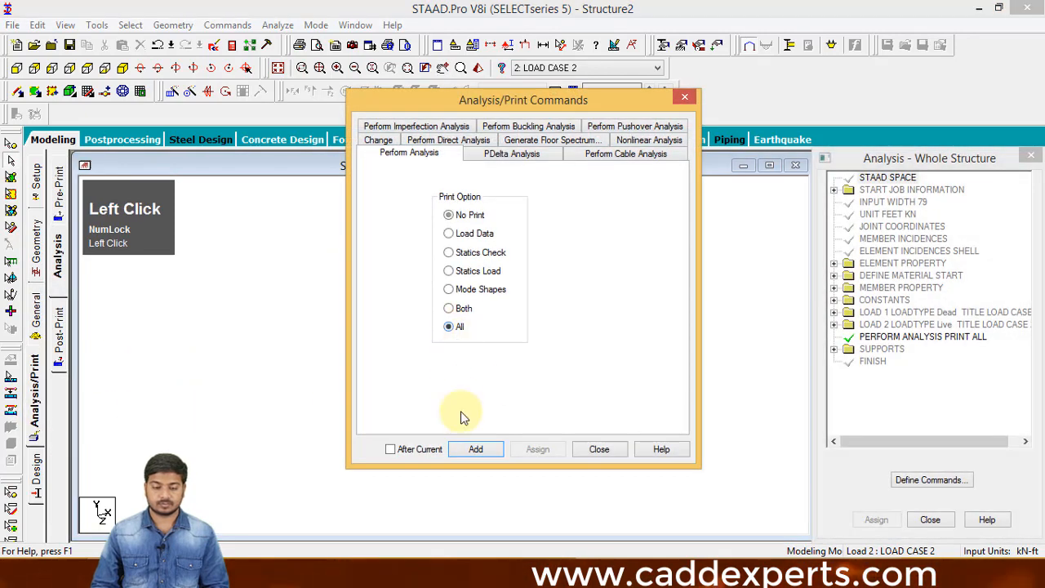
pyautogui.click(475, 450)
pyautogui.click(599, 449)
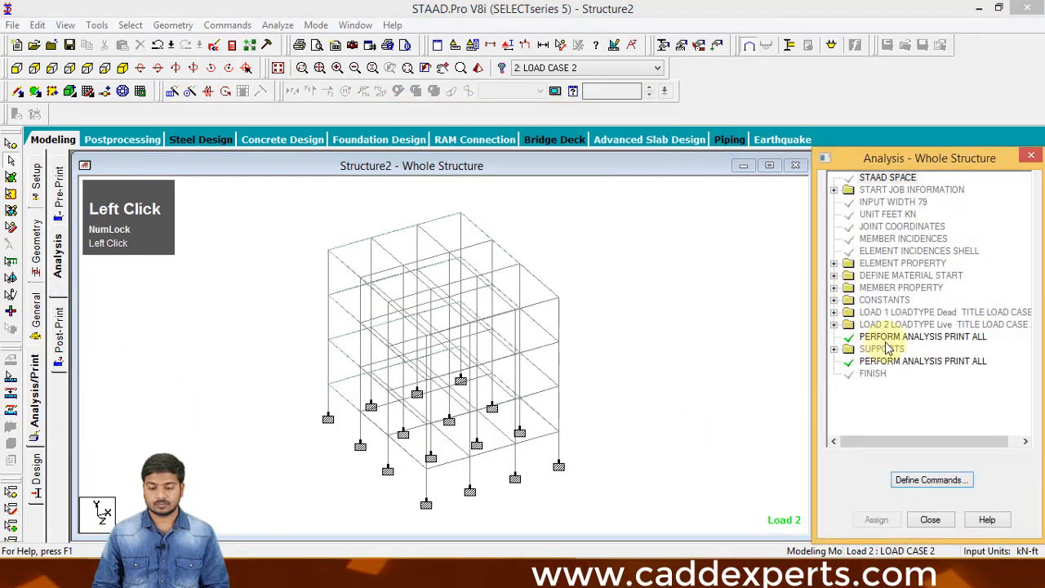
# Delete the earlier Perform Analysis Print All command that sits ahead of the Supports entry.
pyautogui.click(892, 338)
pyautogui.rightClick(891, 341)
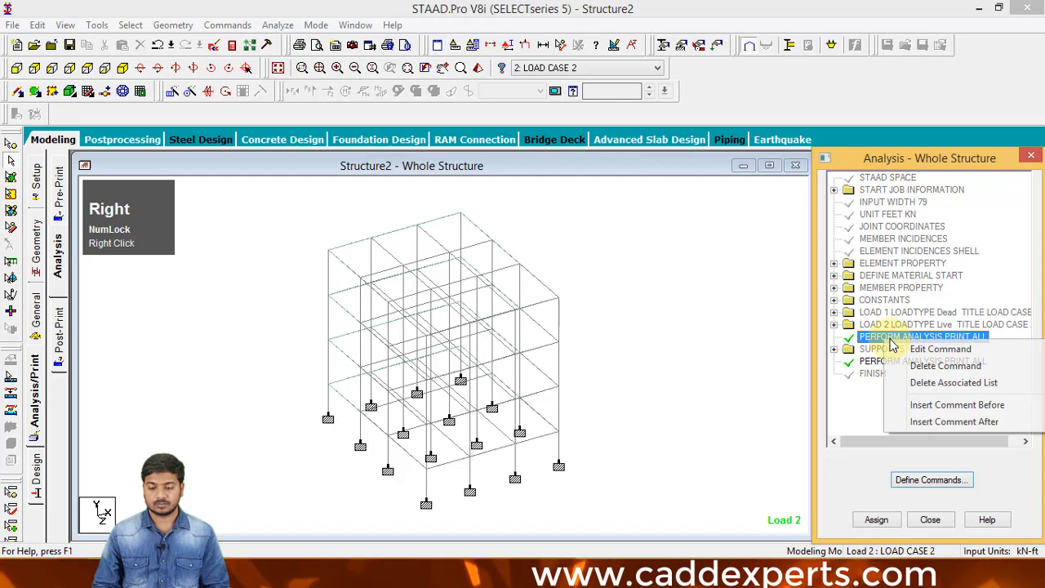
pyautogui.click(945, 365)
pyautogui.click(925, 387)
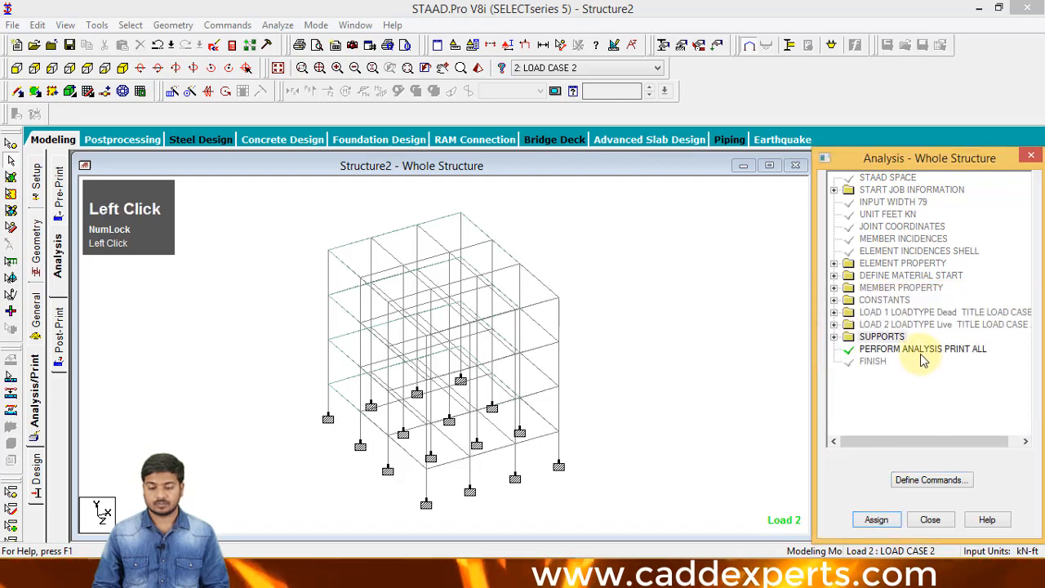
pyautogui.click(921, 351)
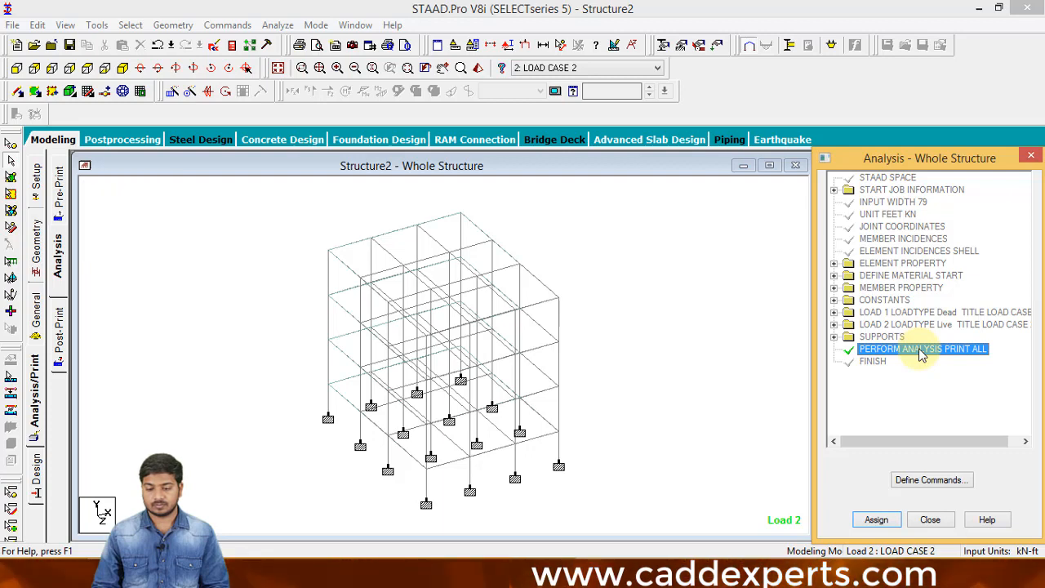
# Save the modified structure and open its input file in the STAAD Editor at the load and support commands.
pyautogui.click(213, 44)
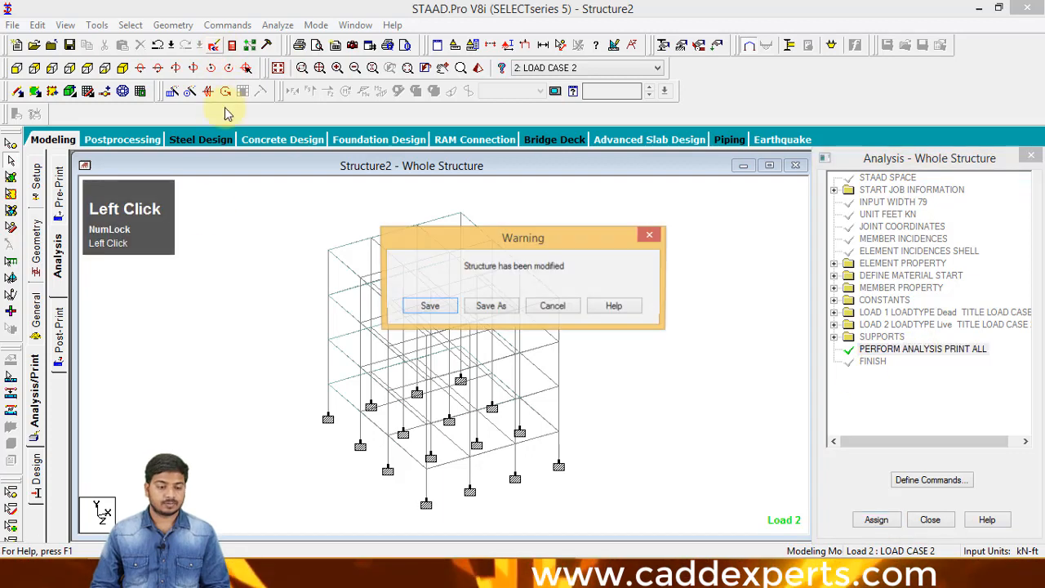
pyautogui.click(443, 305)
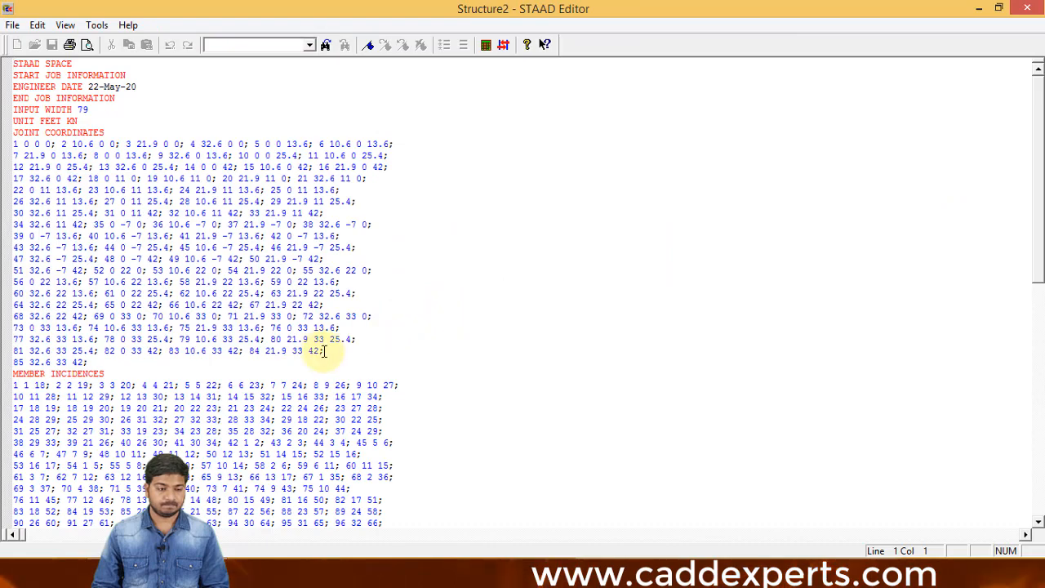
pyautogui.scroll(-20, 324, 351)
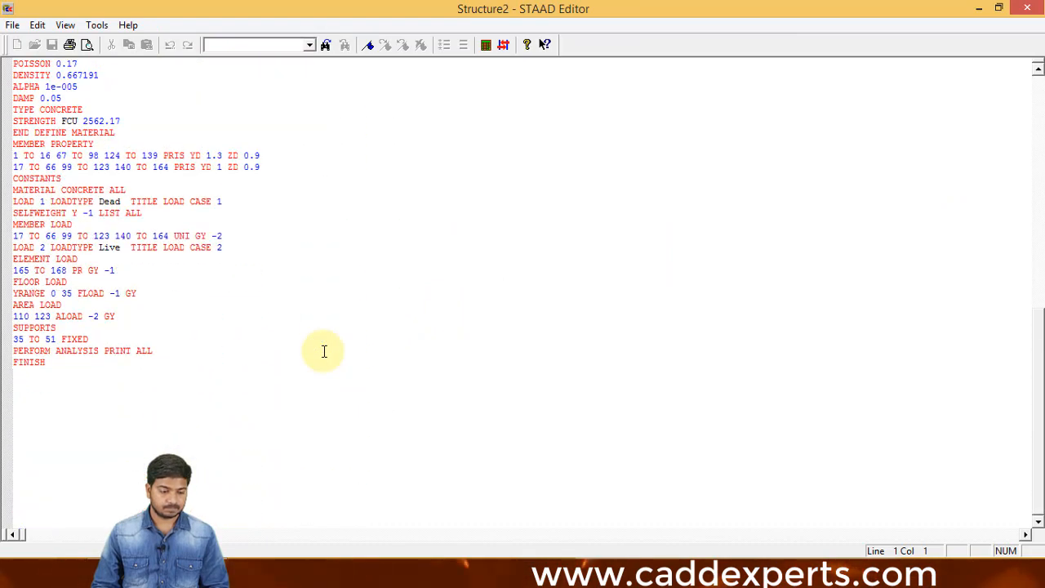
pyautogui.scroll(1, 26, 341)
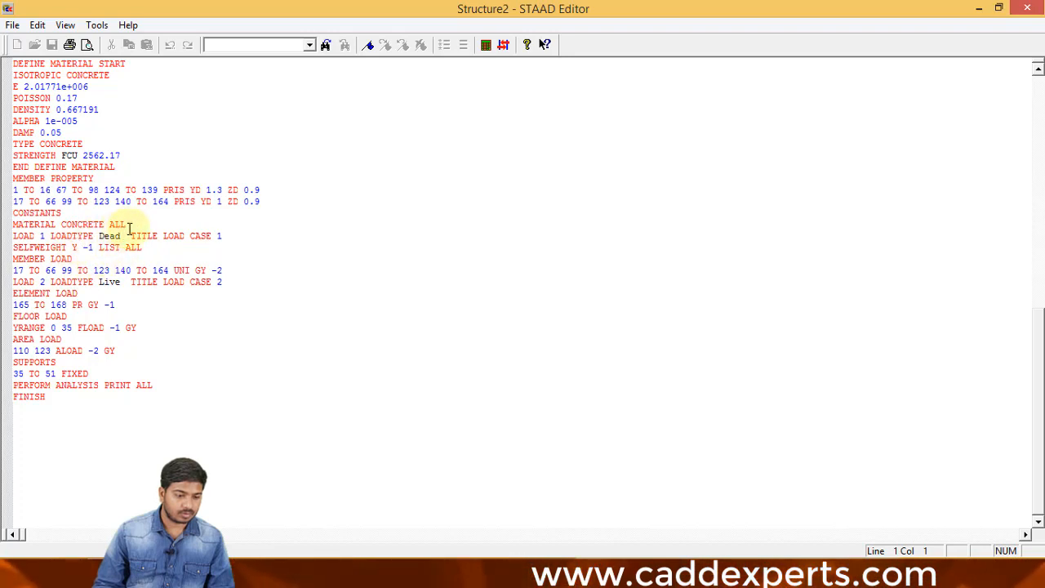
# Copy the SUPPORTS block with 35 TO 51 FIXED onto new lines directly below MATERIAL CONCRETE ALL.
pyautogui.click(95, 373)
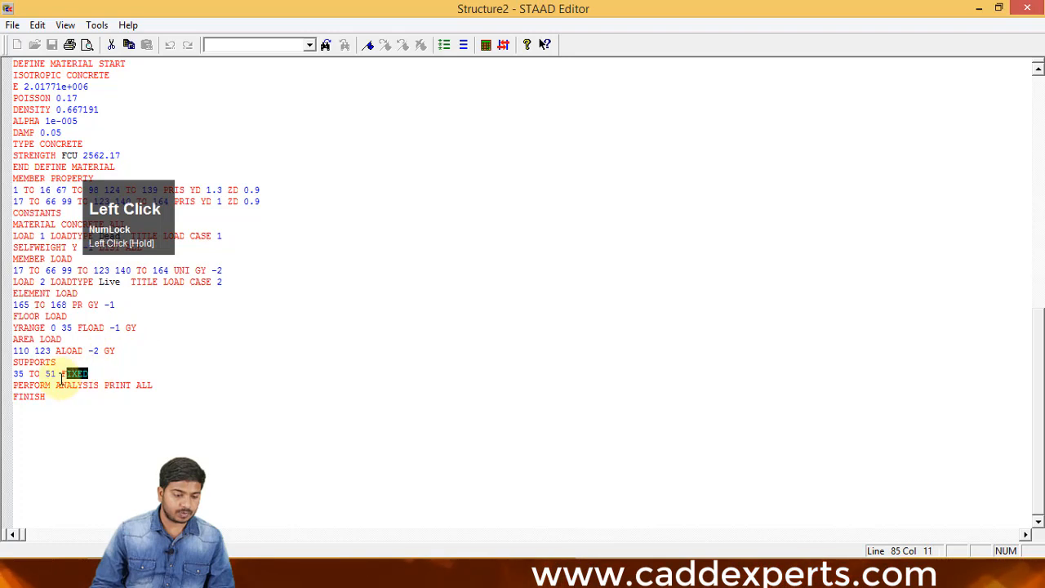
pyautogui.moveTo(62, 378); pyautogui.dragTo(14, 373)
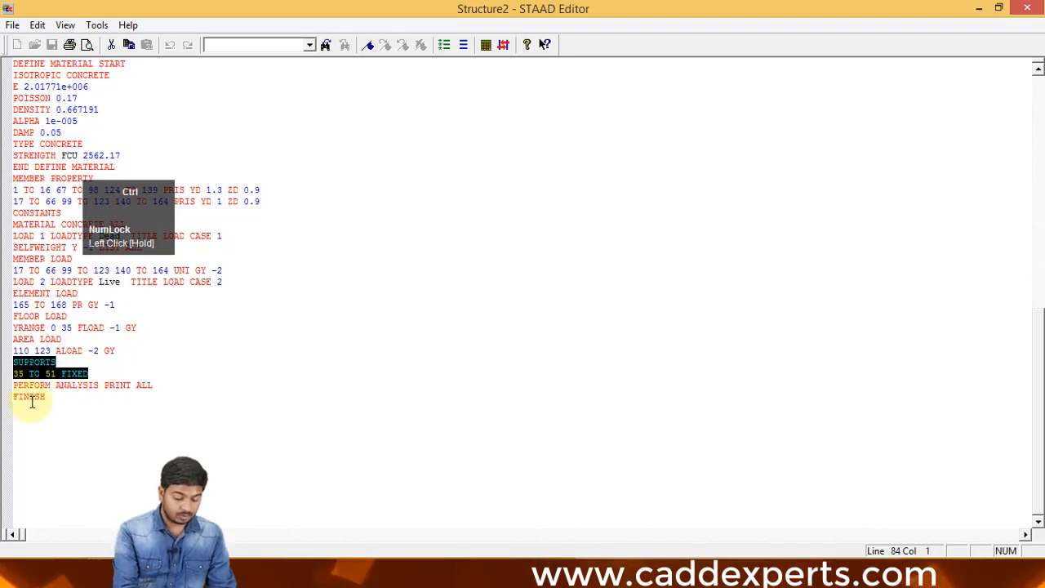
pyautogui.hotkey('ctrl', 'c')
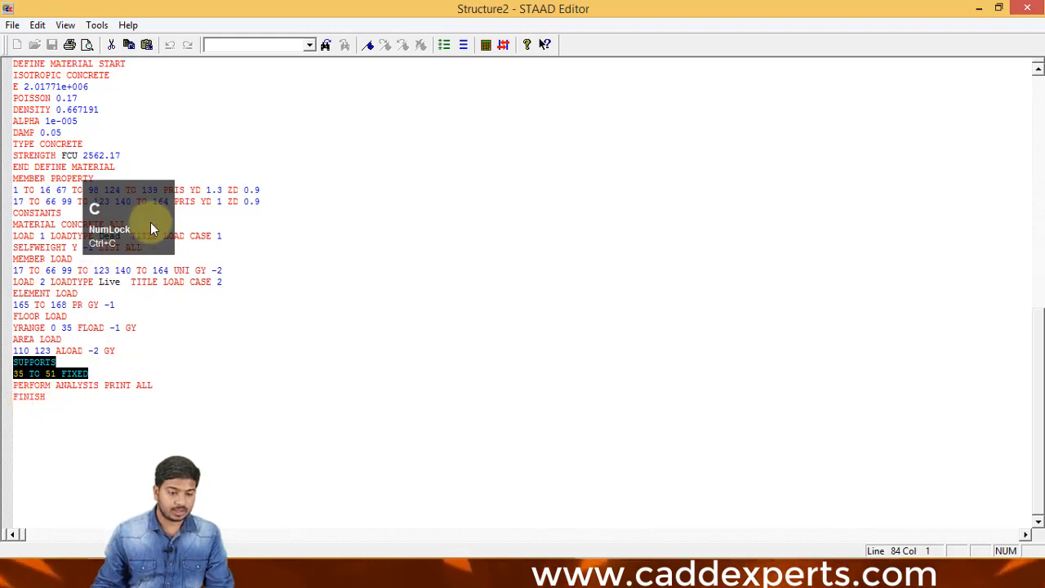
pyautogui.moveTo(150, 222); pyautogui.dragTo(387, 298)
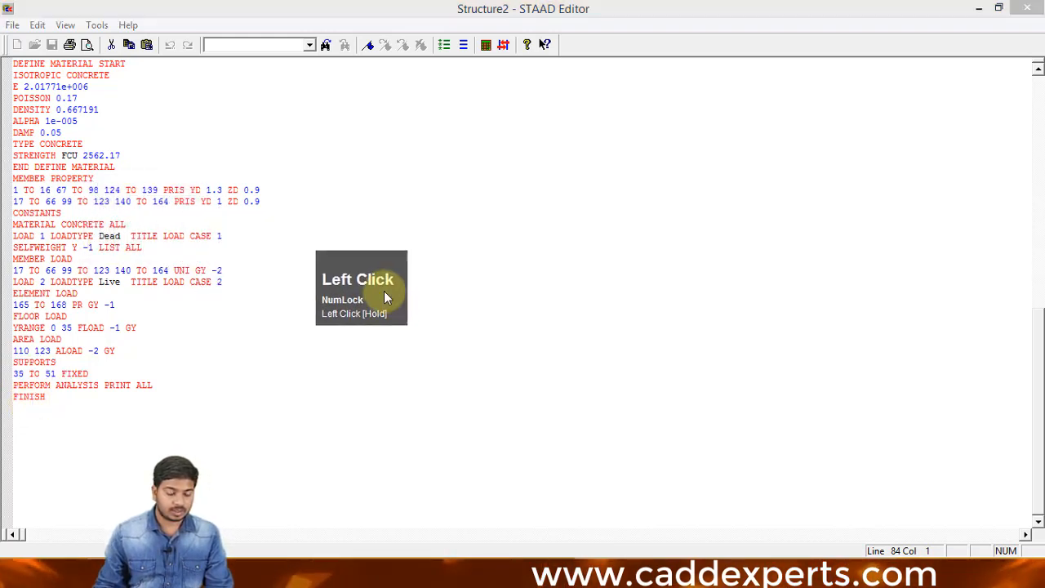
pyautogui.click(128, 224)
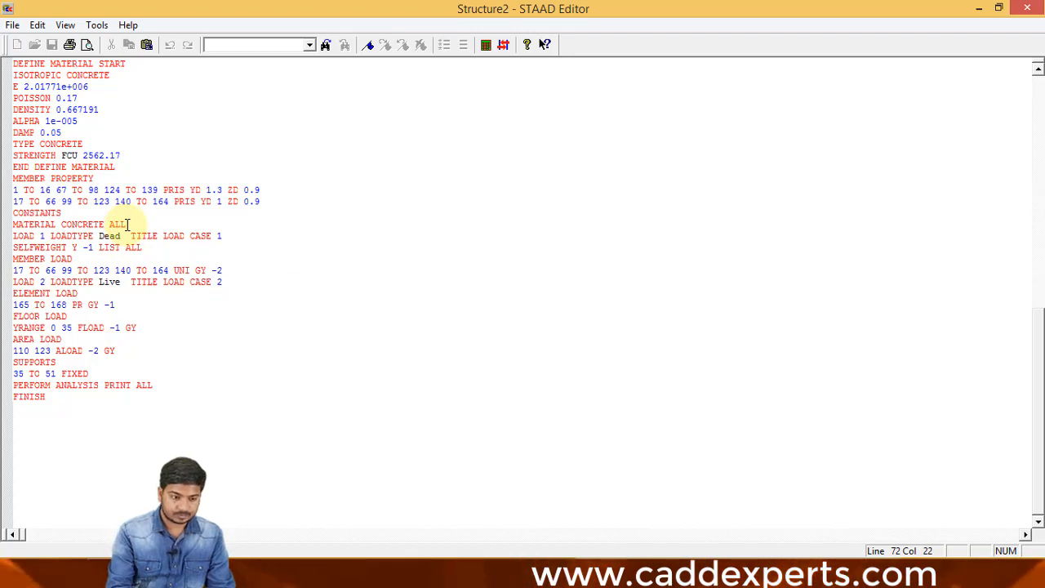
pyautogui.press('Return')
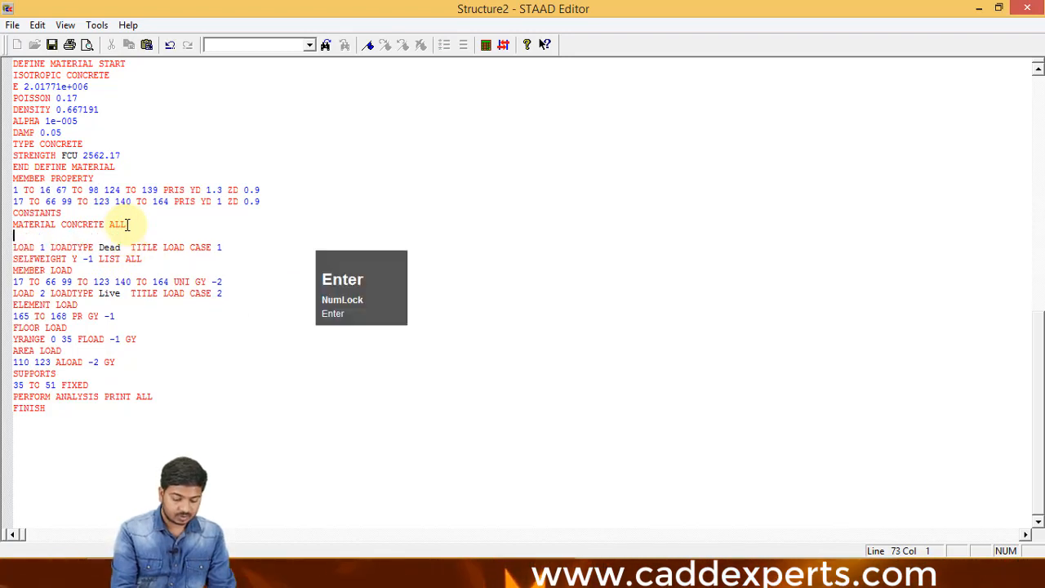
pyautogui.hotkey('ctrl', 'v')
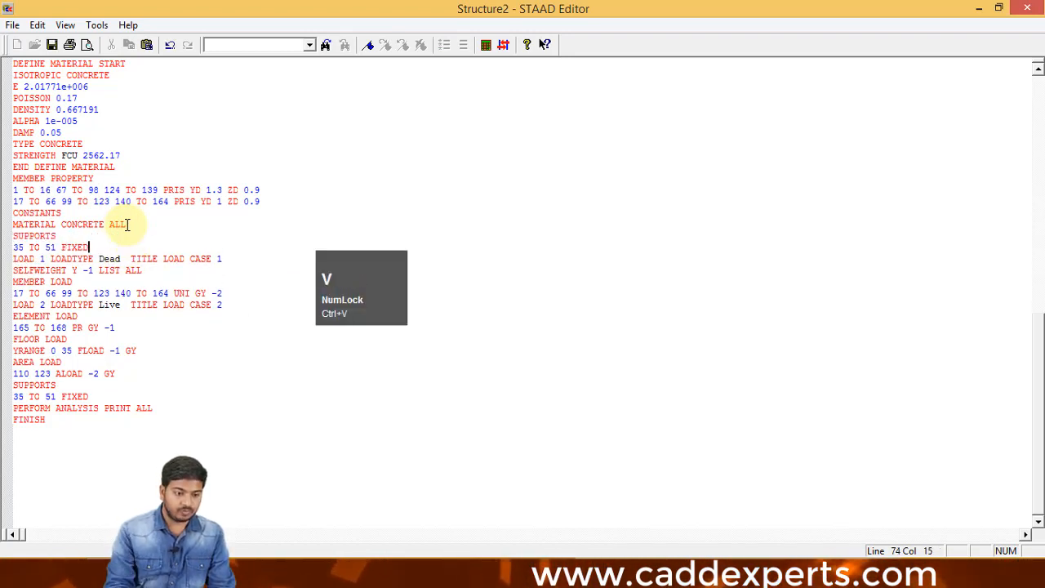
# Delete the original SUPPORTS block below the area load, then save the input file and close the editor.
pyautogui.click(93, 395)
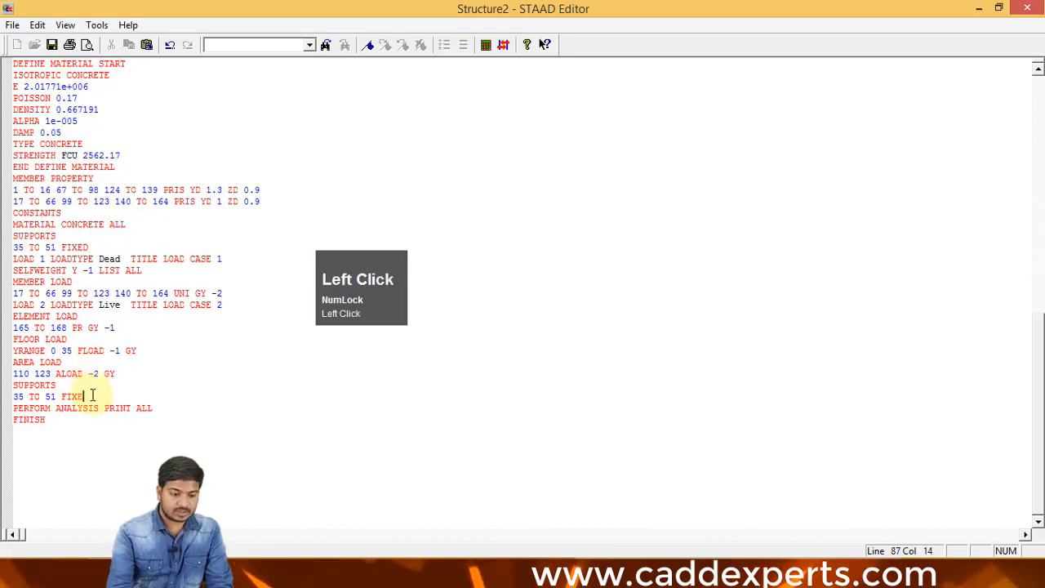
pyautogui.press('BackSpace')
pyautogui.press('BackSpace')
pyautogui.press('BackSpace')
pyautogui.press('BackSpace')
pyautogui.press('BackSpace')
pyautogui.press('BackSpace')
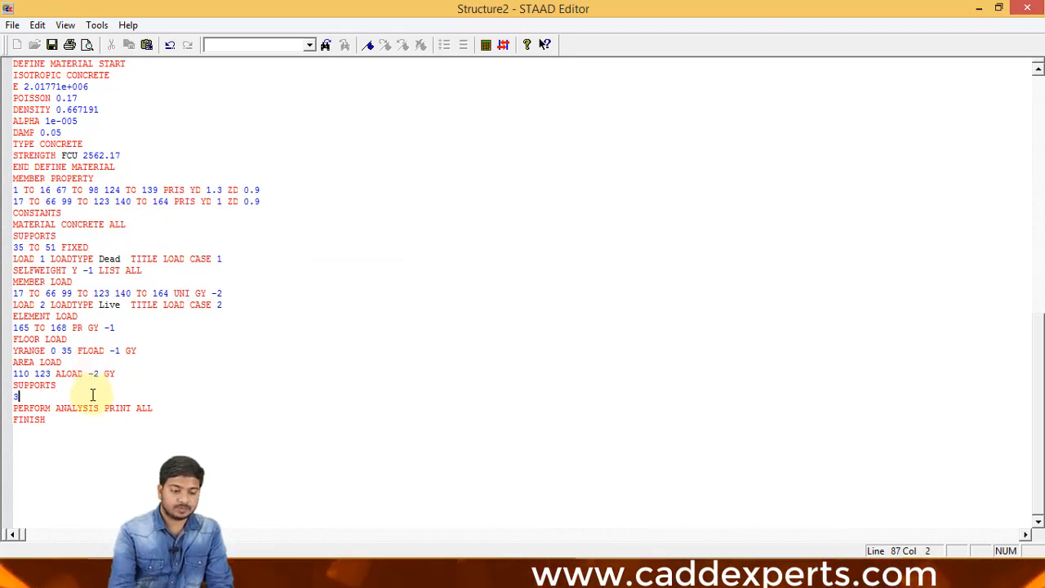
pyautogui.press('BackSpace')
pyautogui.press('BackSpace')
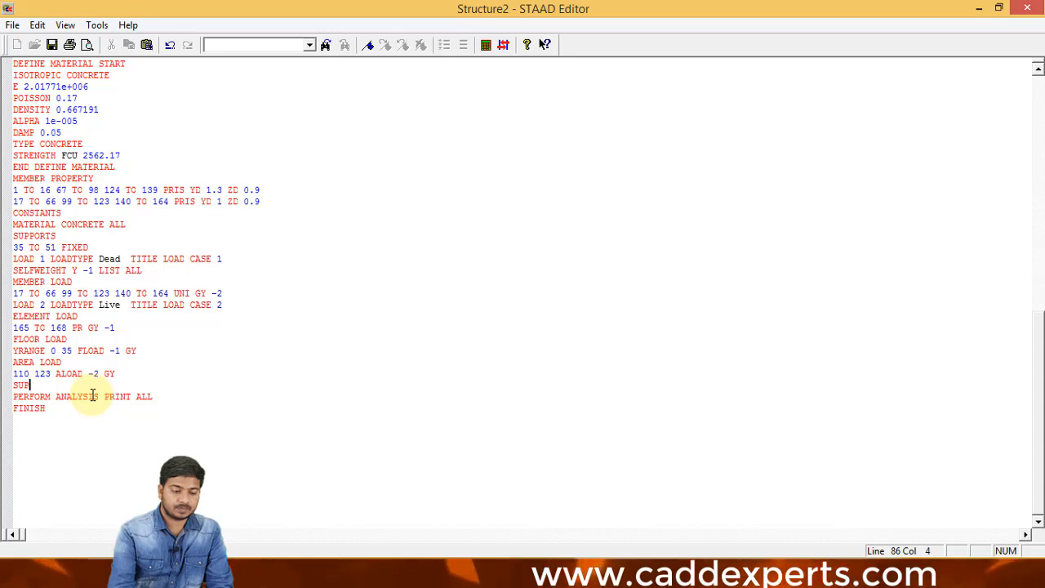
pyautogui.press('BackSpace')
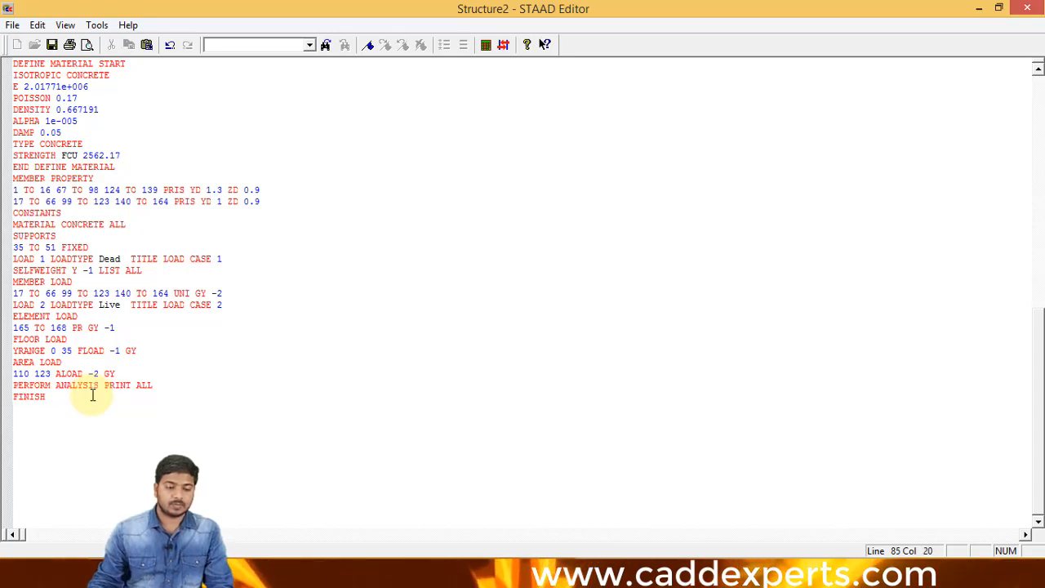
pyautogui.click(52, 45)
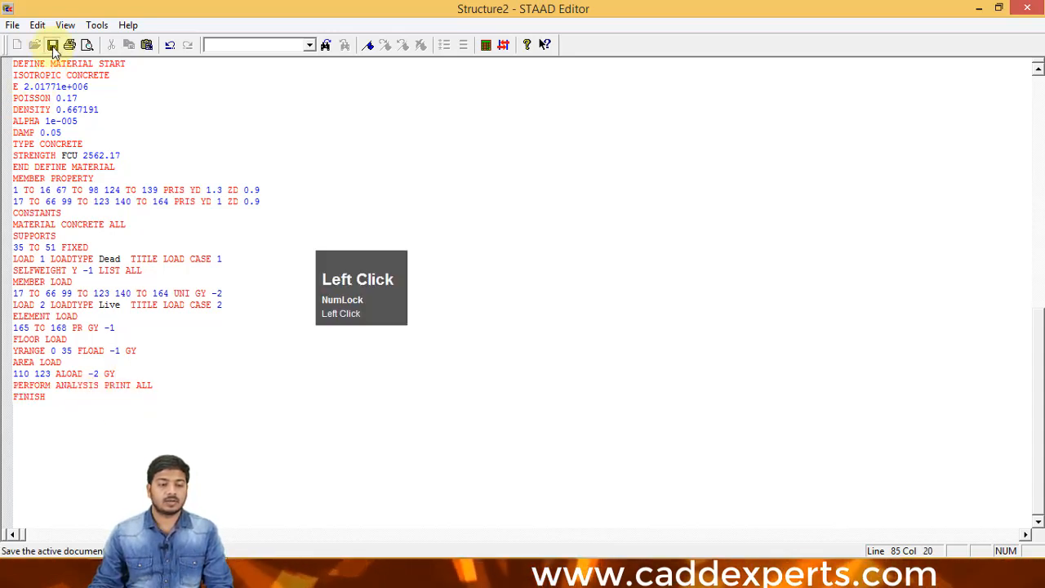
pyautogui.click(1040, 13)
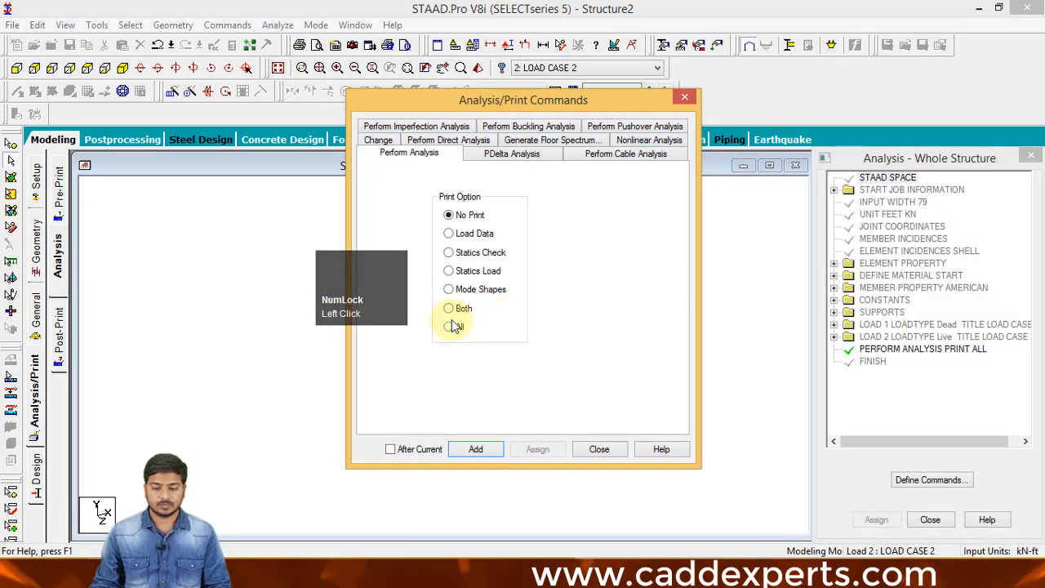
# Add a Perform Analysis command with the print option All to the reordered command list.
pyautogui.click(451, 327)
pyautogui.click(475, 449)
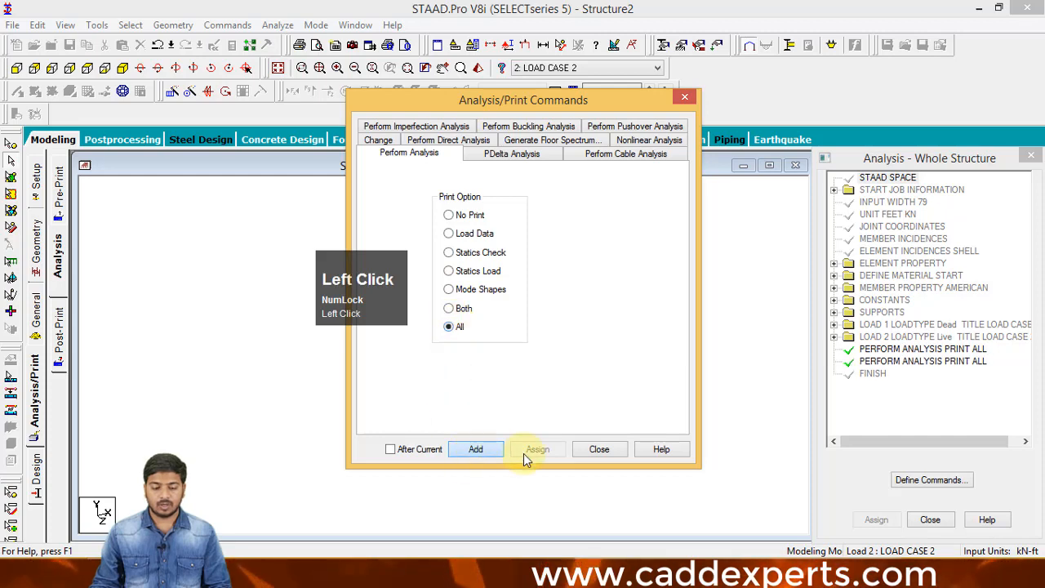
# Close the analysis command definitions and delete the duplicate Perform Analysis Print All command from the command list.
pyautogui.click(599, 450)
pyautogui.rightClick(888, 349)
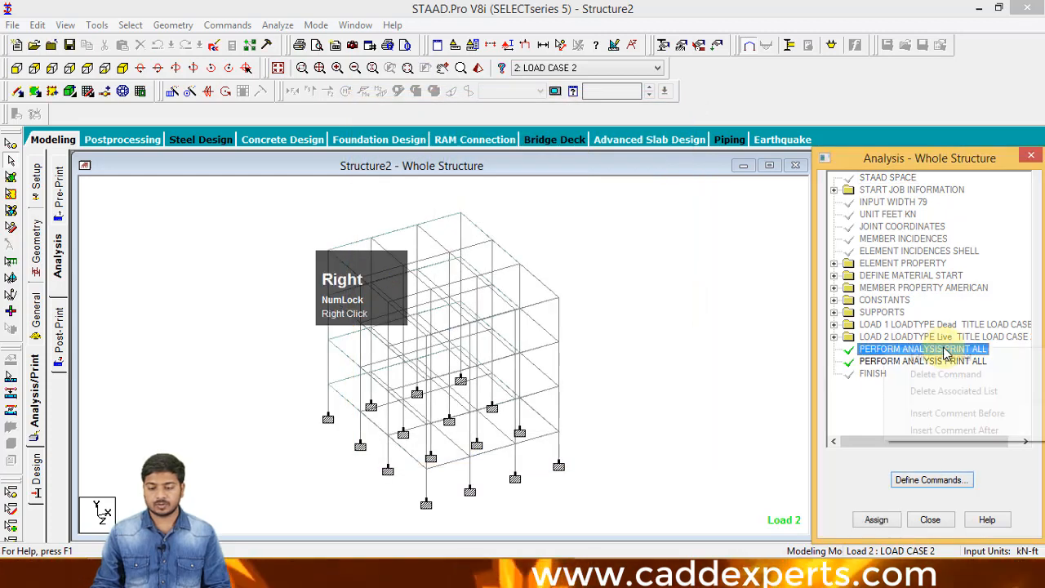
pyautogui.click(946, 375)
pyautogui.click(933, 389)
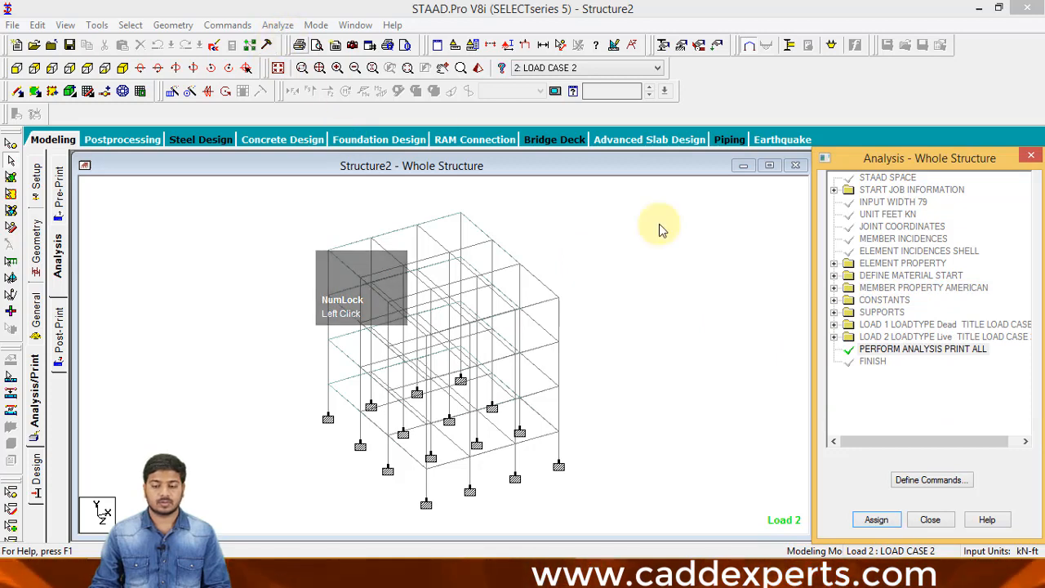
pyautogui.click(888, 347)
# Run the analysis of the structure and open its output file.
pyautogui.click(277, 24)
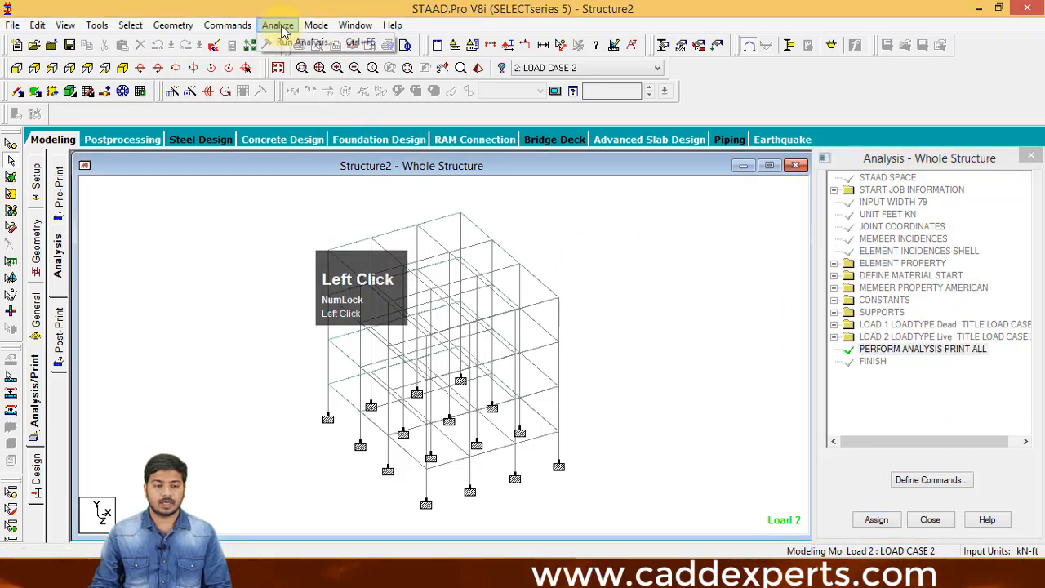
pyautogui.click(282, 40)
pyautogui.click(434, 312)
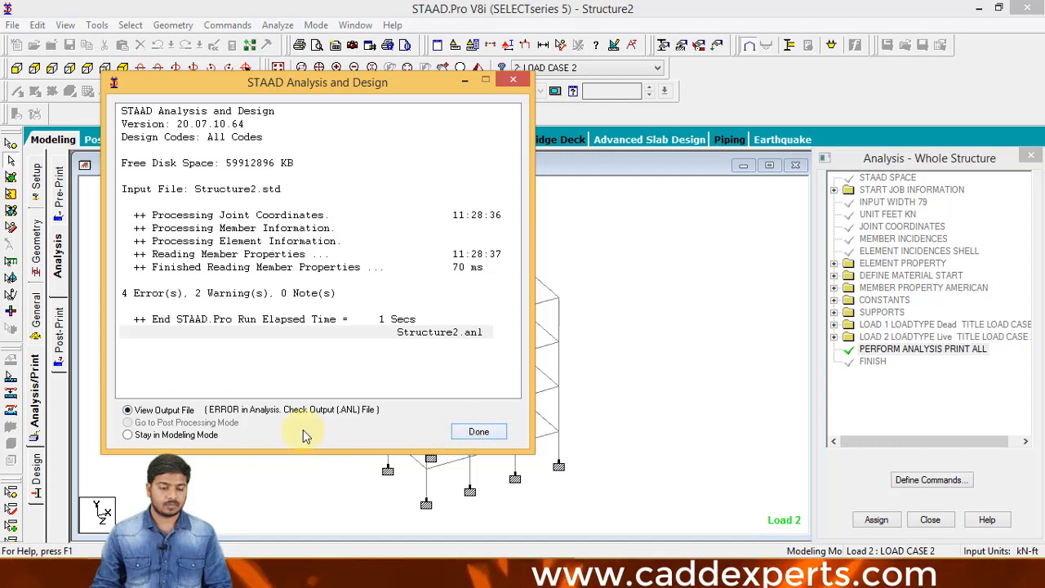
pyautogui.click(477, 435)
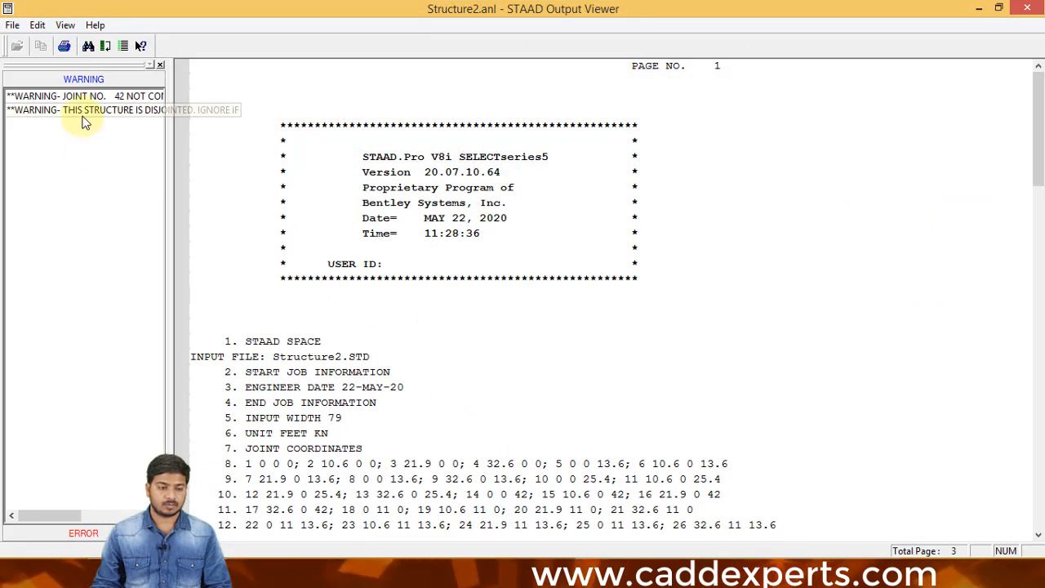
# Examine the listed warnings, errors and echoed input commands in the analysis output, and close the output file.
pyautogui.click(83, 113)
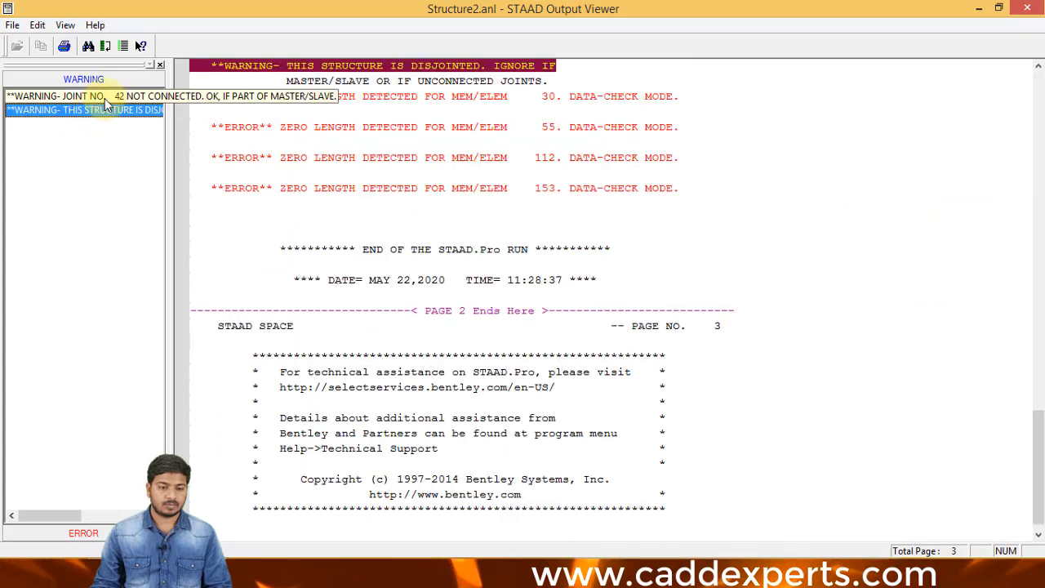
pyautogui.click(104, 98)
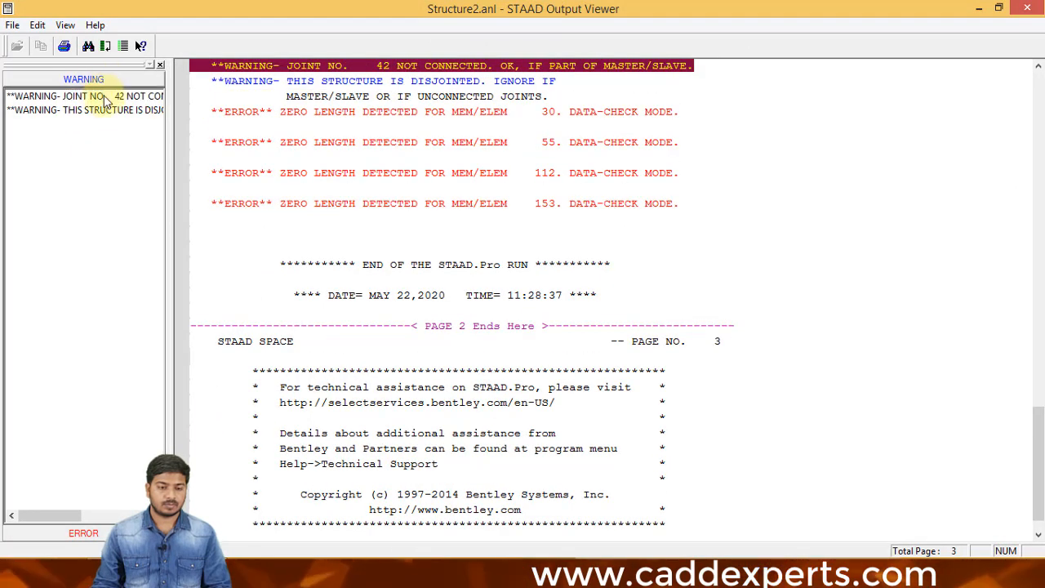
pyautogui.click(60, 526)
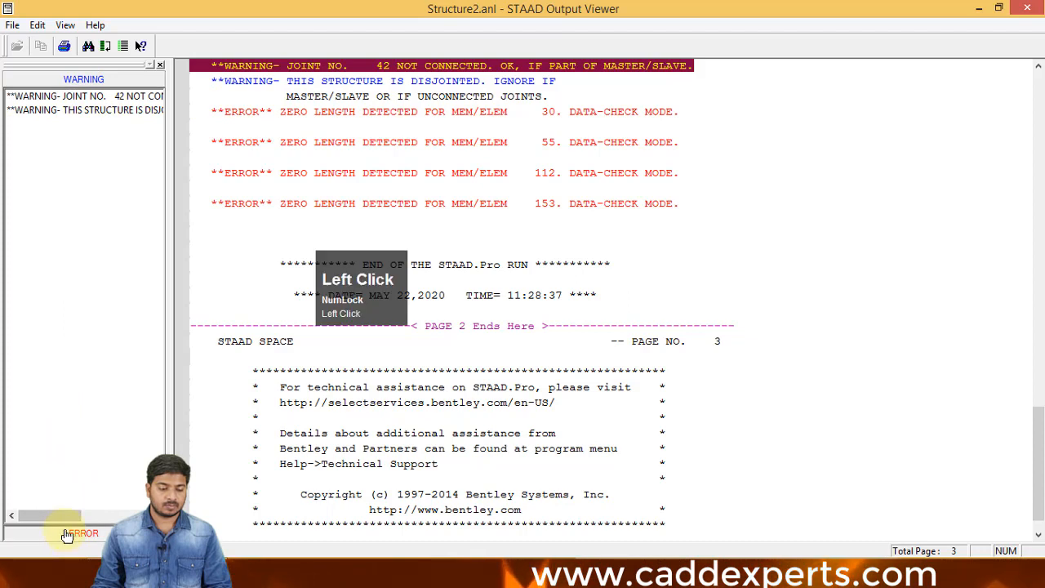
pyautogui.click(60, 142)
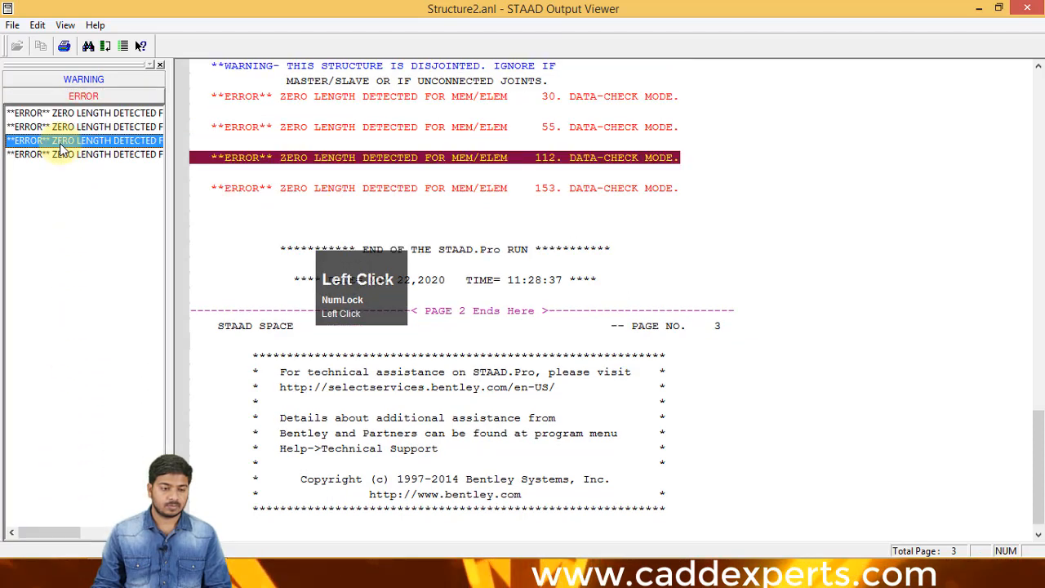
pyautogui.click(64, 155)
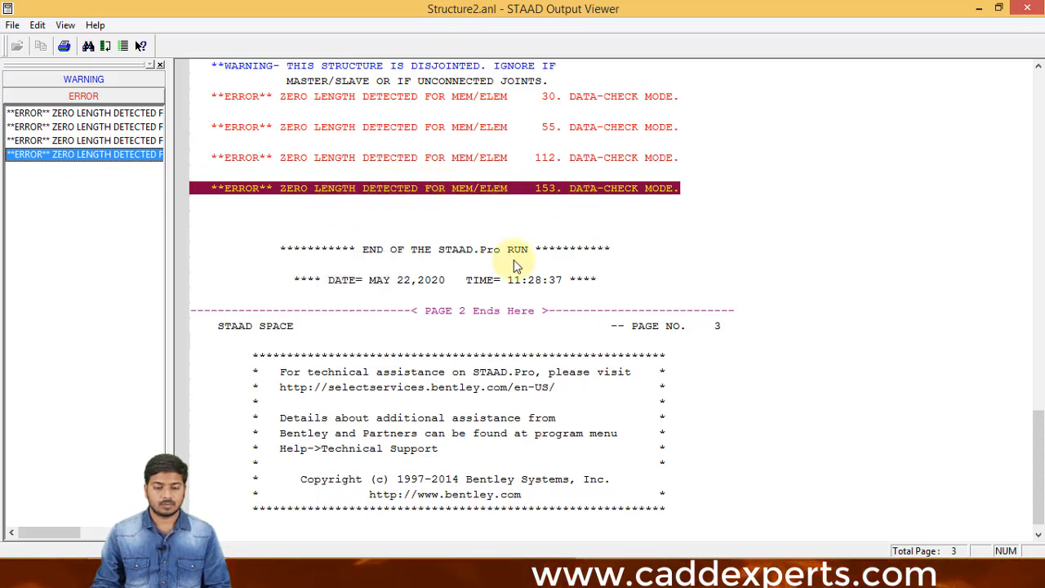
pyautogui.press('space')
pyautogui.scroll(2, 400, 131)
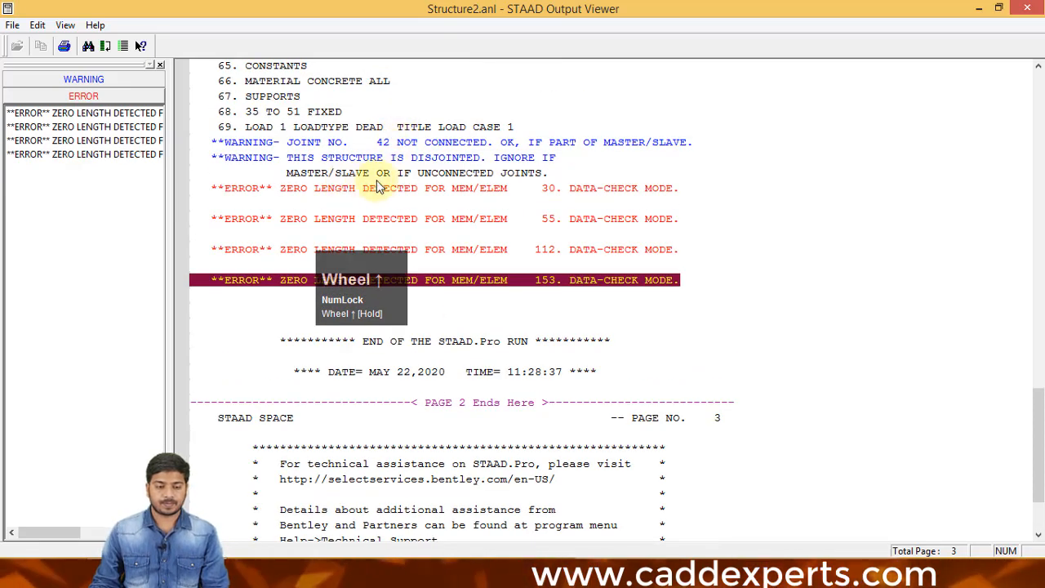
pyautogui.scroll(3, 498, 184)
pyautogui.scroll(8, 499, 177)
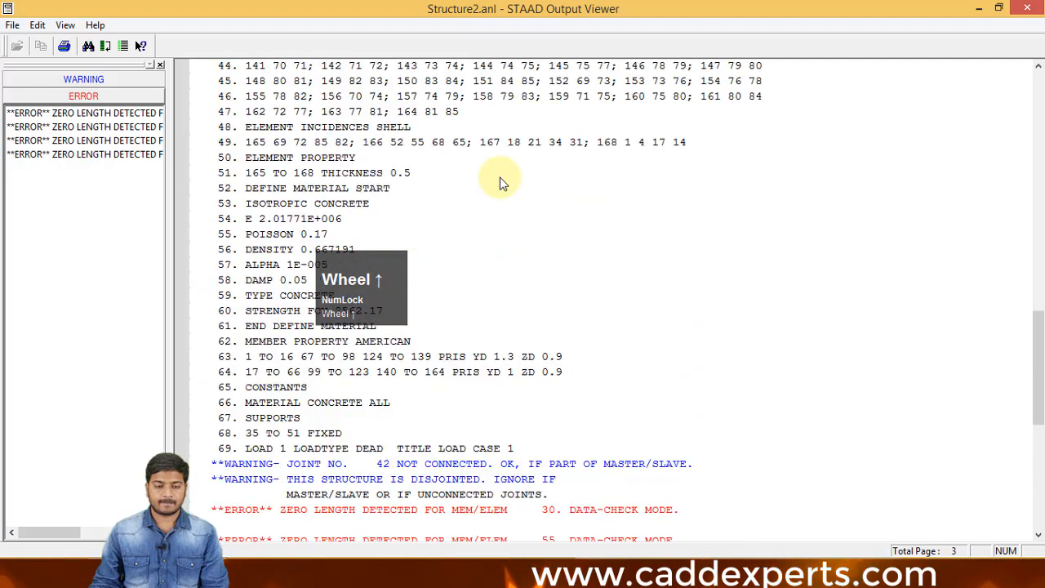
pyautogui.click(1027, 9)
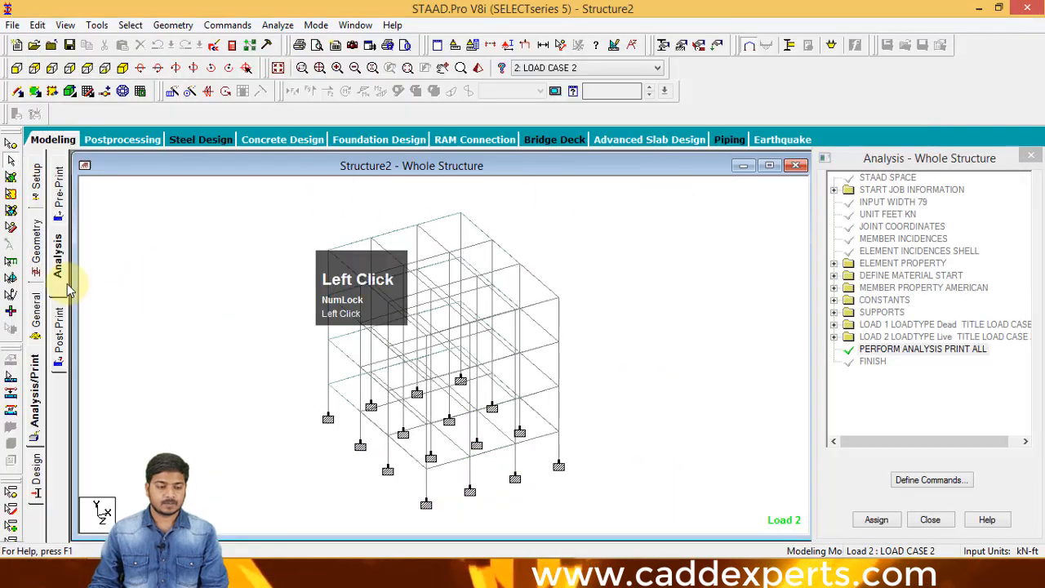
# Delete the ALOAD -2 GY area load and the YRANGE 0 35 floor load from Load Case 2.
pyautogui.click(35, 319)
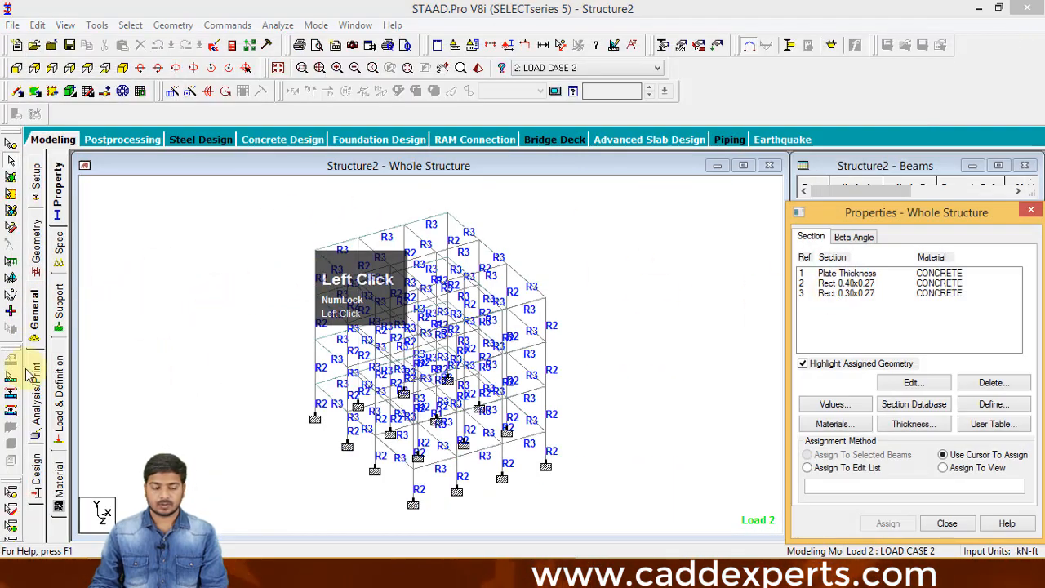
pyautogui.click(65, 390)
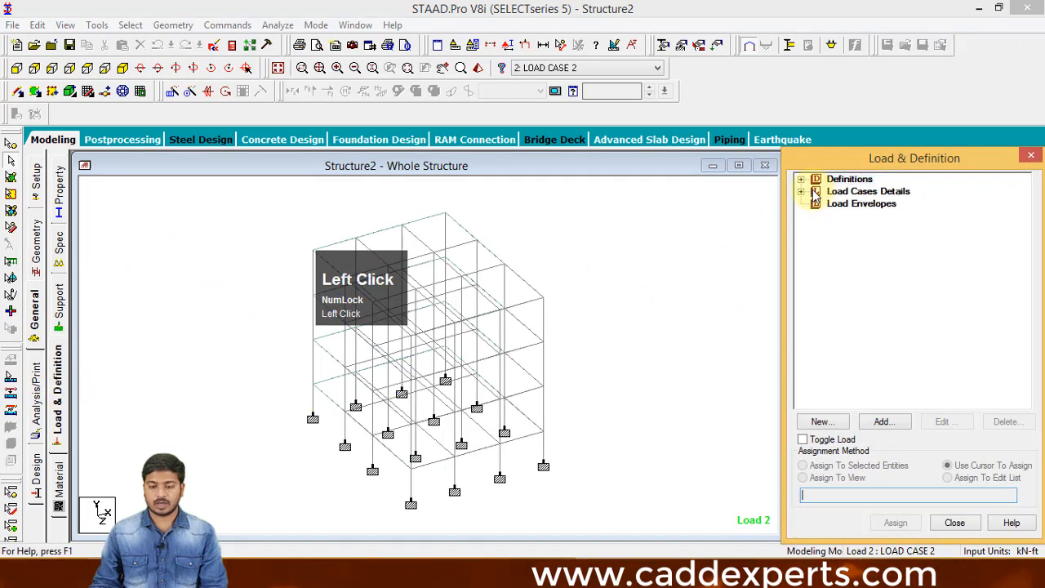
pyautogui.click(800, 191)
pyautogui.click(815, 204)
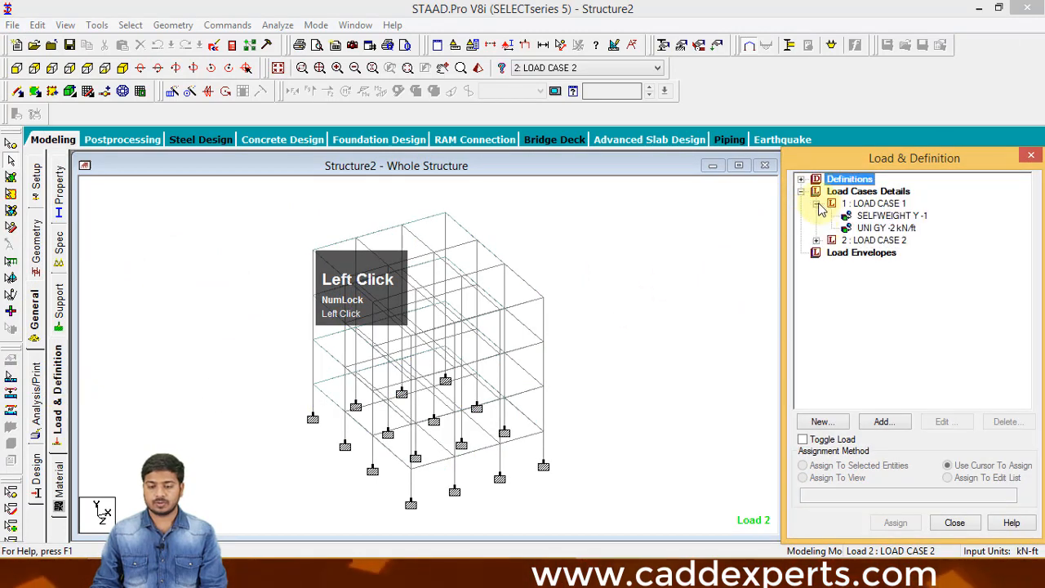
pyautogui.click(815, 240)
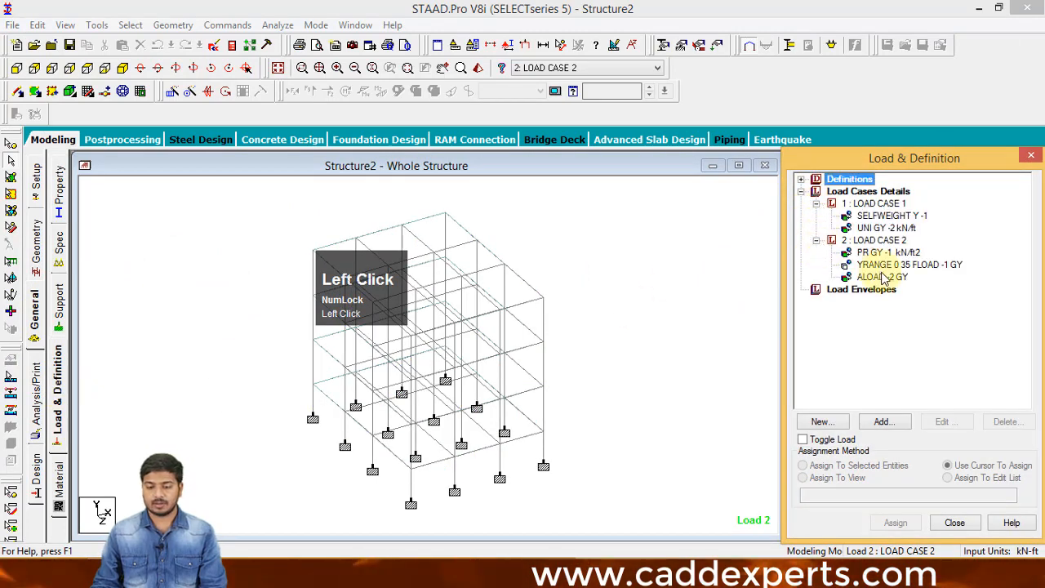
pyautogui.click(883, 277)
pyautogui.click(1014, 421)
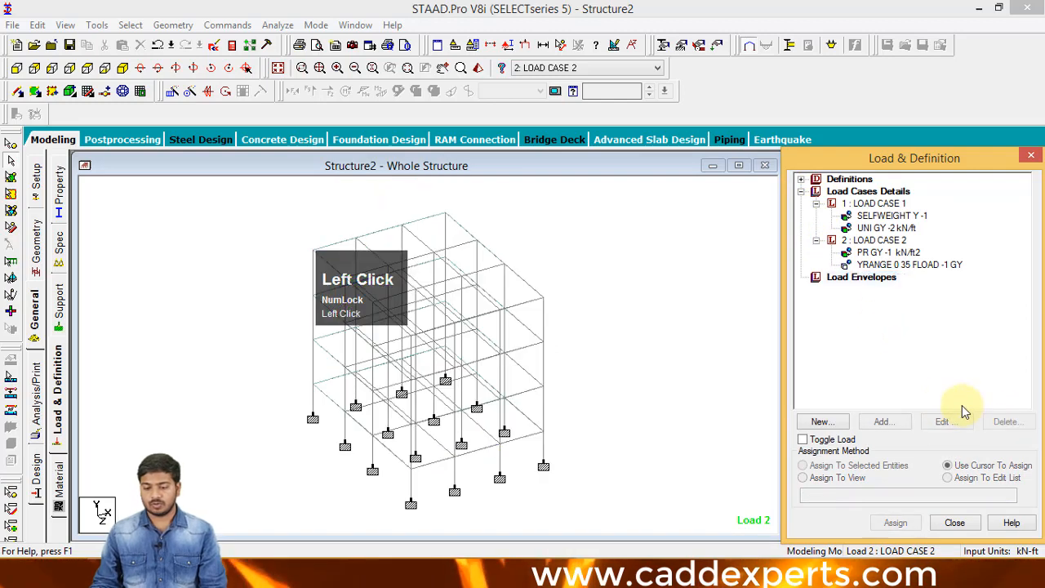
pyautogui.click(906, 266)
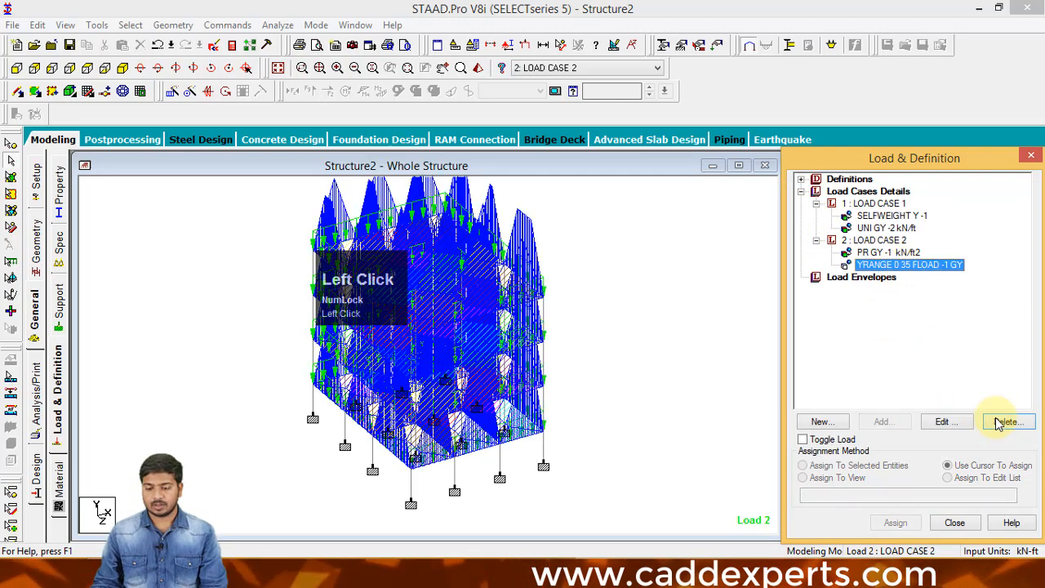
pyautogui.click(1005, 421)
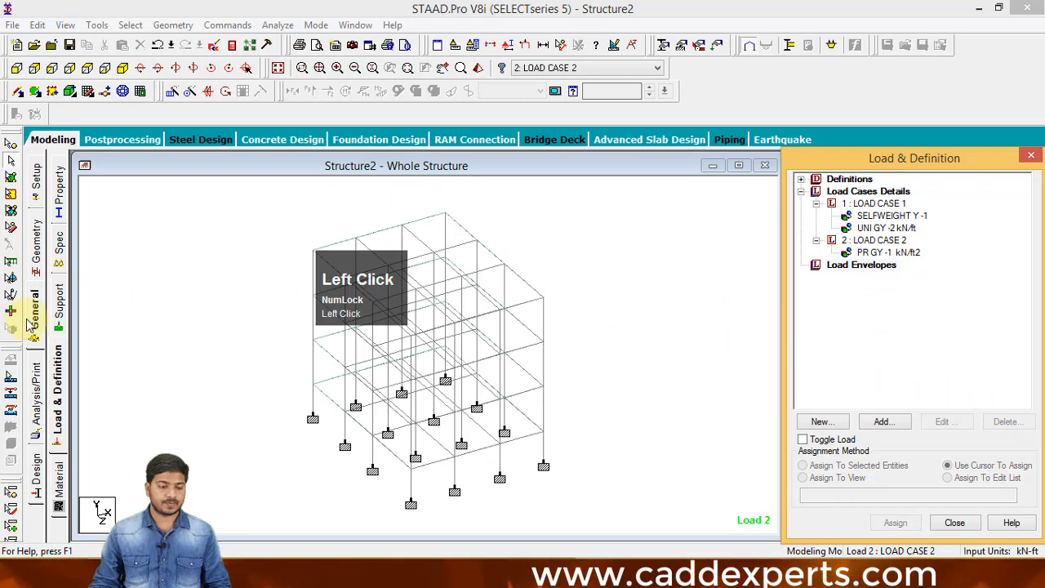
# Add another Perform Analysis command with the print option All and delete the duplicate entry from the command list.
pyautogui.click(33, 325)
pyautogui.click(36, 384)
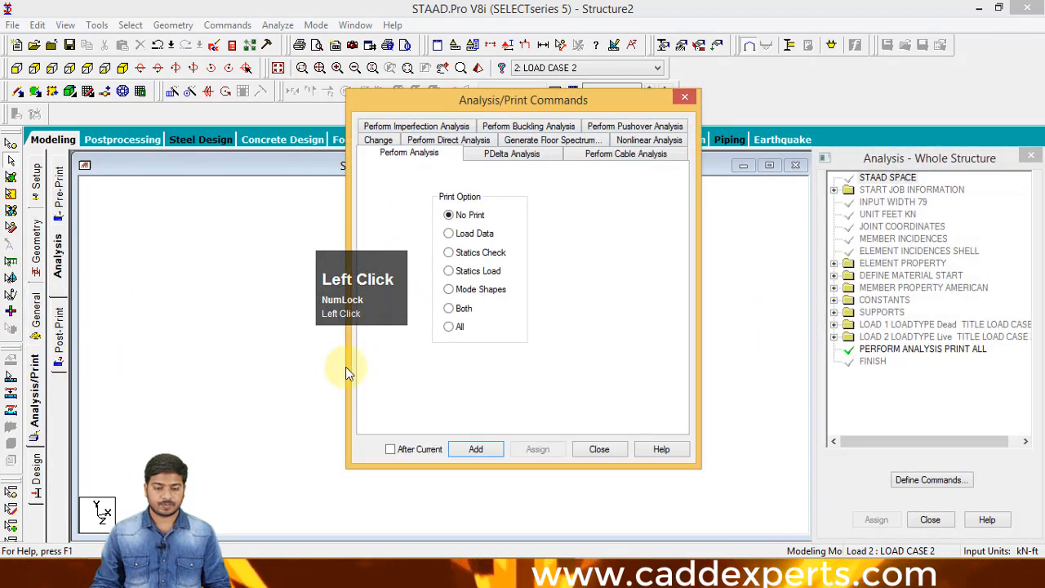
pyautogui.click(478, 448)
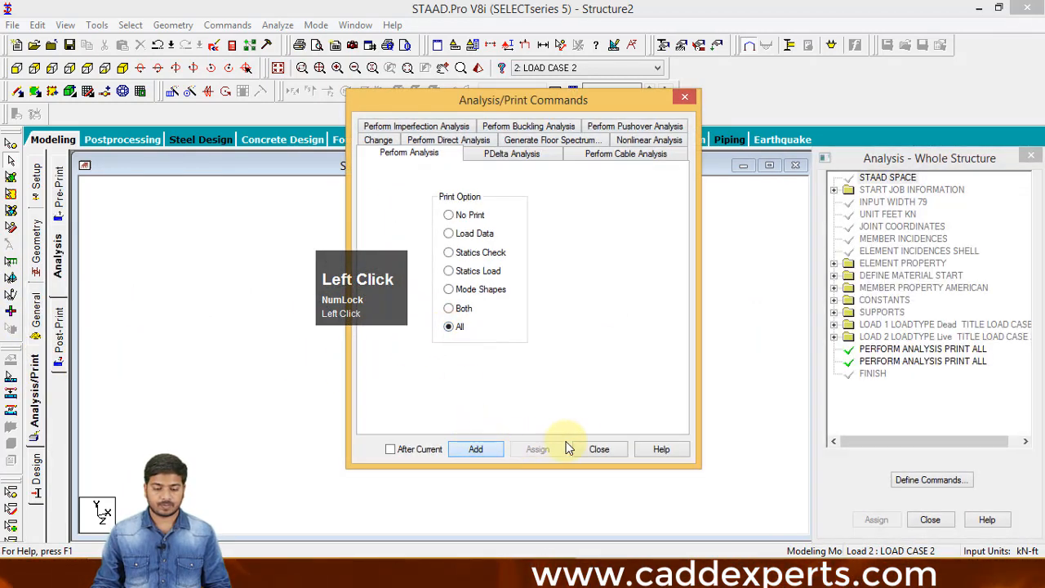
pyautogui.click(582, 449)
pyautogui.rightClick(881, 351)
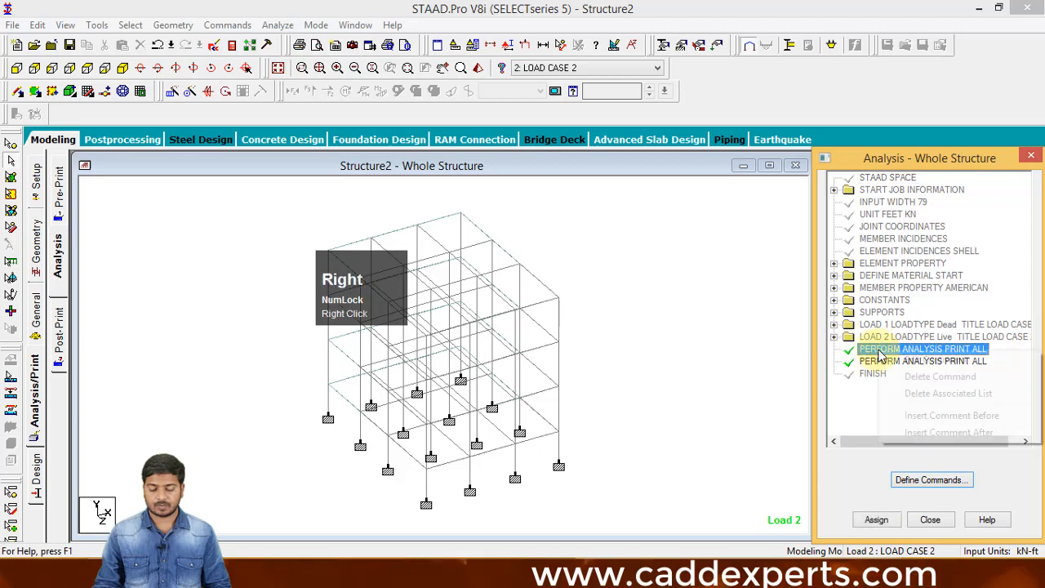
pyautogui.click(927, 376)
pyautogui.click(923, 383)
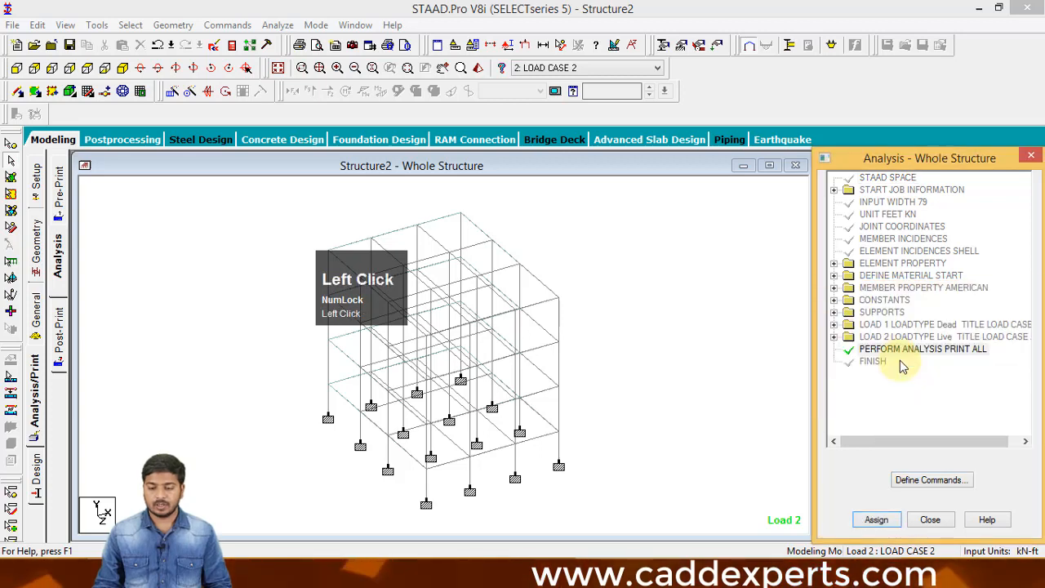
# Rerun the analysis with the reduced Load Case 2, open the output file and close it.
pyautogui.click(278, 25)
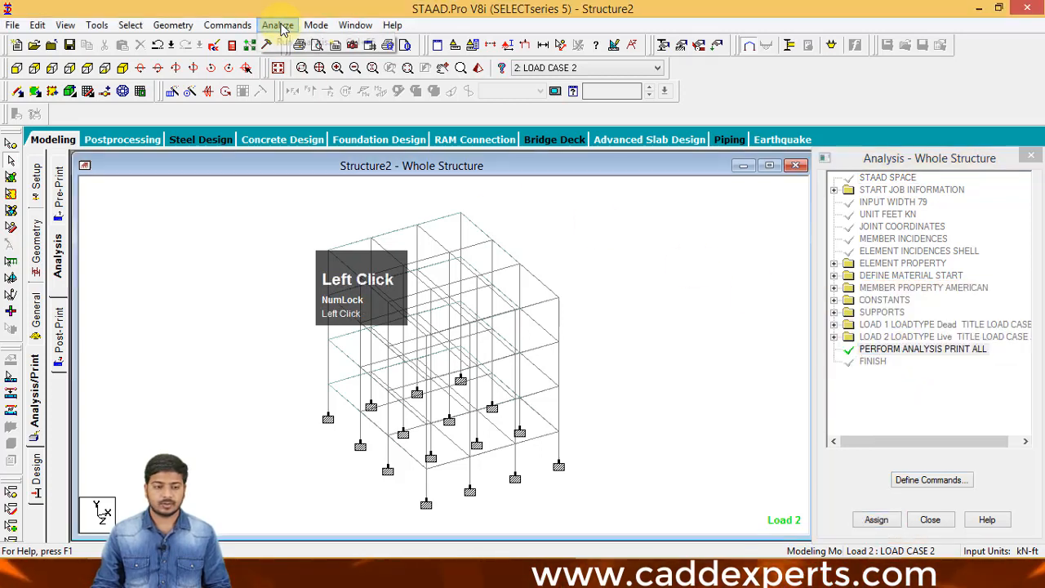
pyautogui.click(282, 37)
pyautogui.click(429, 306)
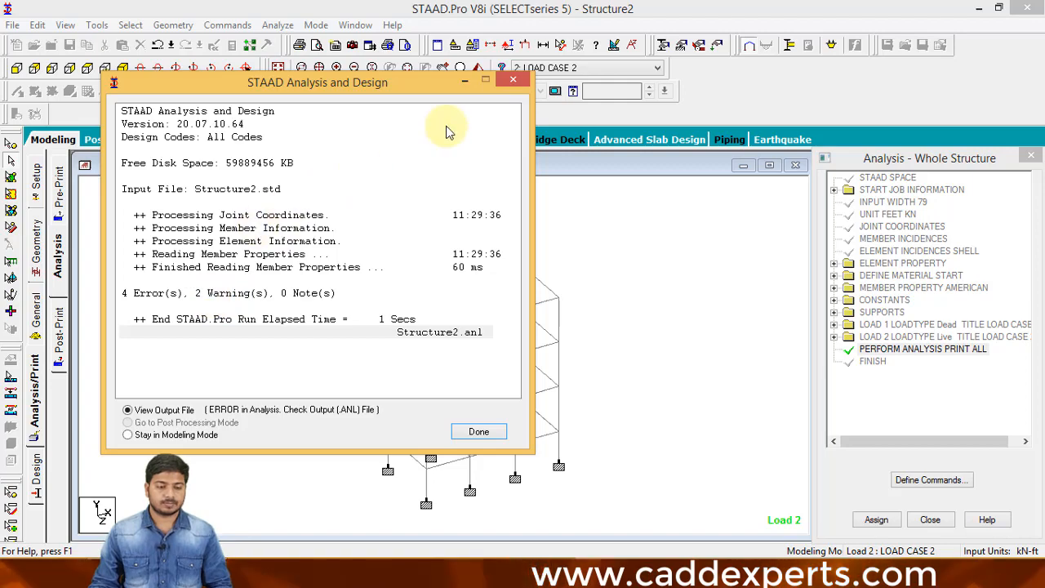
pyautogui.click(513, 78)
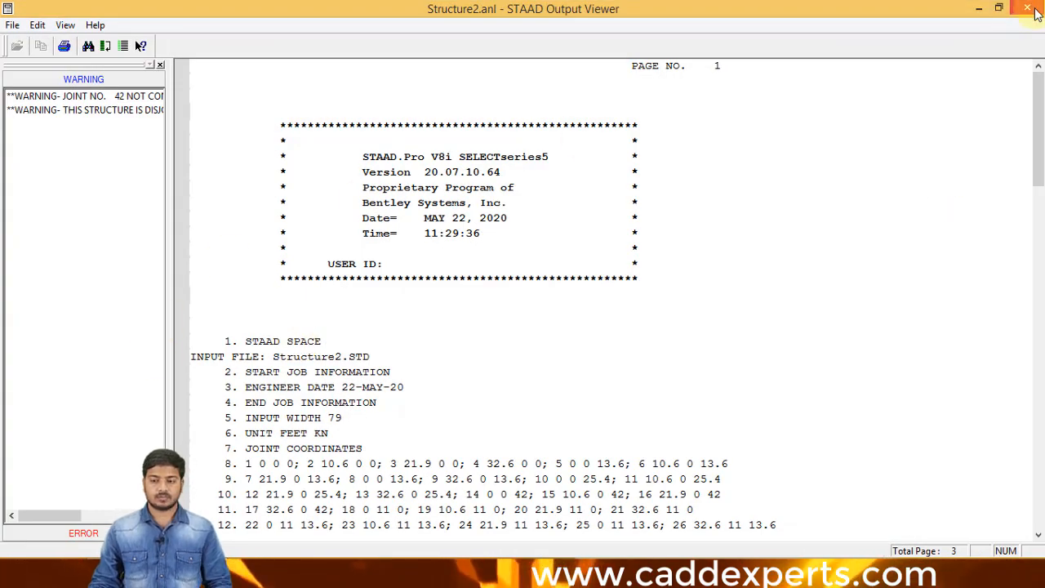
pyautogui.click(1029, 8)
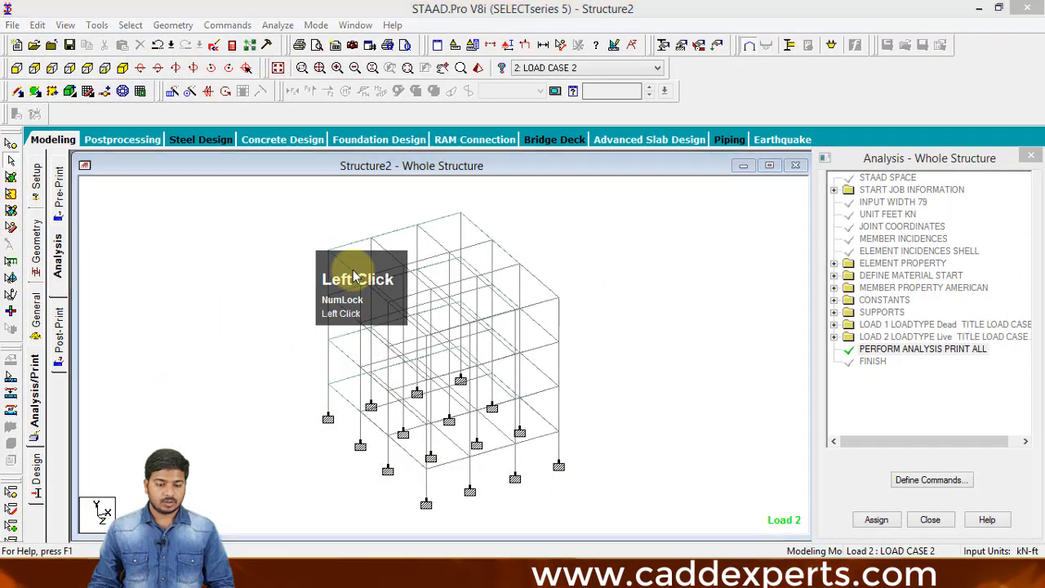
# Delete the Plate Thickness, Rect 0.30x0.27 and Rect 0.40x0.27 properties from the whole structure.
pyautogui.moveTo(352, 271); pyautogui.dragTo(134, 205)
pyautogui.click(38, 312)
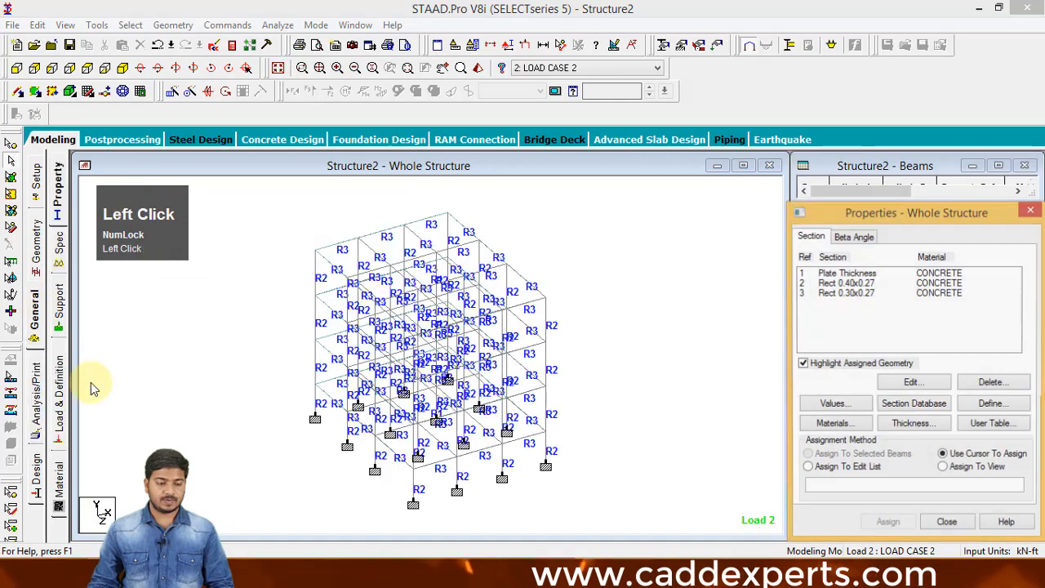
pyautogui.click(870, 274)
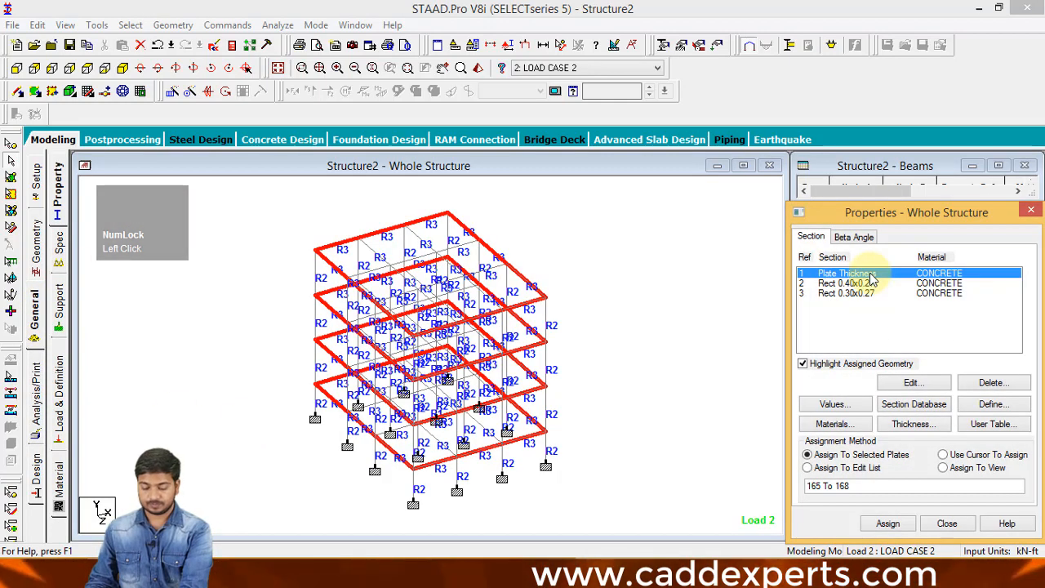
pyautogui.press('Delete')
pyautogui.click(927, 423)
pyautogui.click(849, 282)
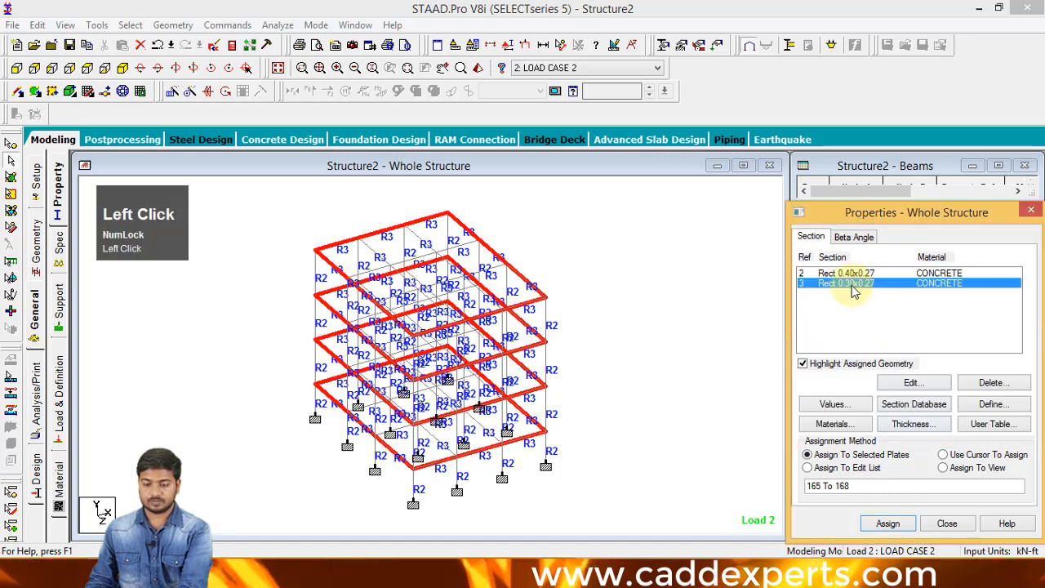
pyautogui.press('Delete')
pyautogui.click(951, 430)
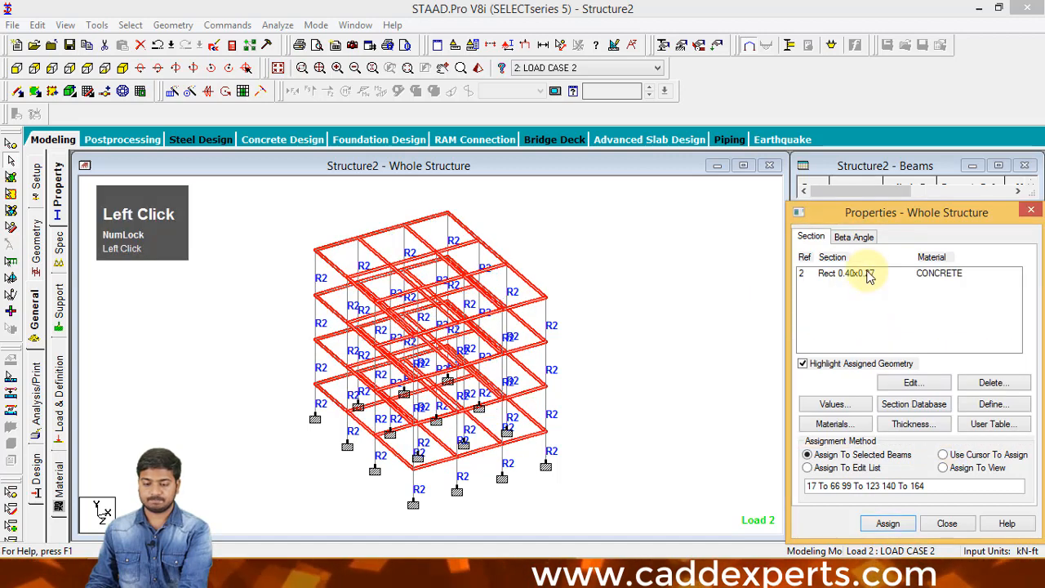
pyautogui.click(861, 273)
pyautogui.press('Delete')
pyautogui.click(936, 423)
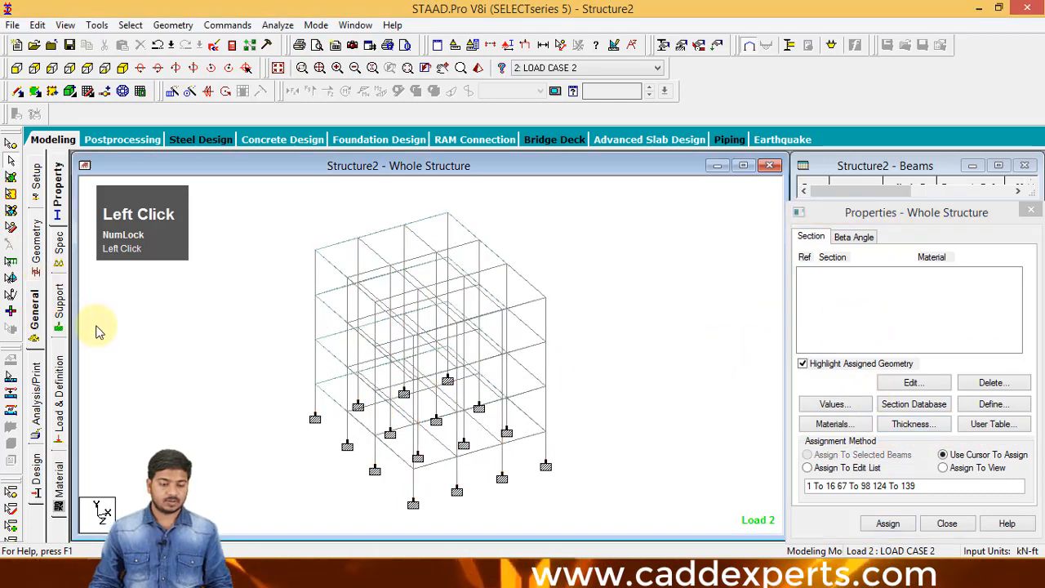
# Delete the fixed support Support 2 from all the column base nodes.
pyautogui.click(61, 317)
pyautogui.click(875, 319)
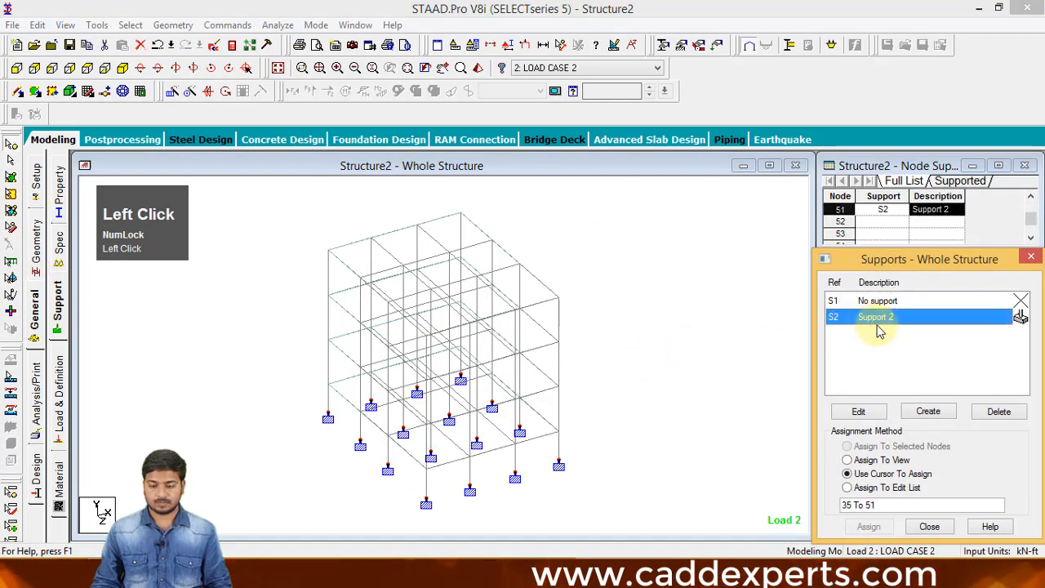
pyautogui.press('Delete')
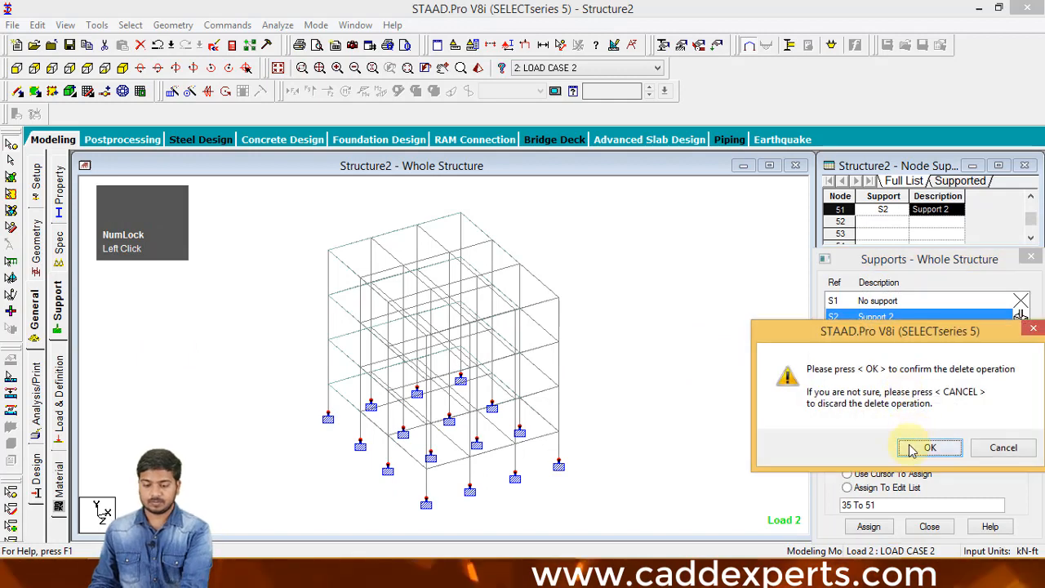
pyautogui.click(912, 449)
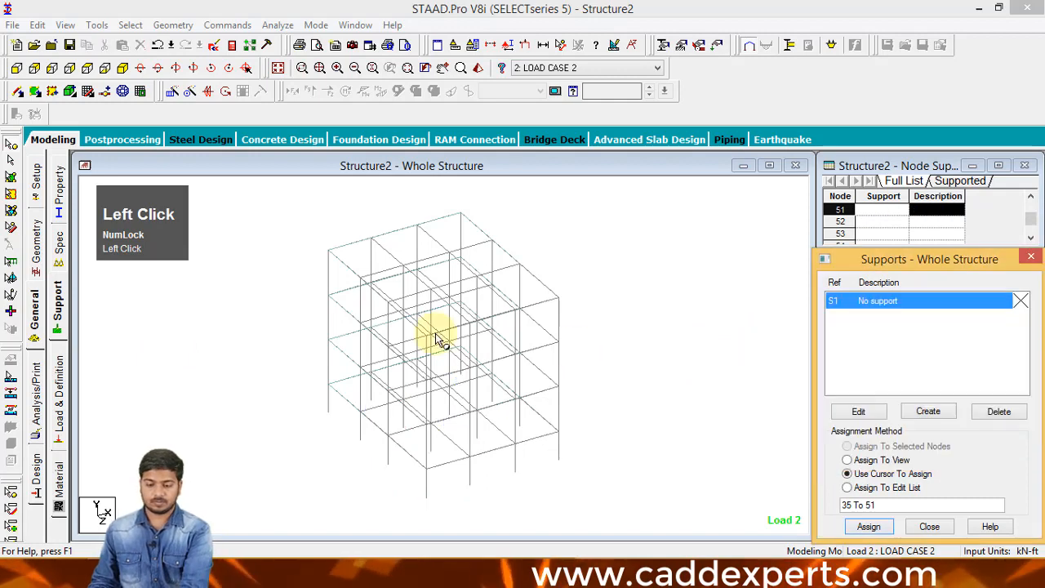
# Delete the self-weight and UNI GY -2 kN/ft loads from Load Case 1 and the PR GY -1 kN/ft2 load from Load Case 2.
pyautogui.click(62, 390)
pyautogui.click(801, 191)
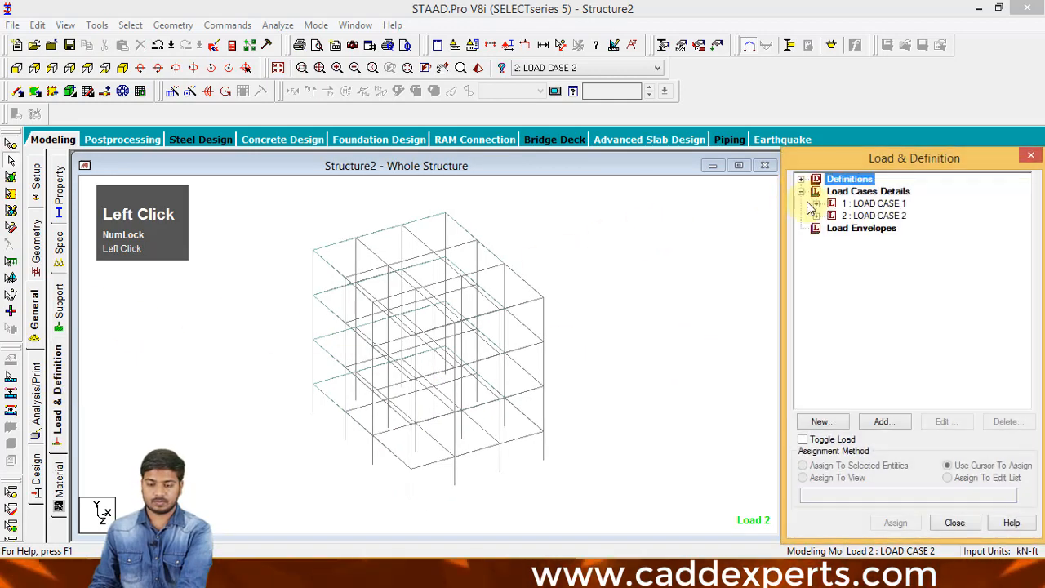
pyautogui.click(816, 204)
pyautogui.click(815, 241)
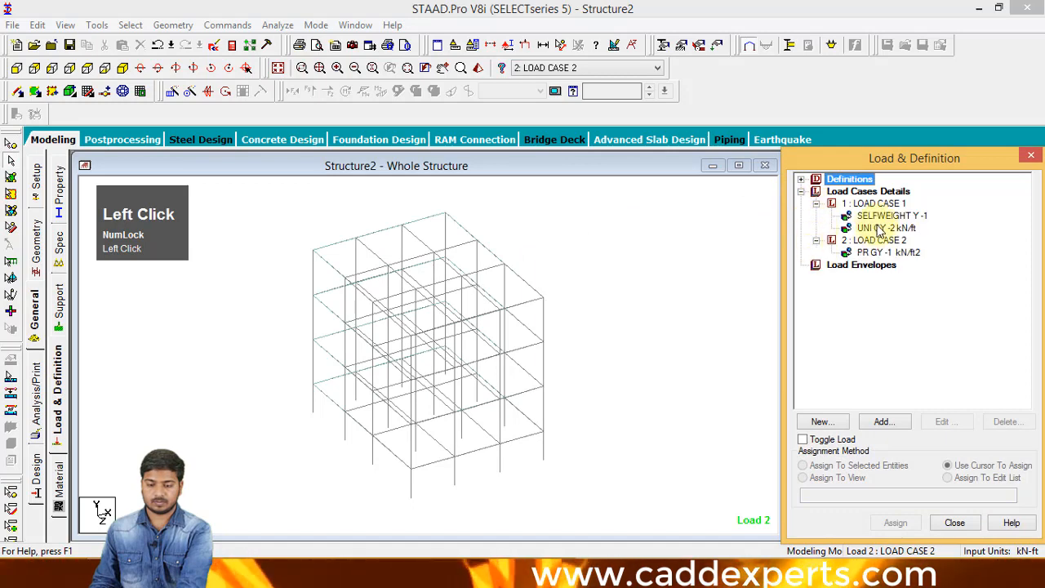
pyautogui.click(889, 219)
pyautogui.press('Delete')
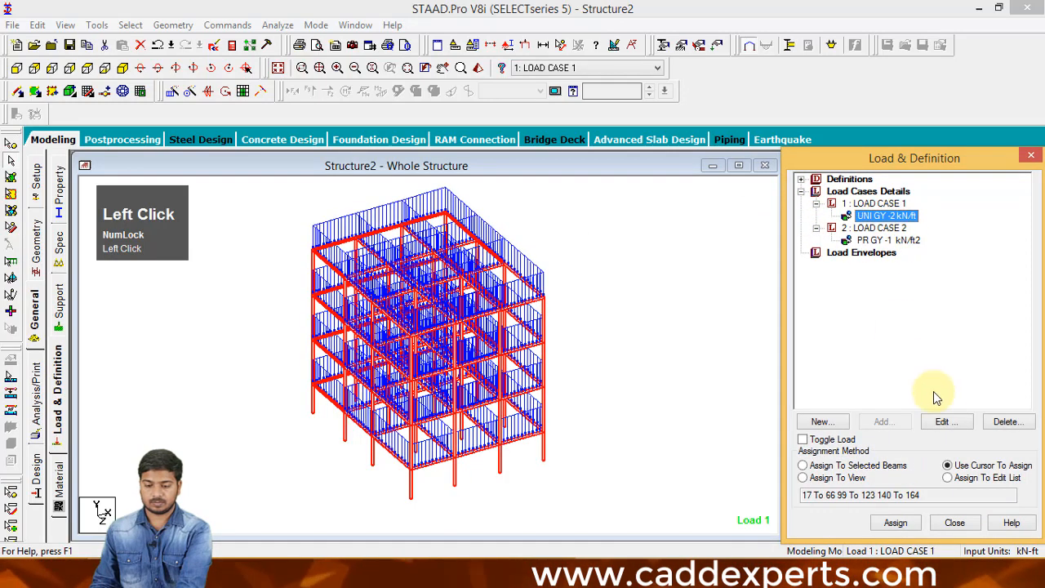
pyautogui.click(1001, 423)
pyautogui.click(879, 229)
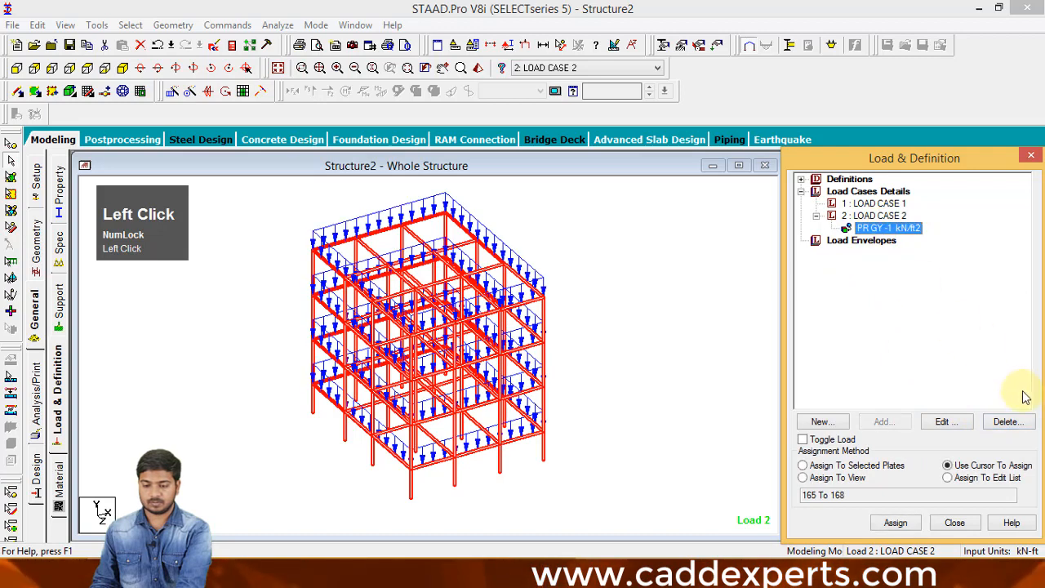
pyautogui.click(1012, 422)
# Delete the emptied Load Case 2 and Load Case 1 from the load case details.
pyautogui.click(875, 217)
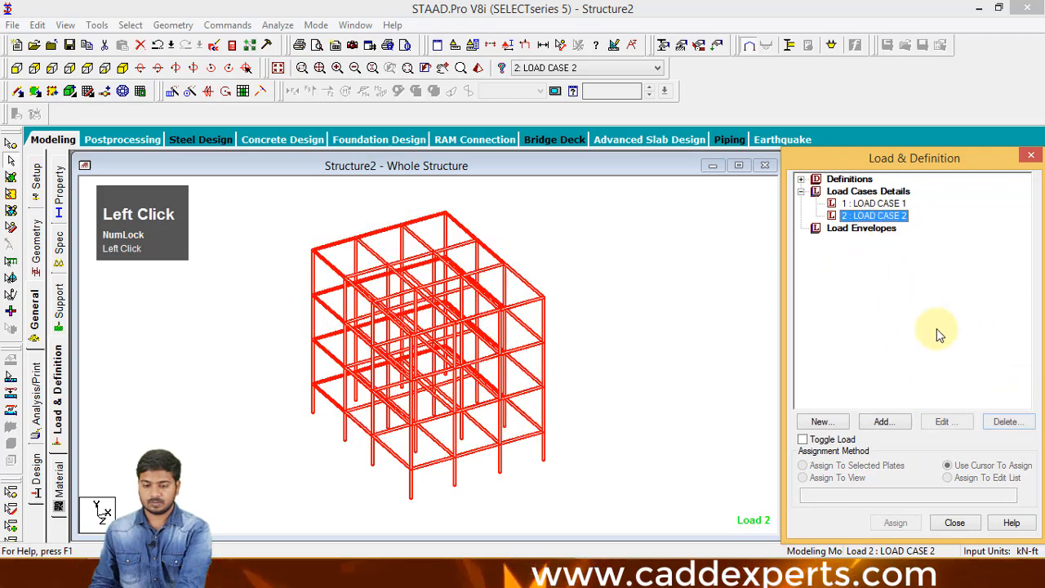
pyautogui.click(1002, 423)
pyautogui.click(923, 379)
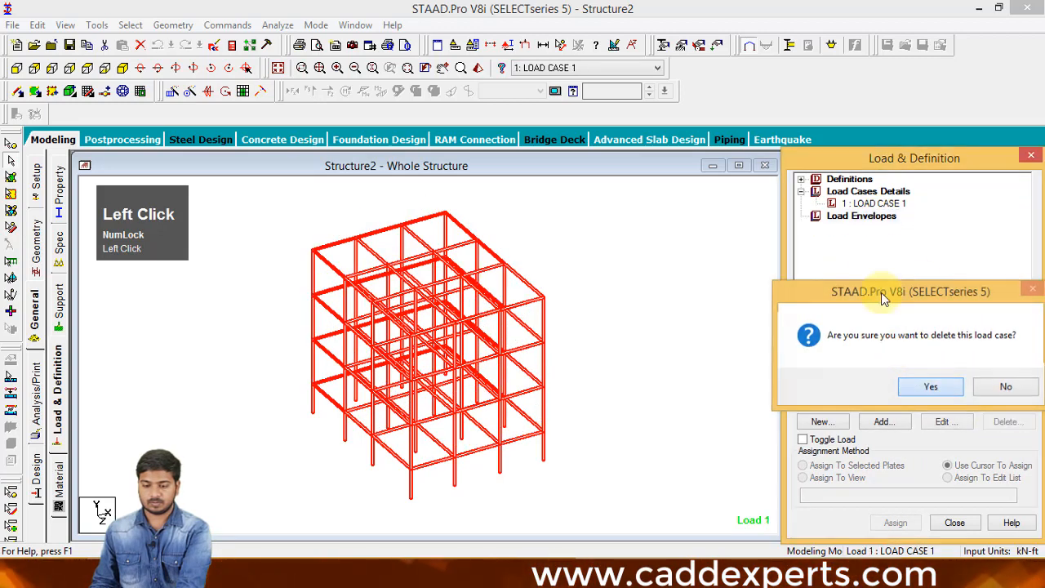
pyautogui.click(877, 204)
pyautogui.click(1003, 422)
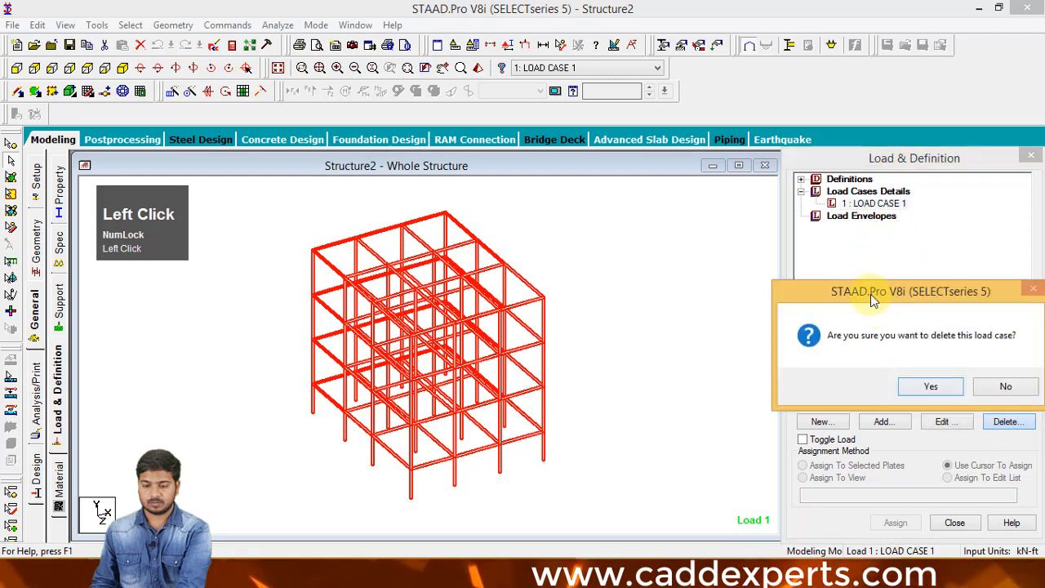
pyautogui.click(916, 386)
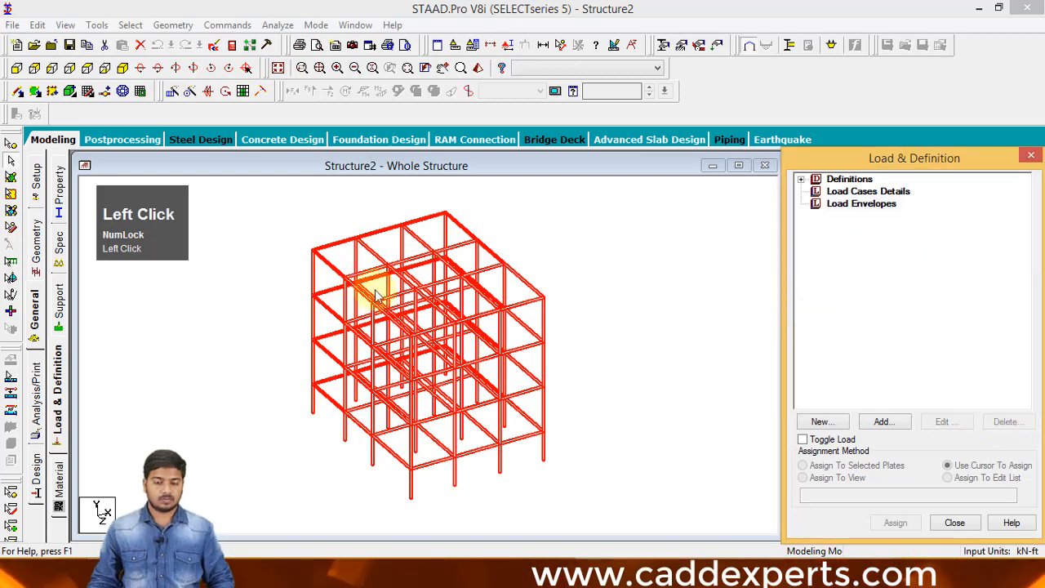
# Define a rectangular concrete section with YD 1.3 ft and ZD 0.9 ft.
pyautogui.click(53, 344)
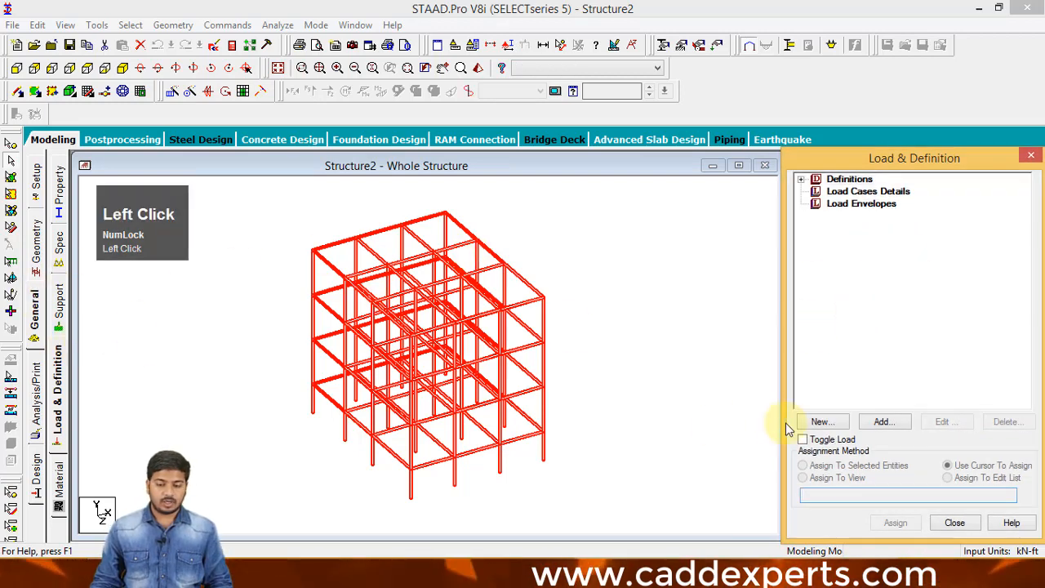
pyautogui.click(33, 309)
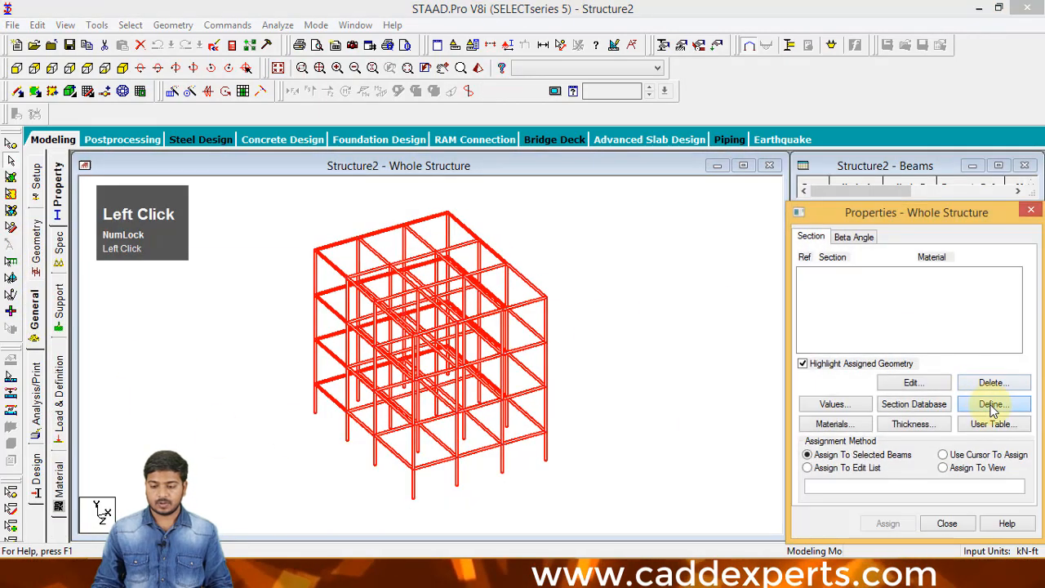
pyautogui.click(992, 405)
pyautogui.click(300, 164)
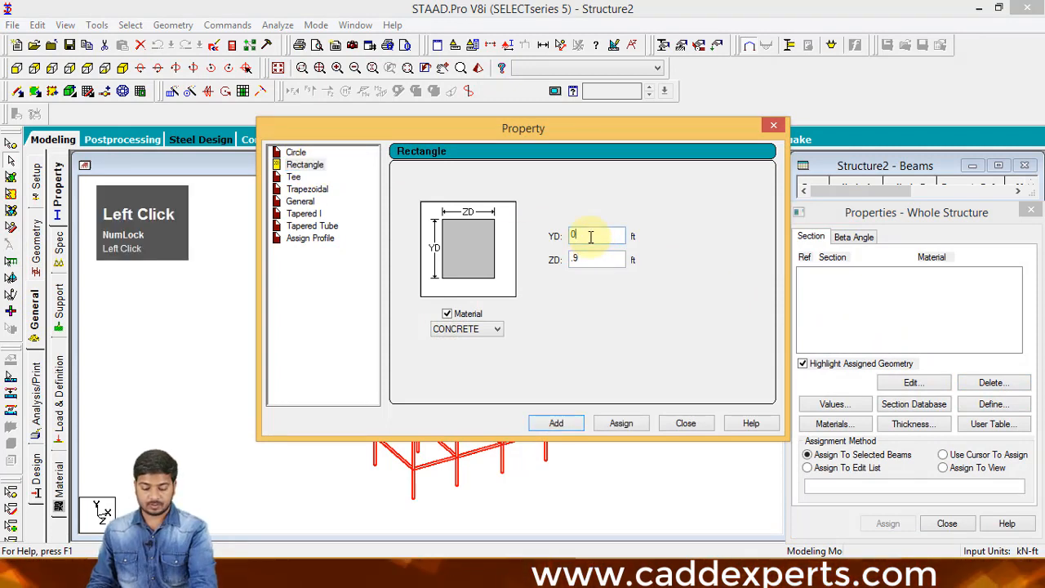
pyautogui.write('1.3')
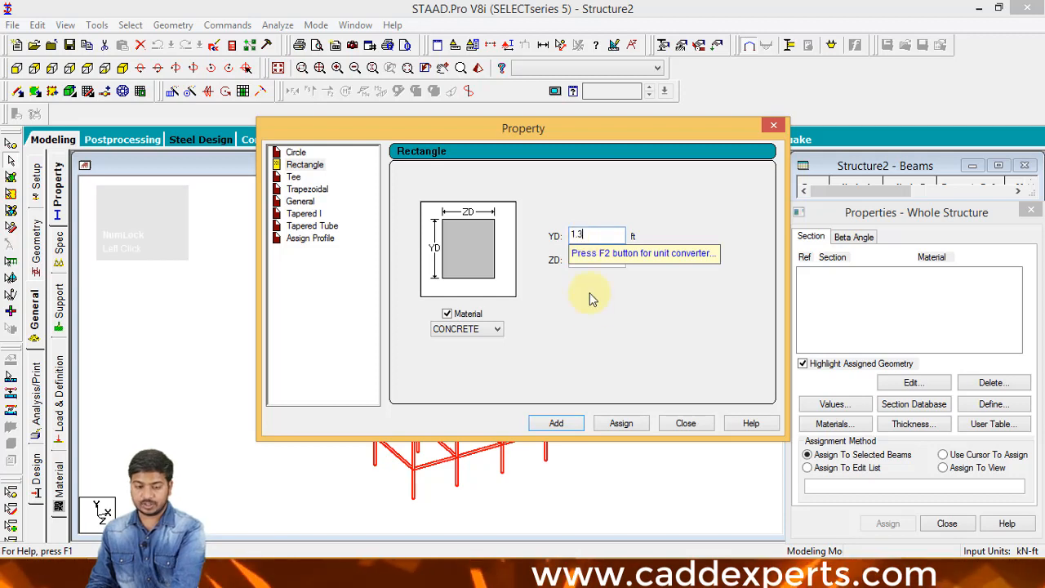
pyautogui.click(556, 423)
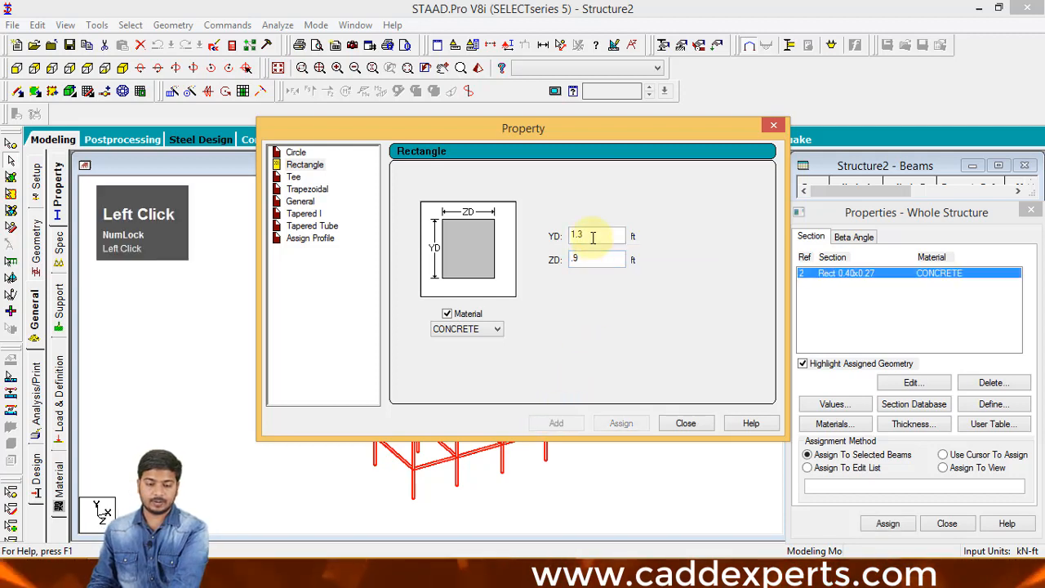
# Add a second rectangular concrete section with YD 0.9 ft and ZD 0.9 ft and finish defining properties.
pyautogui.press('BackSpace')
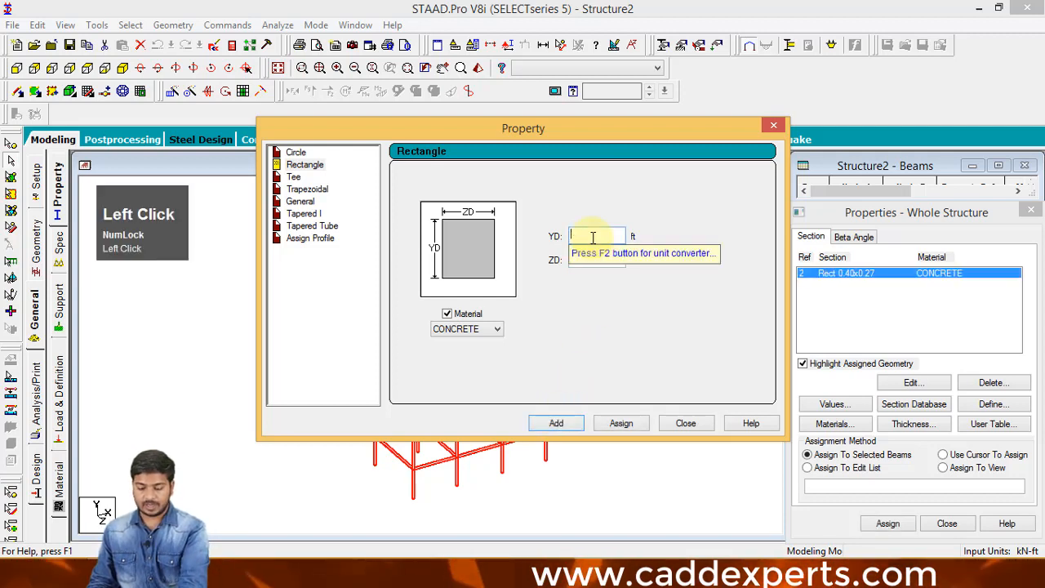
pyautogui.write('.9')
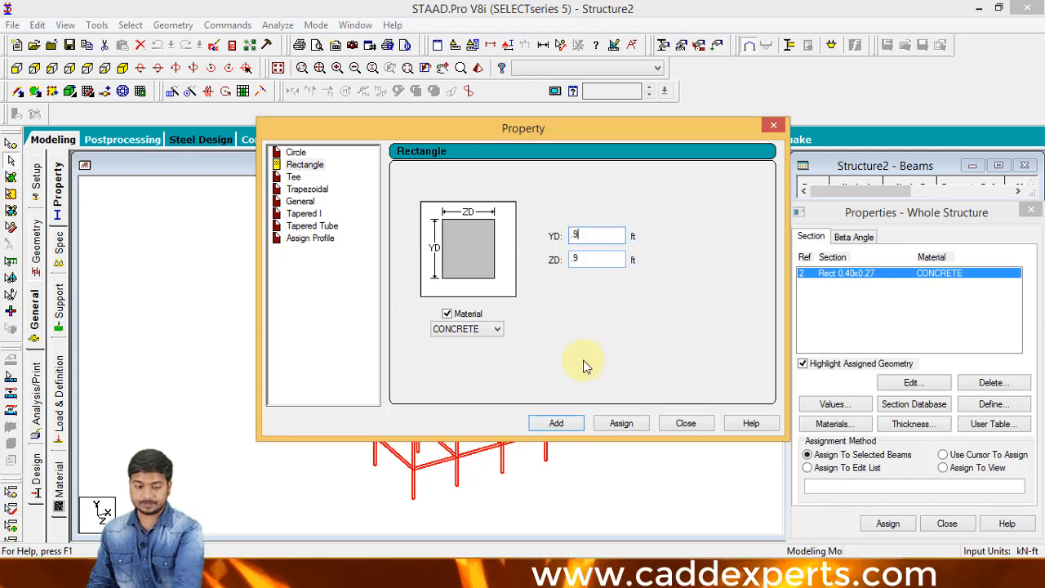
pyautogui.click(557, 422)
pyautogui.click(686, 423)
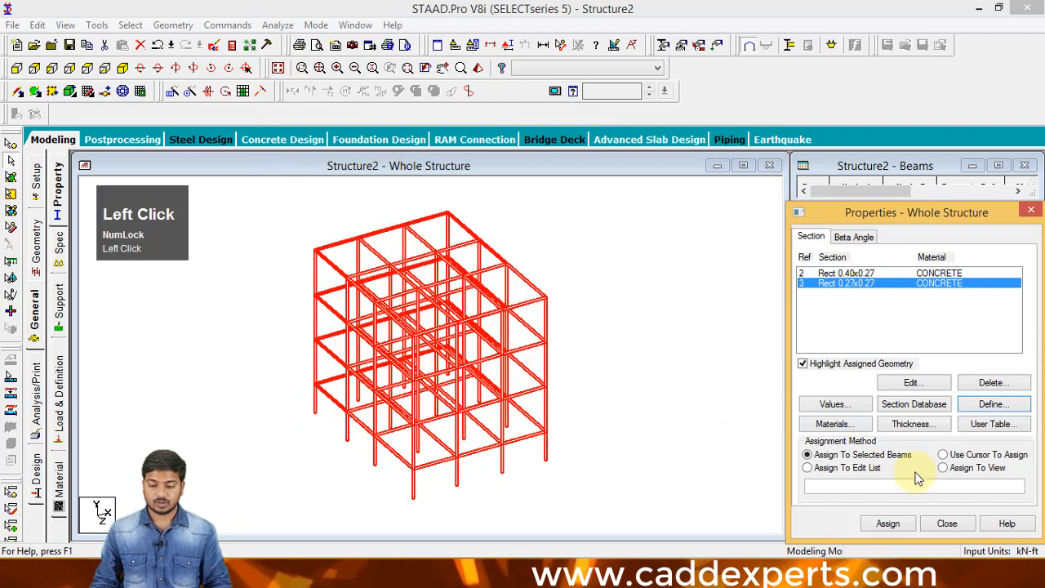
# Assign the Rect 0.40x0.27 section to all members parallel to Y.
pyautogui.click(849, 272)
pyautogui.click(134, 26)
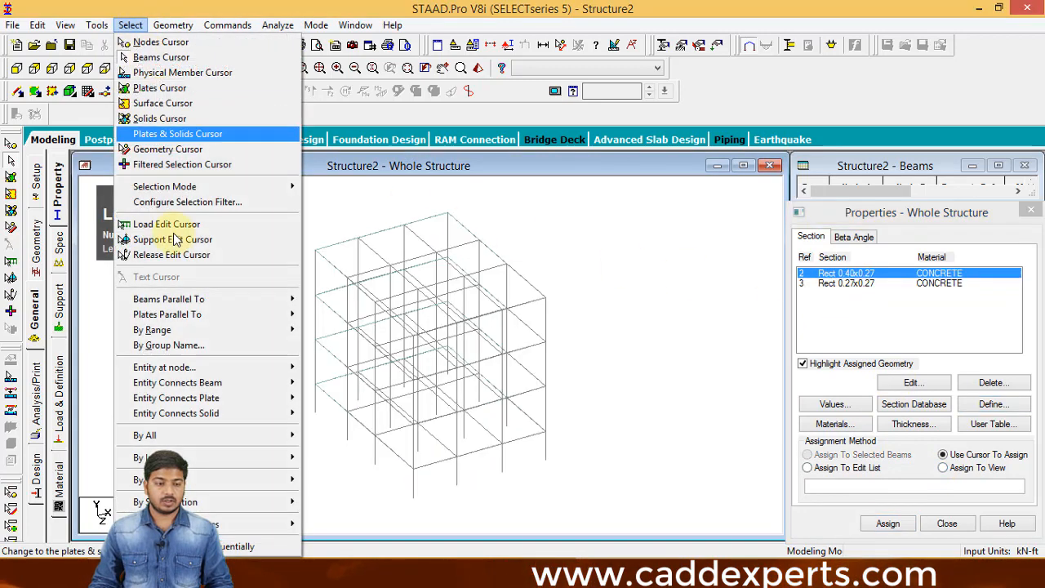
pyautogui.moveTo(289, 298)
pyautogui.click(317, 317)
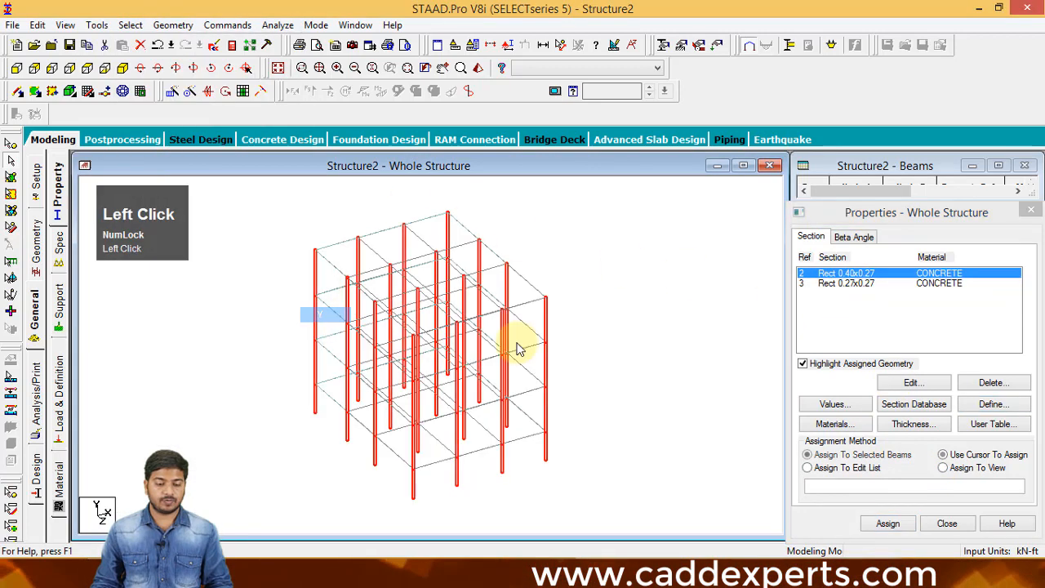
pyautogui.click(888, 523)
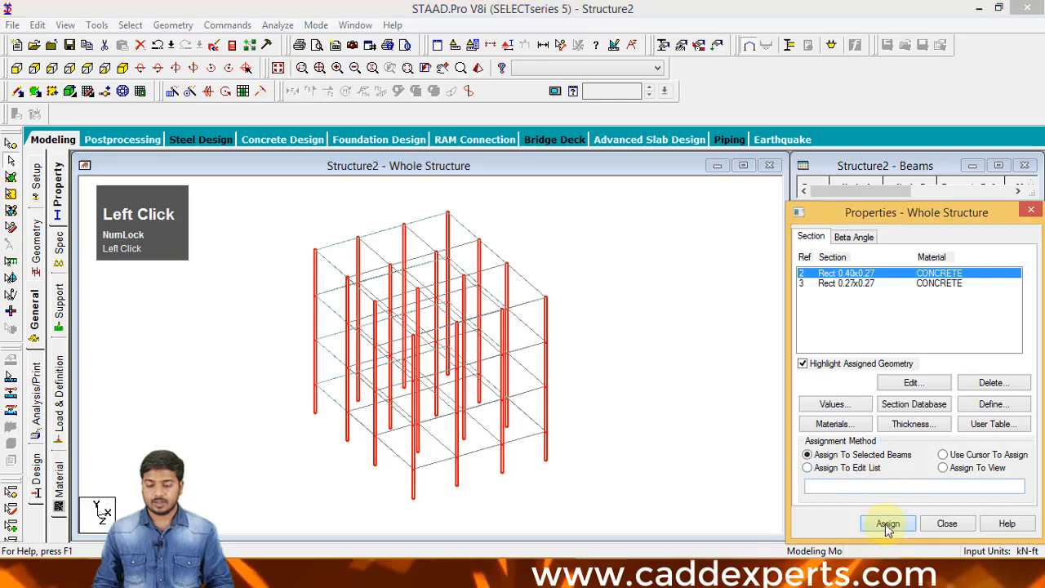
pyautogui.click(926, 415)
# Assign the Rect 0.27x0.27 section to all beams parallel to X and Z.
pyautogui.click(845, 285)
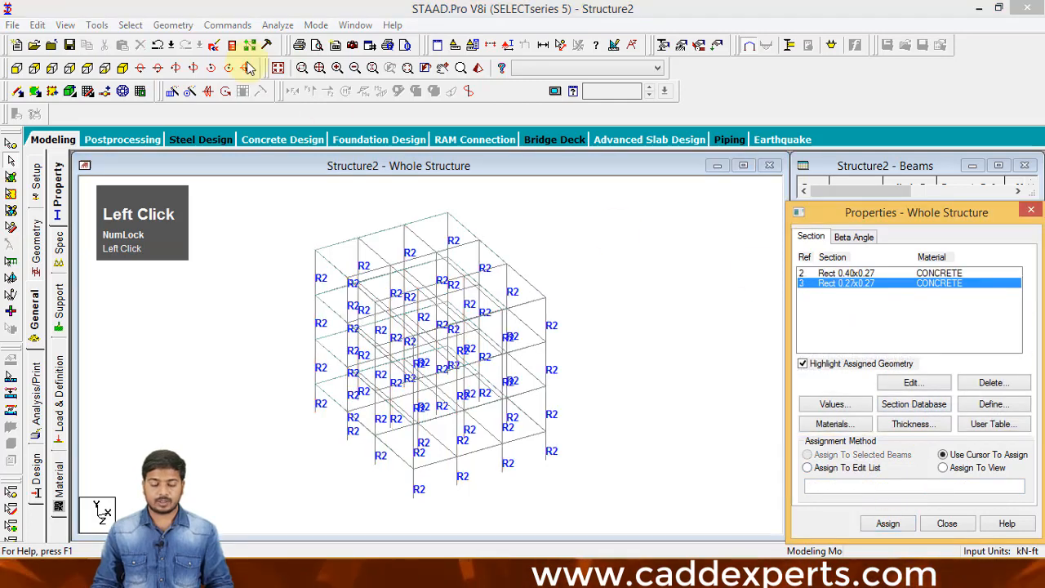
pyautogui.click(130, 24)
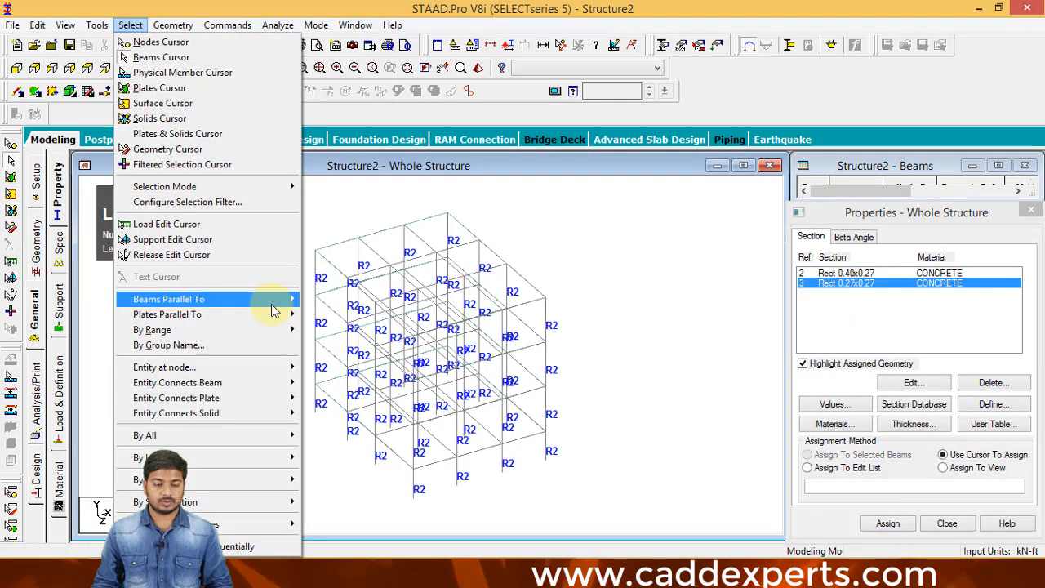
pyautogui.moveTo(269, 299)
pyautogui.click(323, 302)
pyautogui.click(130, 25)
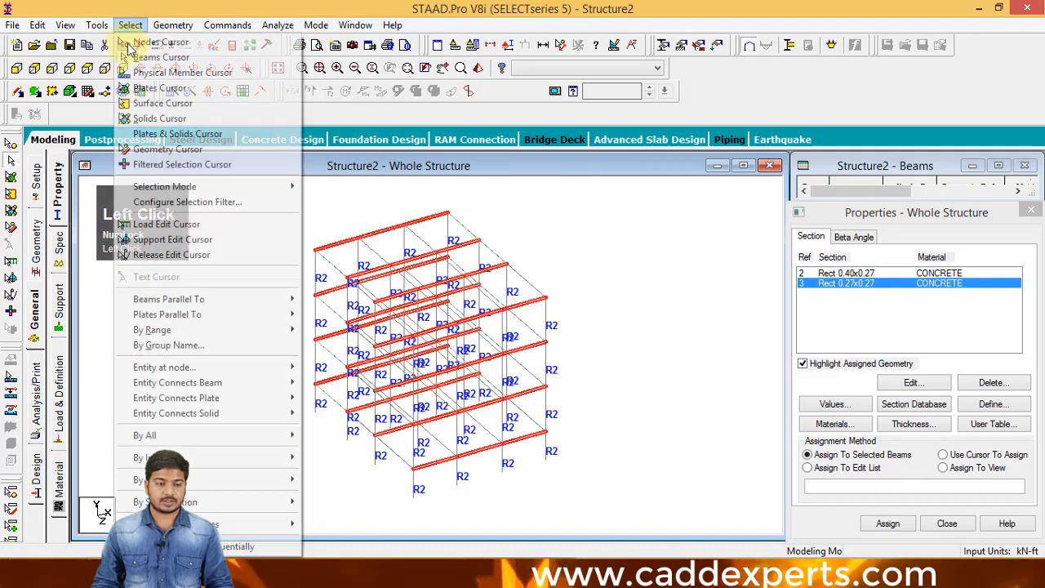
pyautogui.click(320, 329)
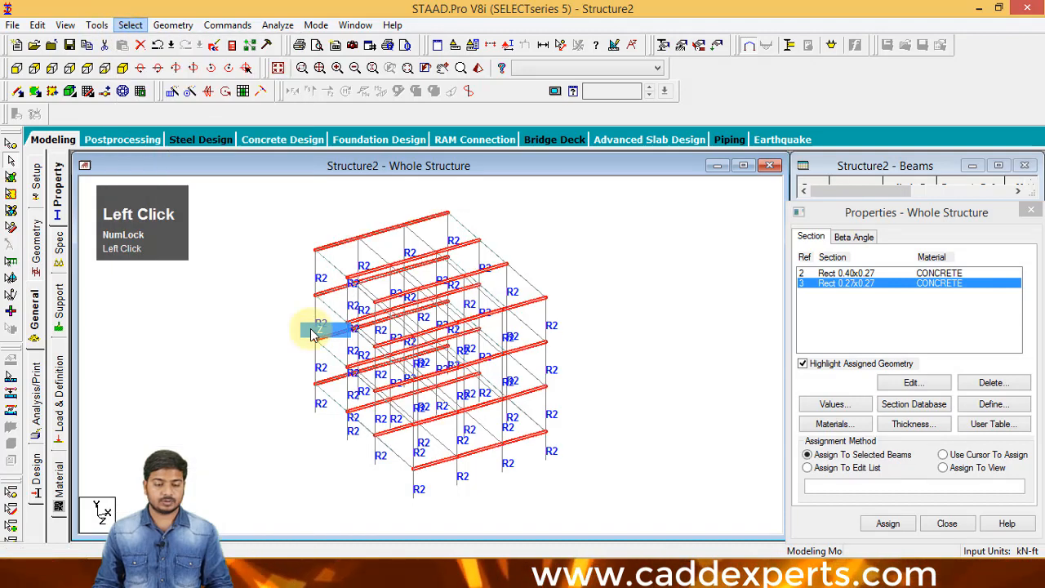
pyautogui.click(888, 522)
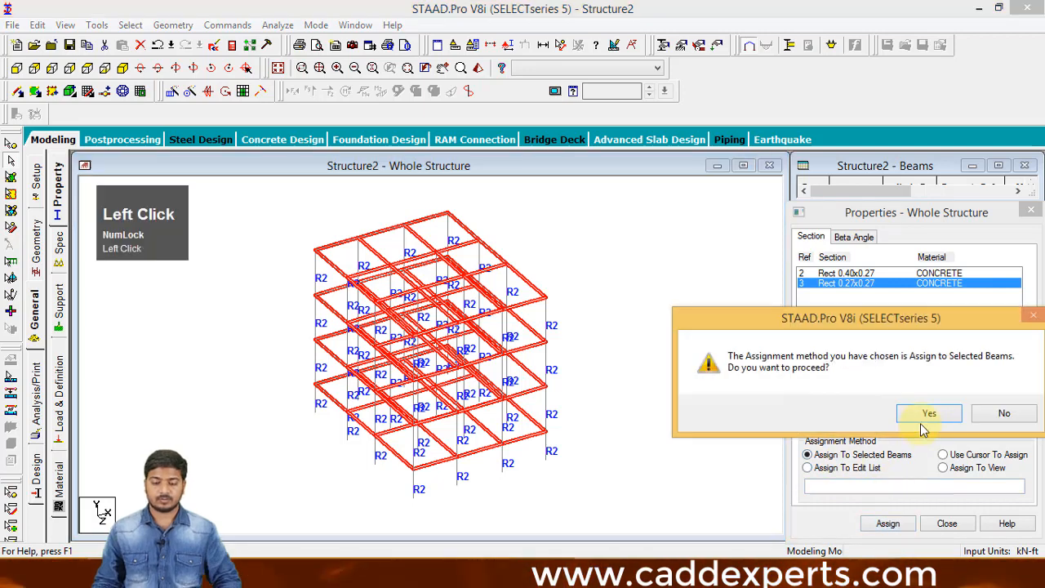
pyautogui.click(928, 414)
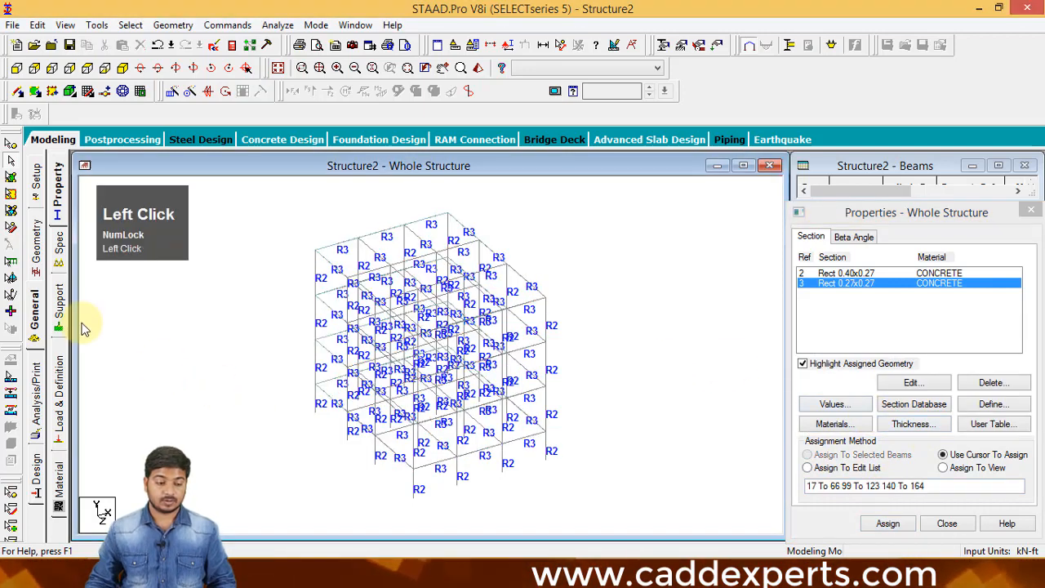
# Create a fixed support and assign it to all the base nodes of the columns.
pyautogui.click(60, 314)
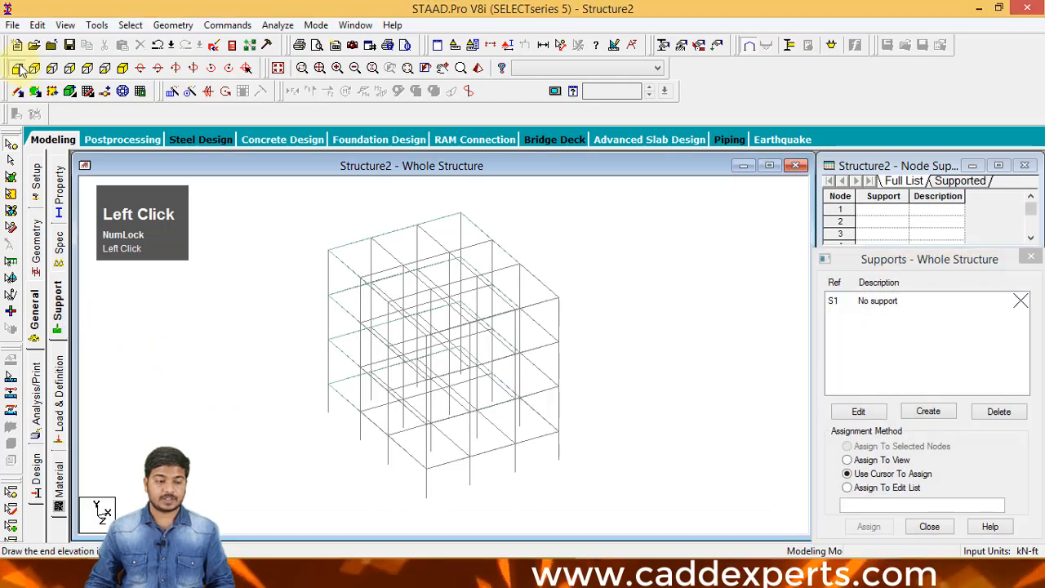
pyautogui.click(17, 68)
pyautogui.click(941, 416)
pyautogui.click(854, 527)
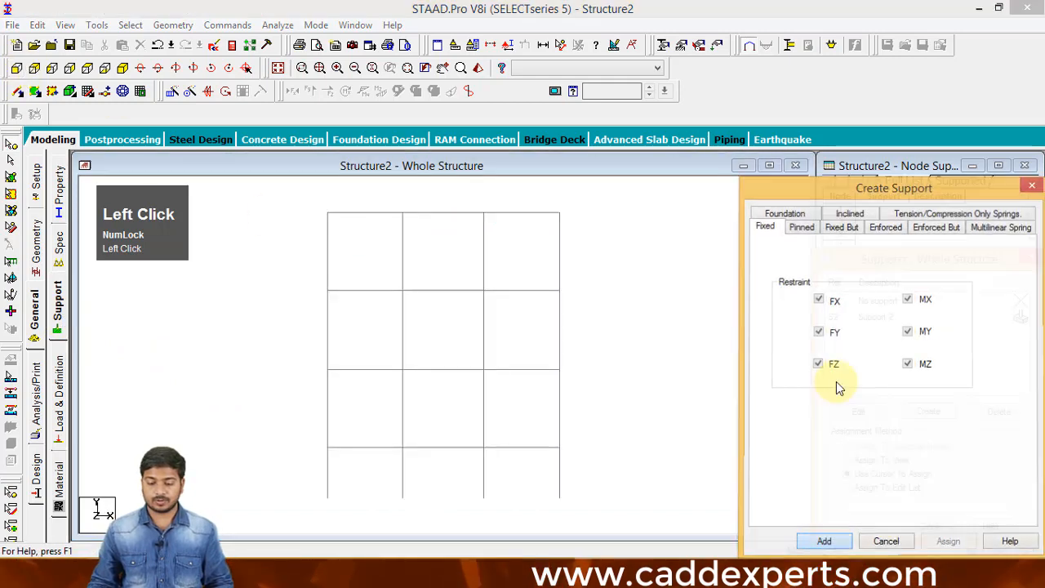
pyautogui.moveTo(589, 501); pyautogui.dragTo(289, 479)
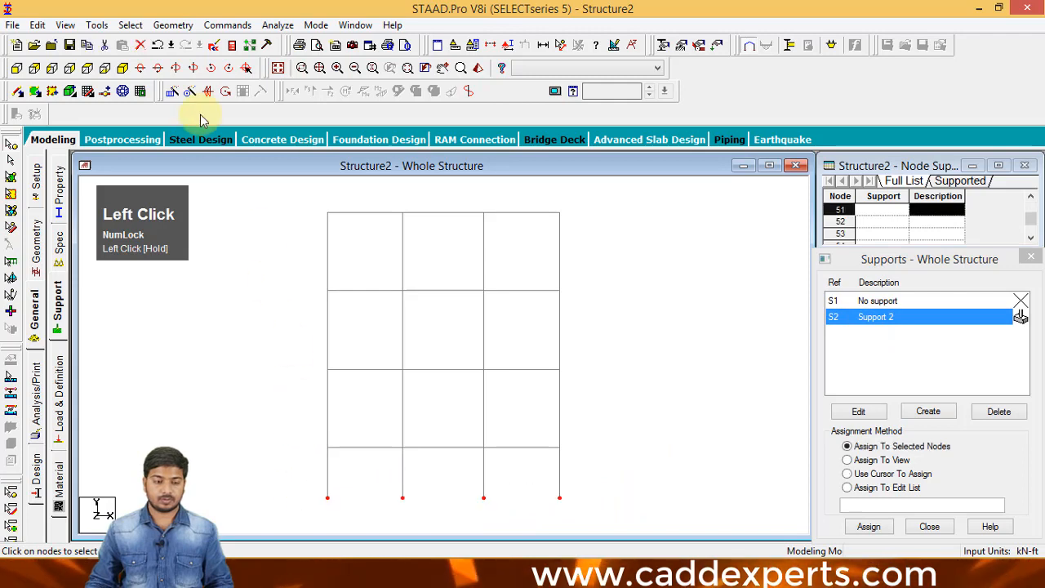
pyautogui.click(122, 69)
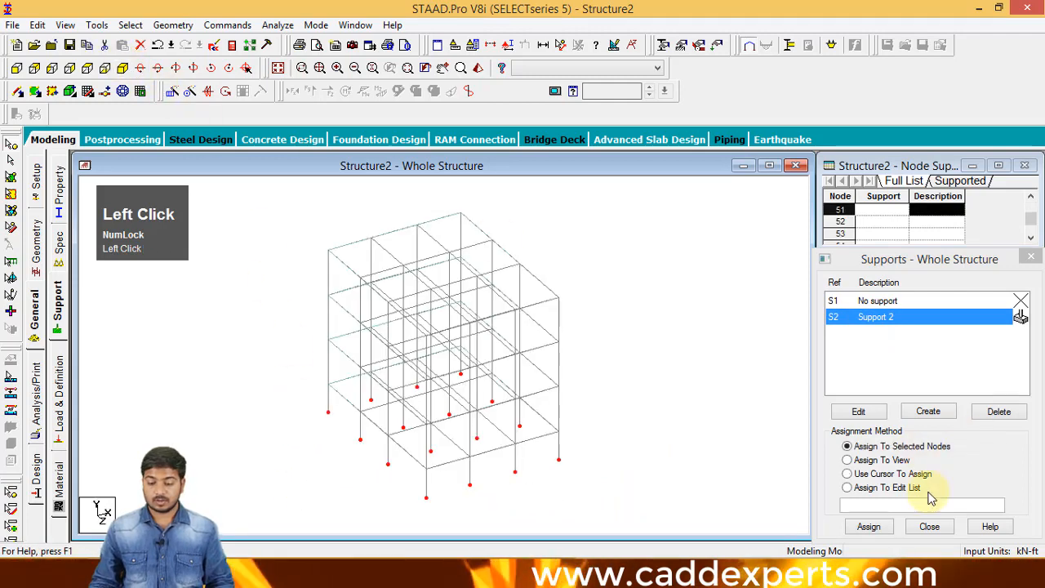
pyautogui.click(868, 526)
pyautogui.click(933, 433)
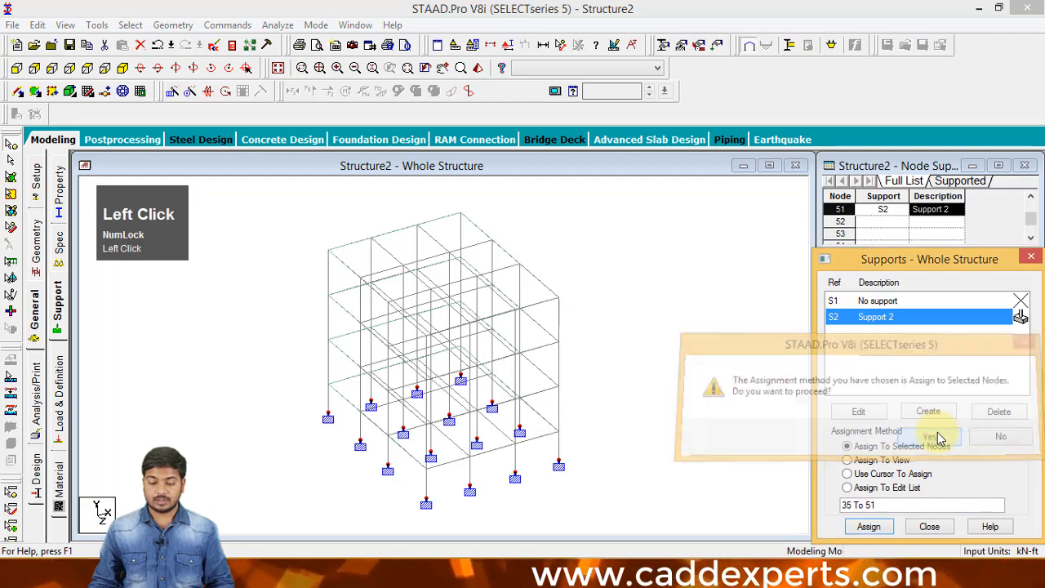
# Add primary load case 1 with the Dead loading type and the title LOAD CASE 1.
pyautogui.click(59, 392)
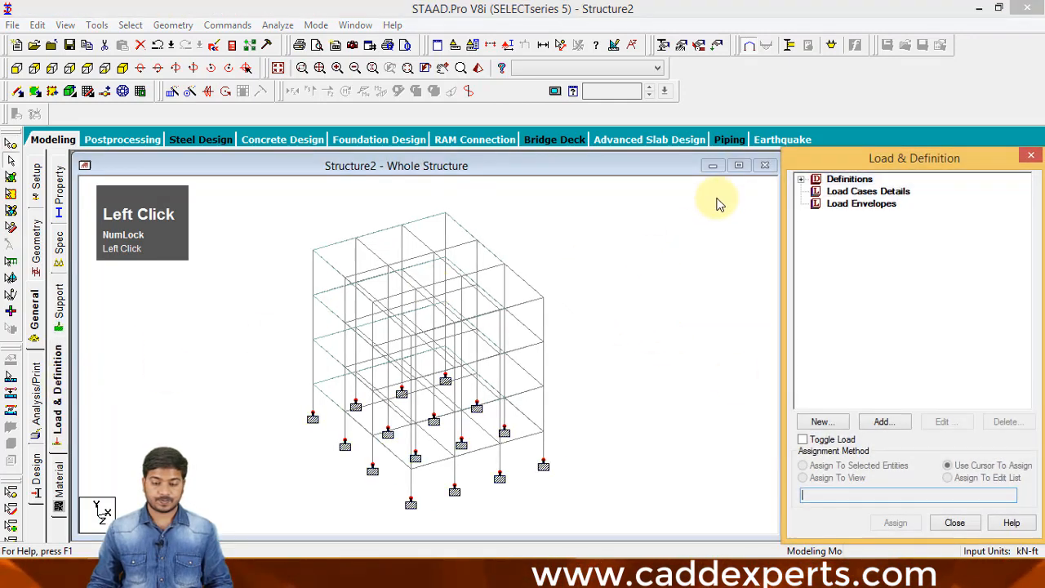
pyautogui.click(865, 192)
pyautogui.click(872, 421)
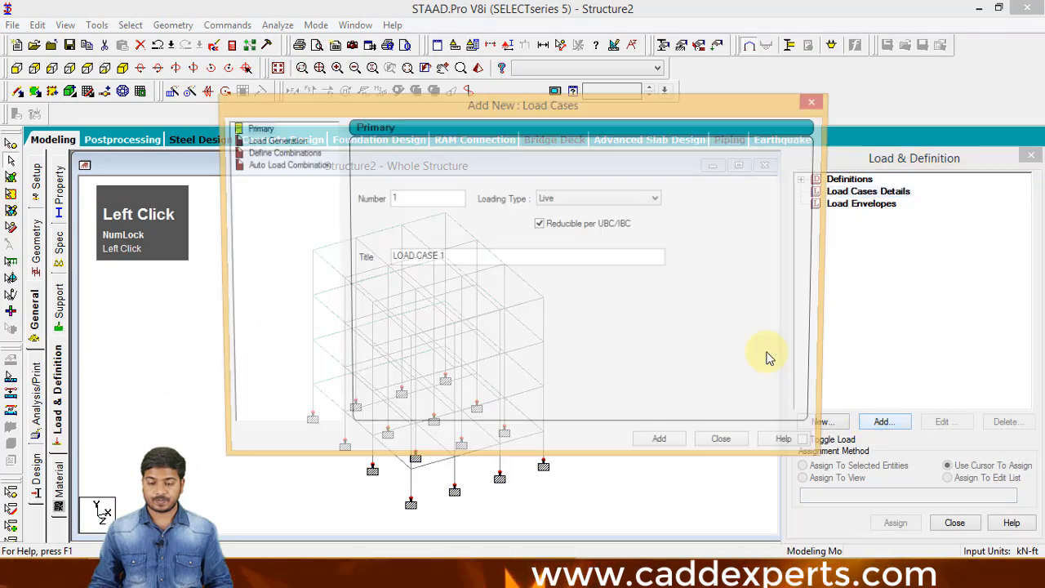
pyautogui.click(581, 203)
pyautogui.click(563, 210)
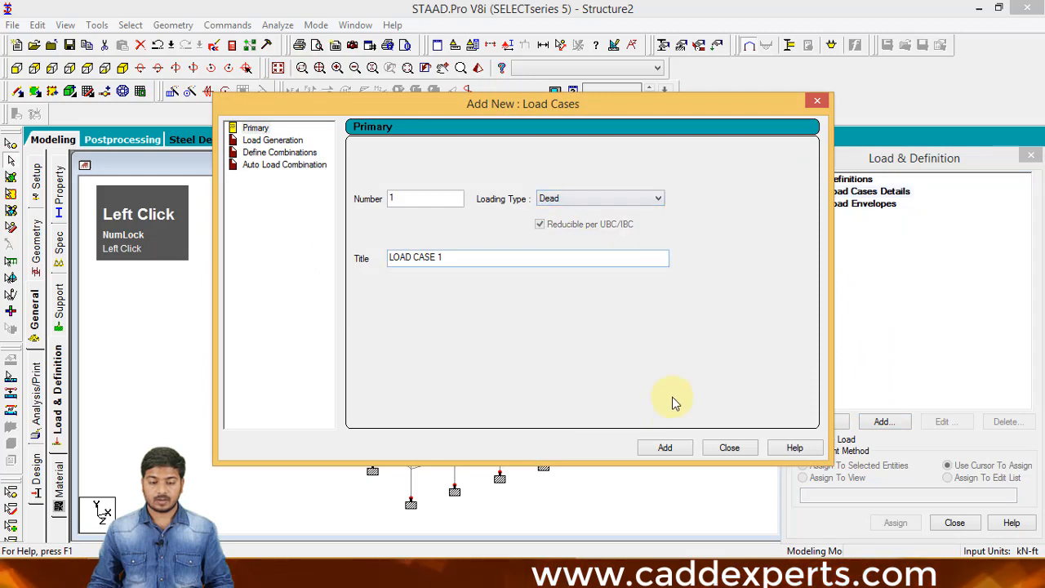
pyautogui.click(667, 448)
pyautogui.click(728, 448)
# Add a selfweight load in the Y direction with factor -1 to LOAD CASE 1 and assign it to the whole view.
pyautogui.click(872, 203)
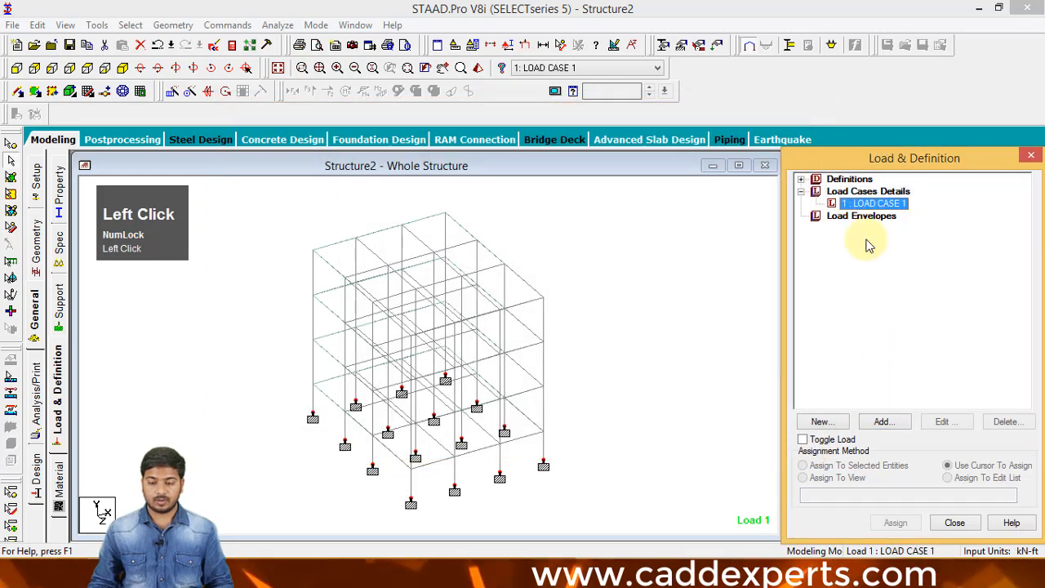
pyautogui.click(878, 421)
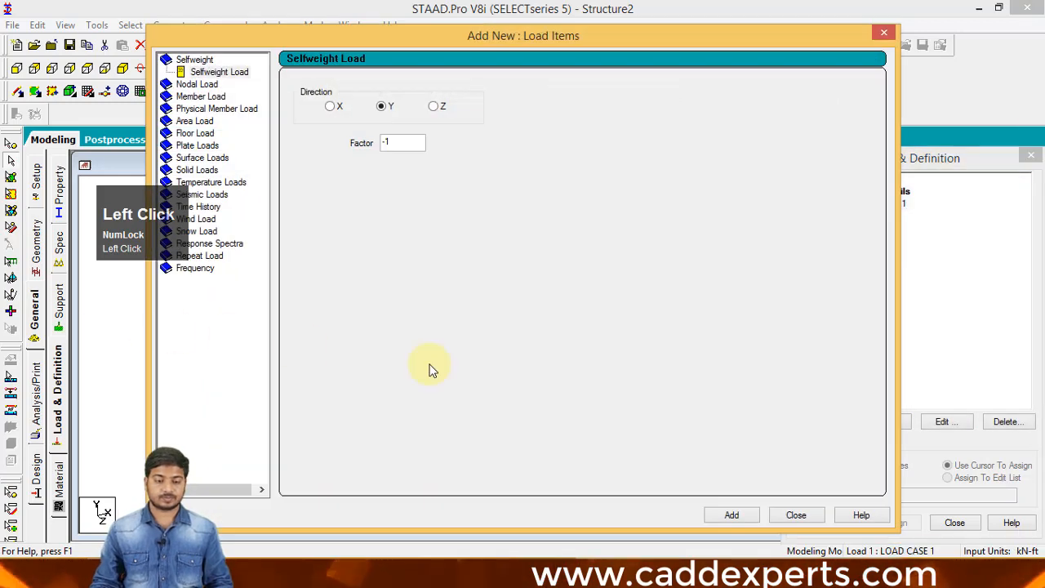
pyautogui.click(783, 514)
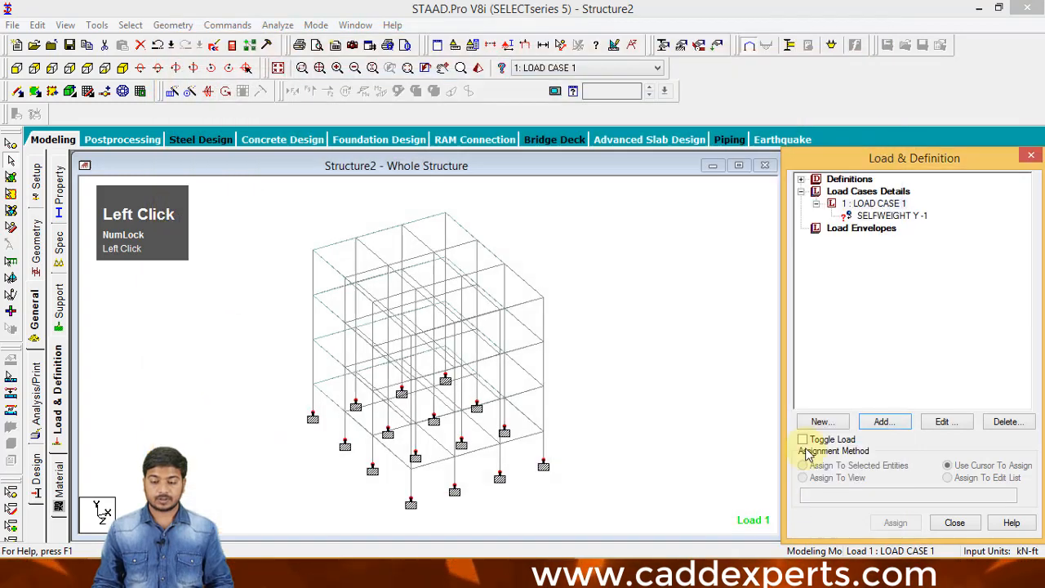
pyautogui.click(869, 216)
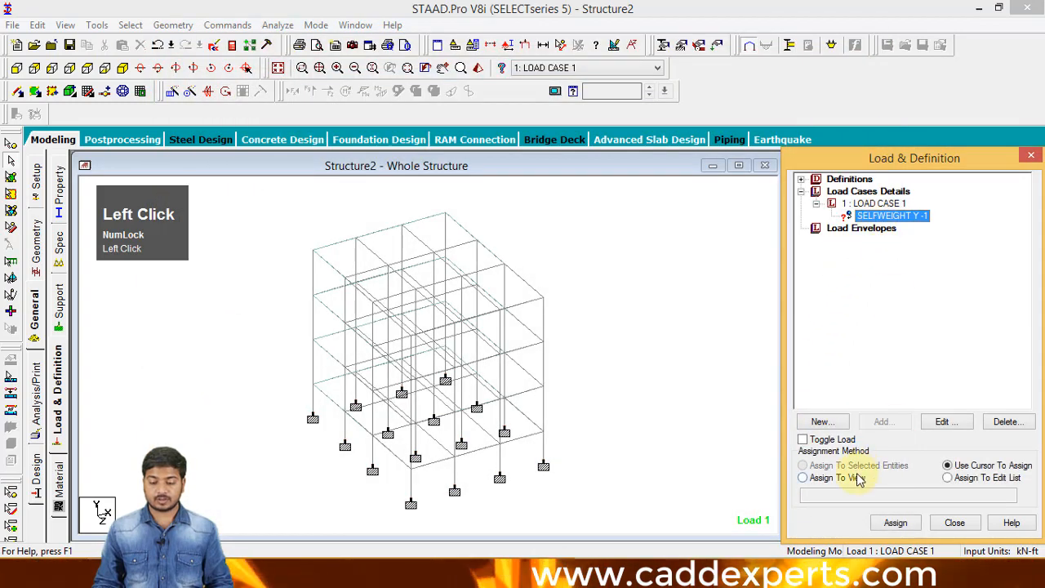
pyautogui.click(891, 523)
pyautogui.click(863, 385)
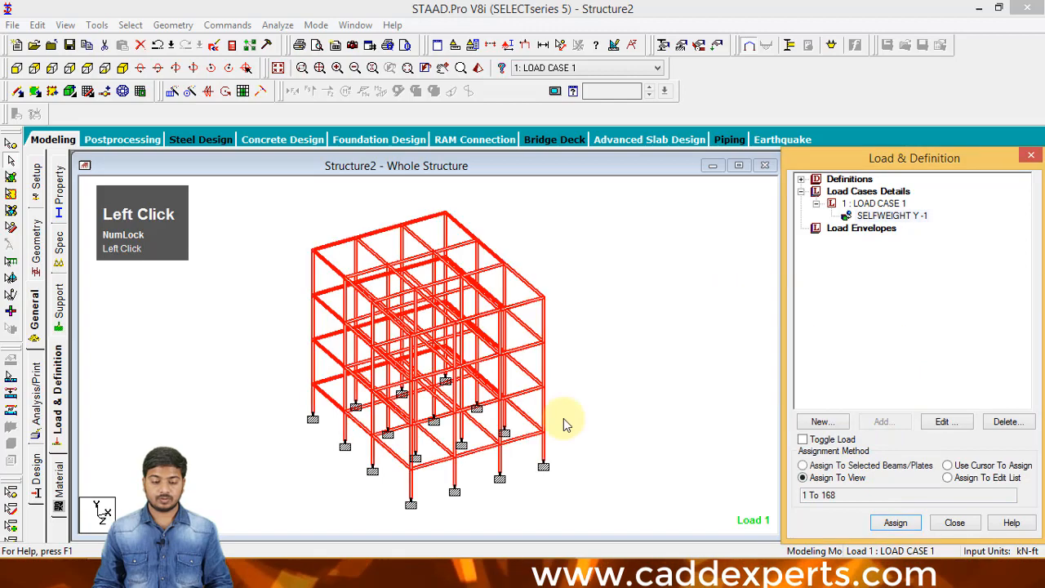
# Add a Perform Analysis command with the All print option, and delete the duplicate Perform Analysis command.
pyautogui.click(33, 380)
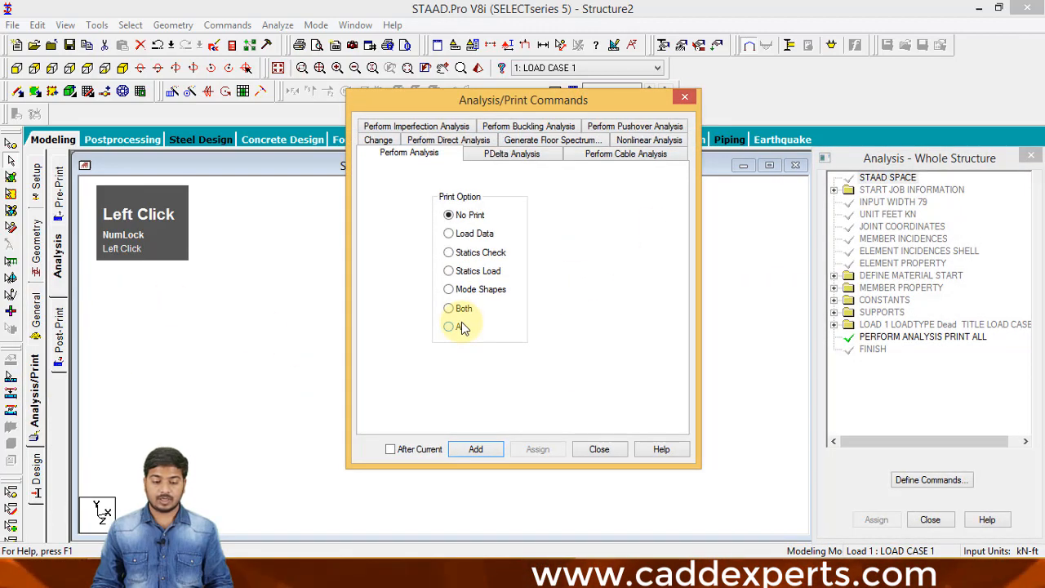
pyautogui.click(449, 326)
pyautogui.click(598, 449)
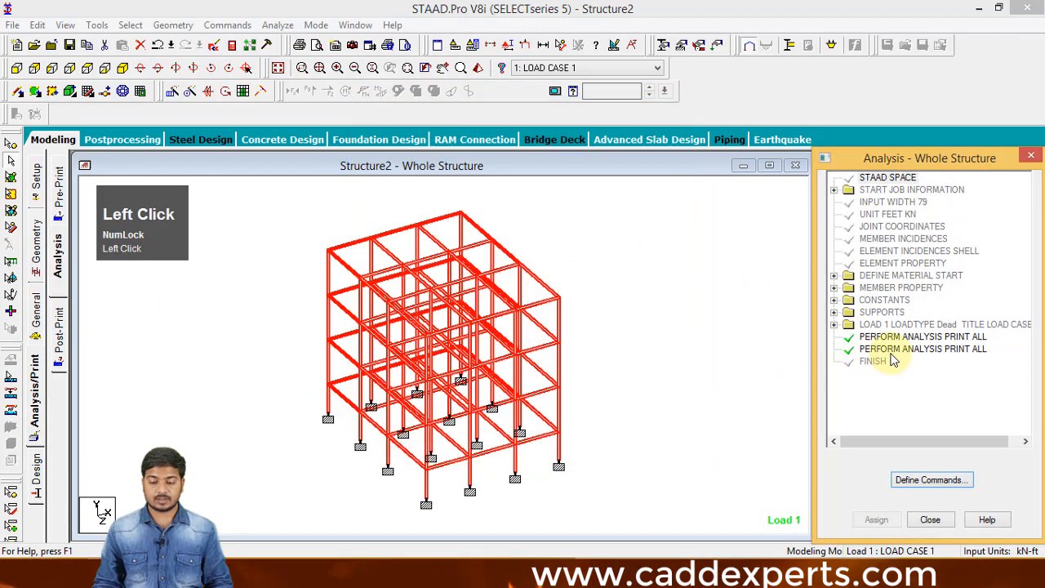
pyautogui.click(907, 349)
pyautogui.rightClick(909, 348)
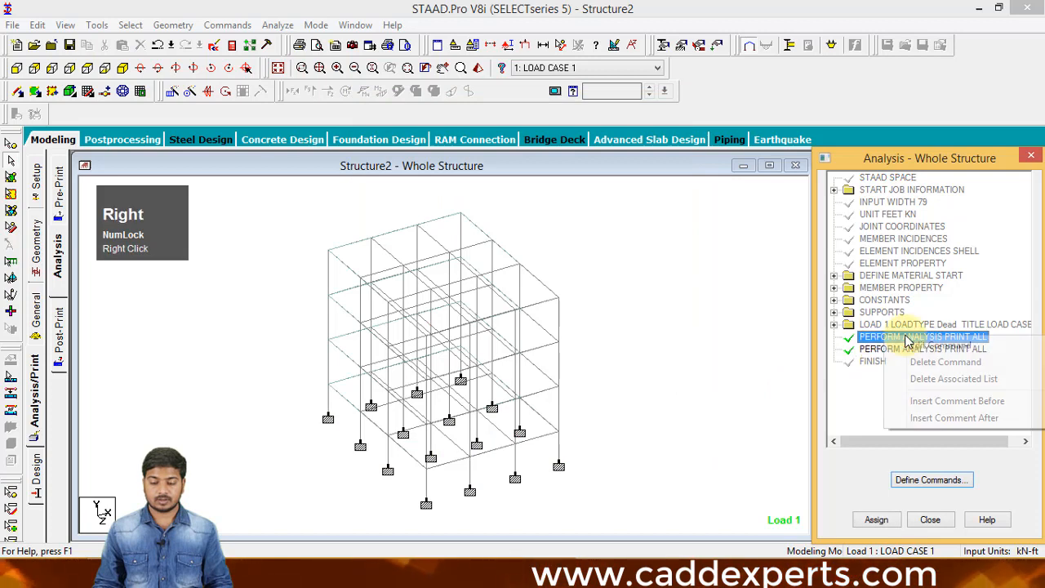
pyautogui.click(922, 362)
pyautogui.click(925, 387)
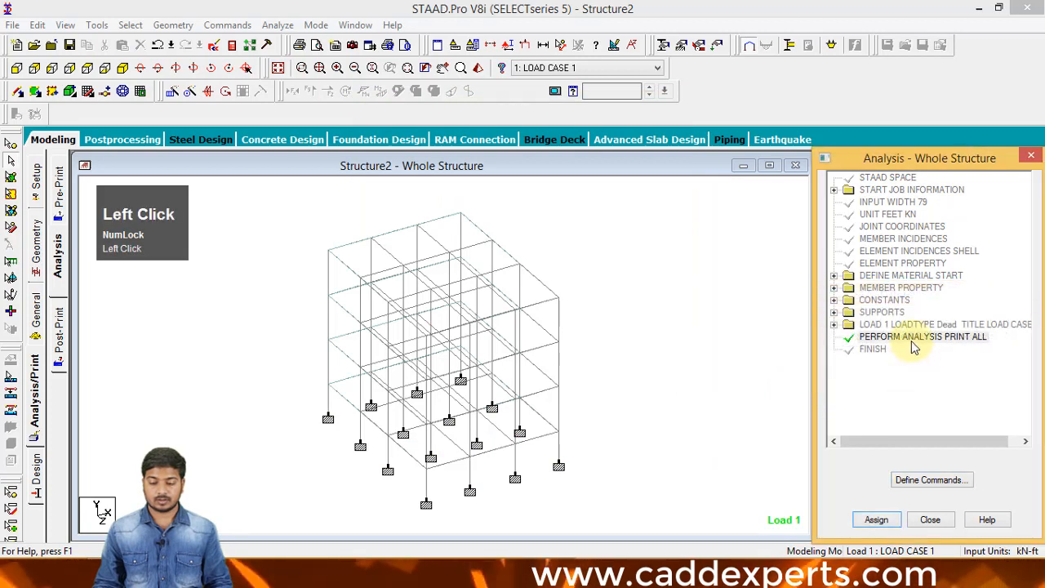
# Save the modified structure, run the analysis and open its output file.
pyautogui.click(277, 25)
pyautogui.click(294, 69)
pyautogui.click(429, 306)
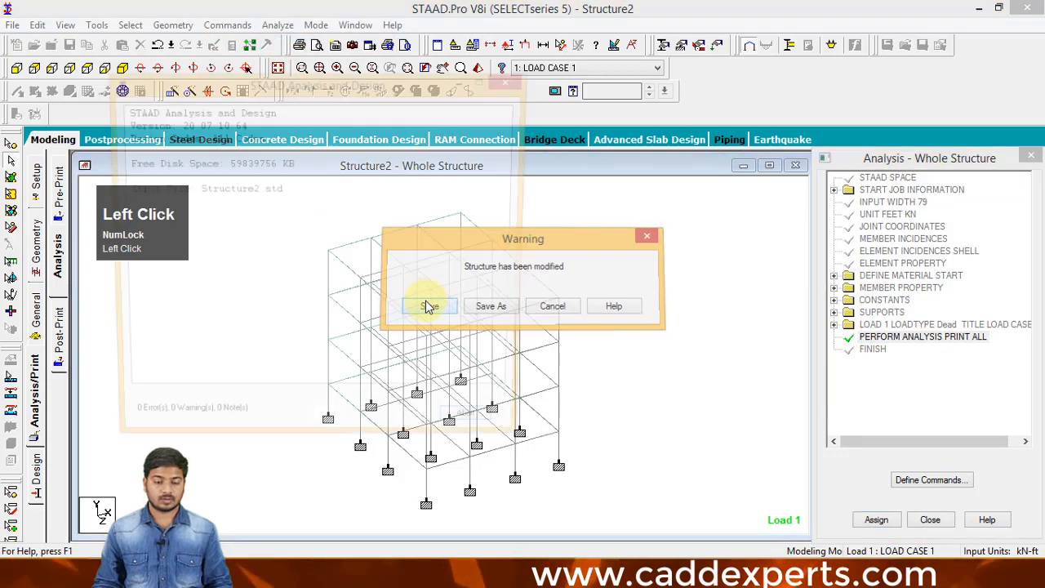
pyautogui.click(478, 430)
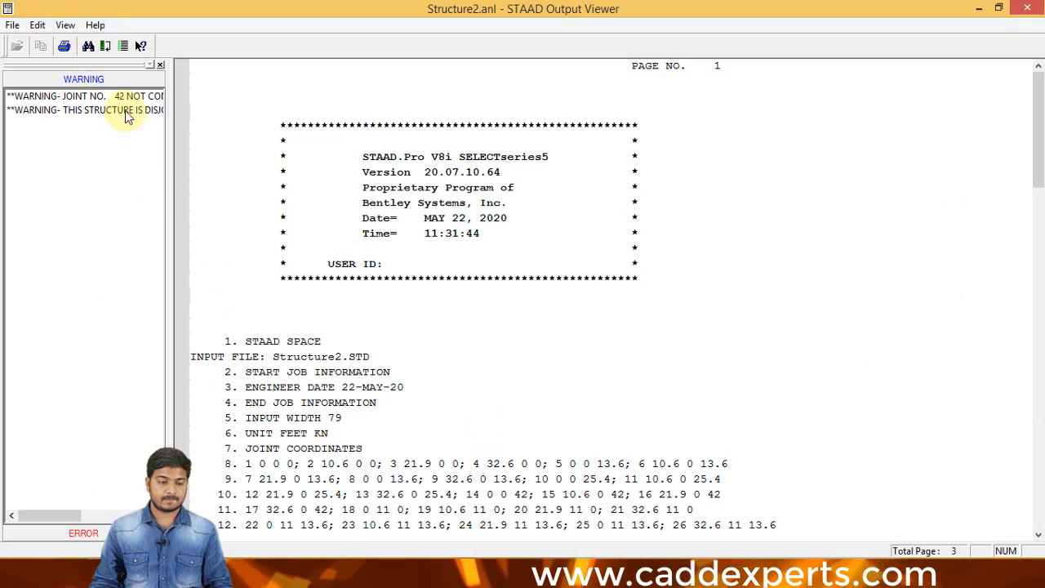
# Review the joint and disjointed-structure warnings in the analysis output, and close the output viewer.
pyautogui.click(125, 110)
pyautogui.click(128, 96)
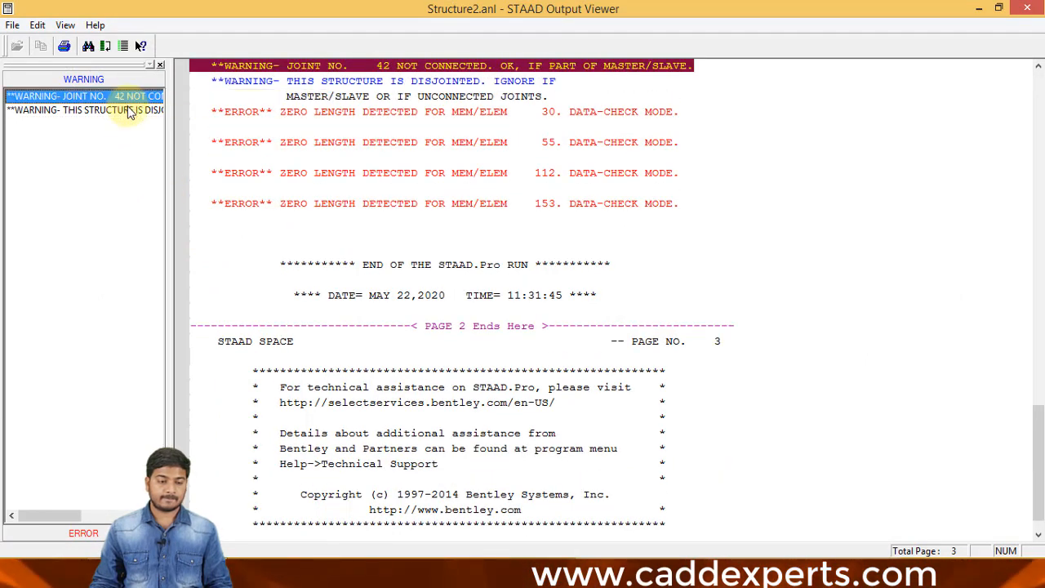
pyautogui.click(128, 110)
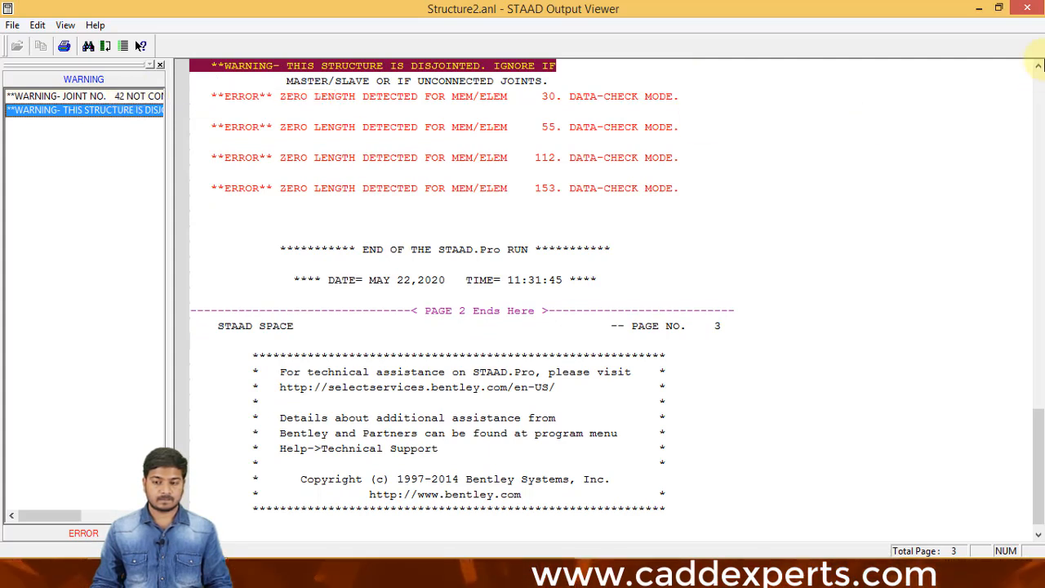
pyautogui.click(1027, 8)
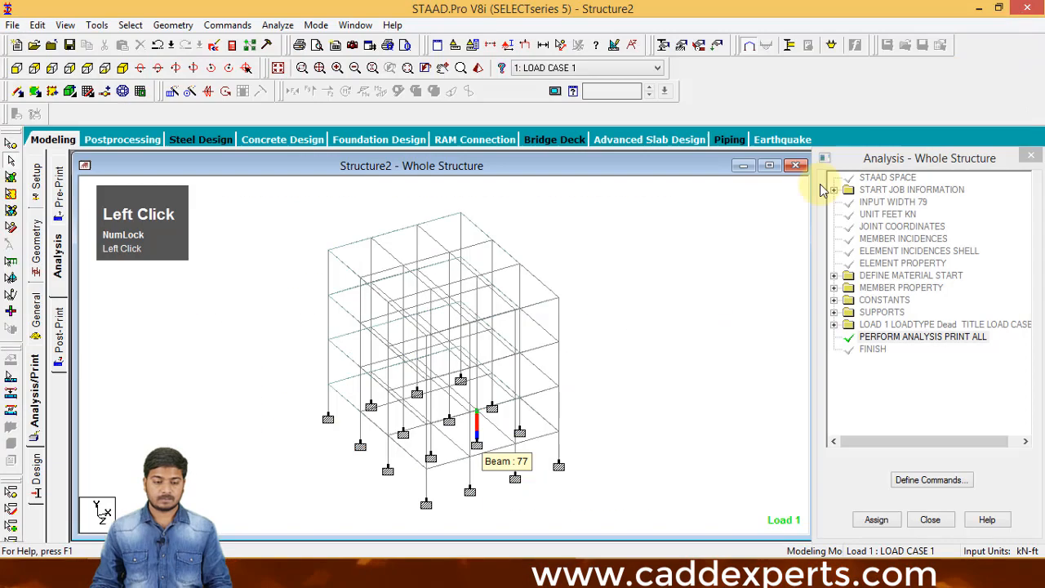
# Inspect the frame geometry from the front, back, both sides, top and isometric views, and check its section assignments.
pyautogui.click(38, 253)
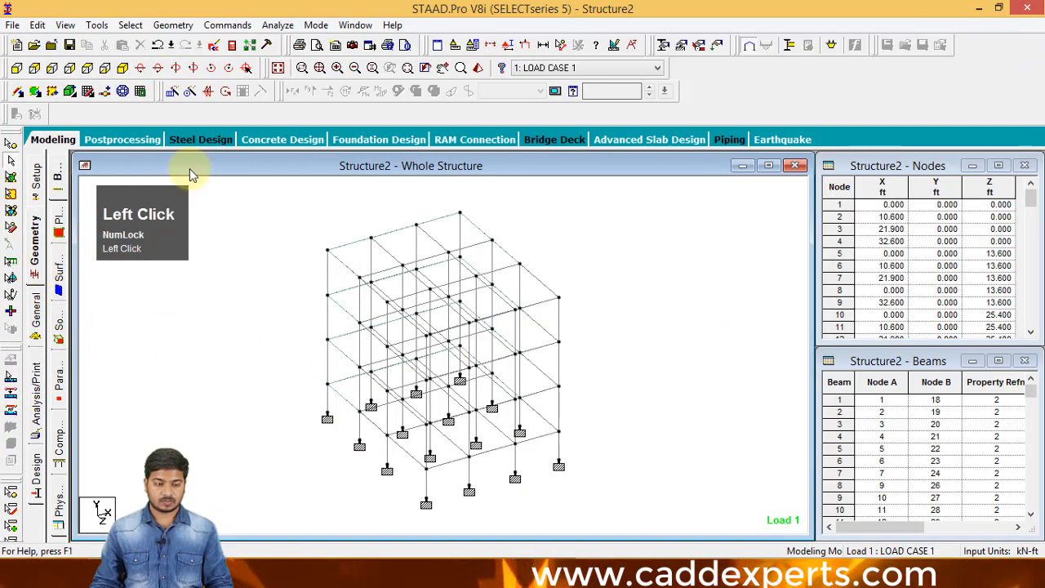
pyautogui.click(20, 69)
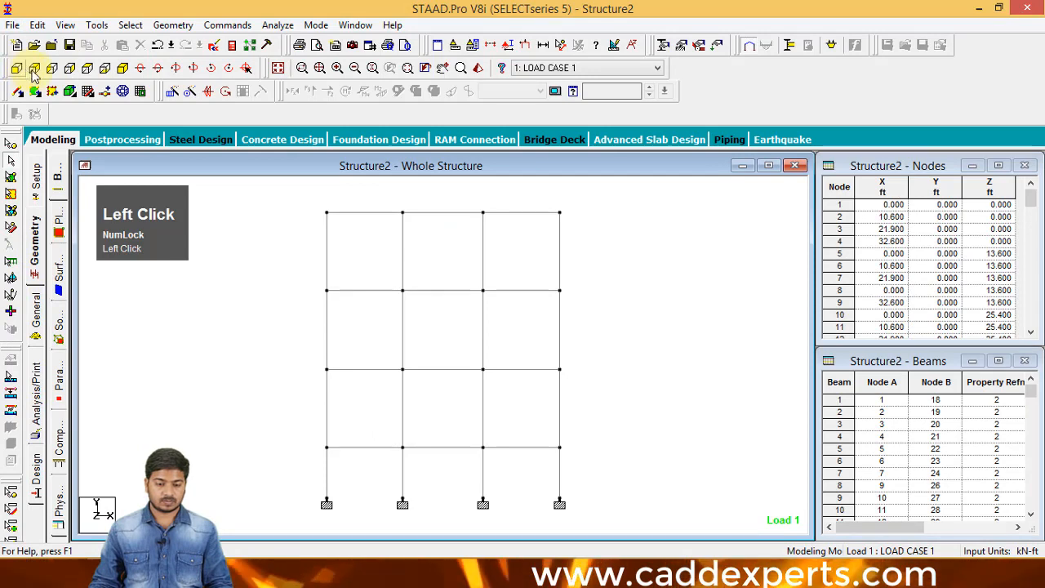
pyautogui.click(37, 70)
pyautogui.click(54, 70)
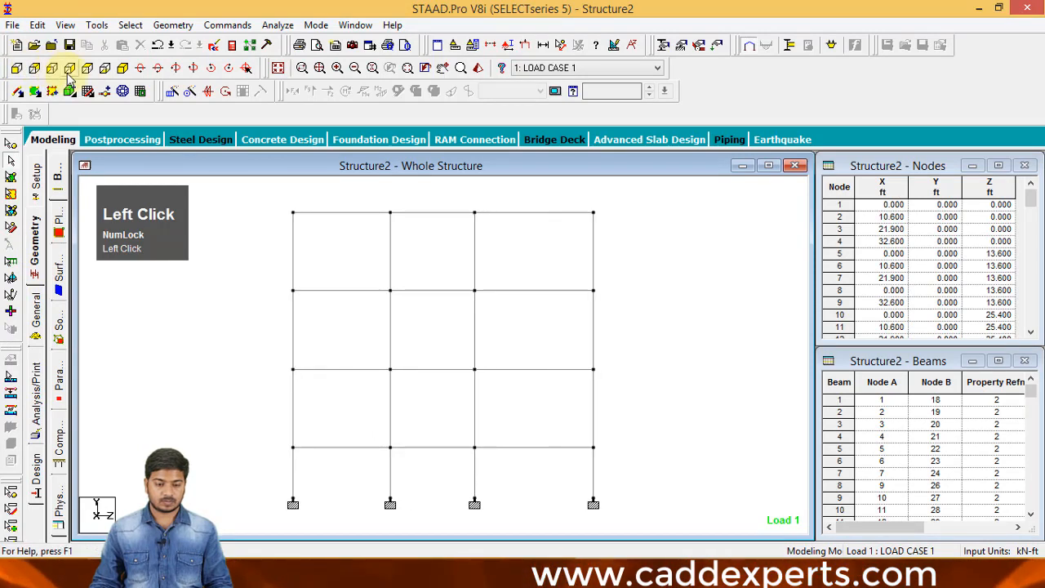
pyautogui.click(77, 73)
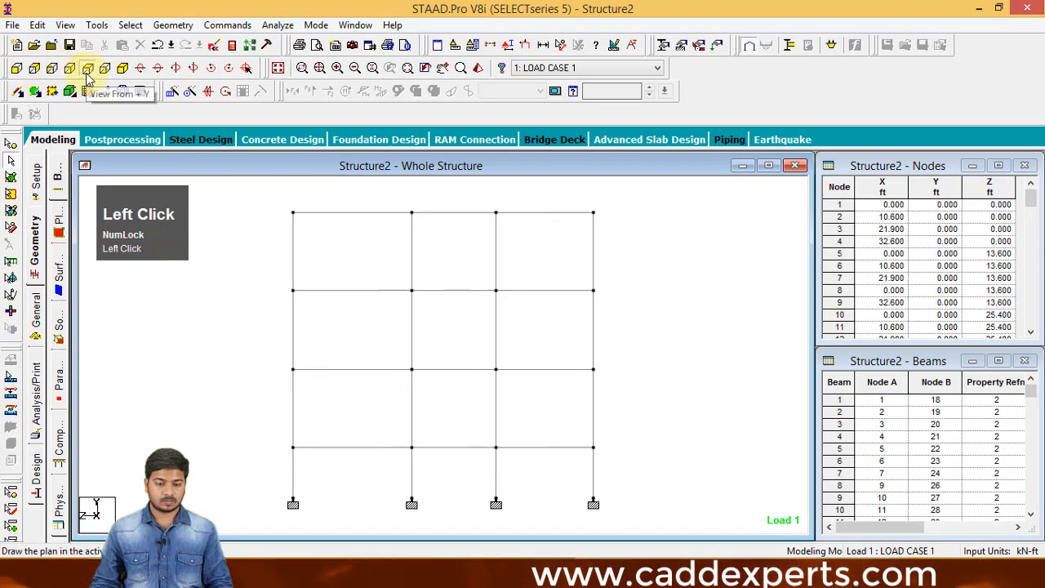
pyautogui.click(88, 70)
pyautogui.click(122, 68)
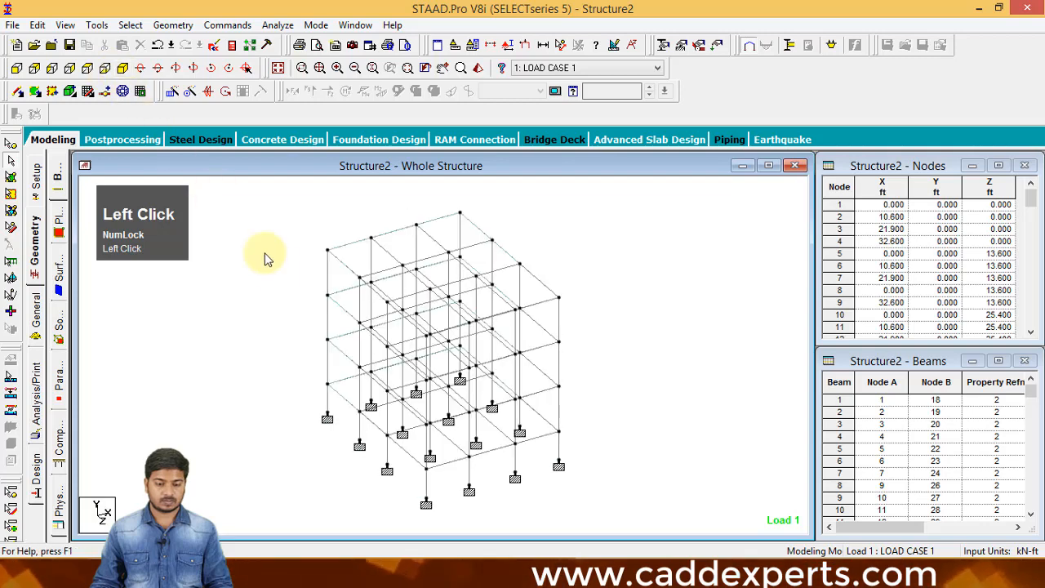
pyautogui.moveTo(270, 342); pyautogui.dragTo(292, 326, button='middle')
pyautogui.moveTo(292, 326); pyautogui.dragTo(286, 321, button='middle')
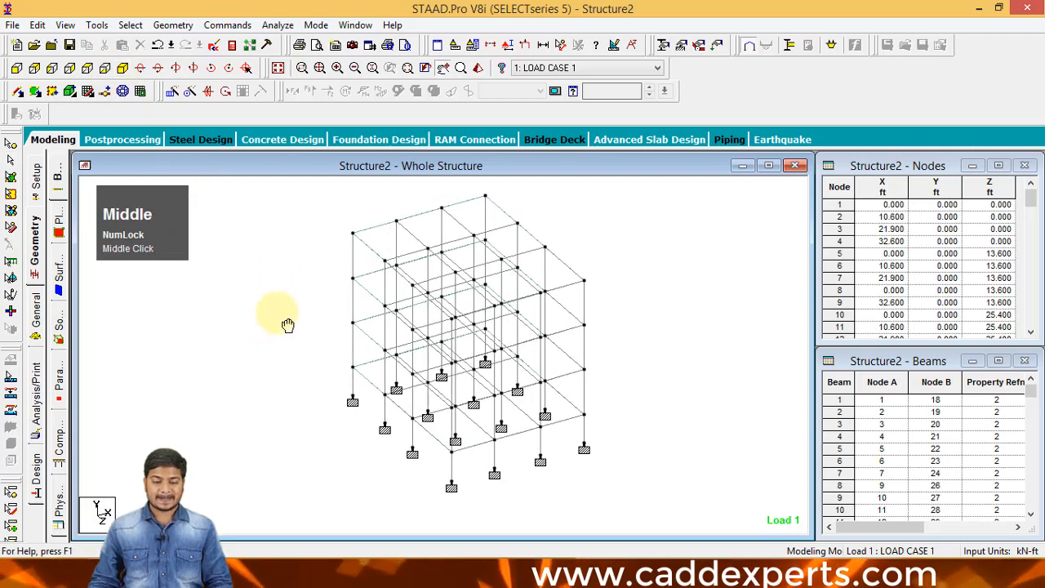
pyautogui.click(37, 309)
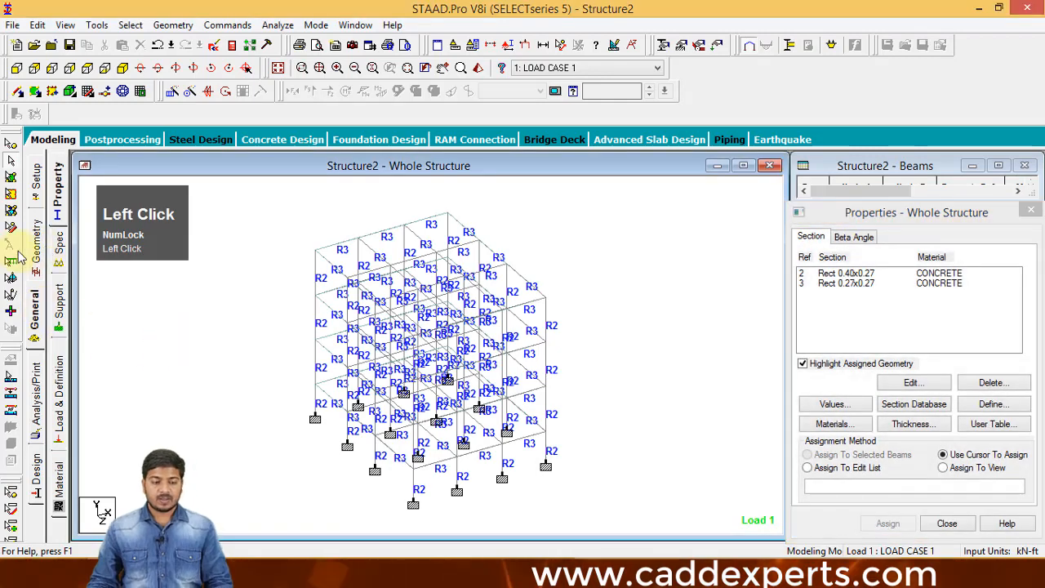
pyautogui.click(36, 245)
pyautogui.moveTo(357, 341); pyautogui.dragTo(414, 346, button='middle')
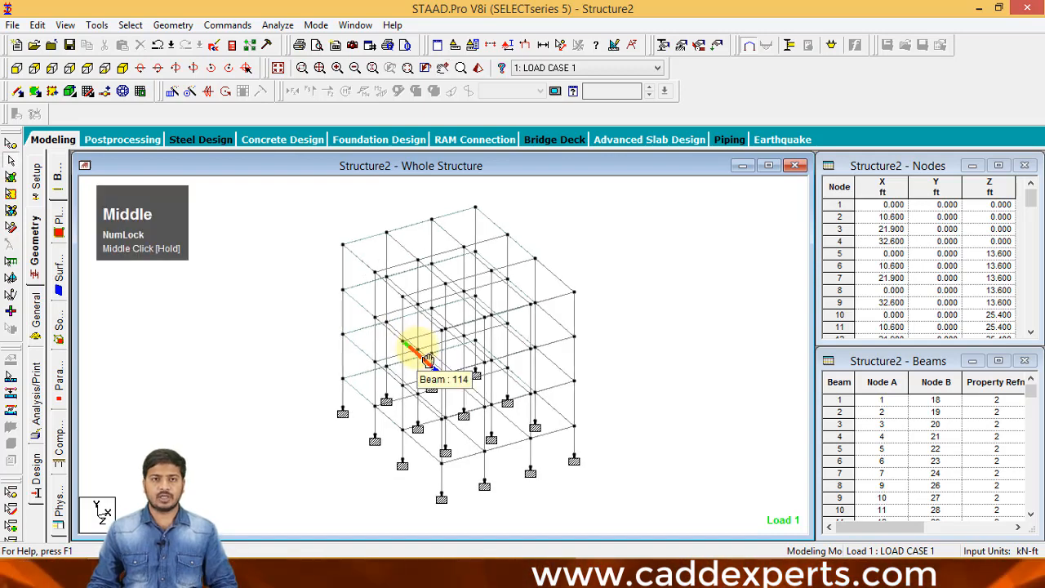